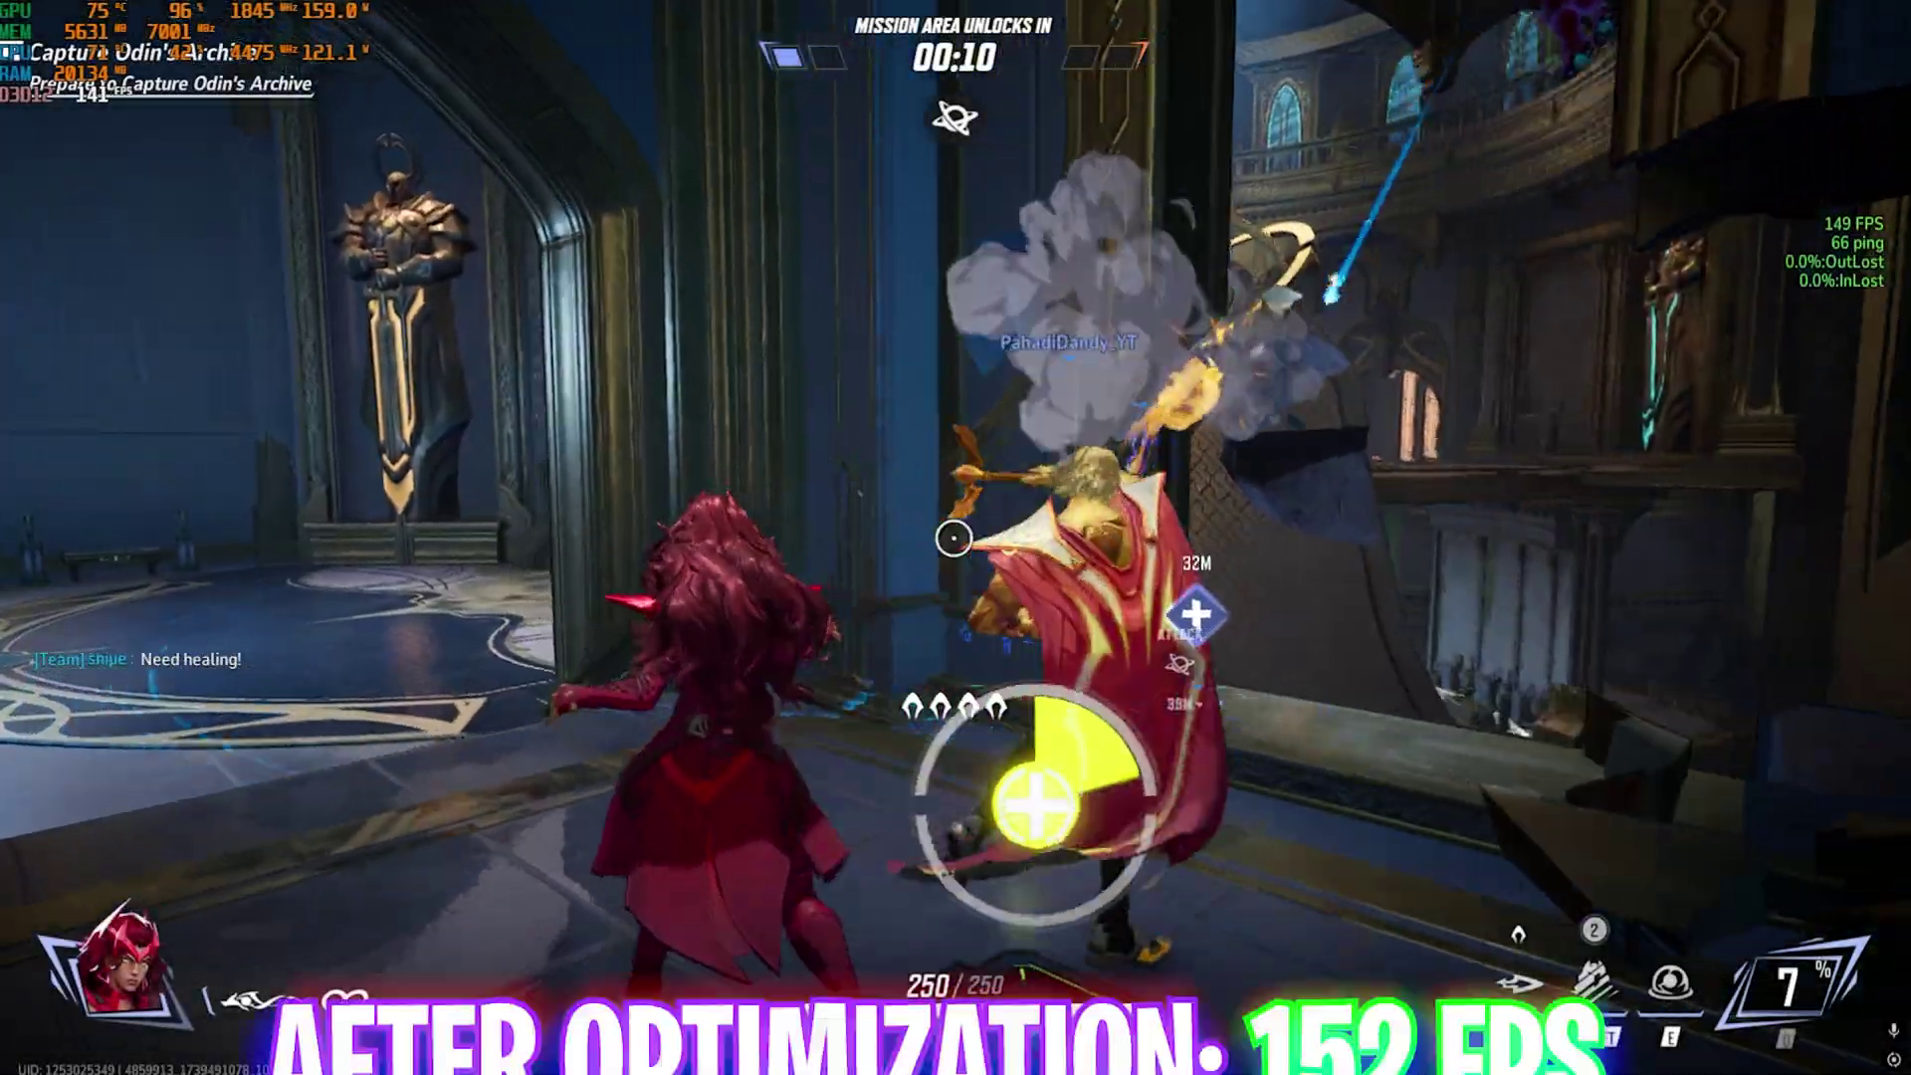
# Run the character forward down the corridor and into the hall toward the enemies
pyautogui.press('w')
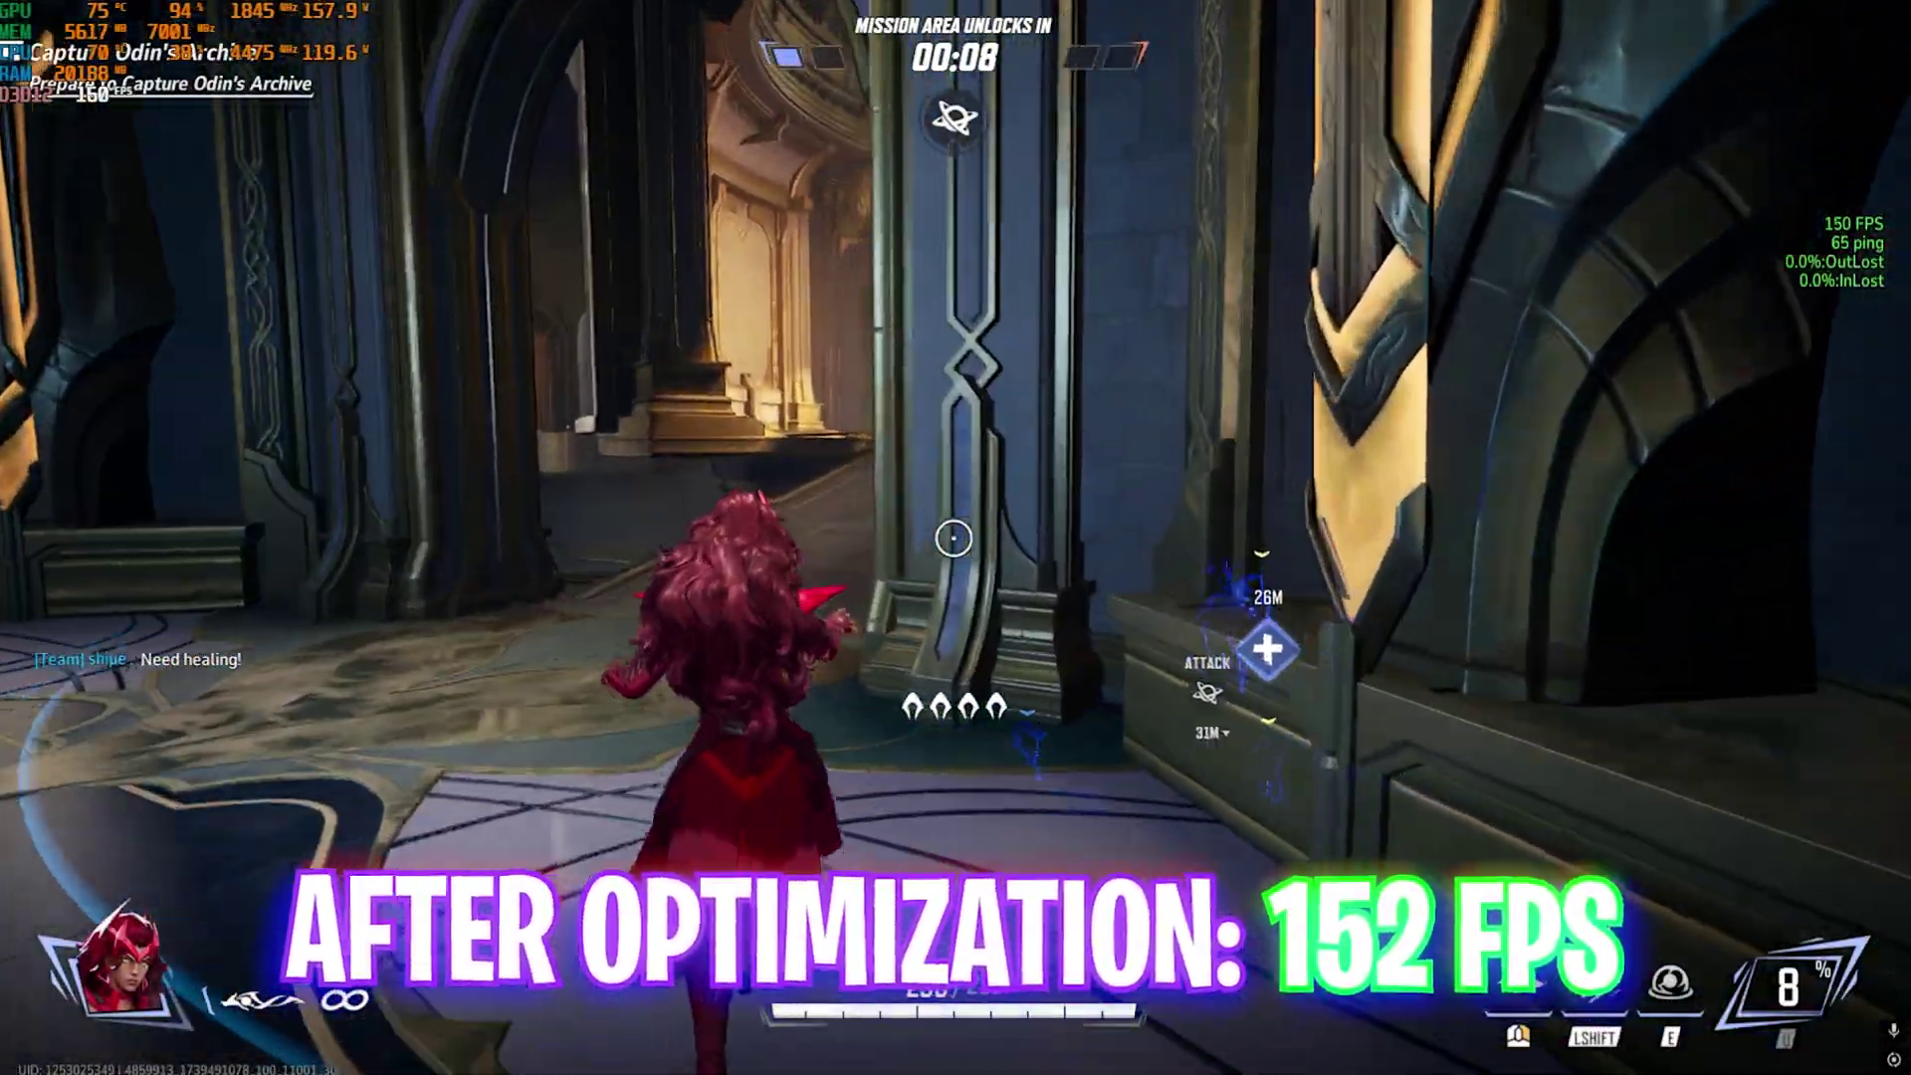
pyautogui.press('w')
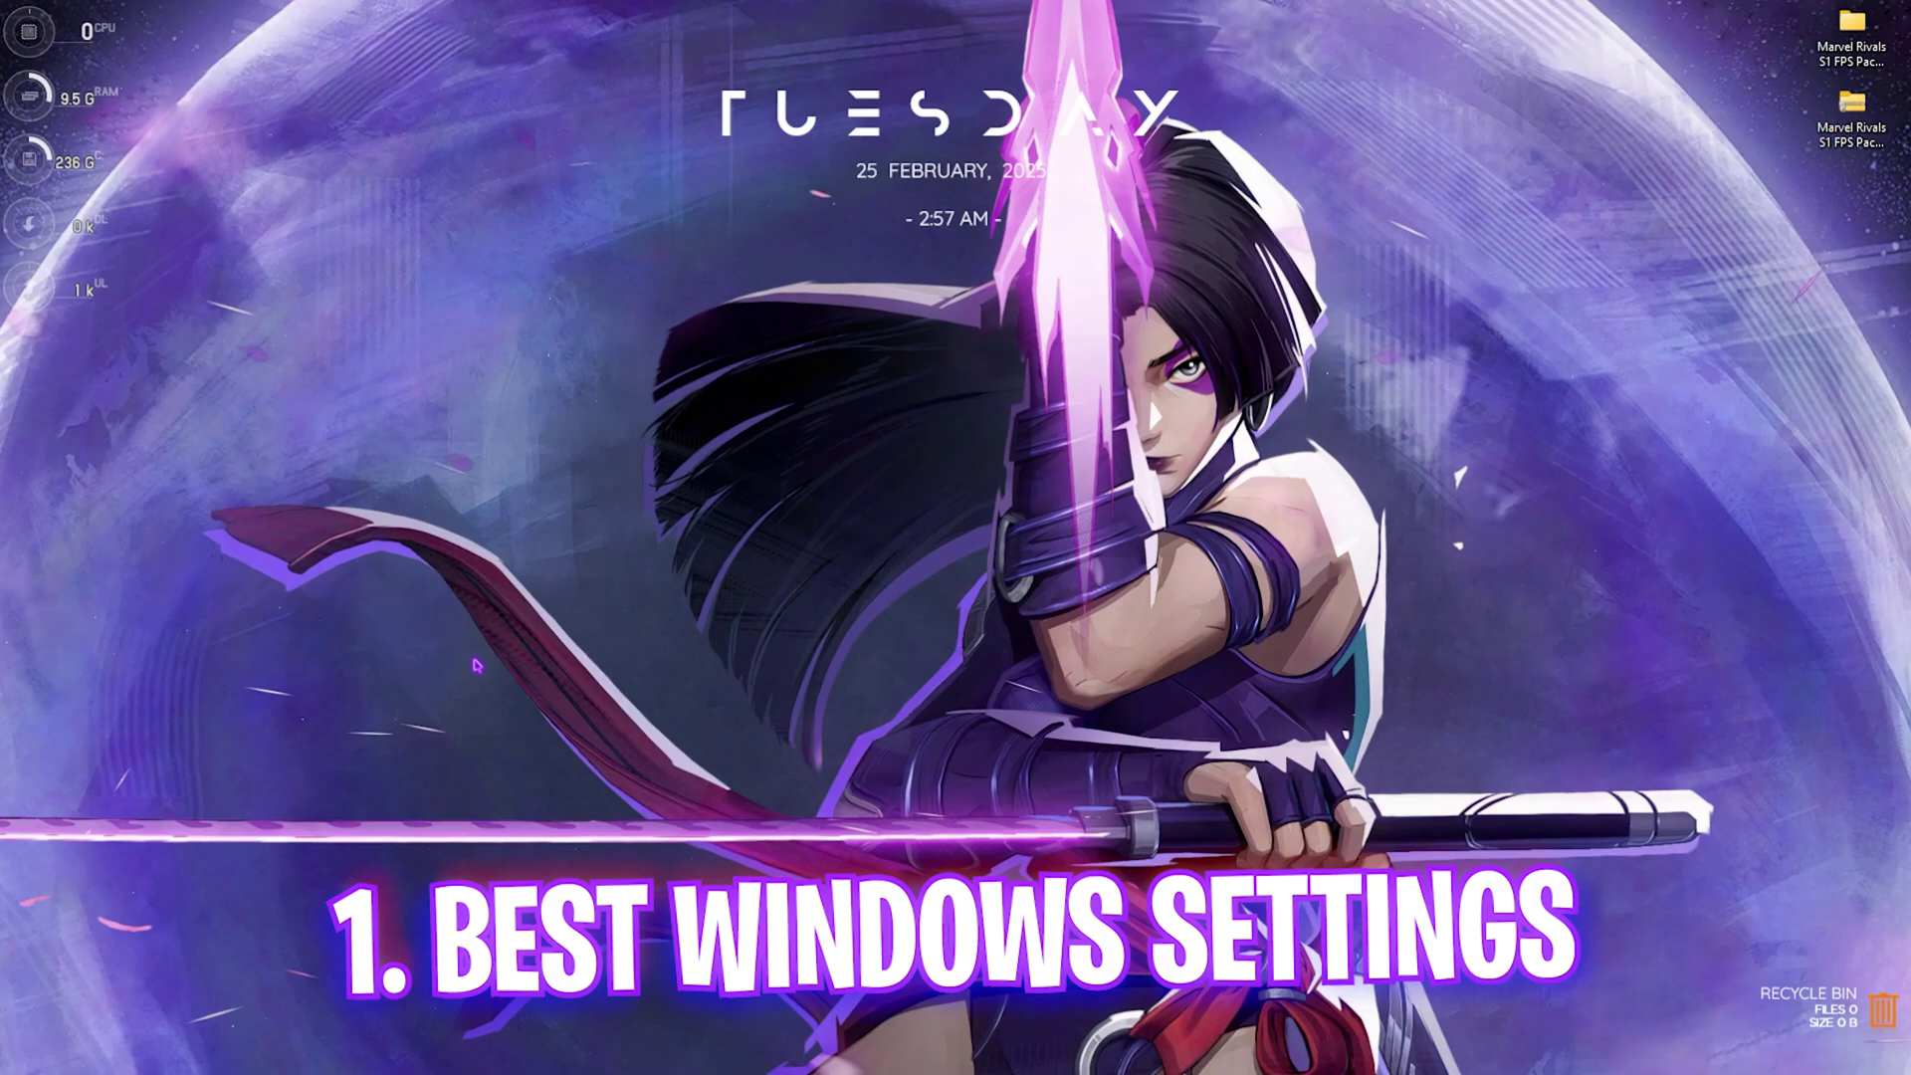
# Launch Windows Settings from the Start search
pyautogui.press('super')
pyautogui.write('settings')
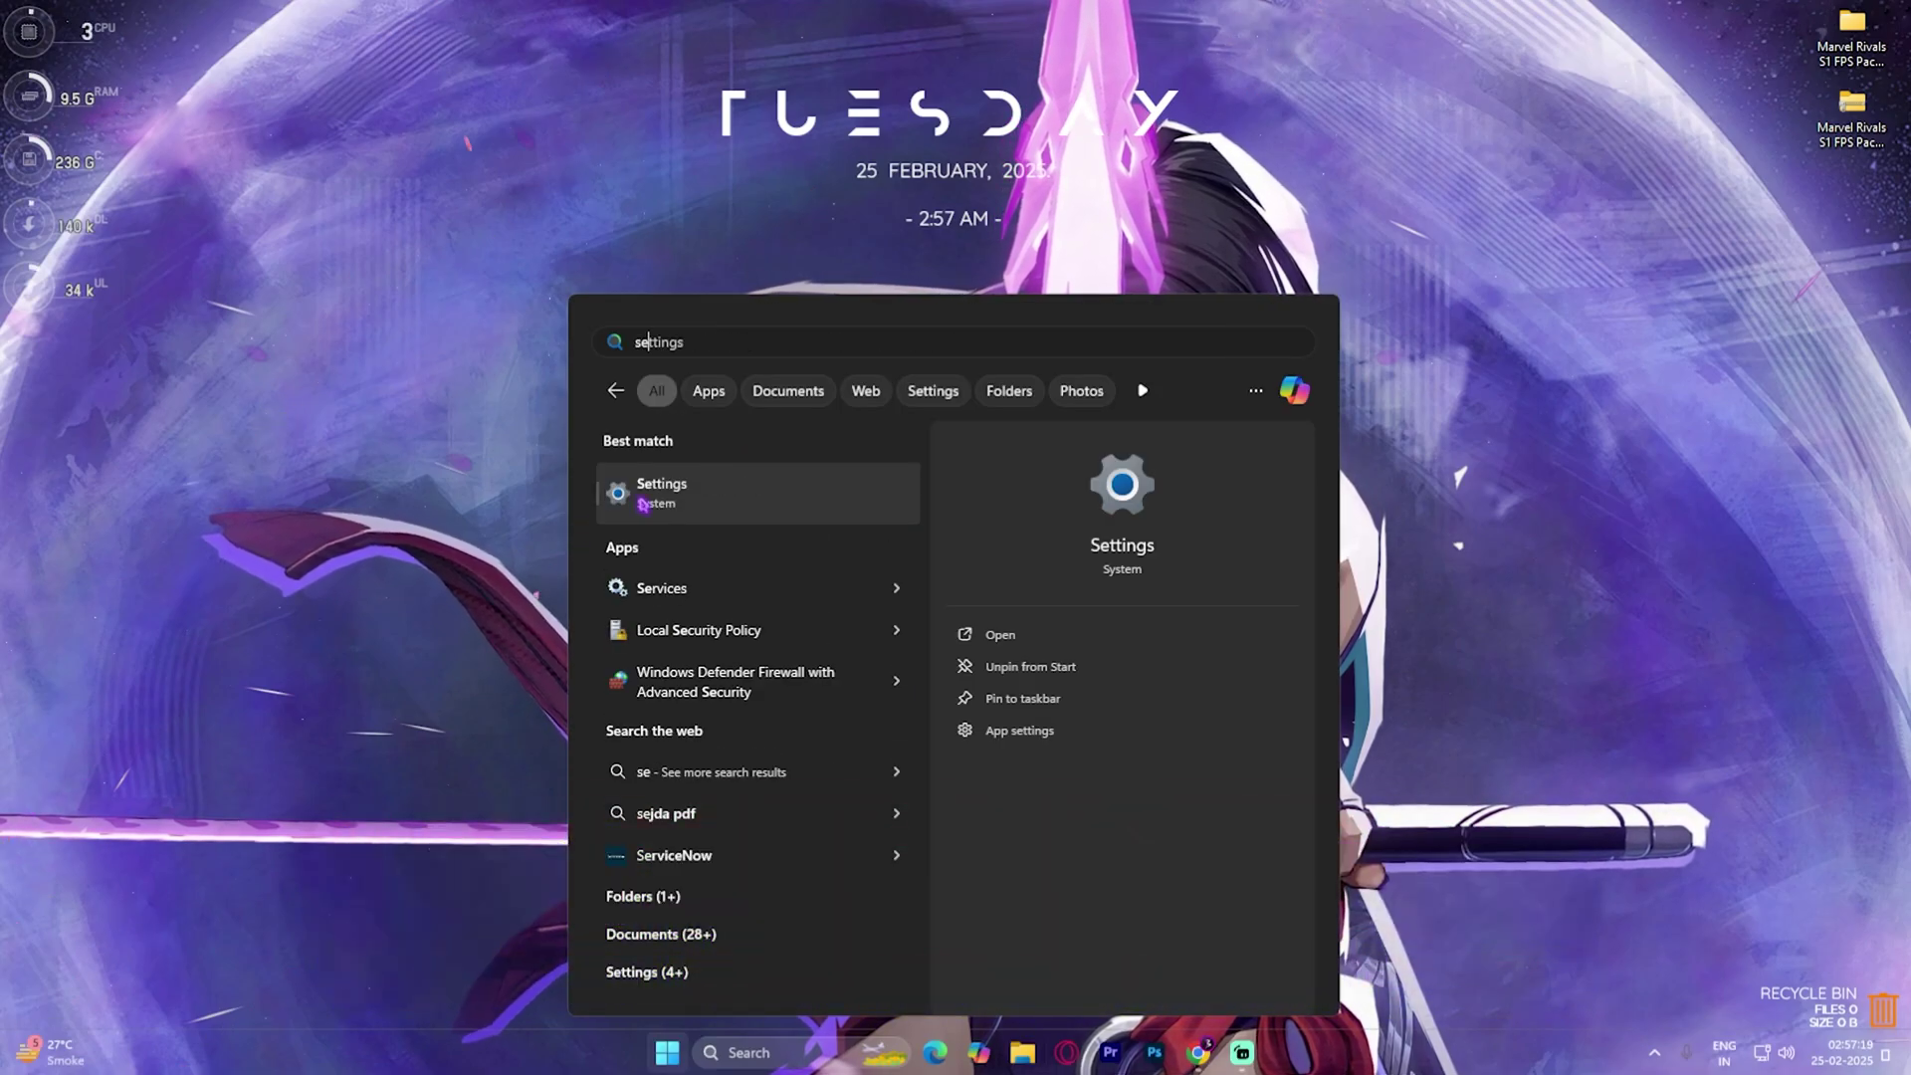
pyautogui.press('Return')
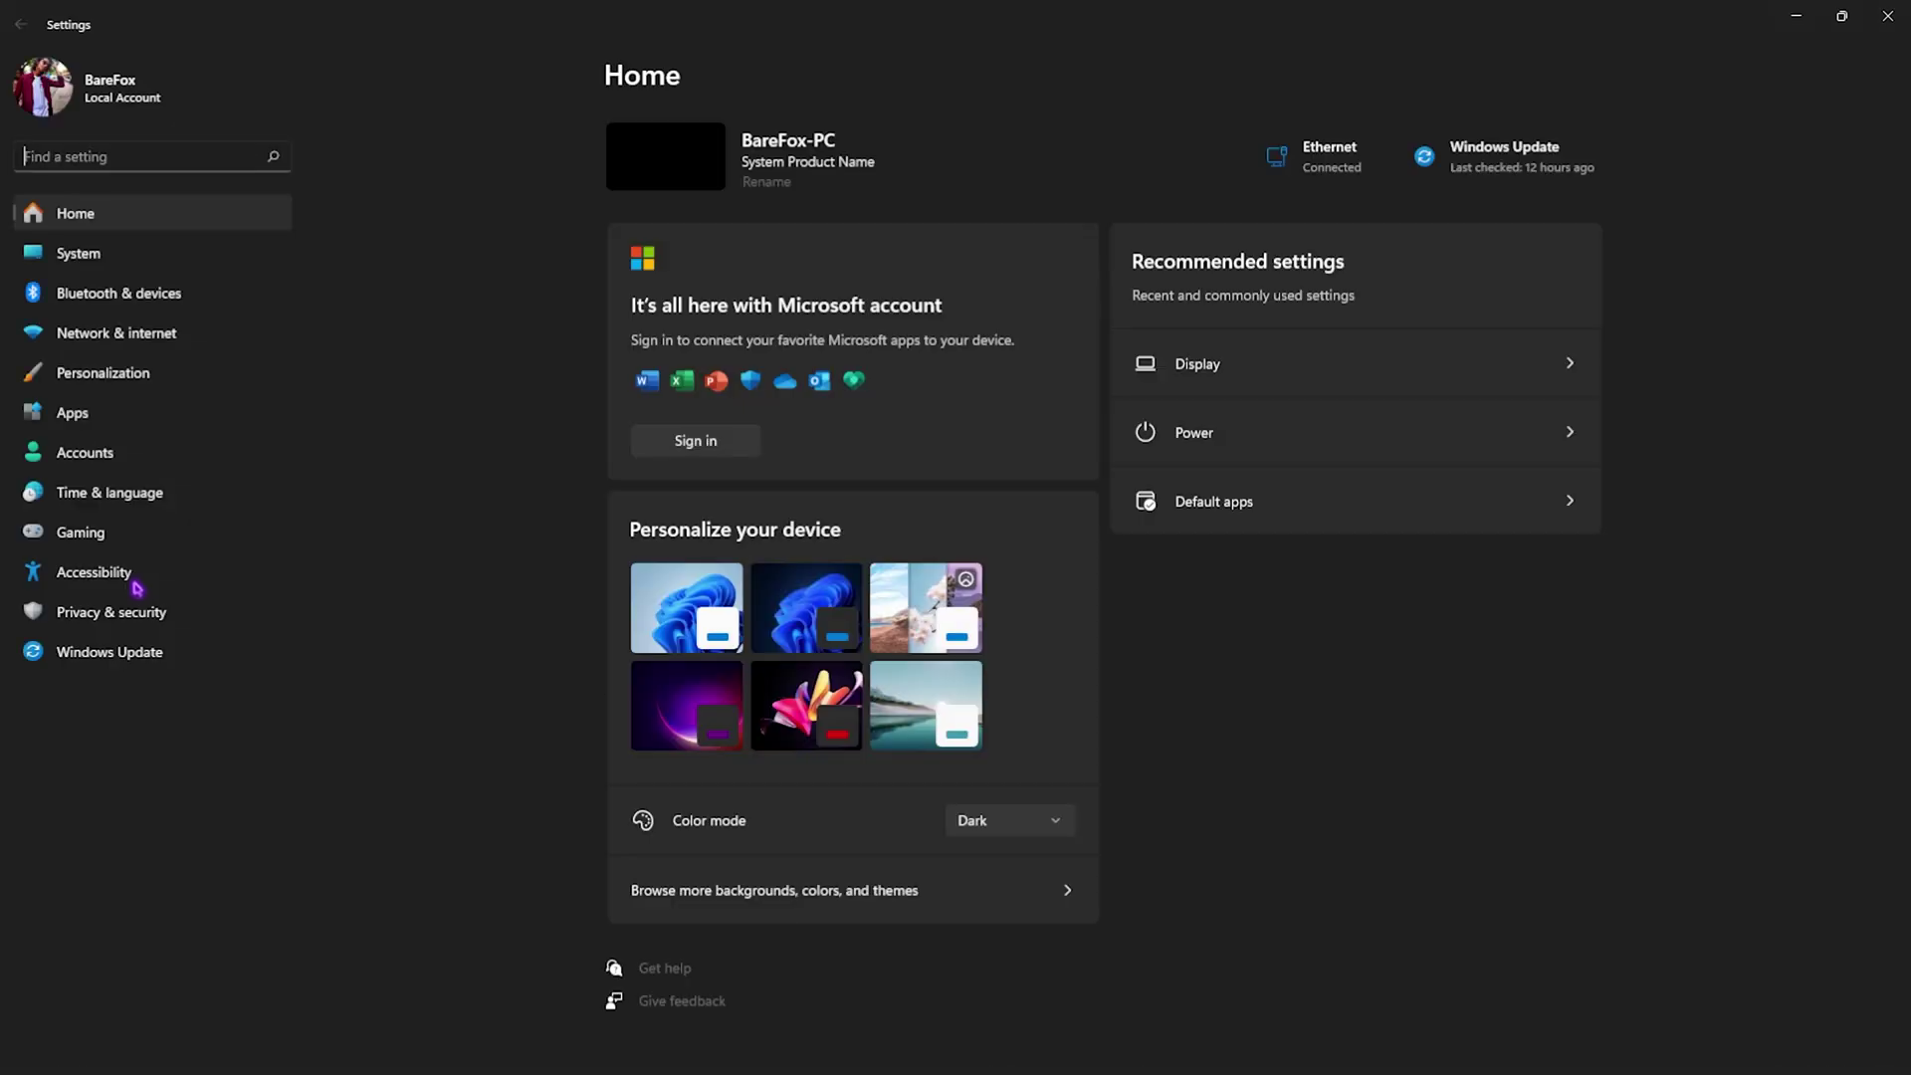
# Check Gaming > Game Bar (controller option Off), then view Game Mode, which is on
pyautogui.click(85, 532)
pyautogui.click(792, 141)
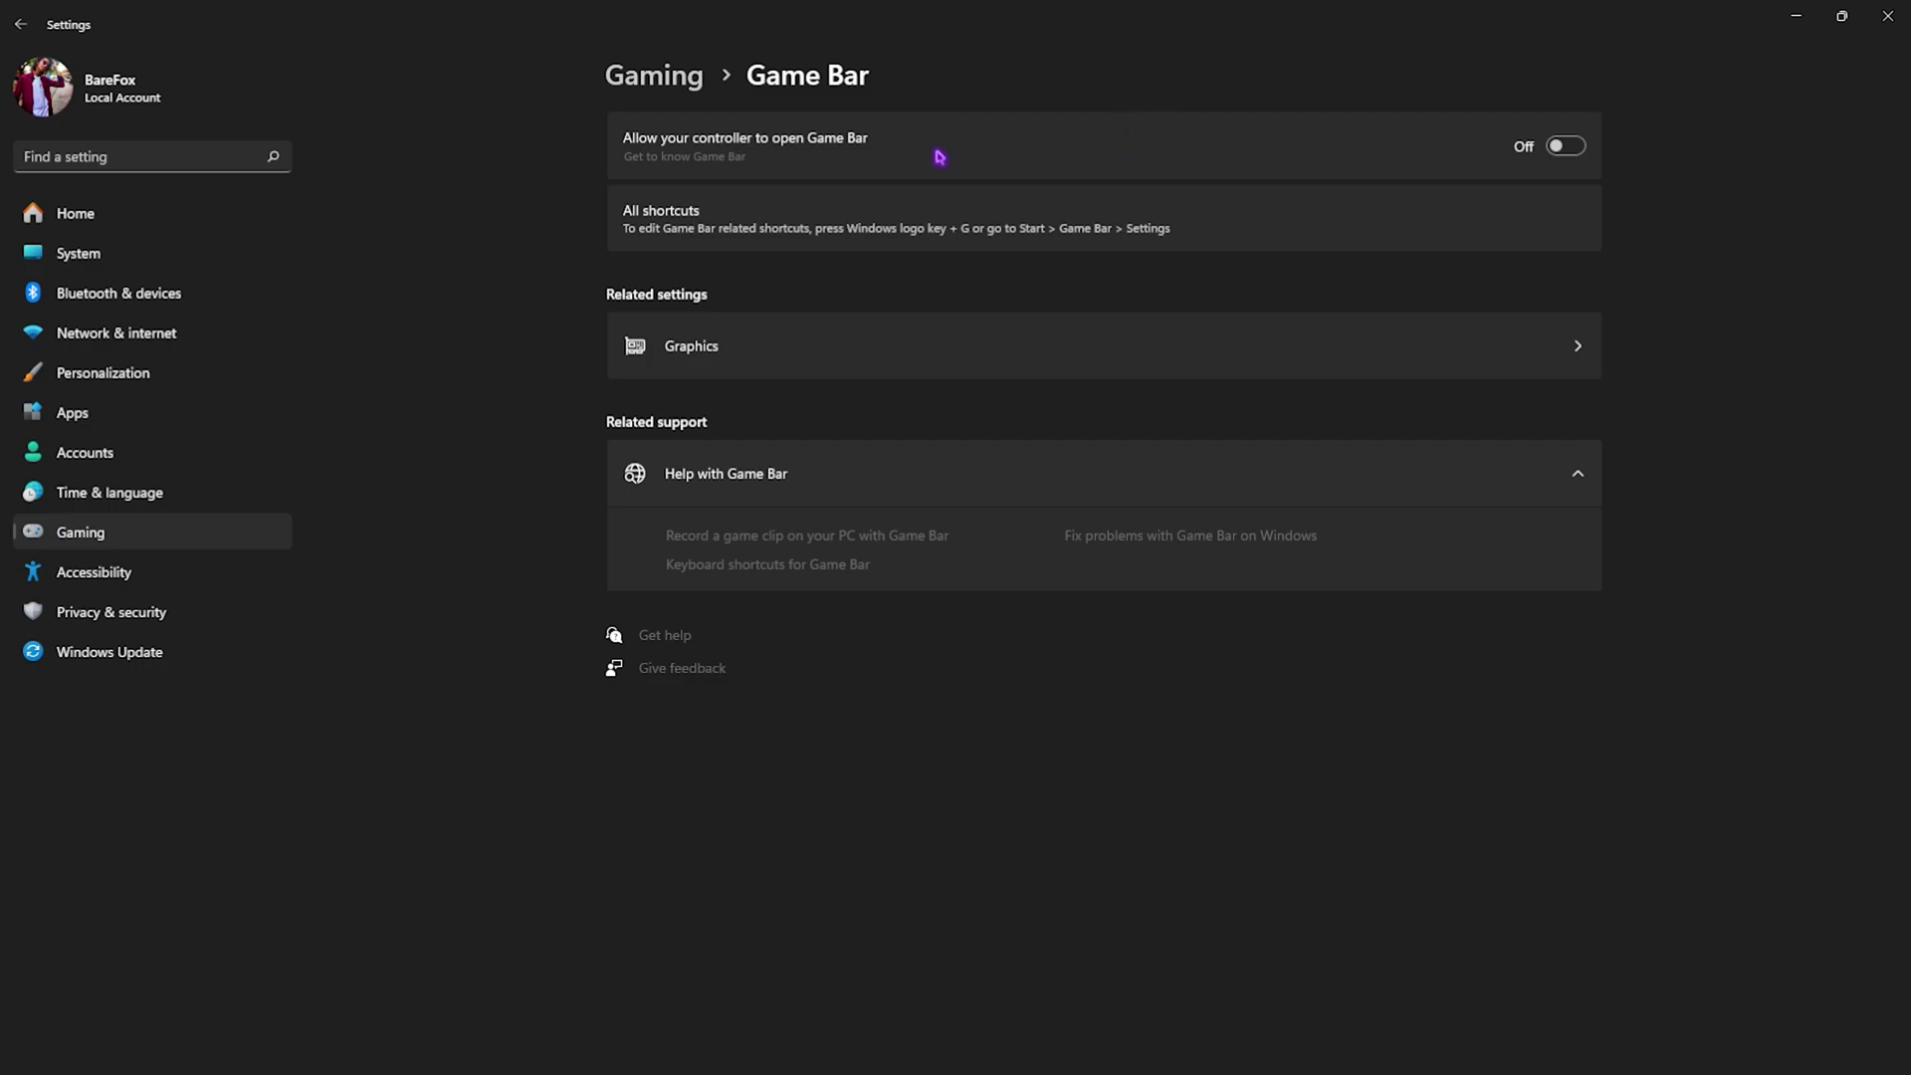
pyautogui.click(695, 79)
pyautogui.click(749, 280)
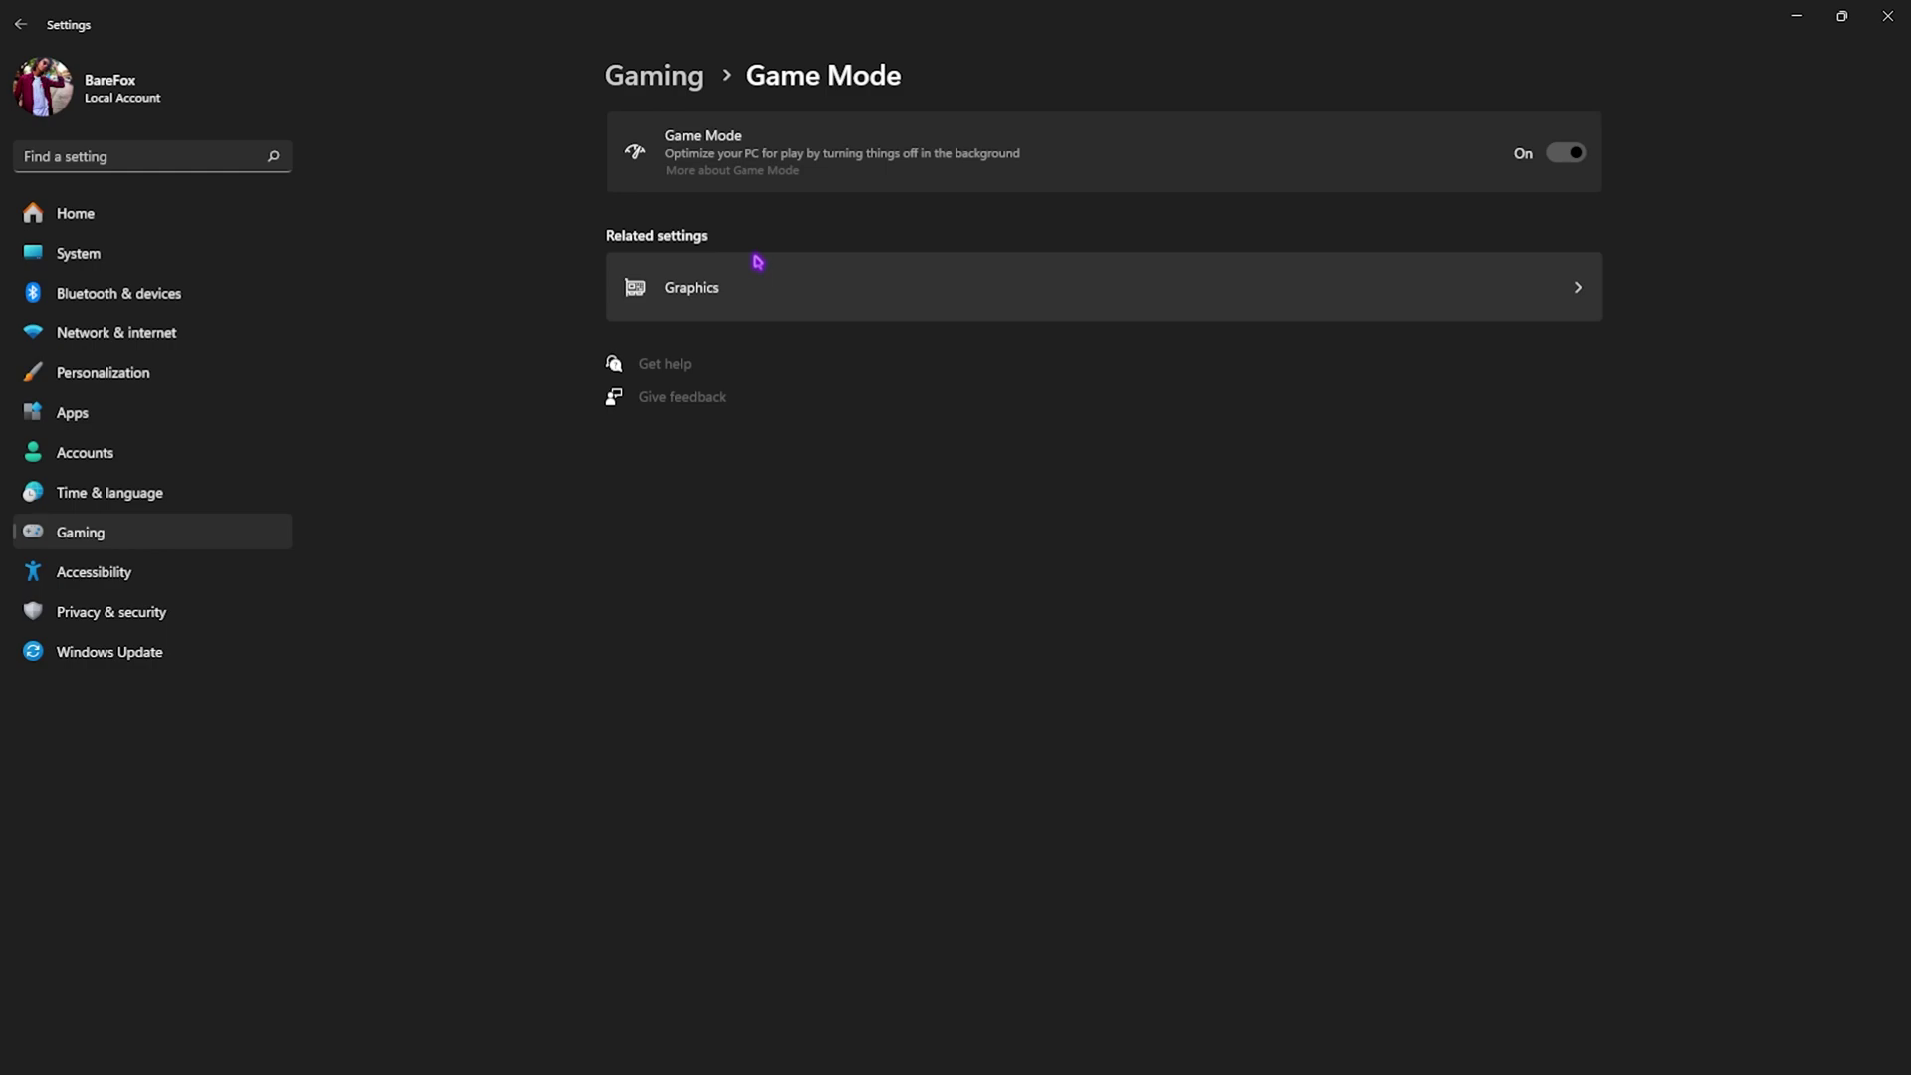
# Review the Display > Graphics page and its default graphics settings
pyautogui.click(717, 287)
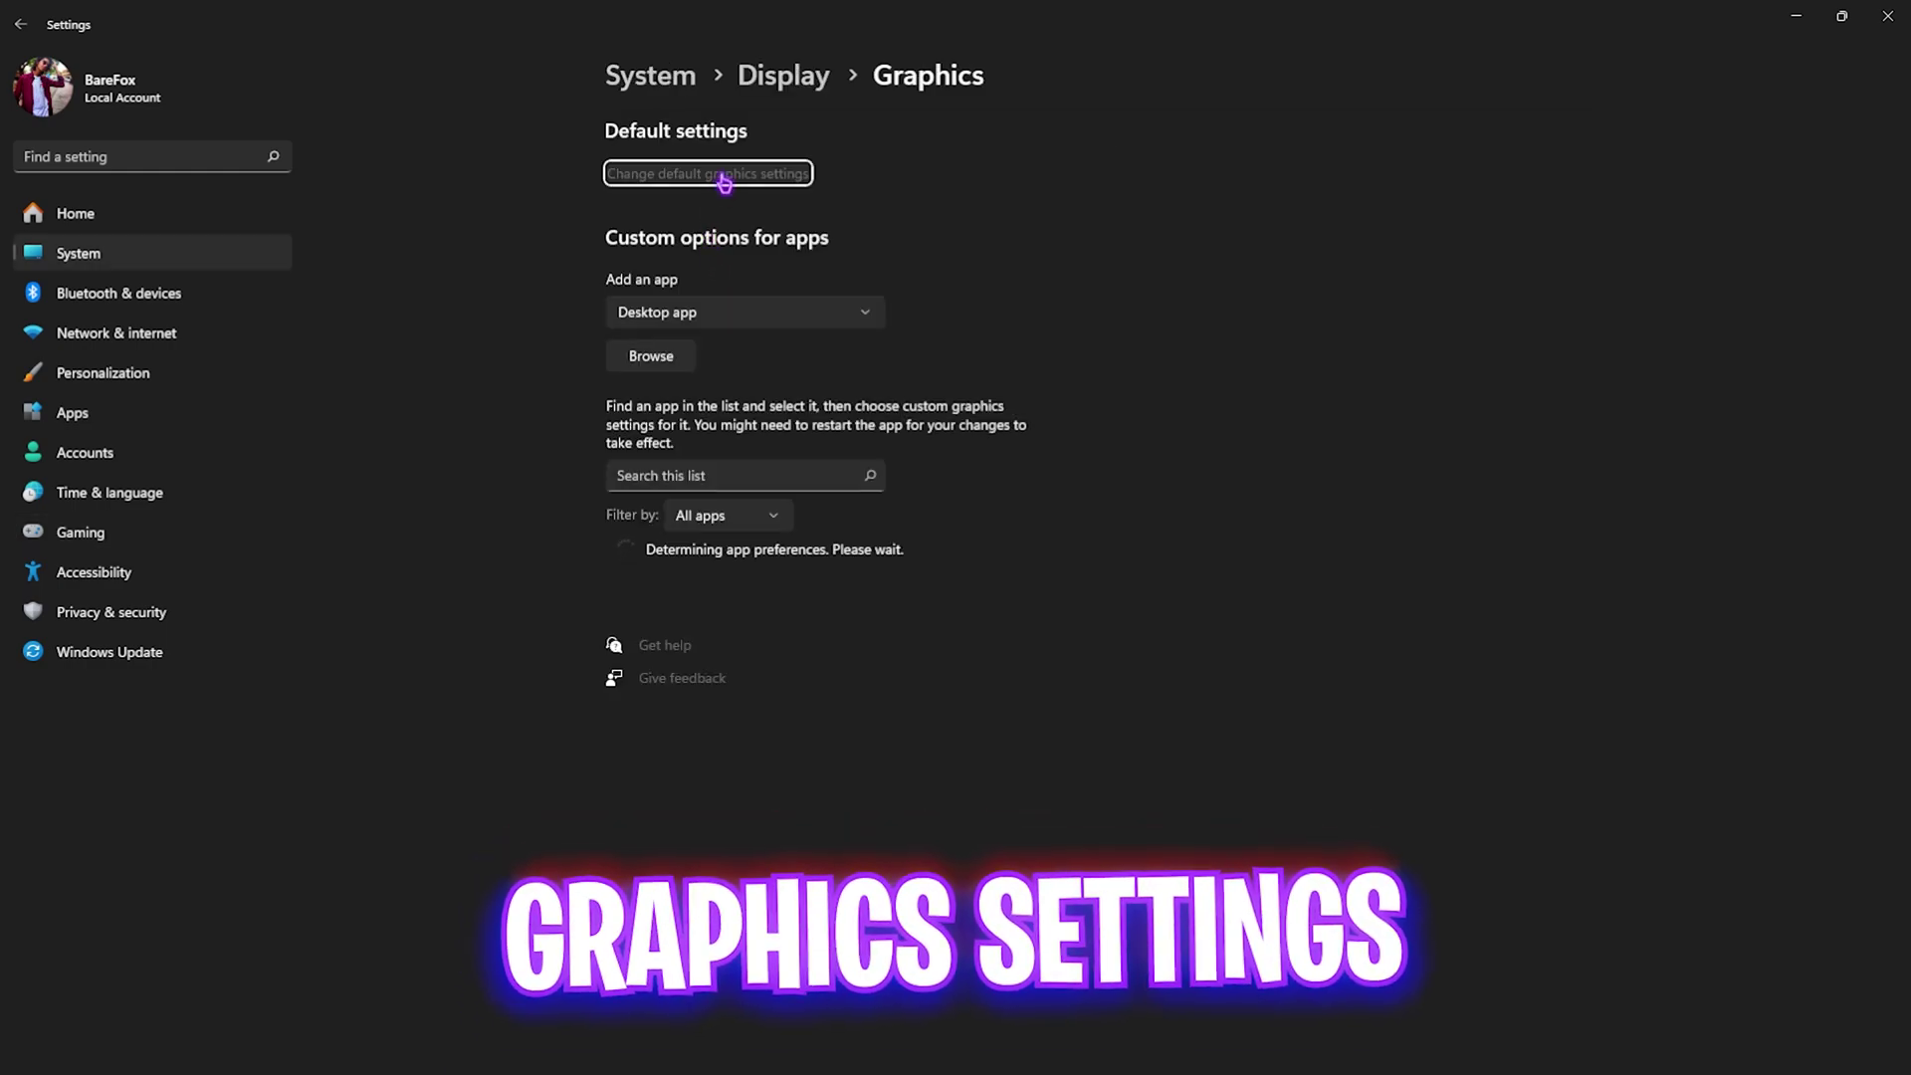
pyautogui.click(722, 176)
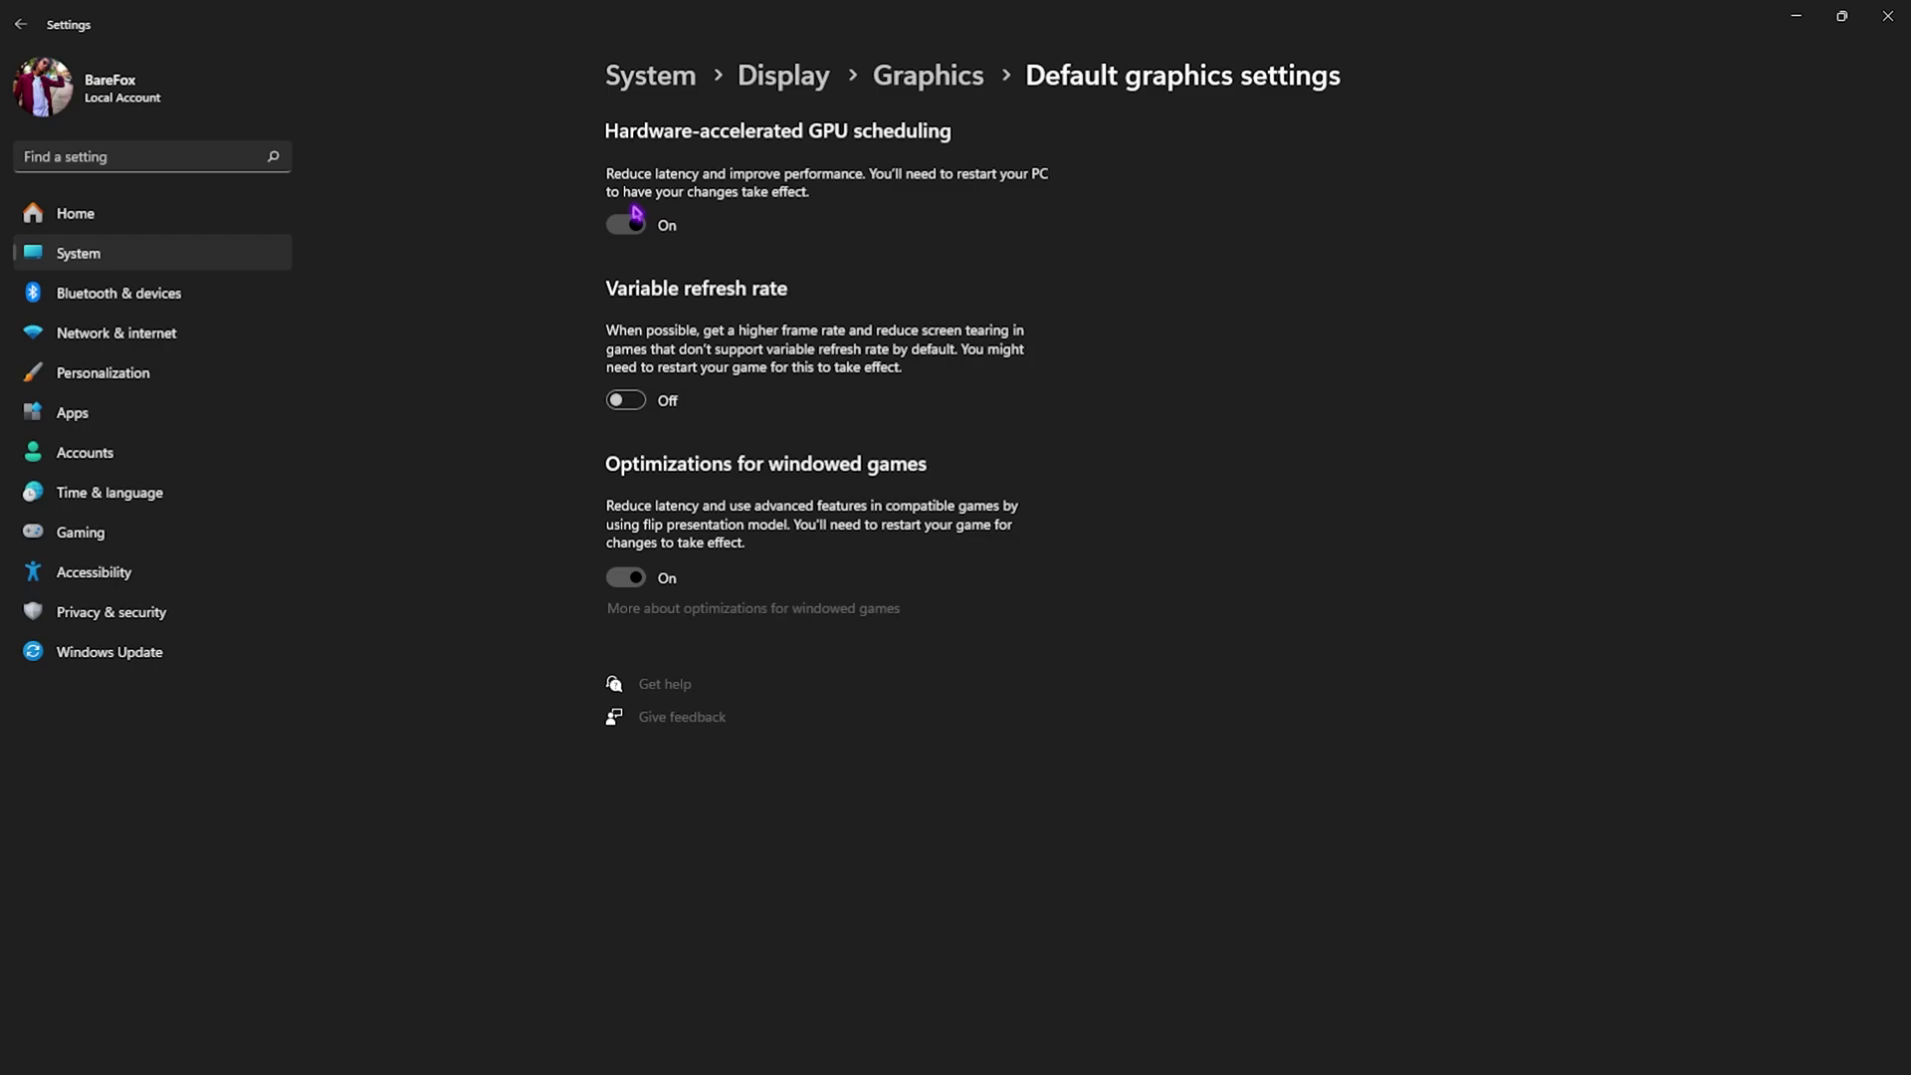
pyautogui.click(915, 82)
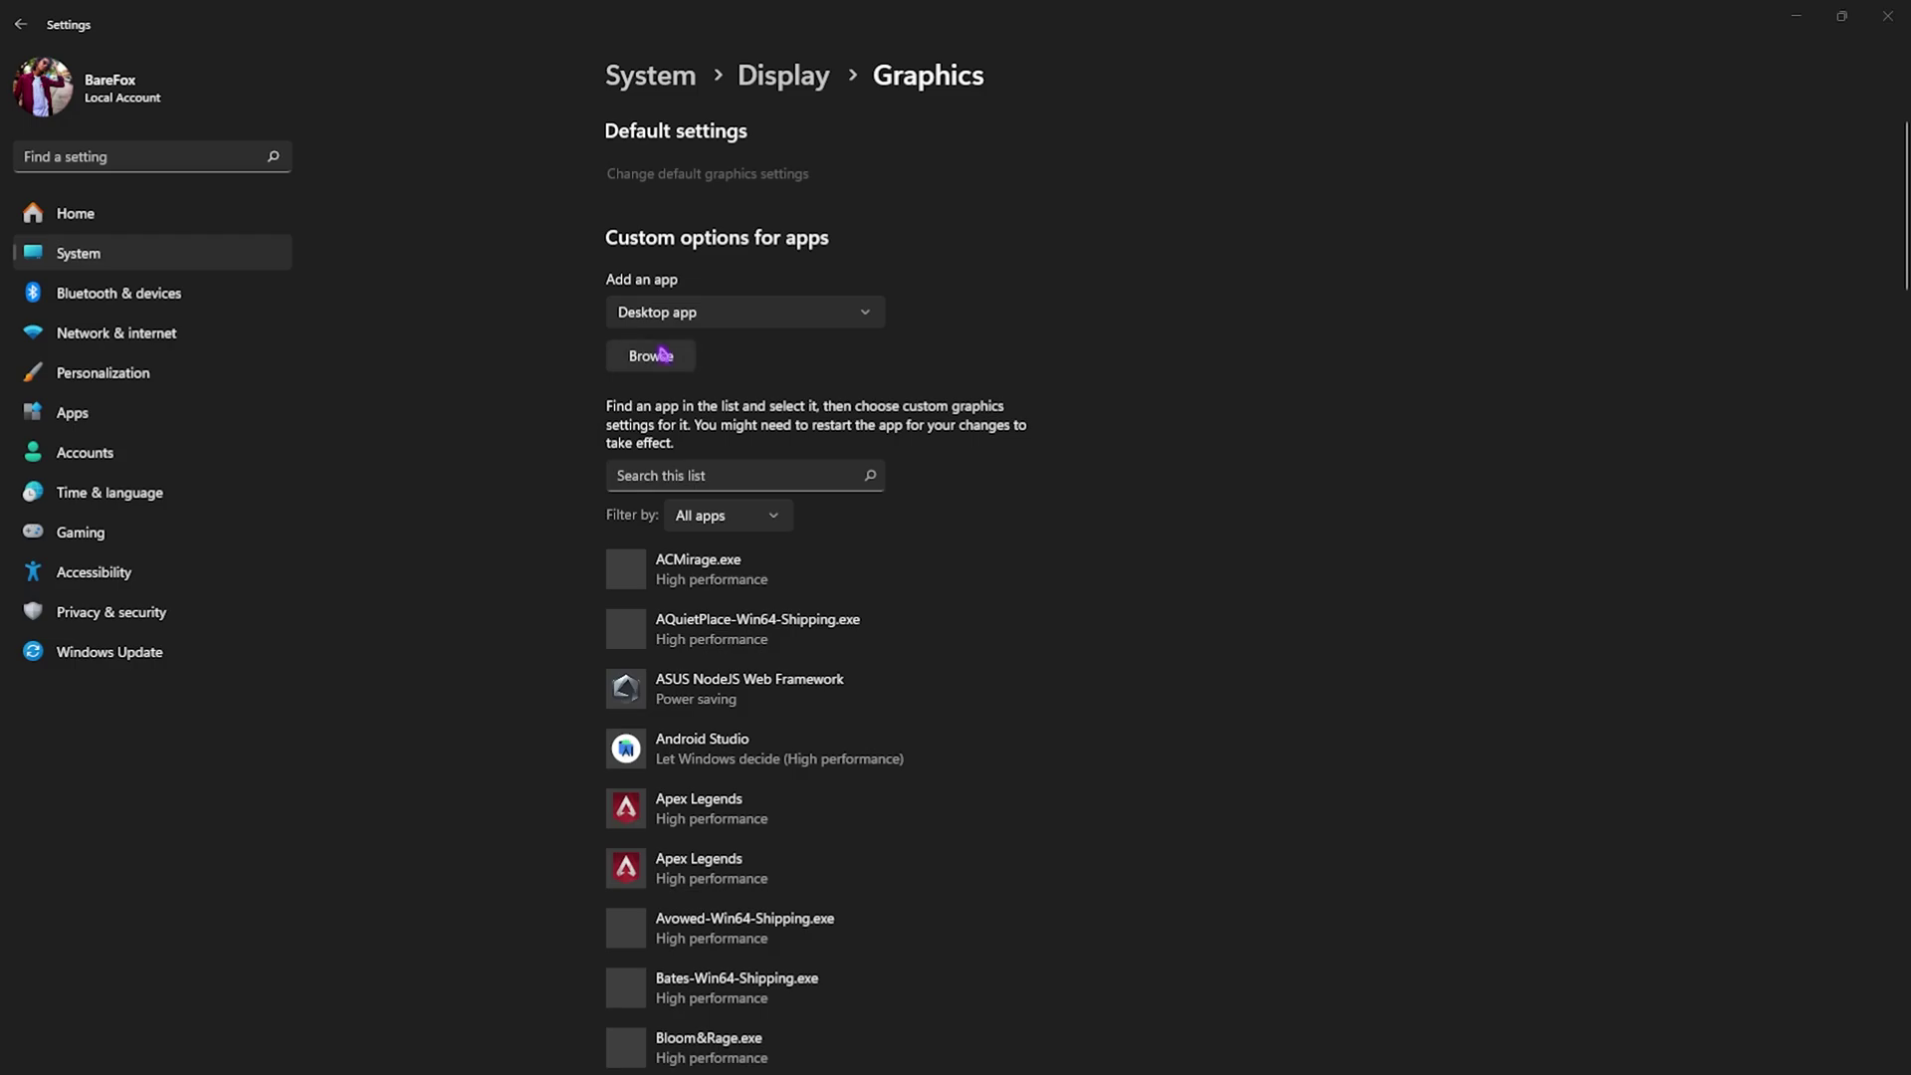
# Add MarvelGame\Marvel\Binaries\Win64\Marvel-Win64-Shipping.exe to the per-app graphics list
pyautogui.click(652, 355)
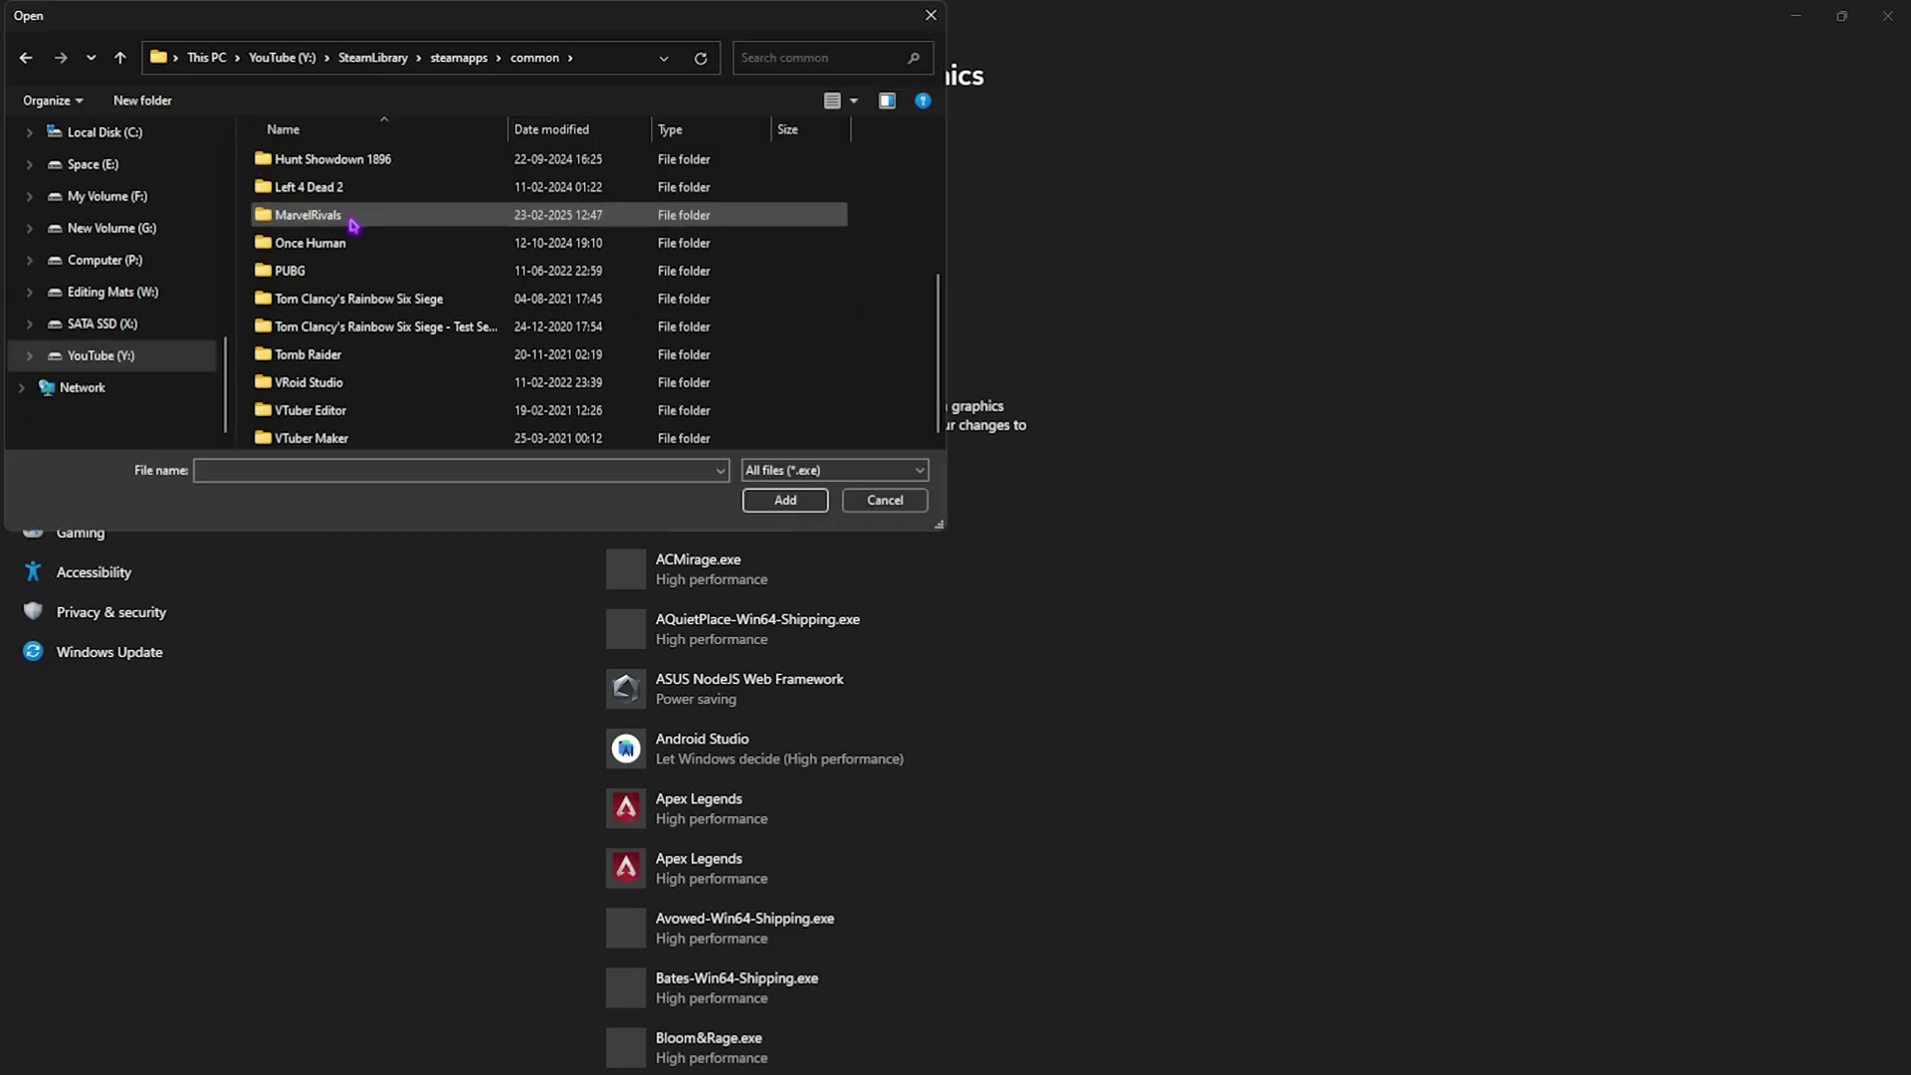
pyautogui.doubleClick(353, 225)
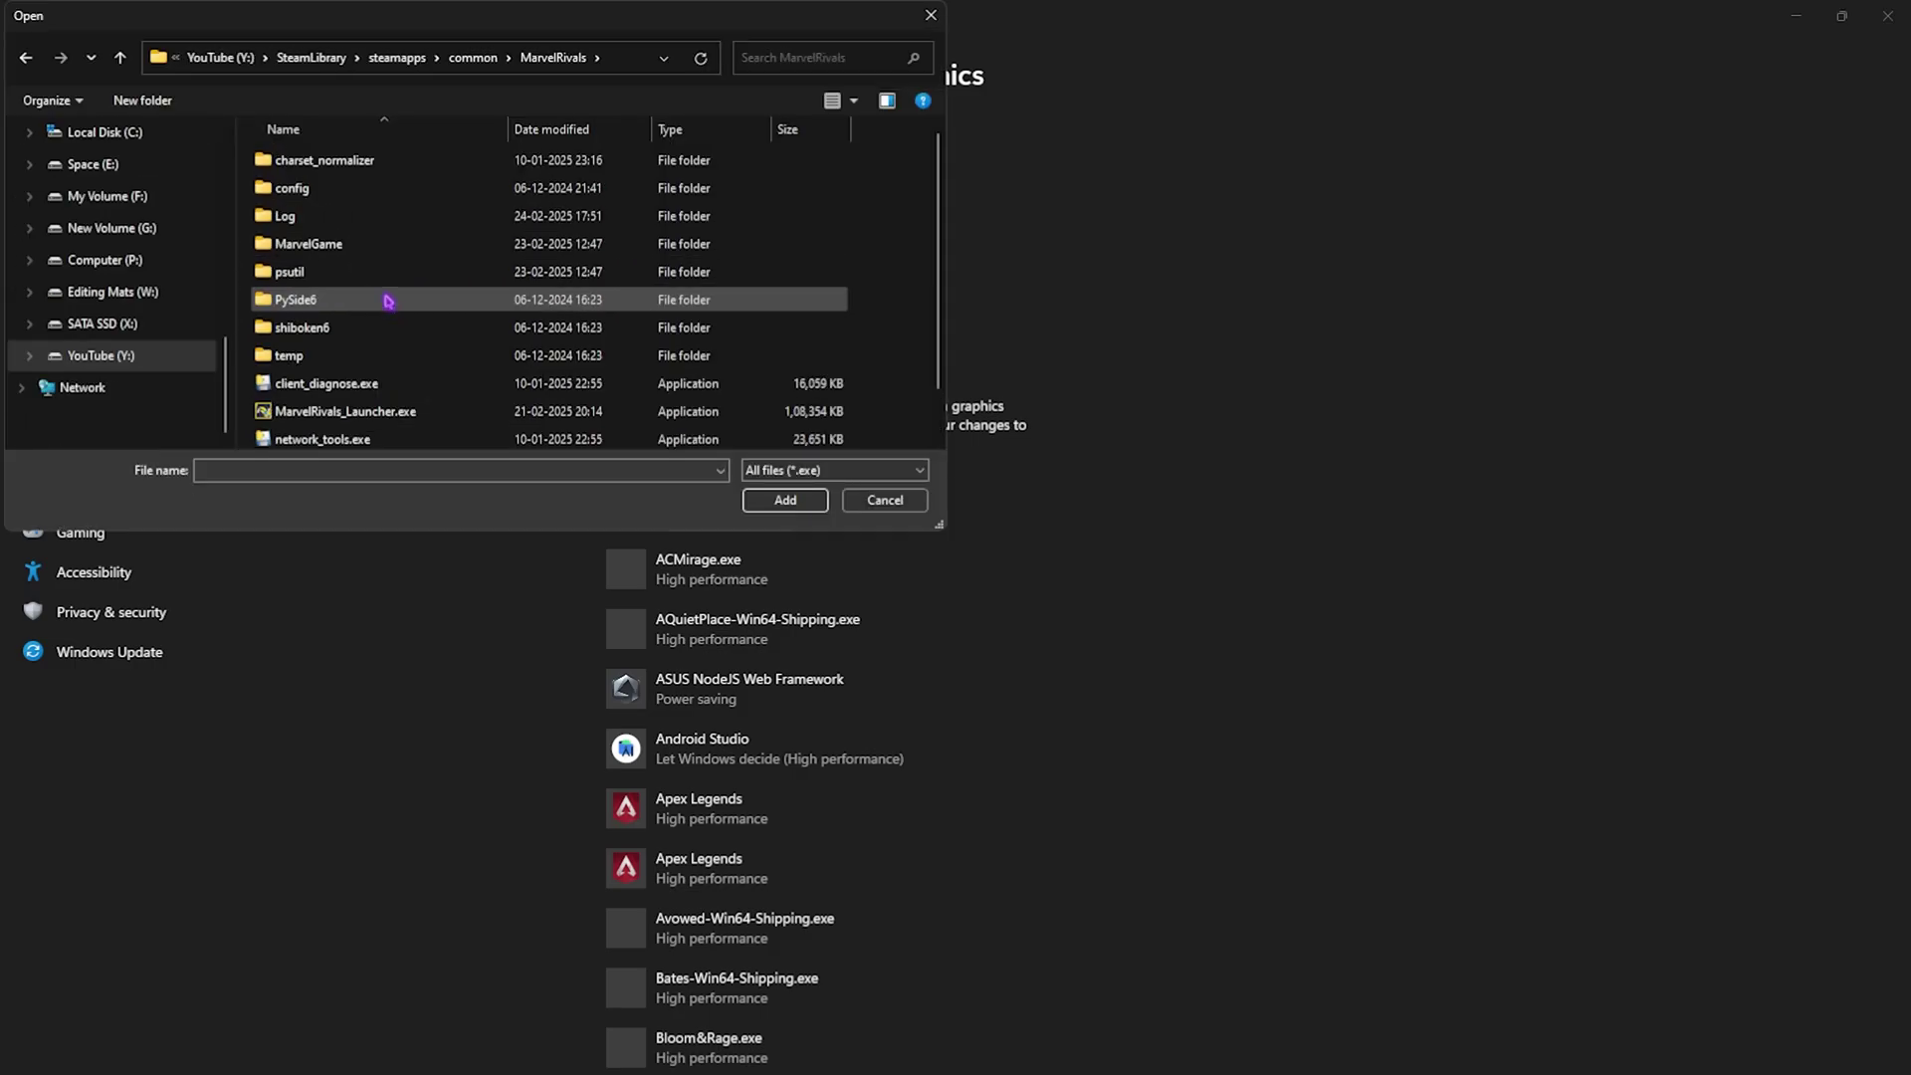
pyautogui.doubleClick(328, 246)
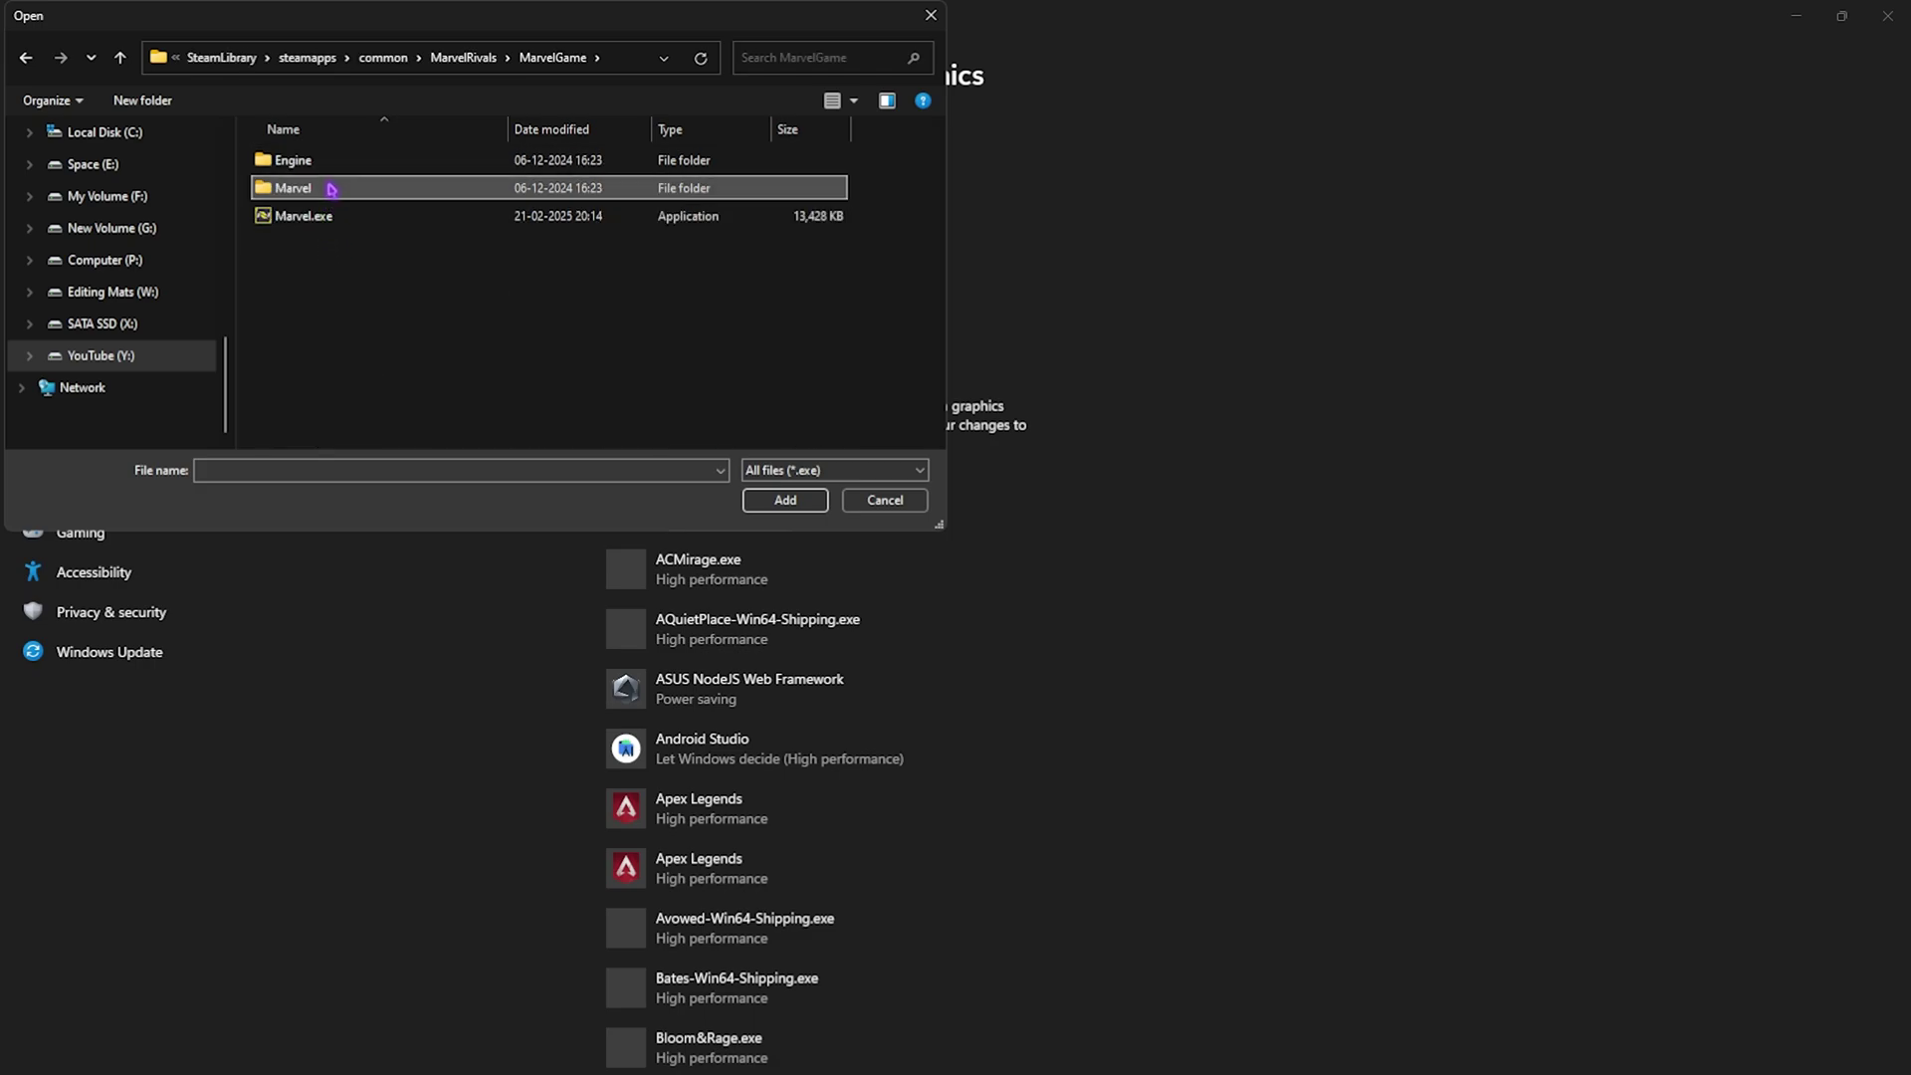
pyautogui.doubleClick(331, 189)
pyautogui.doubleClick(331, 162)
pyautogui.doubleClick(333, 162)
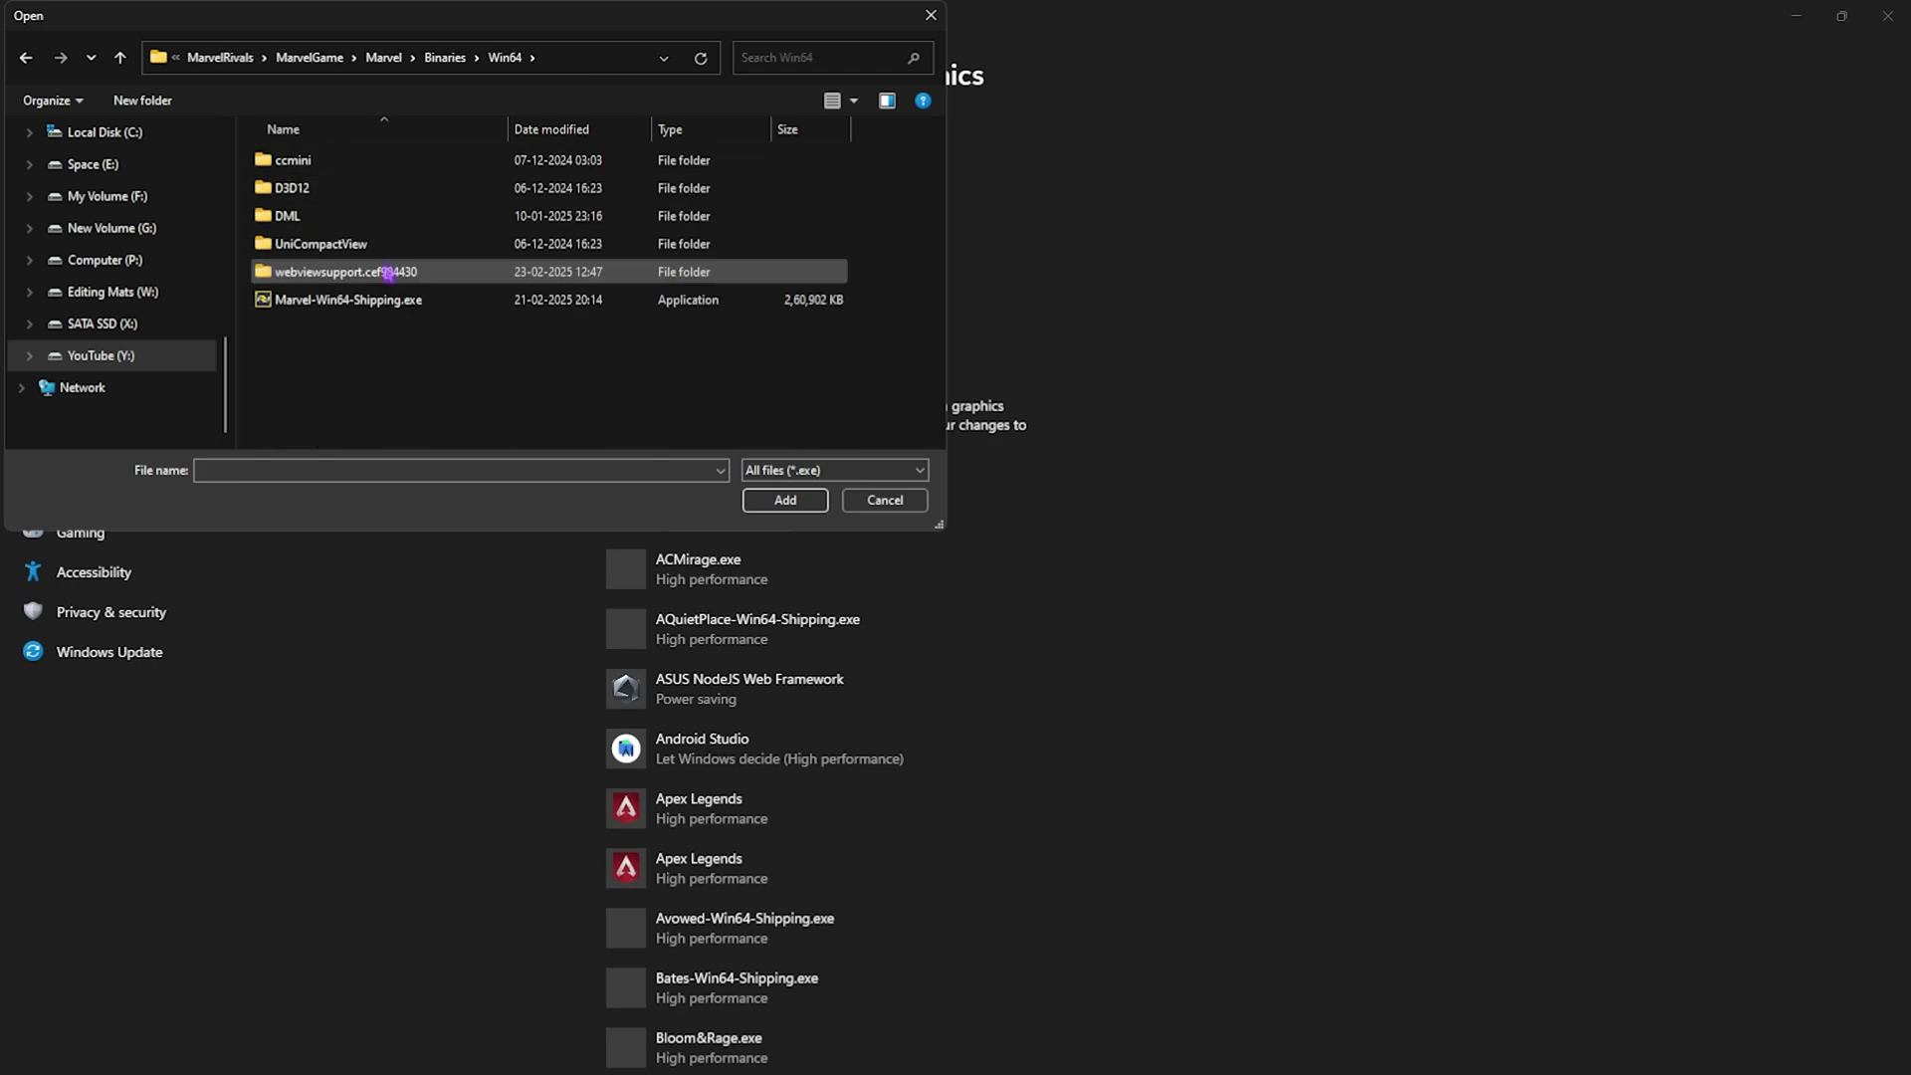
pyautogui.click(304, 304)
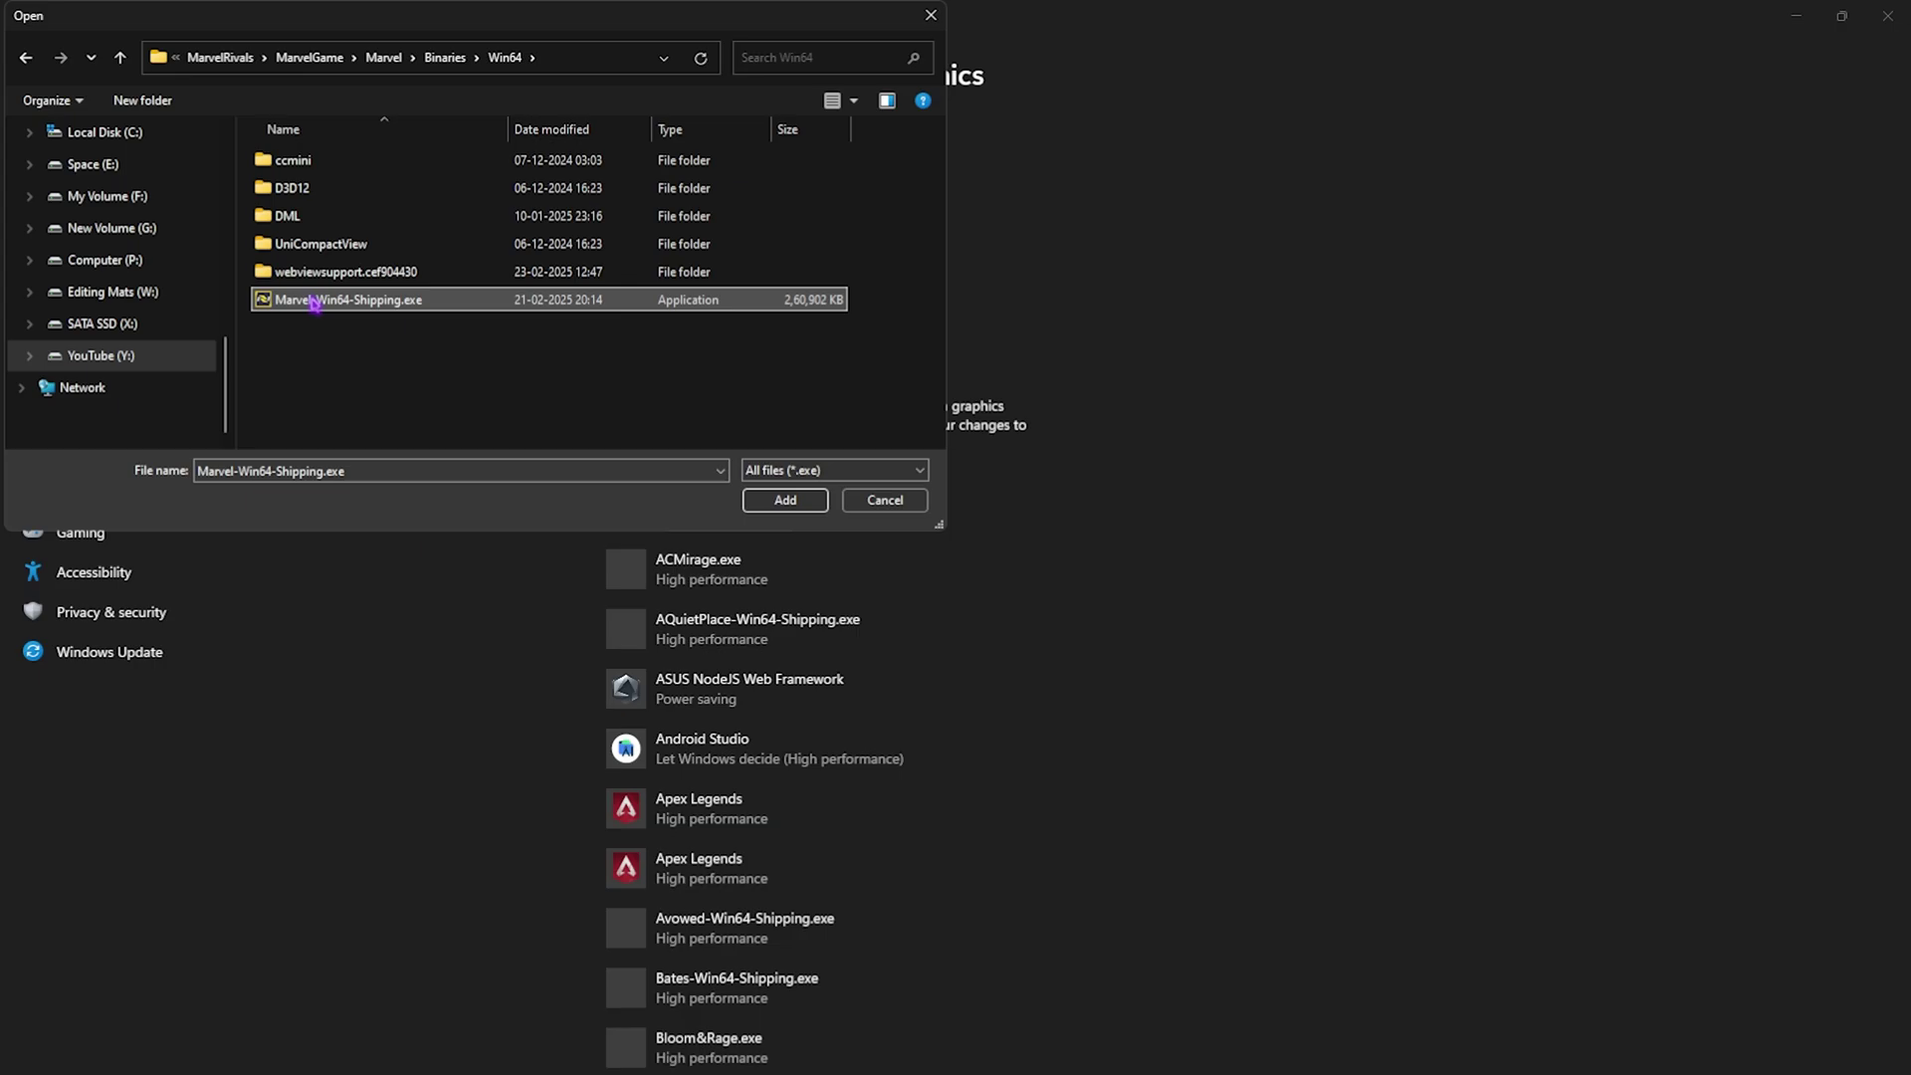
pyautogui.click(783, 498)
# Set Marvel Rivals' graphics preference to High performance and save it
pyautogui.scroll(-15, 791, 495)
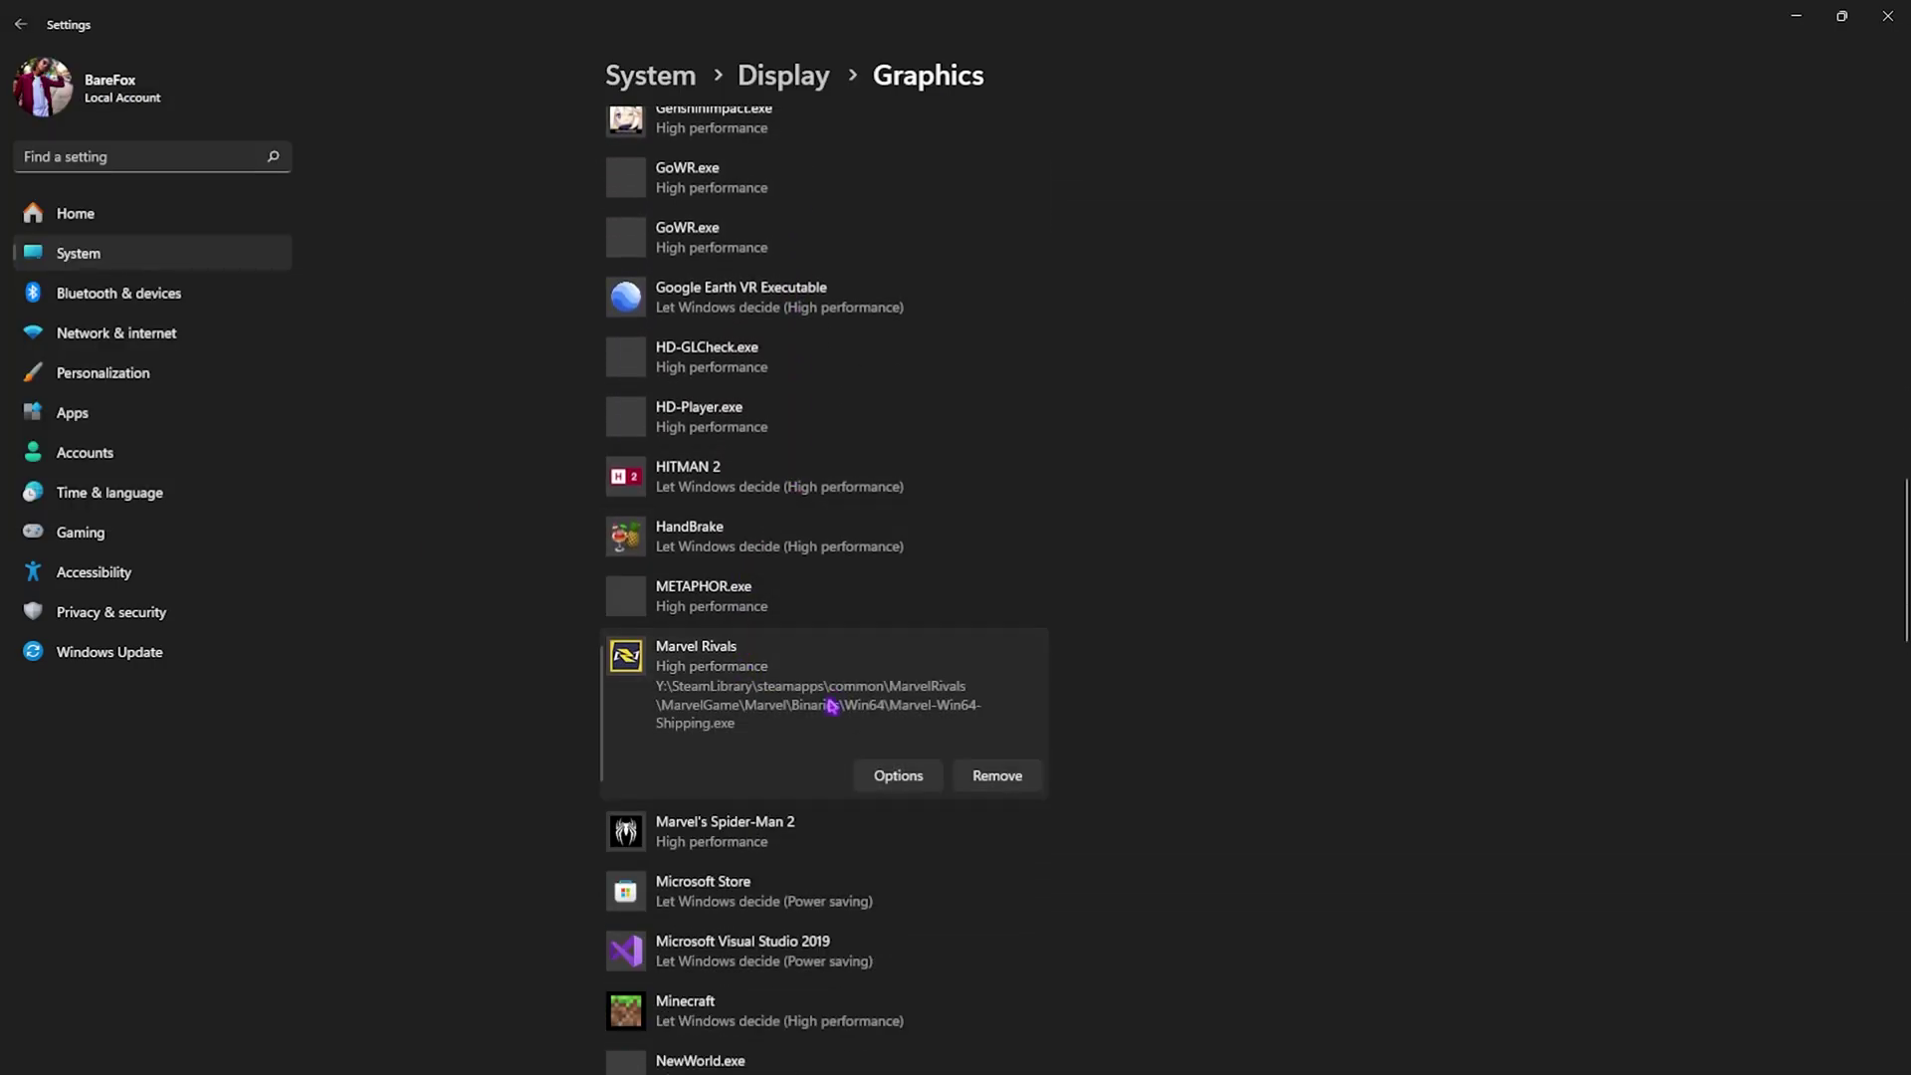
pyautogui.click(876, 777)
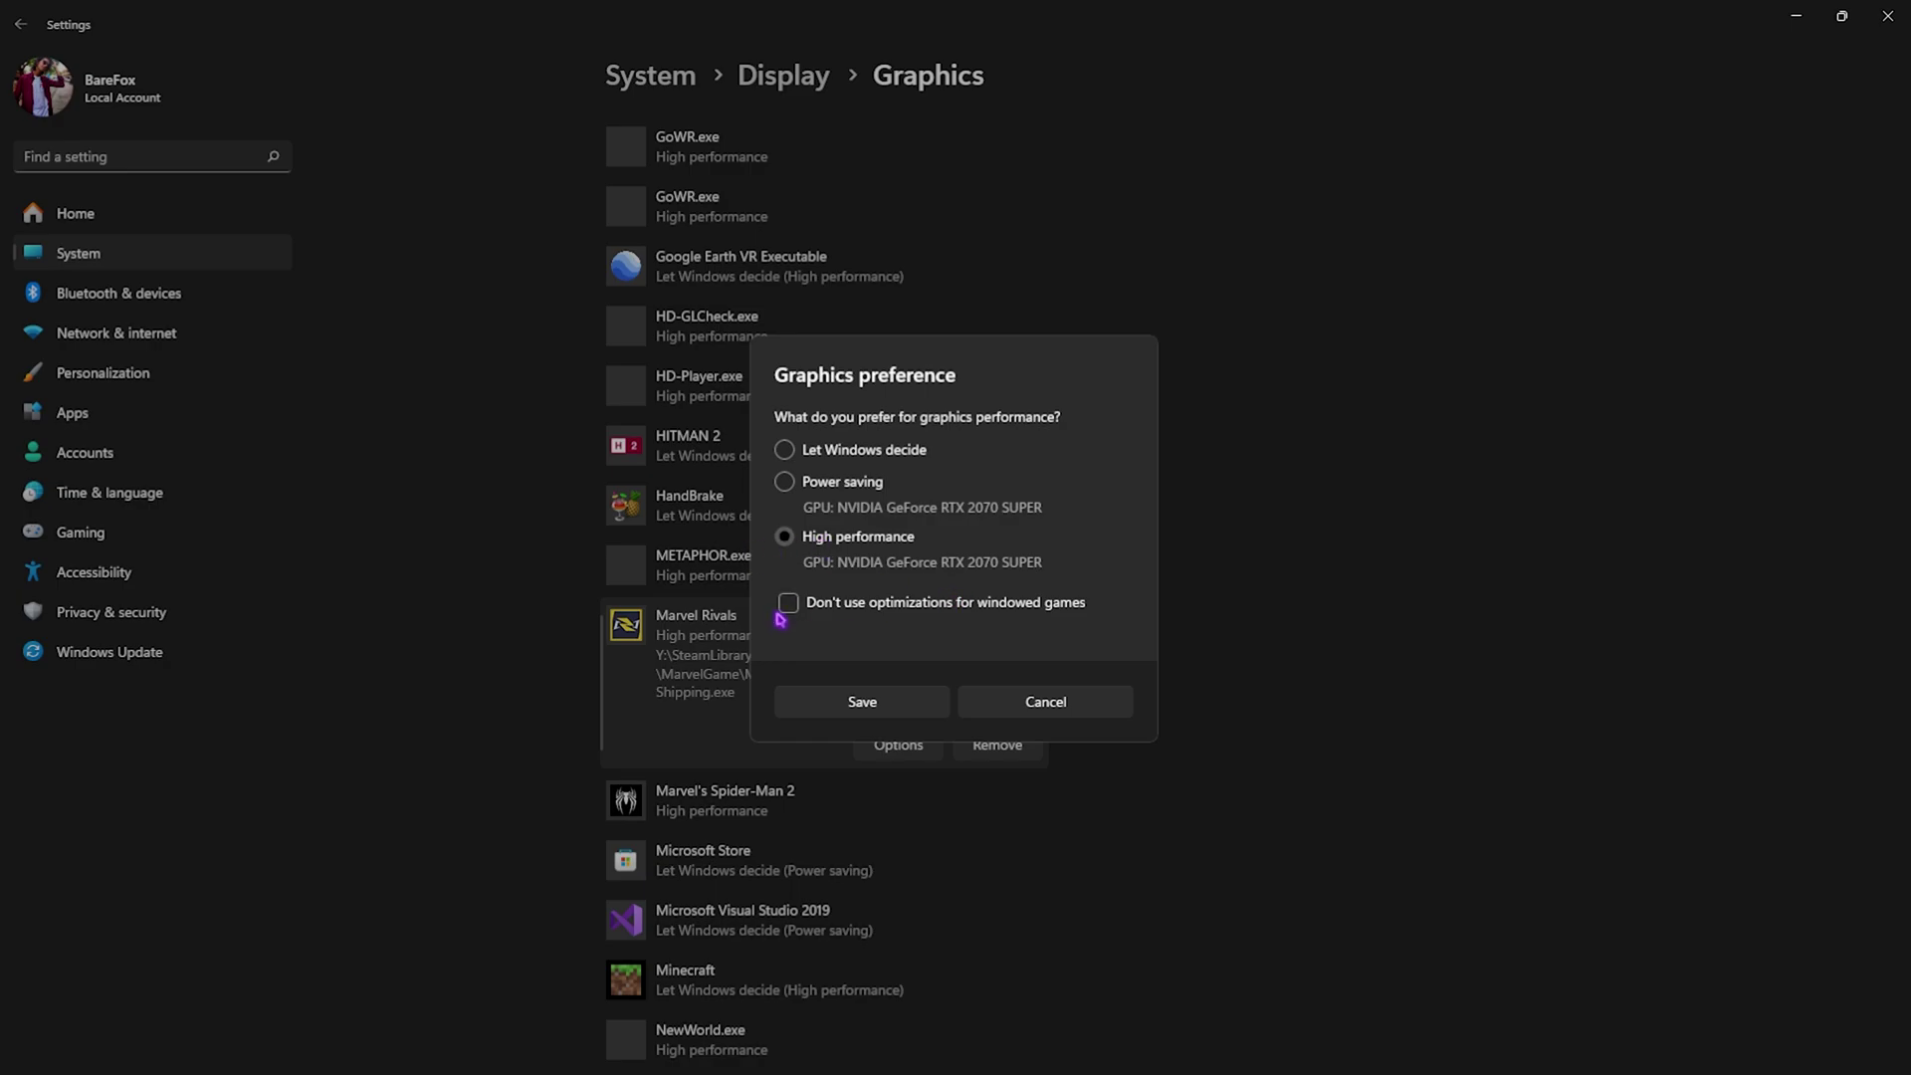
pyautogui.click(862, 704)
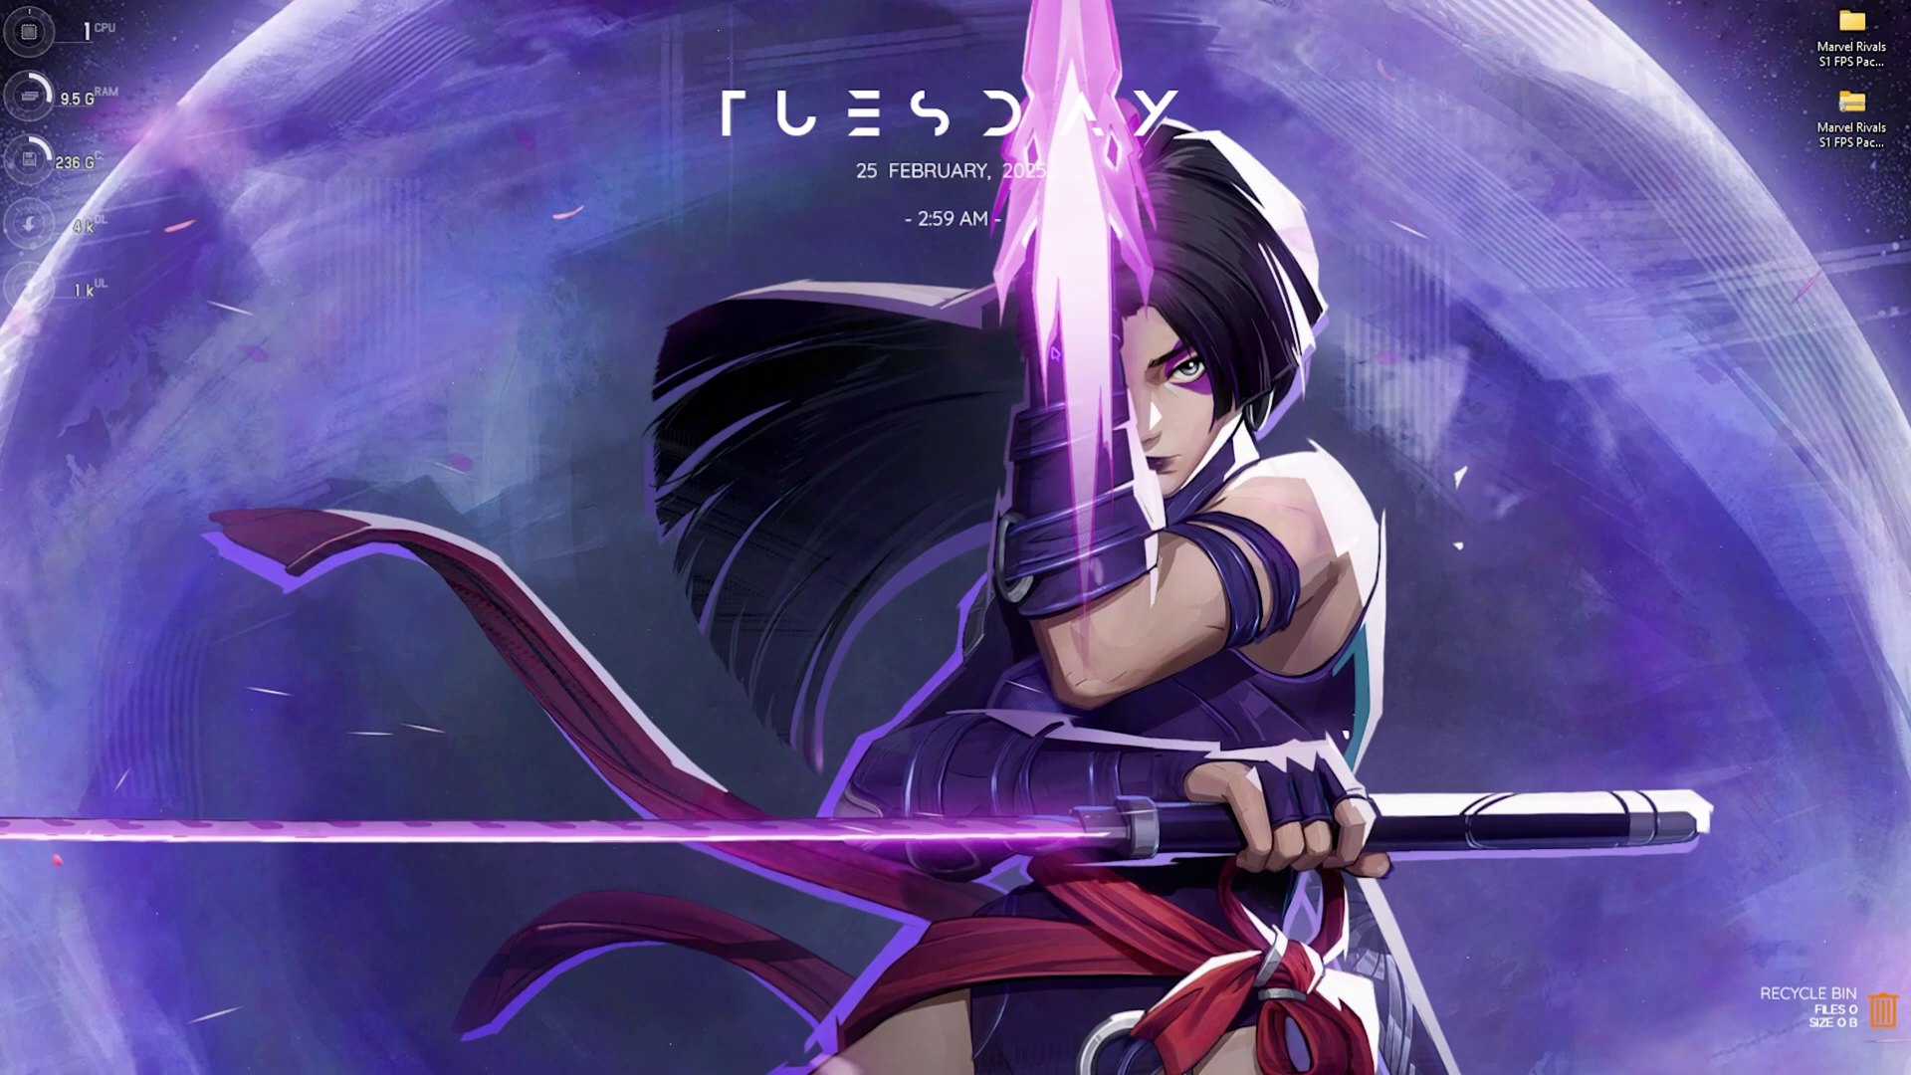
# In Steam, open Marvel Rivals' installed files via Manage > Browse local files
pyautogui.press('super')
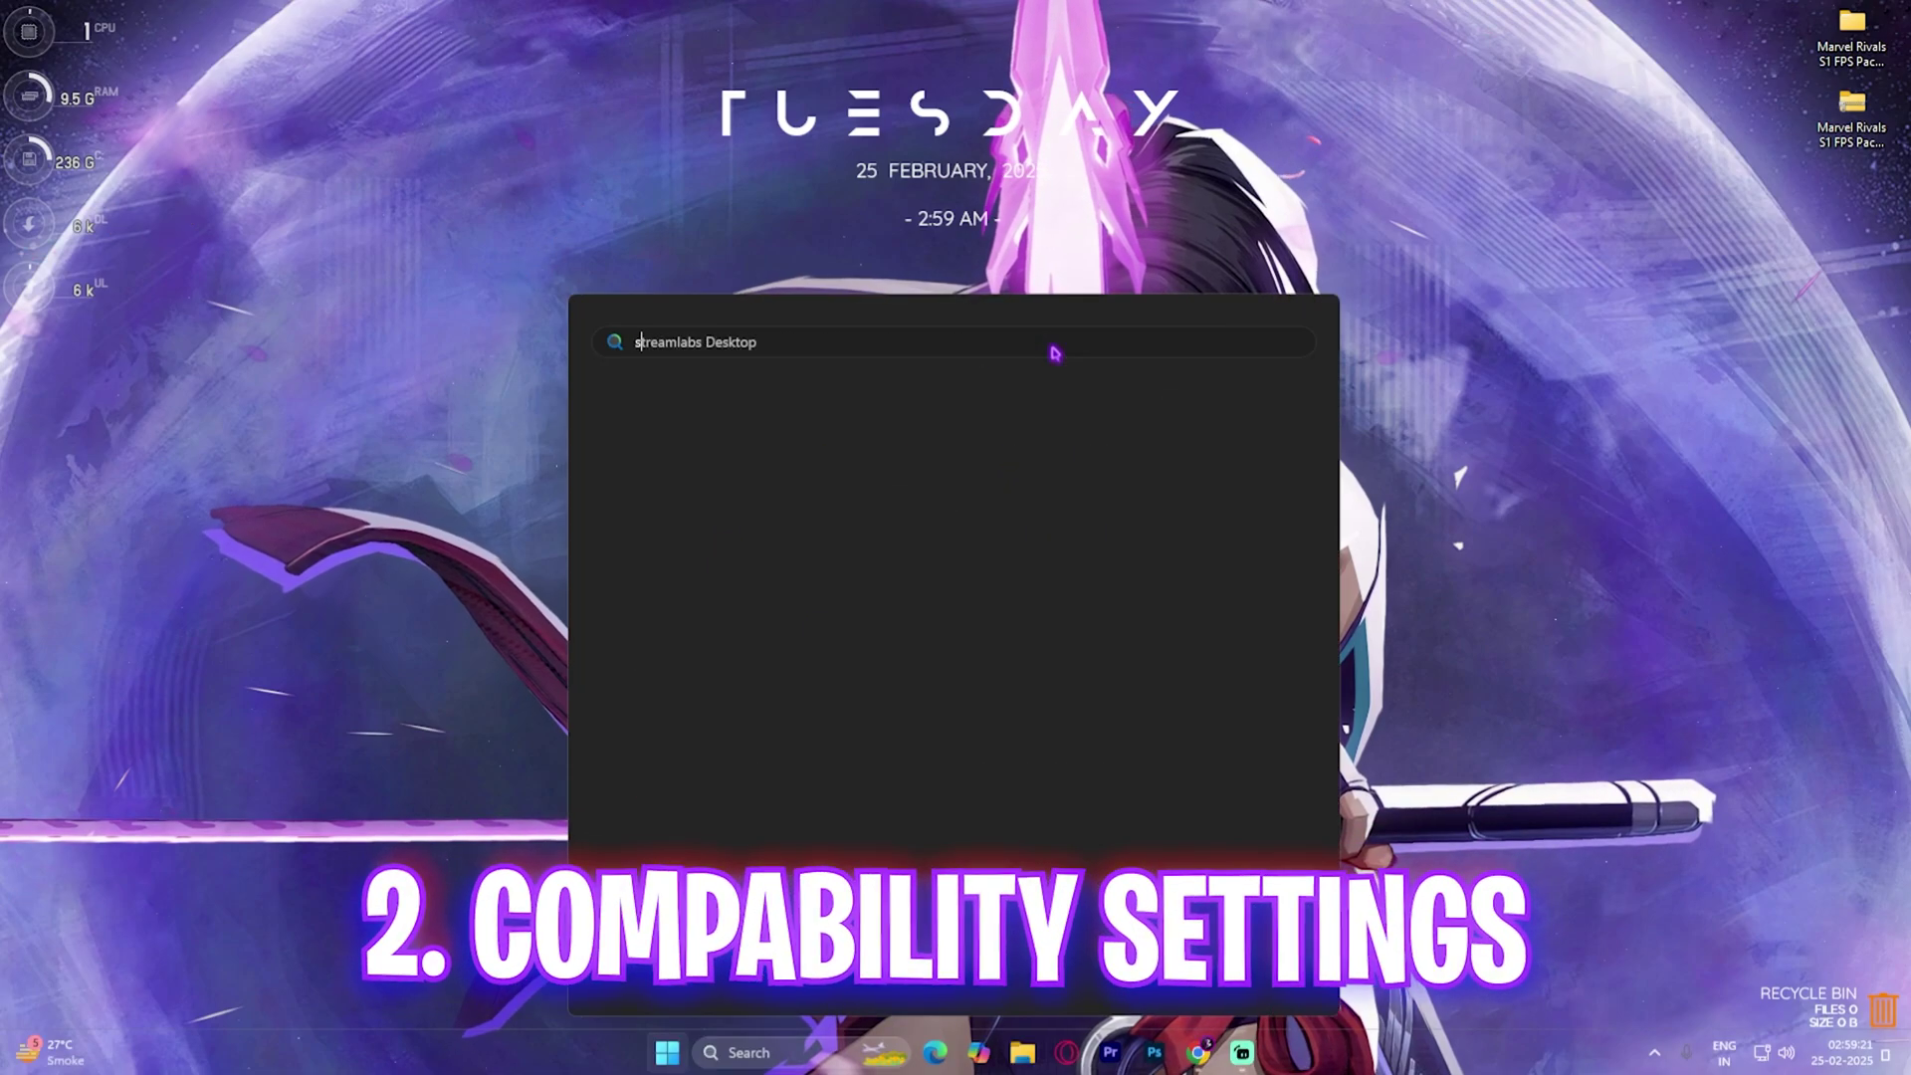
pyautogui.write('se')
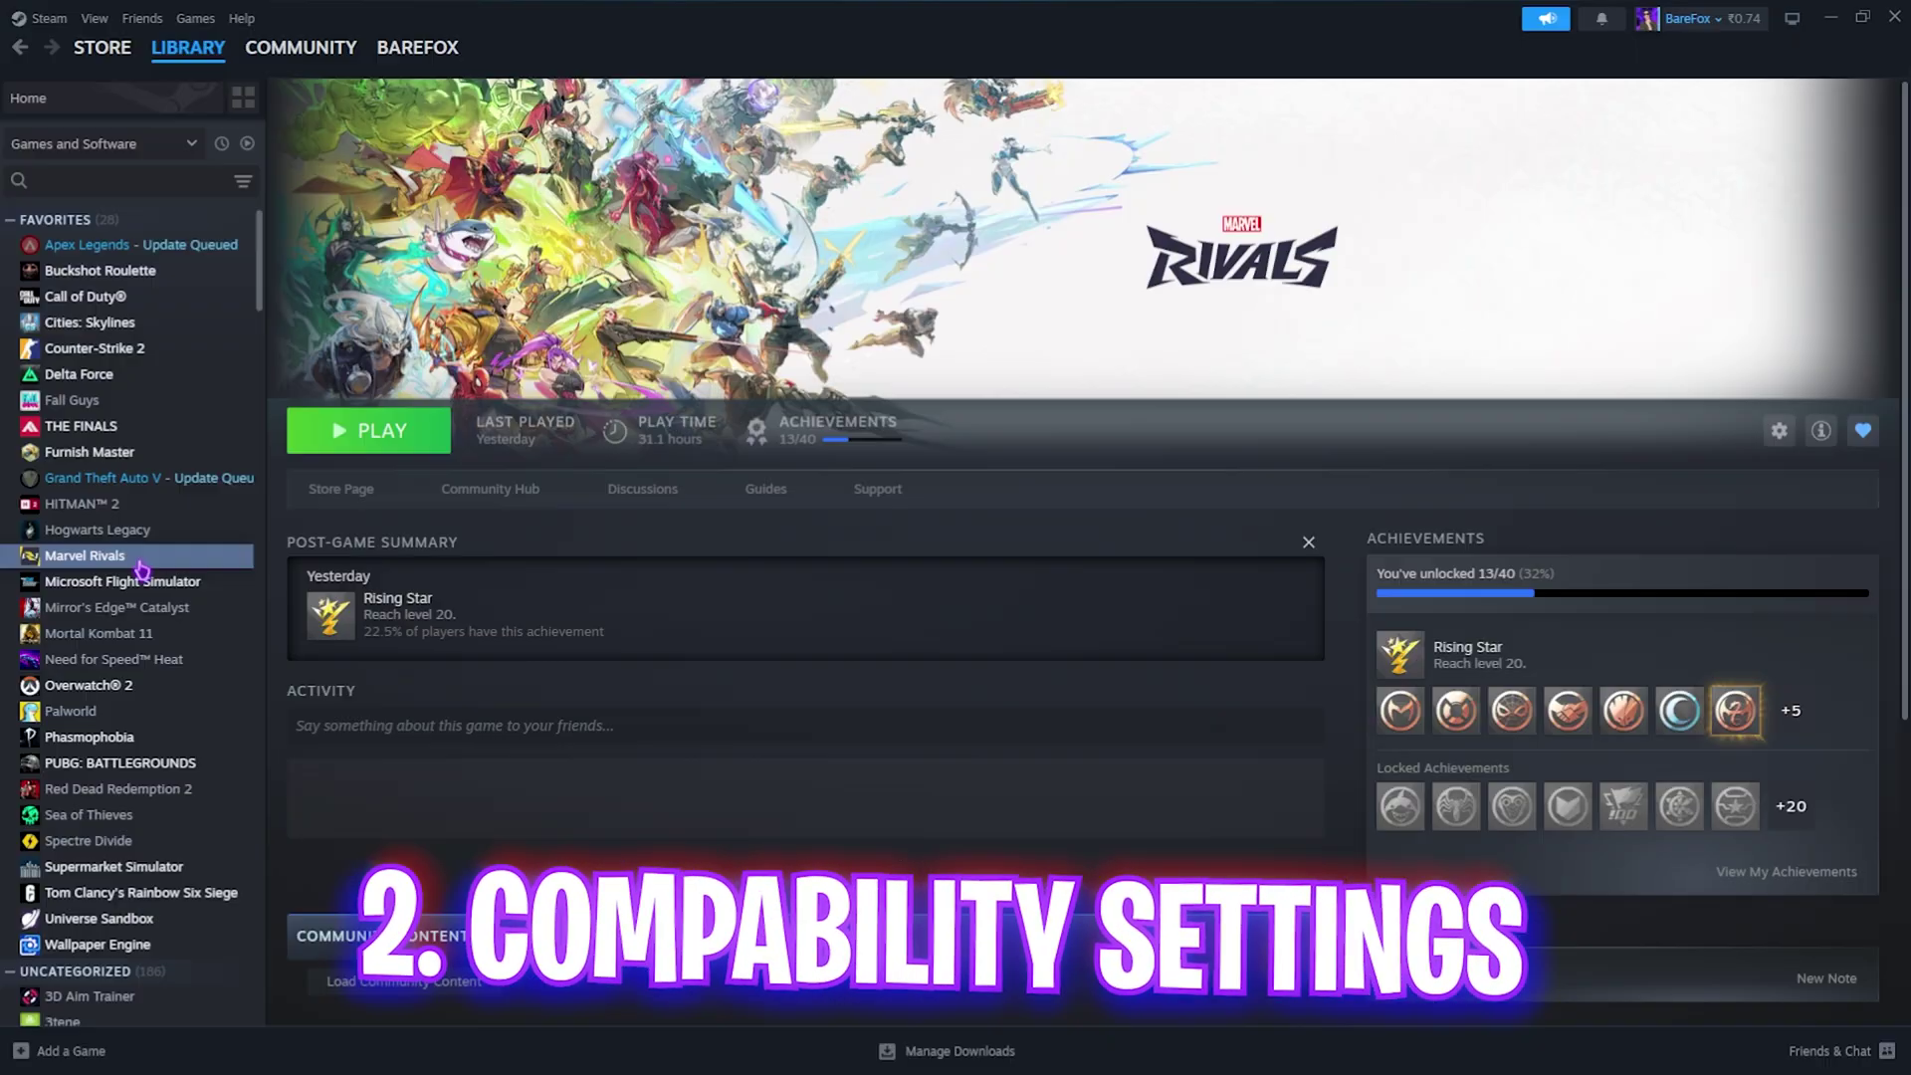
pyautogui.rightClick(139, 564)
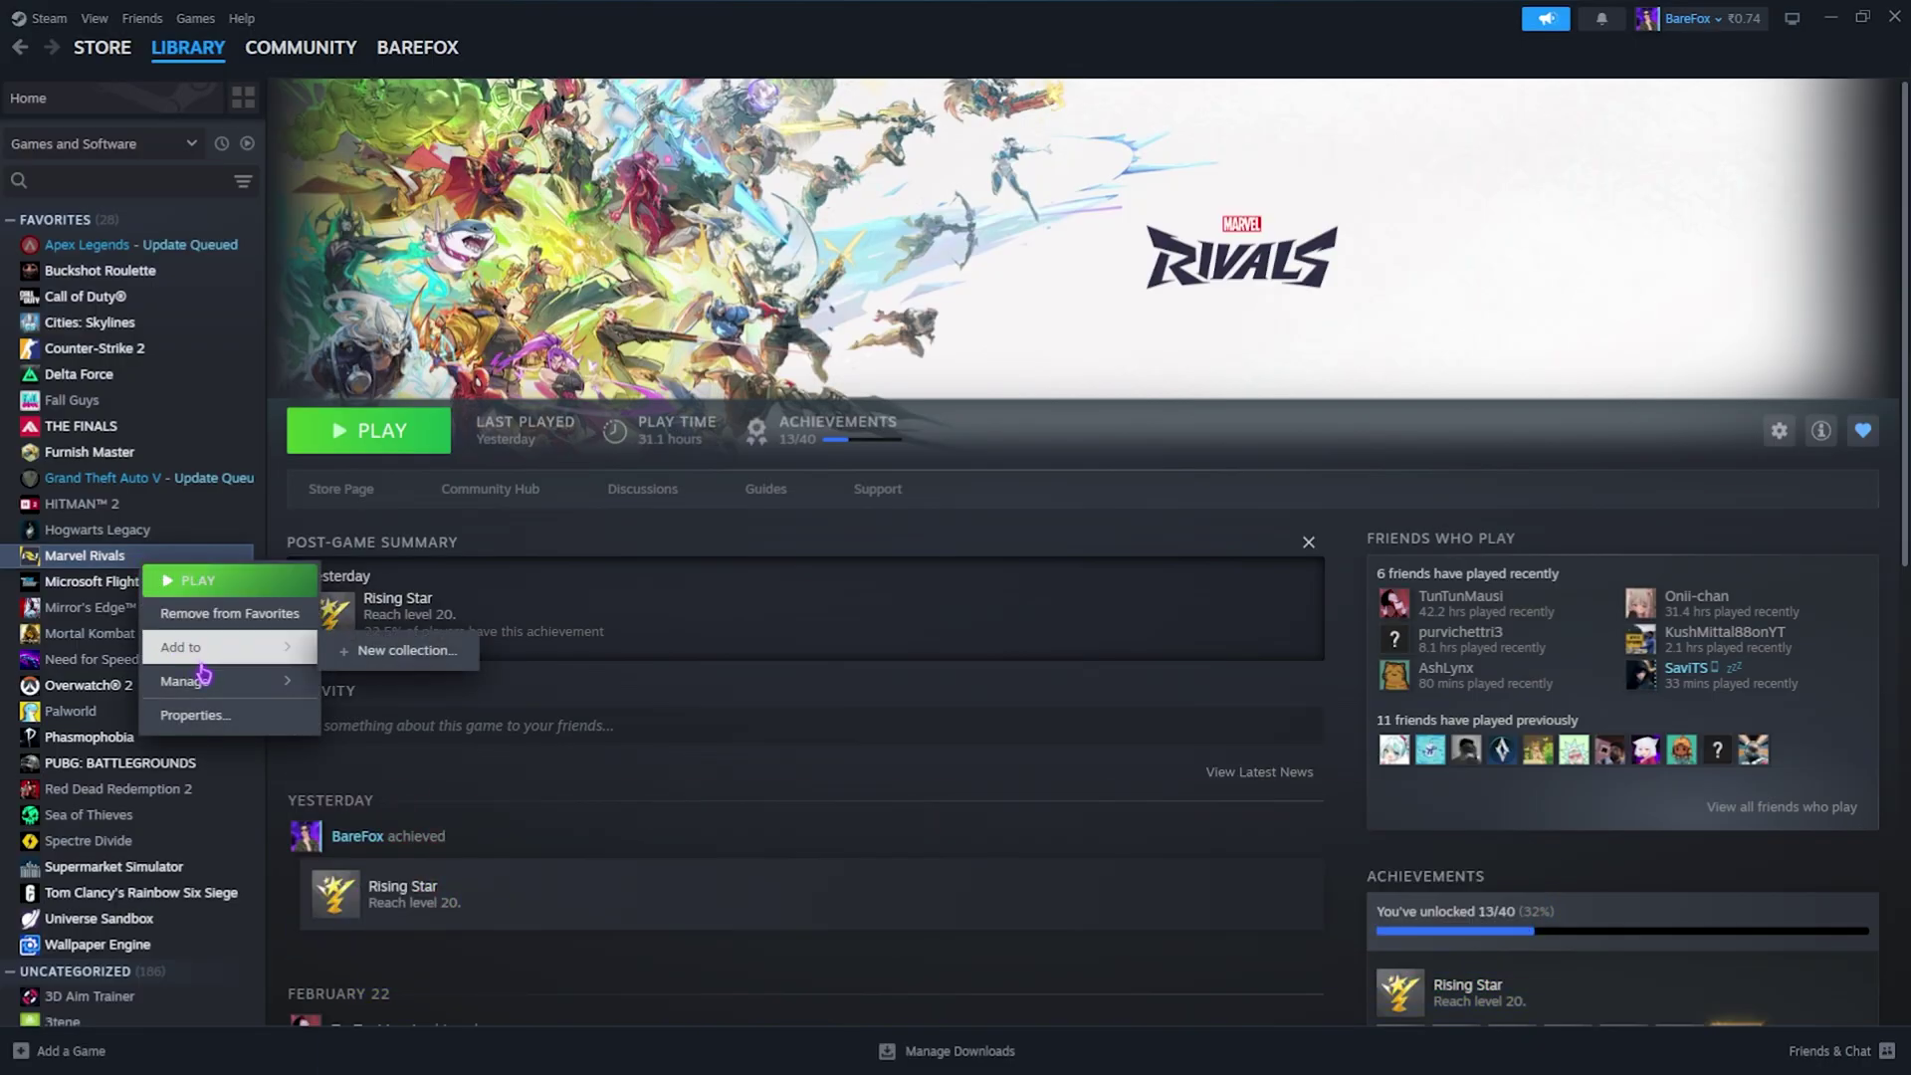
pyautogui.moveTo(208, 682)
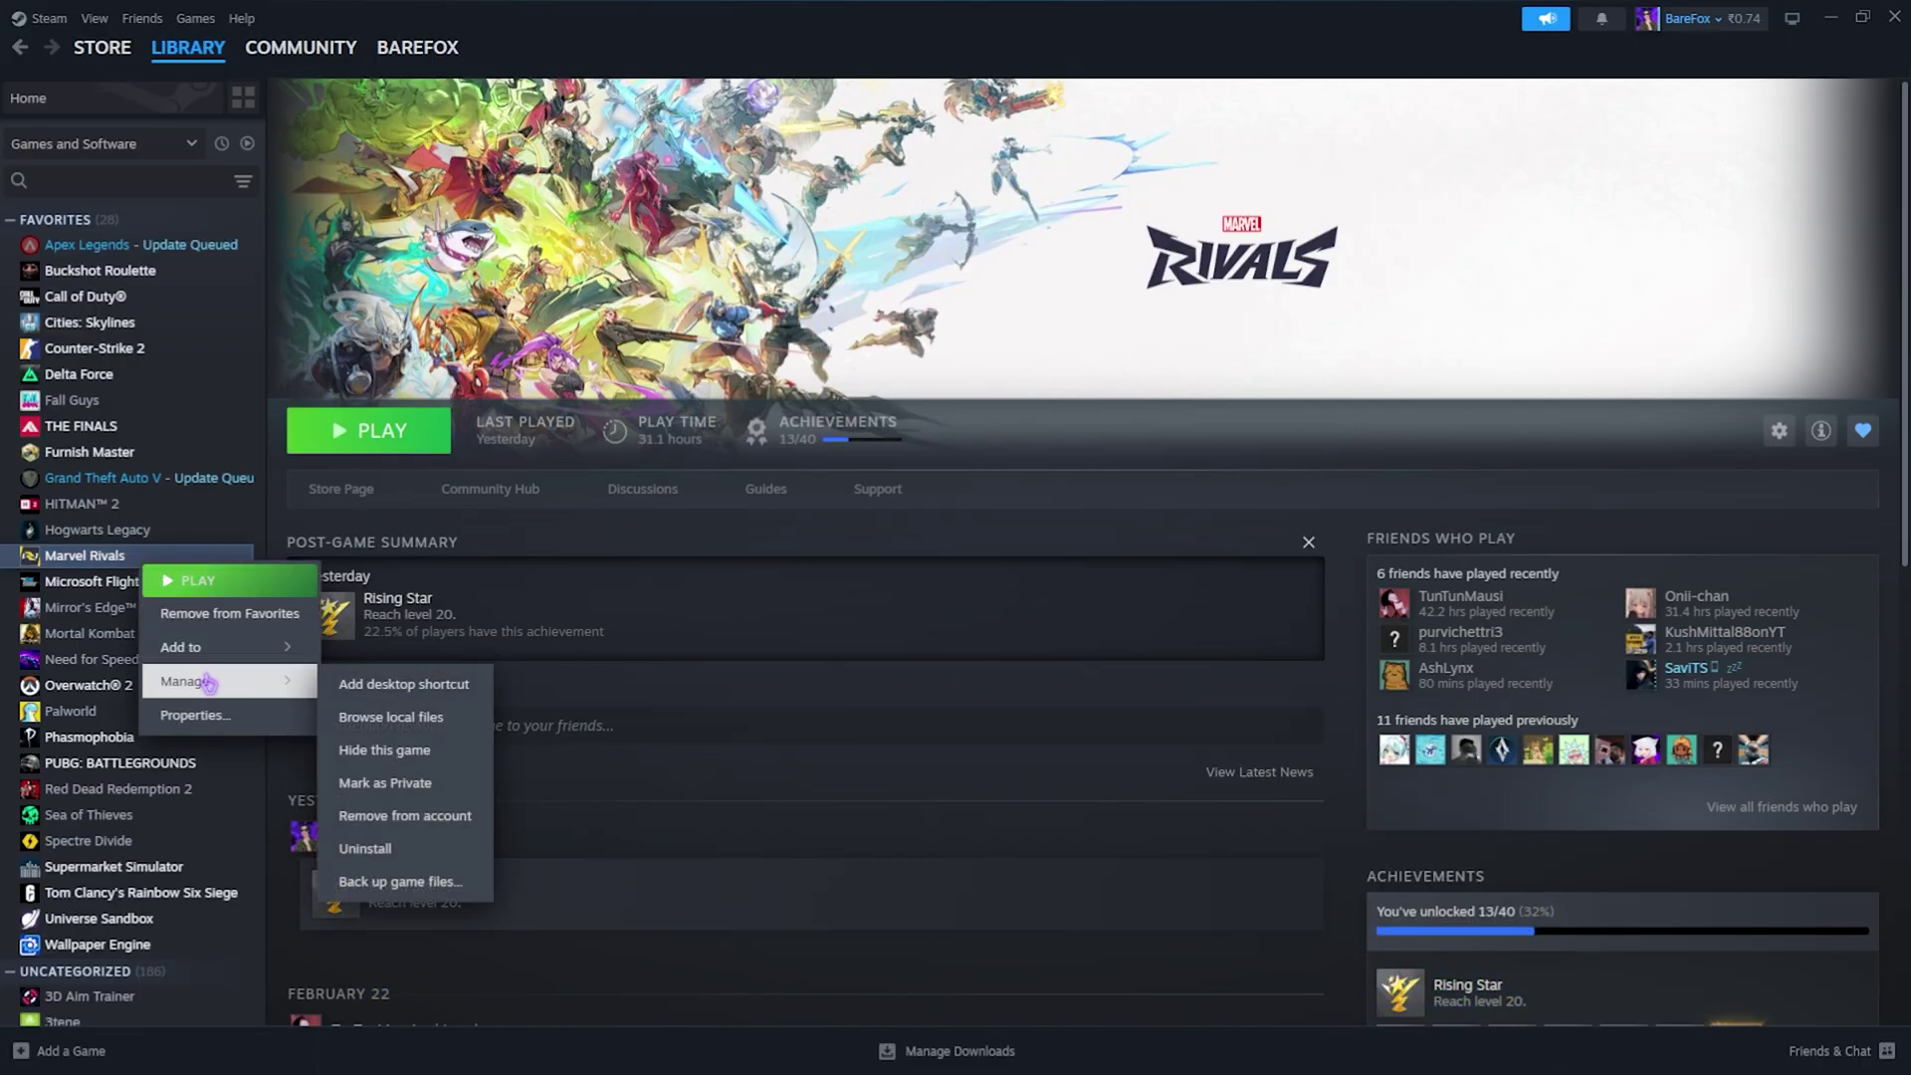
pyautogui.click(391, 716)
# Go into MarvelGame\Marvel\Binaries\Win64 and select Marvel-Win64-Shipping.exe
pyautogui.doubleClick(256, 260)
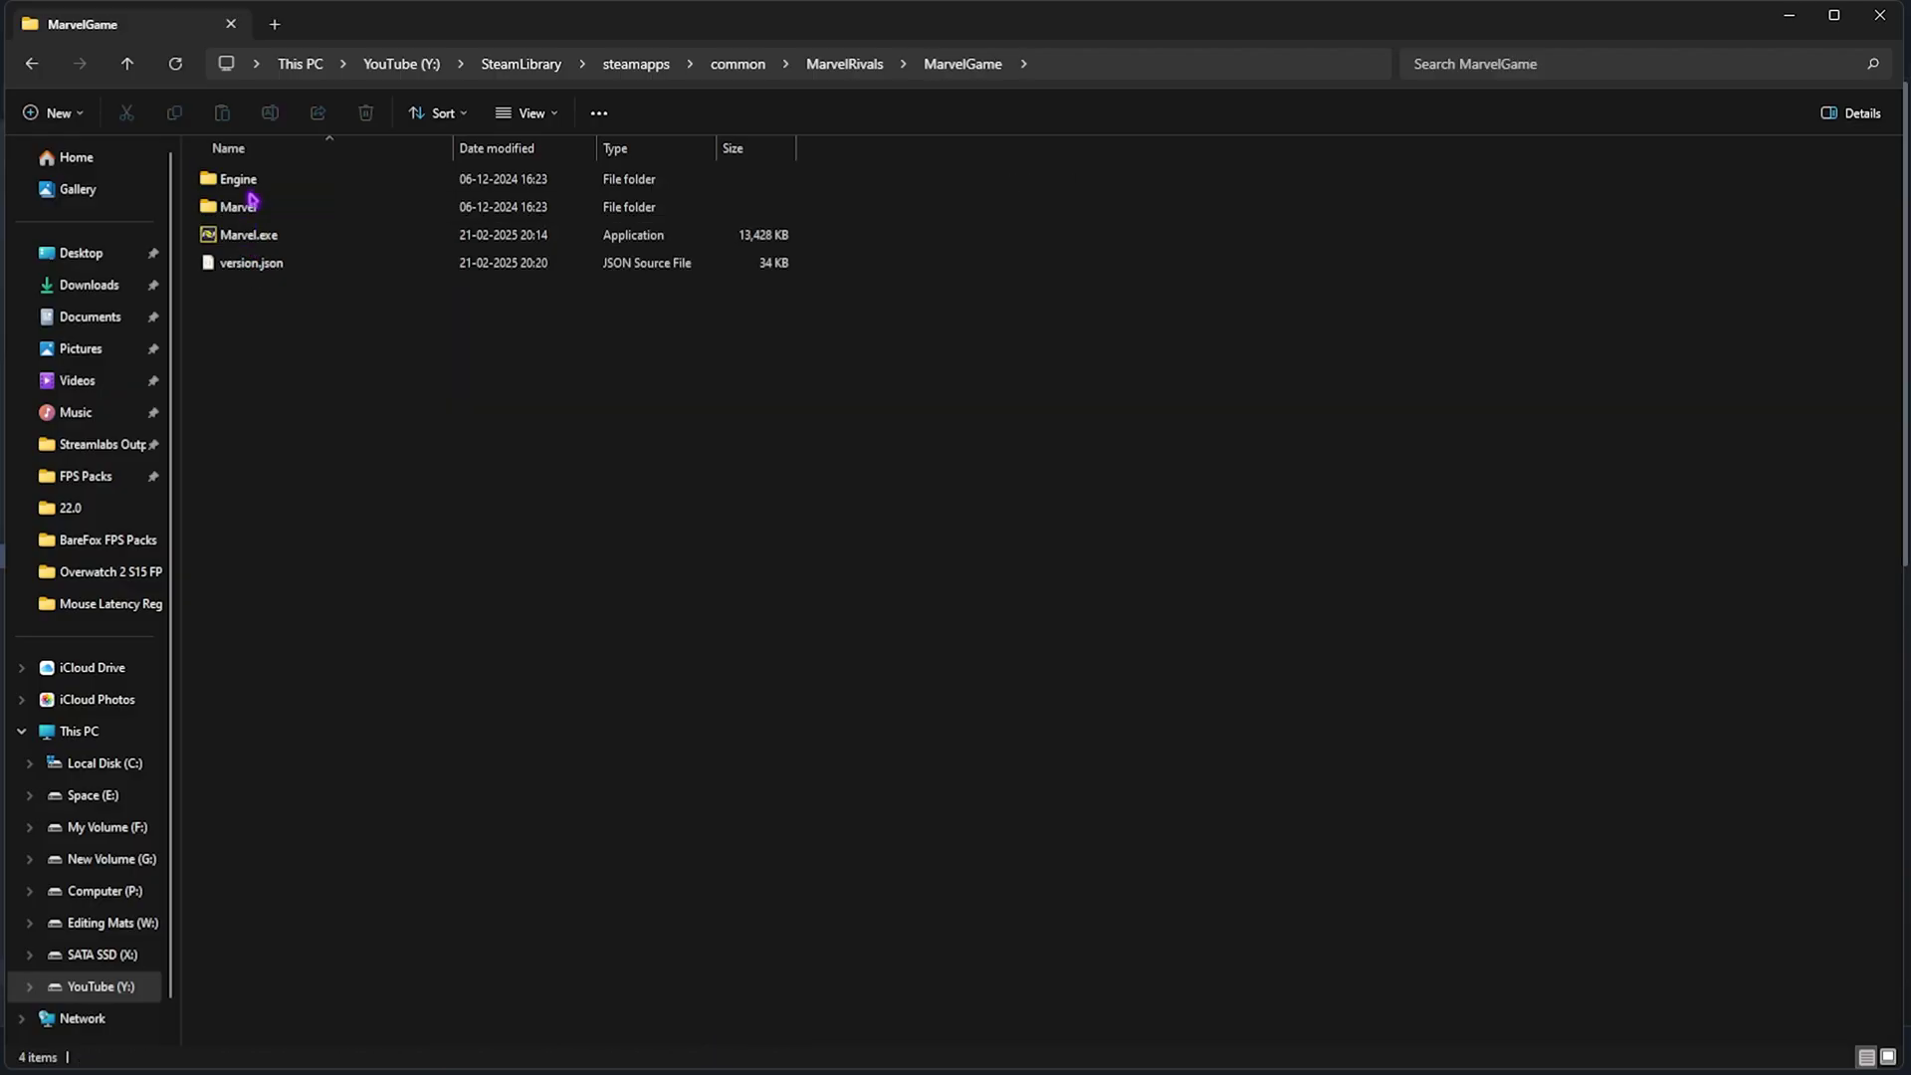
pyautogui.doubleClick(249, 205)
pyautogui.doubleClick(263, 185)
pyautogui.doubleClick(263, 185)
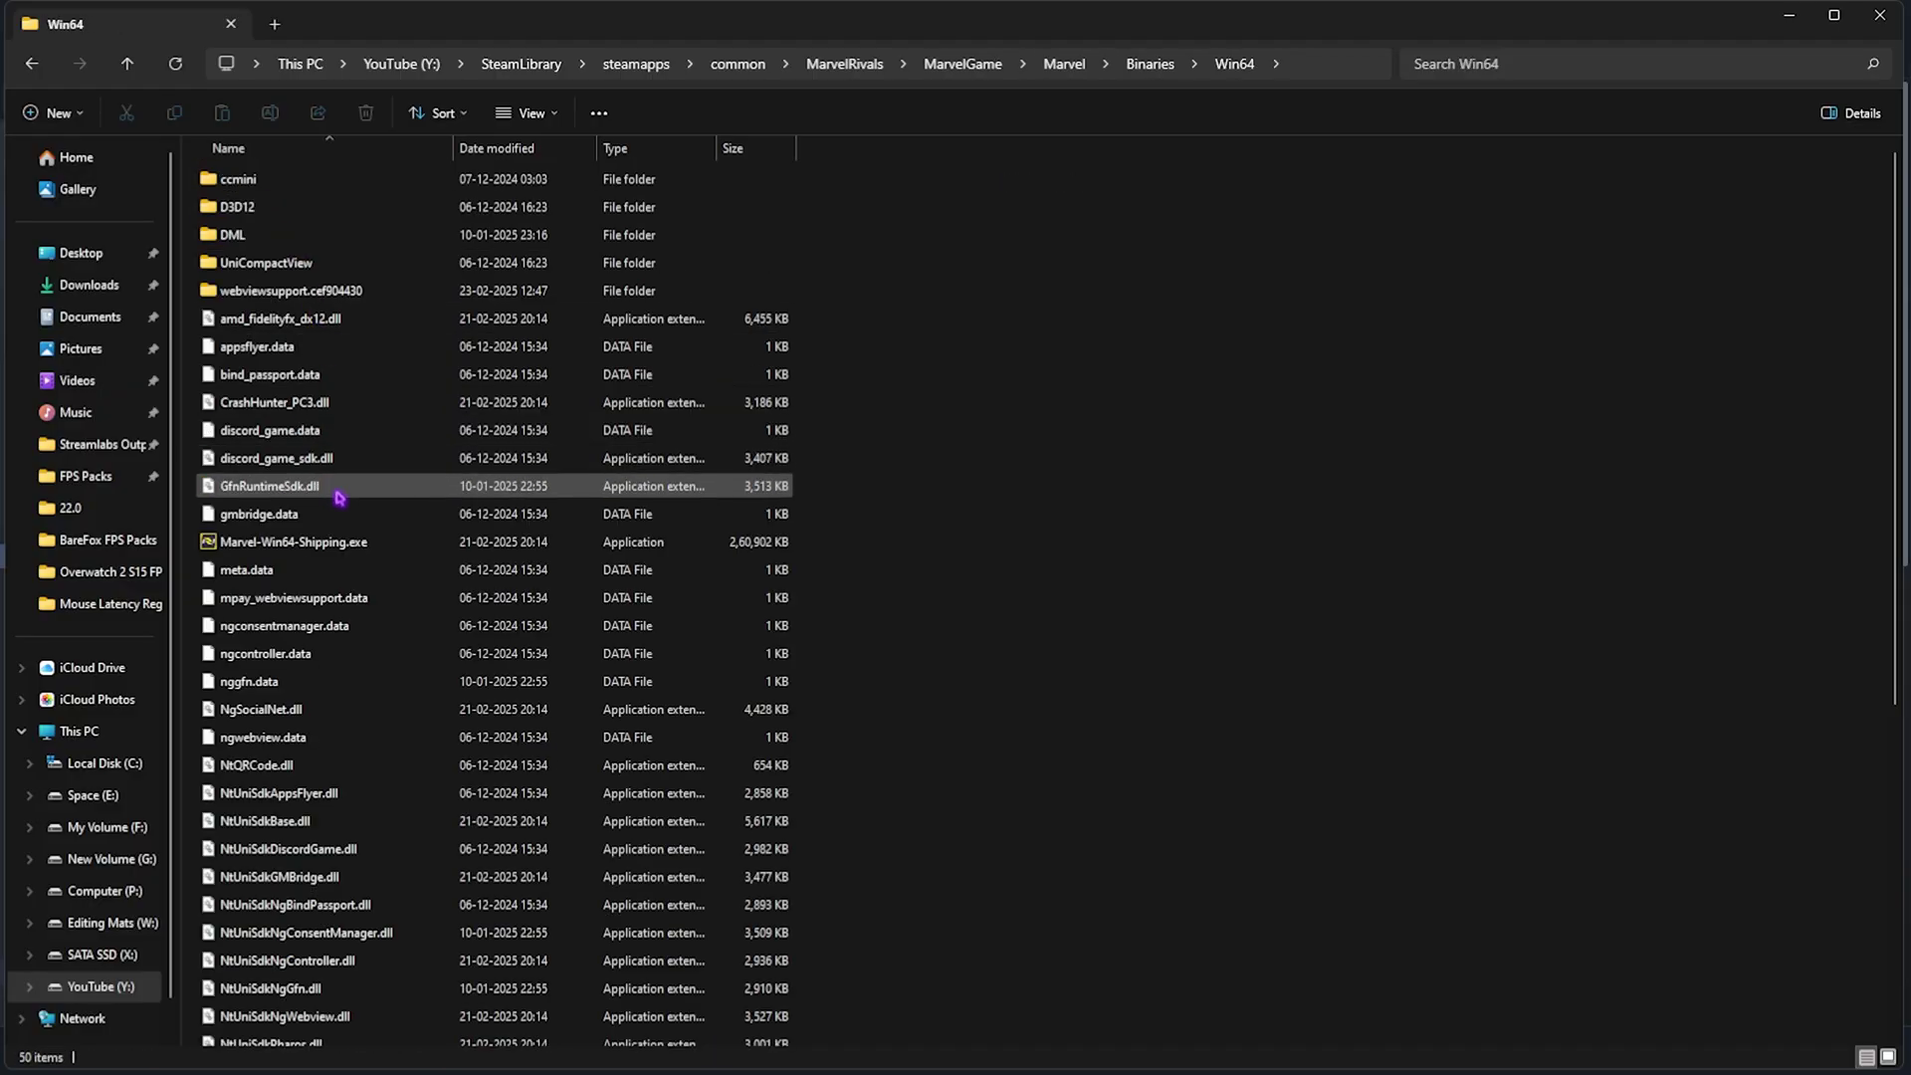
pyautogui.click(329, 544)
# Disable fullscreen optimizations and set the high-DPI scaling override to Application for the executable
pyautogui.rightClick(366, 546)
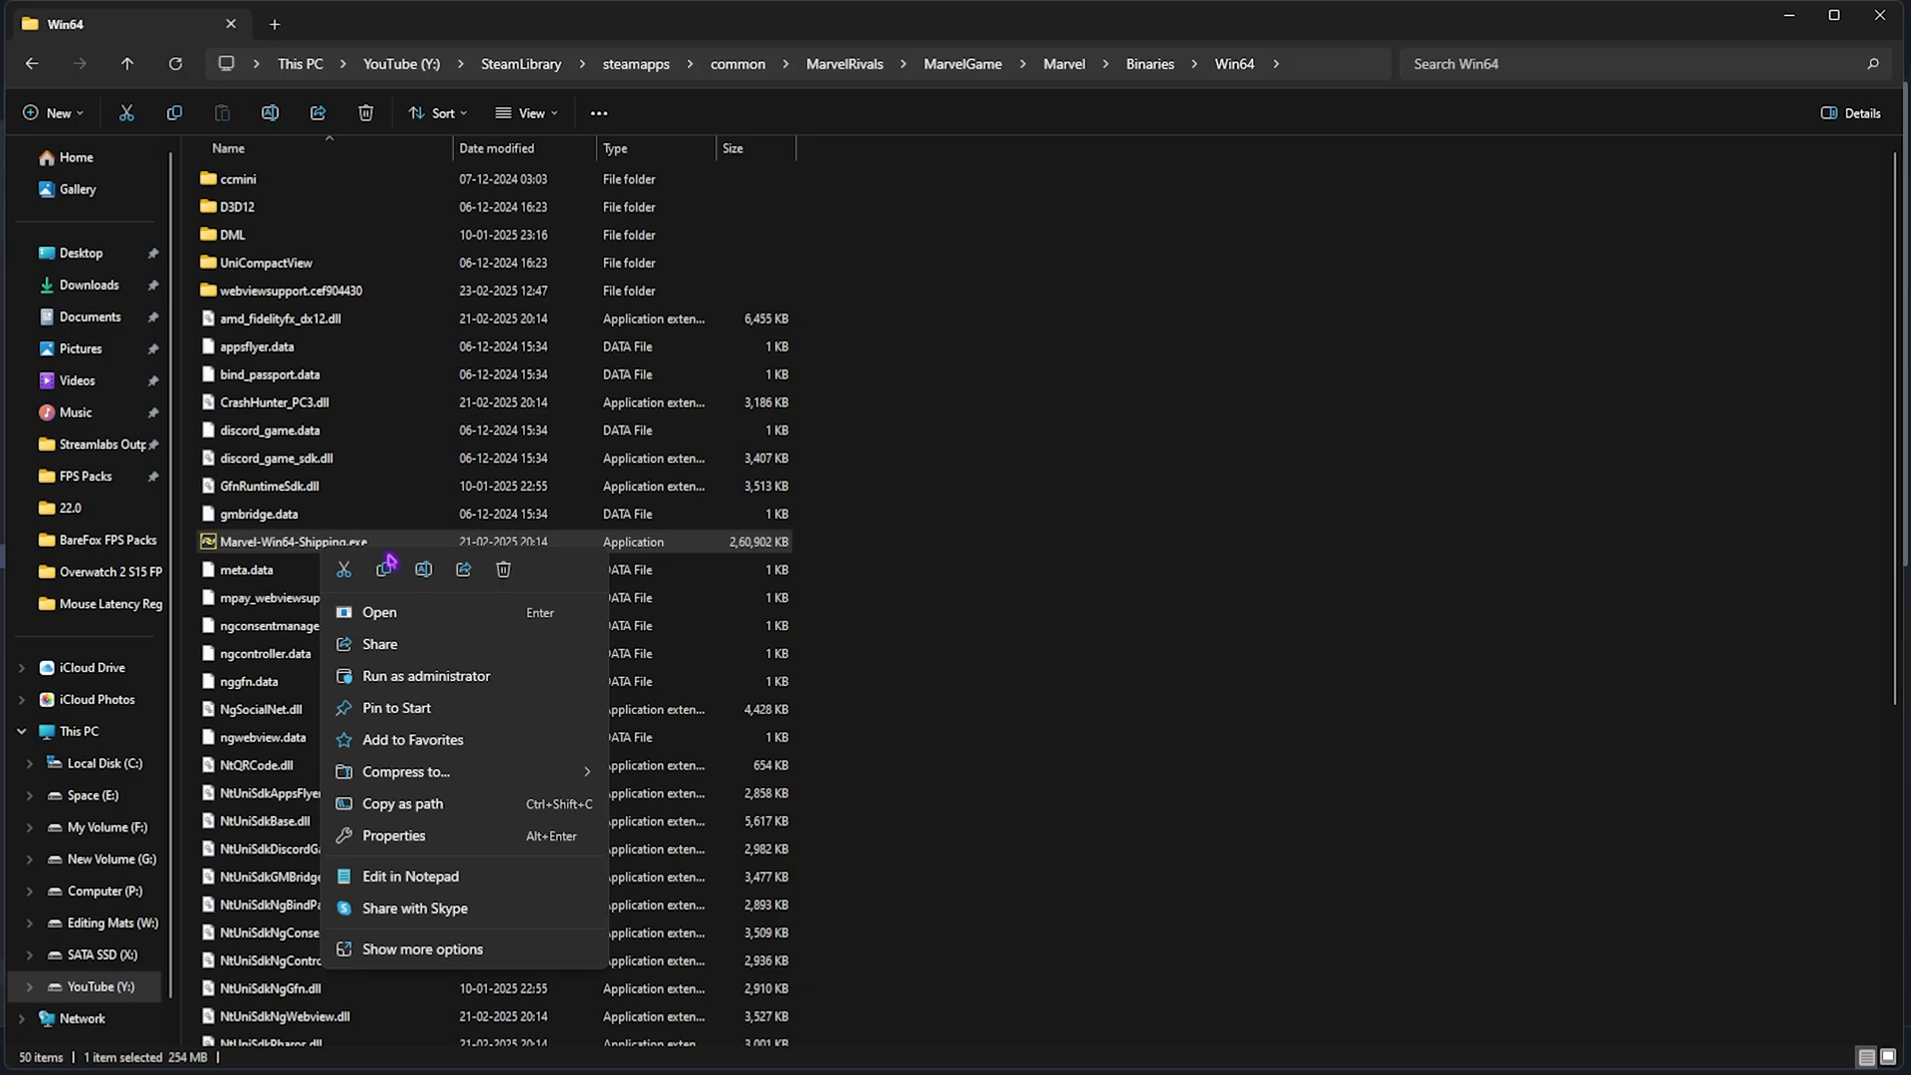
pyautogui.click(393, 836)
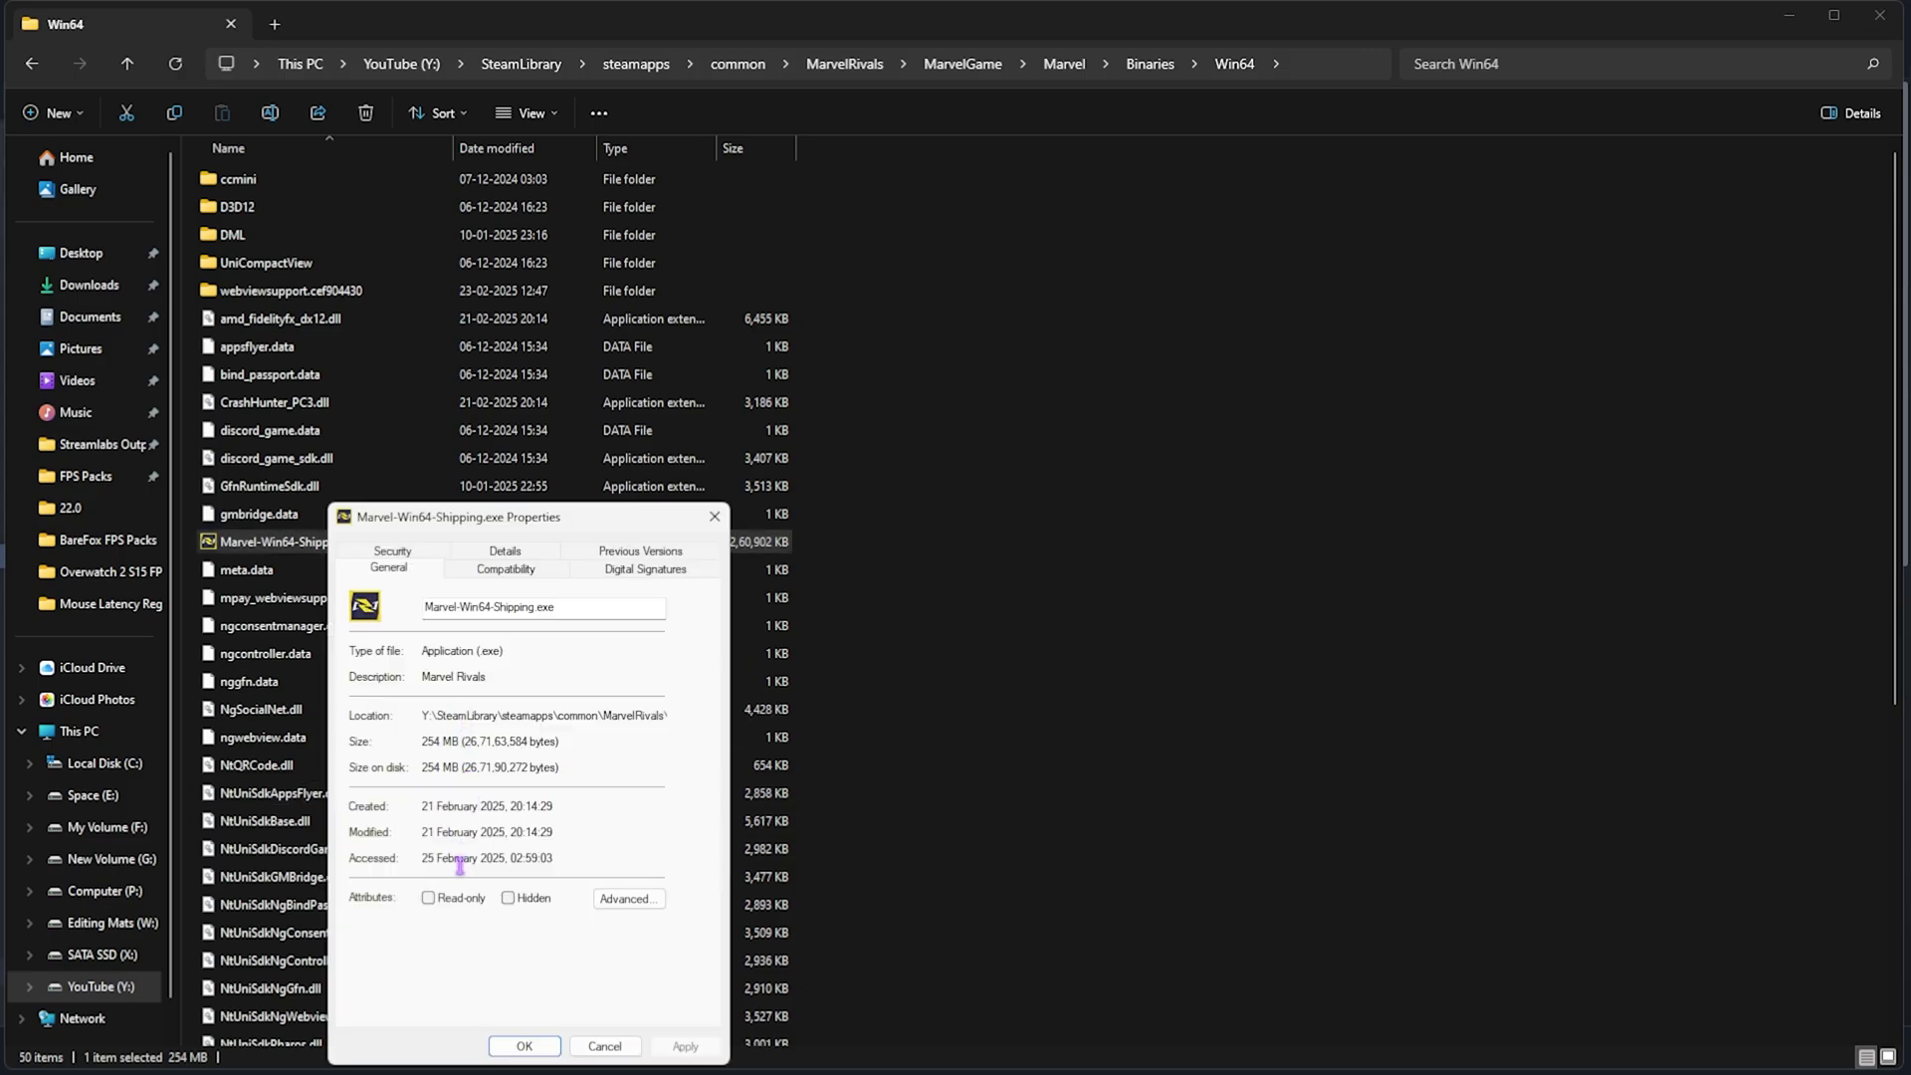
pyautogui.click(505, 568)
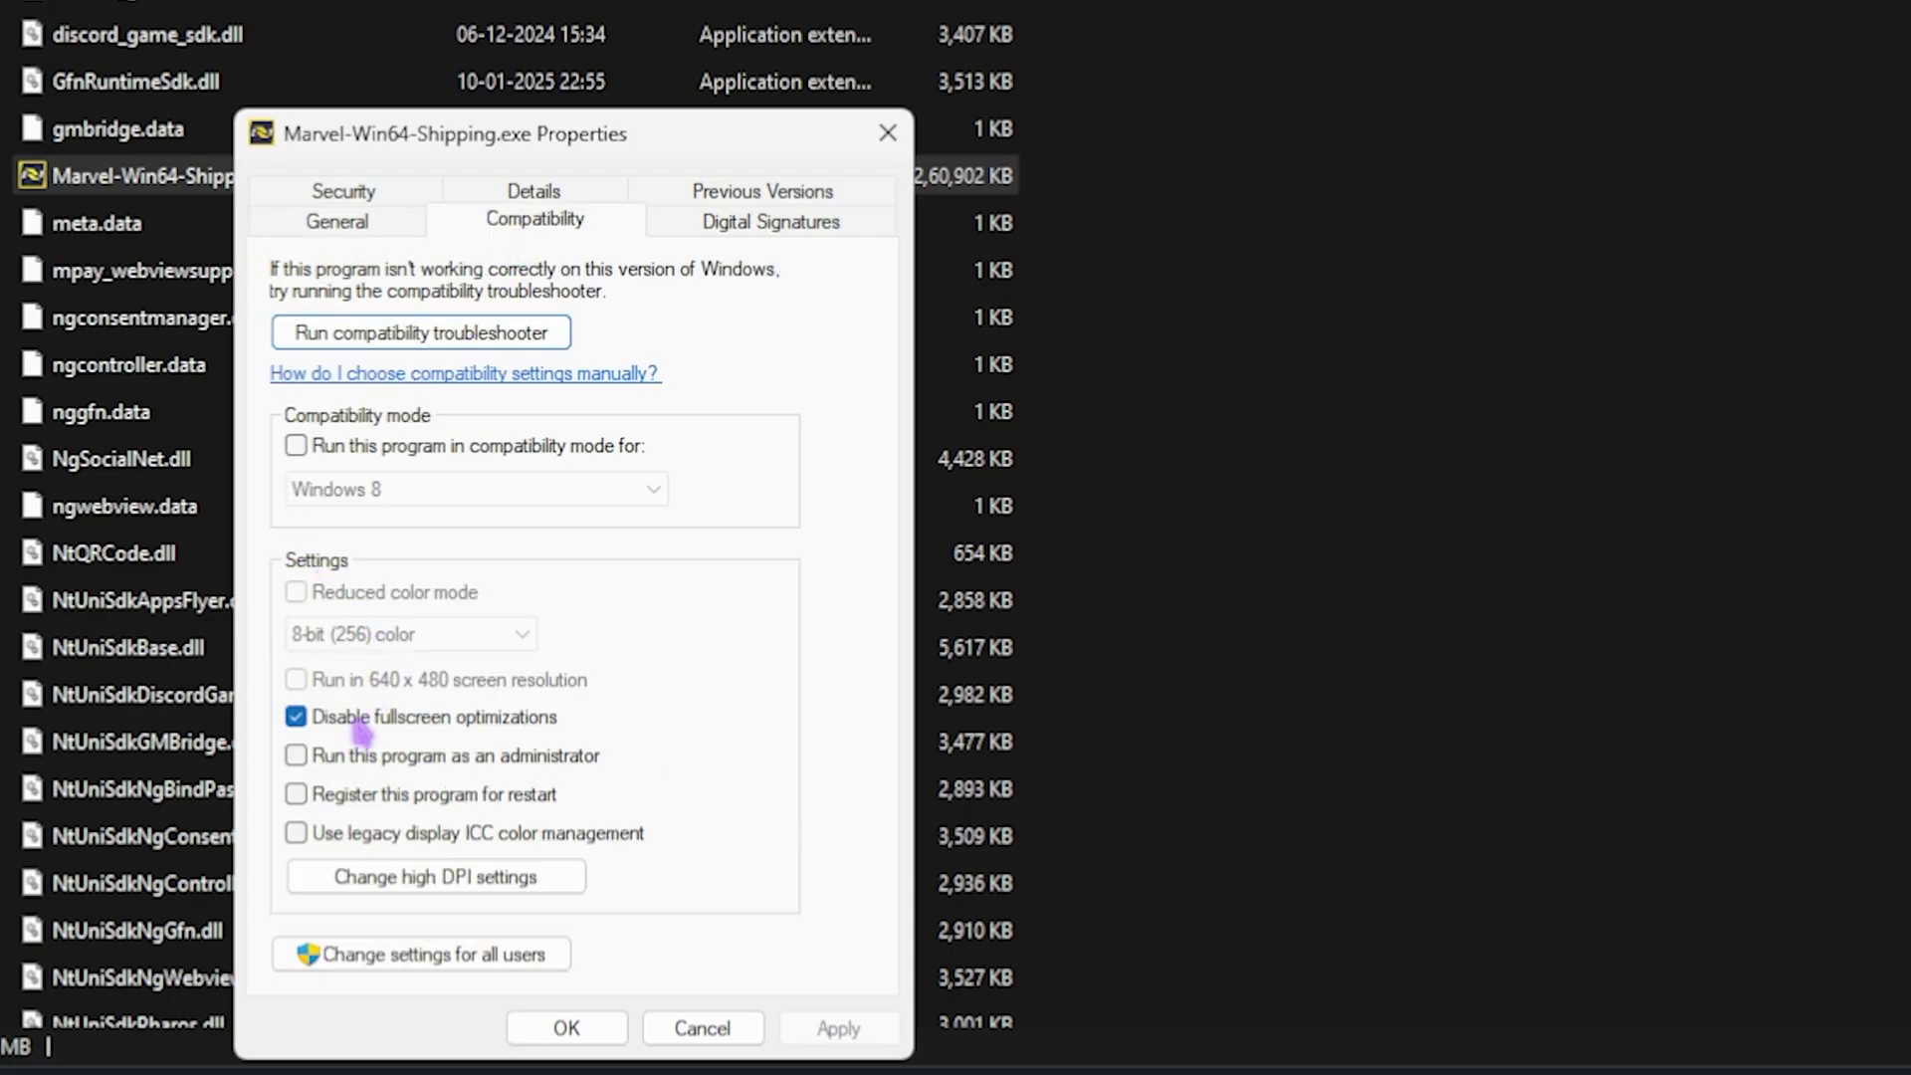
pyautogui.click(422, 891)
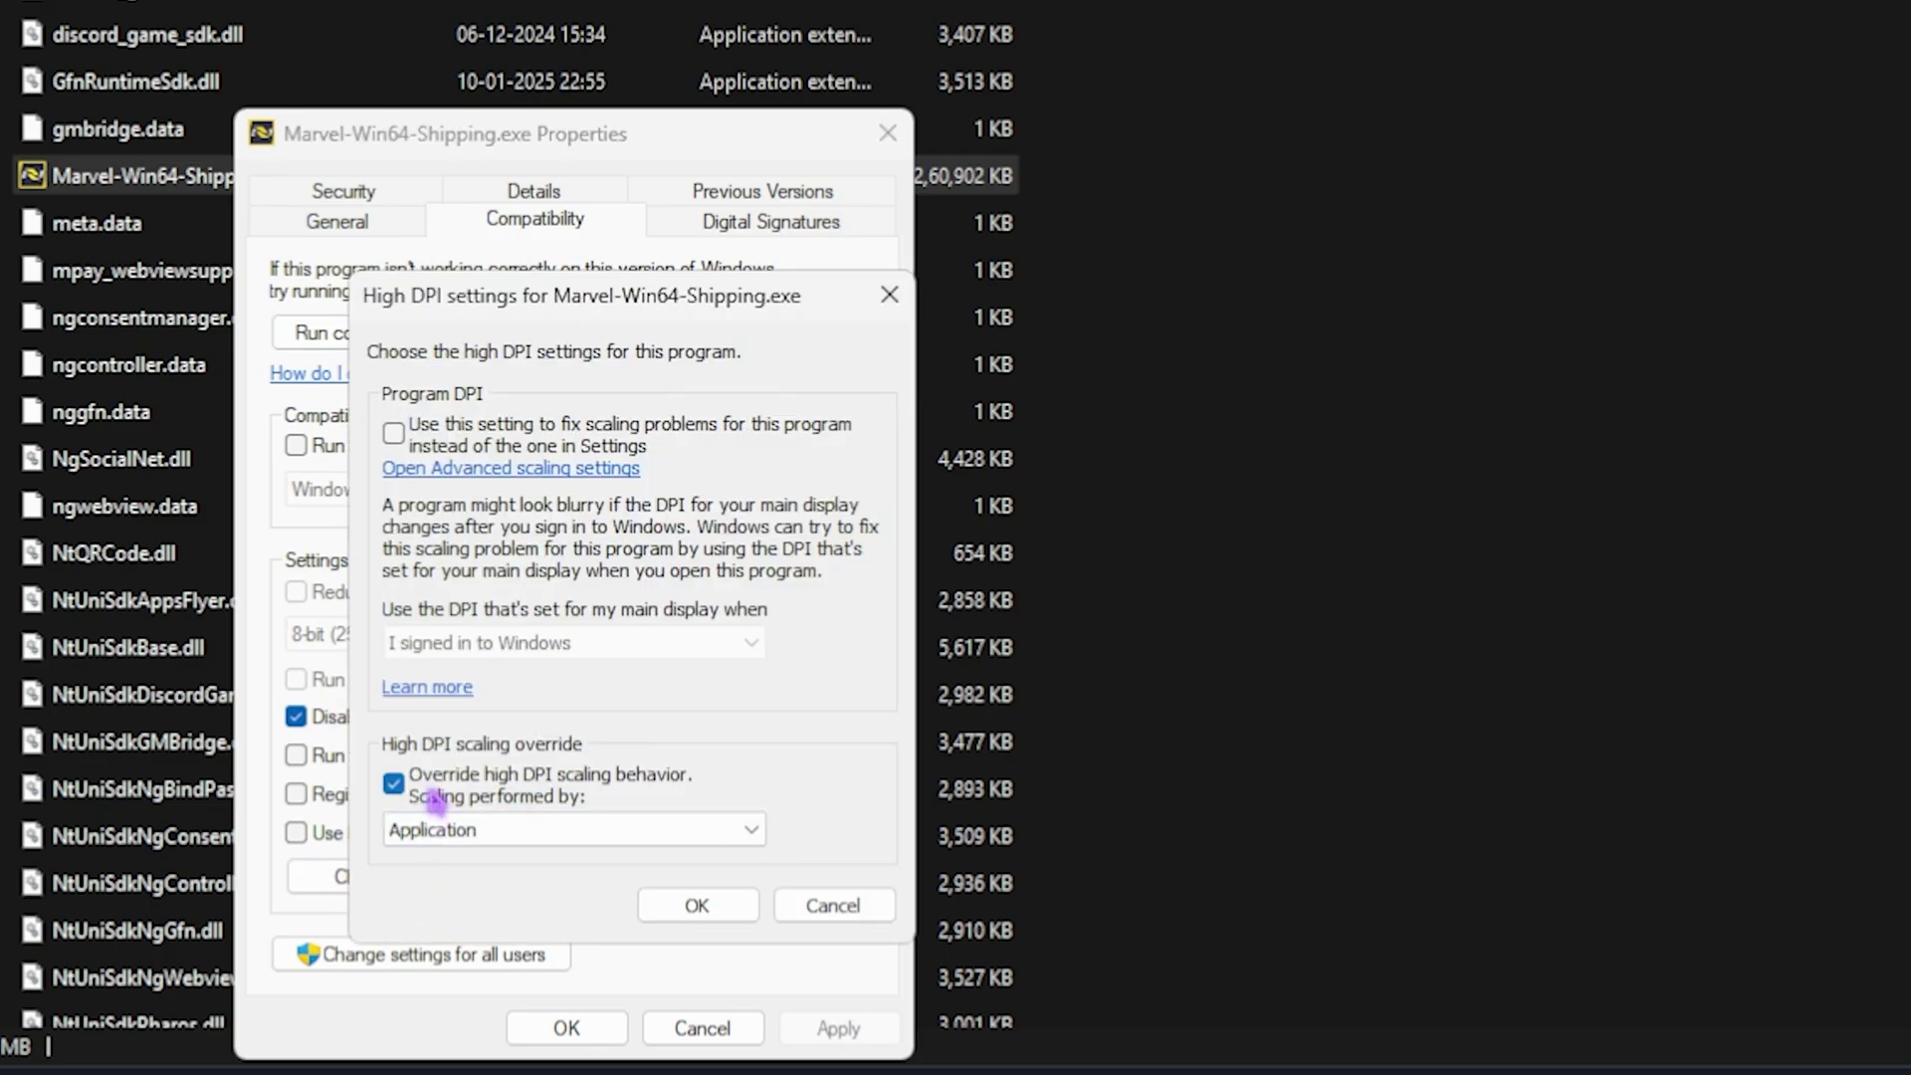
pyautogui.click(696, 905)
pyautogui.click(566, 1029)
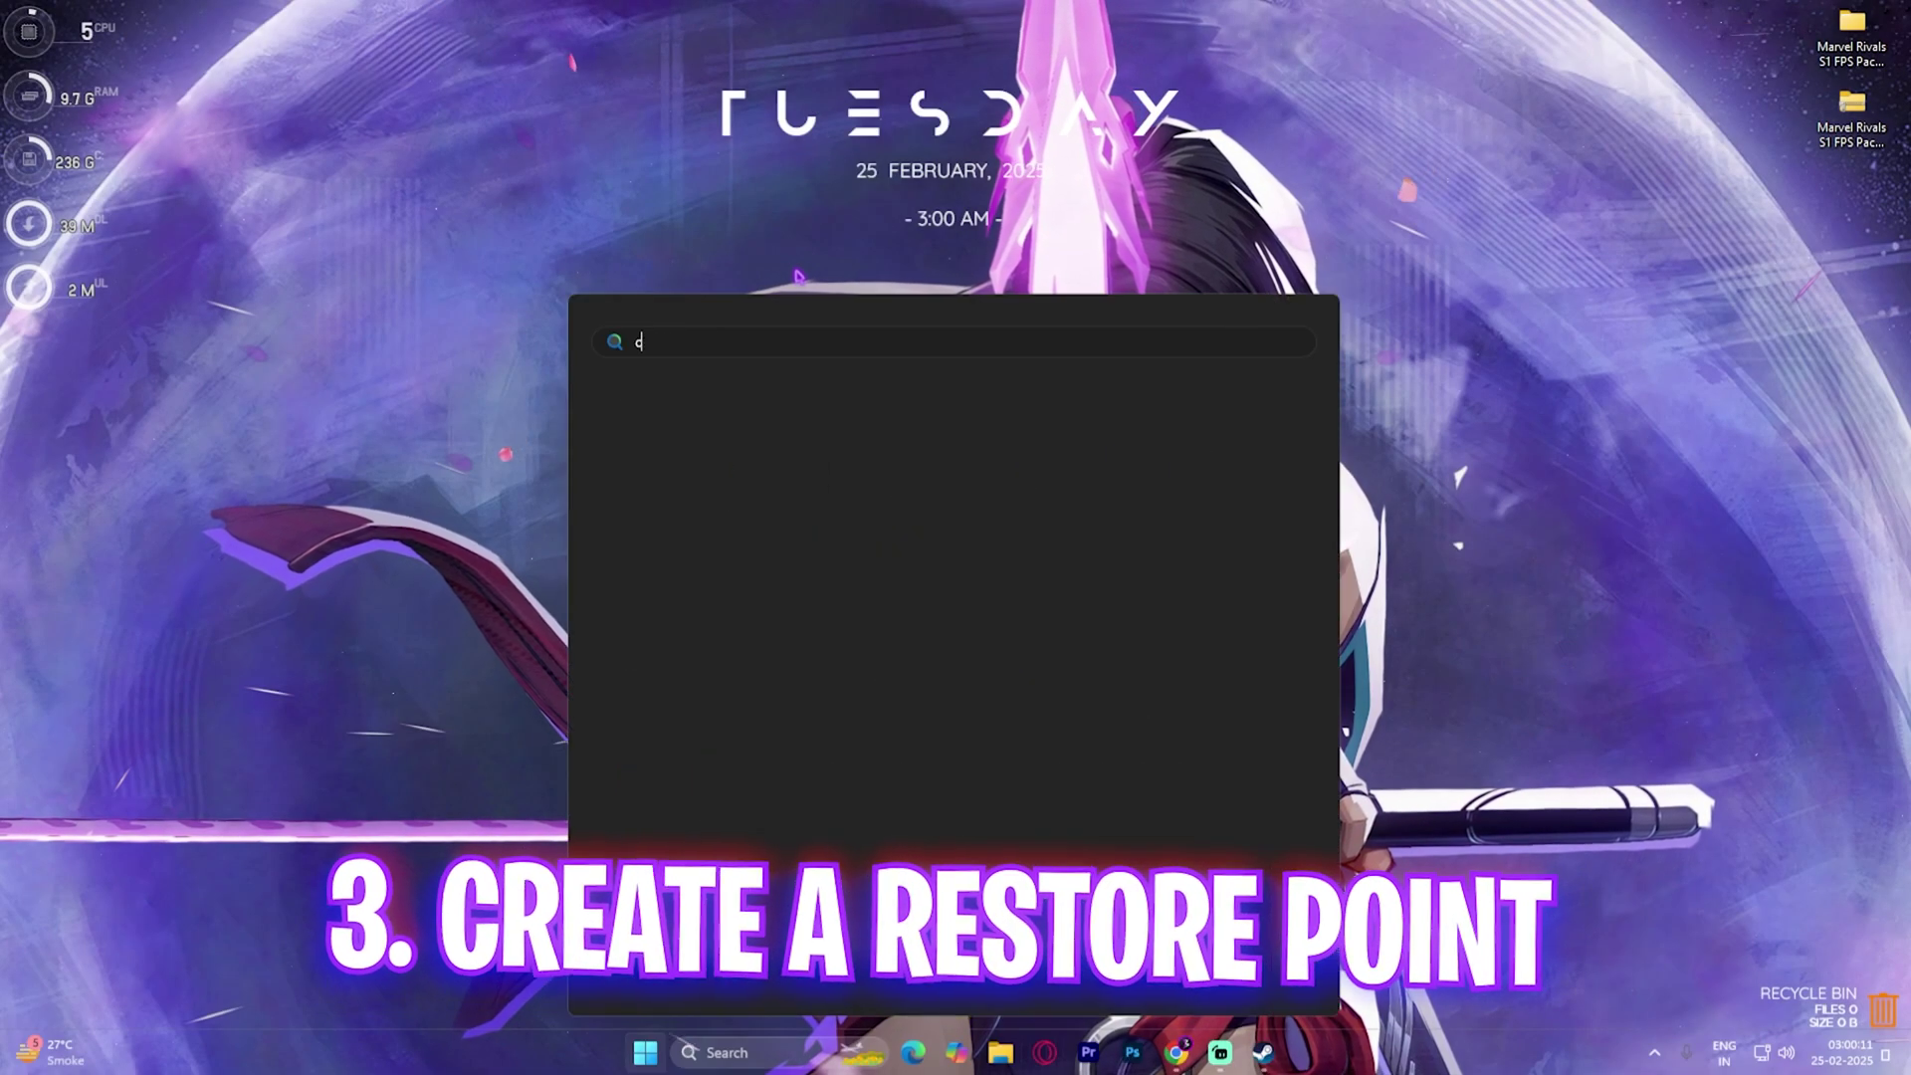
# Create a new restore point for Local Disk (C:) in System Properties
pyautogui.write('create a restore point')
pyautogui.press('Return')
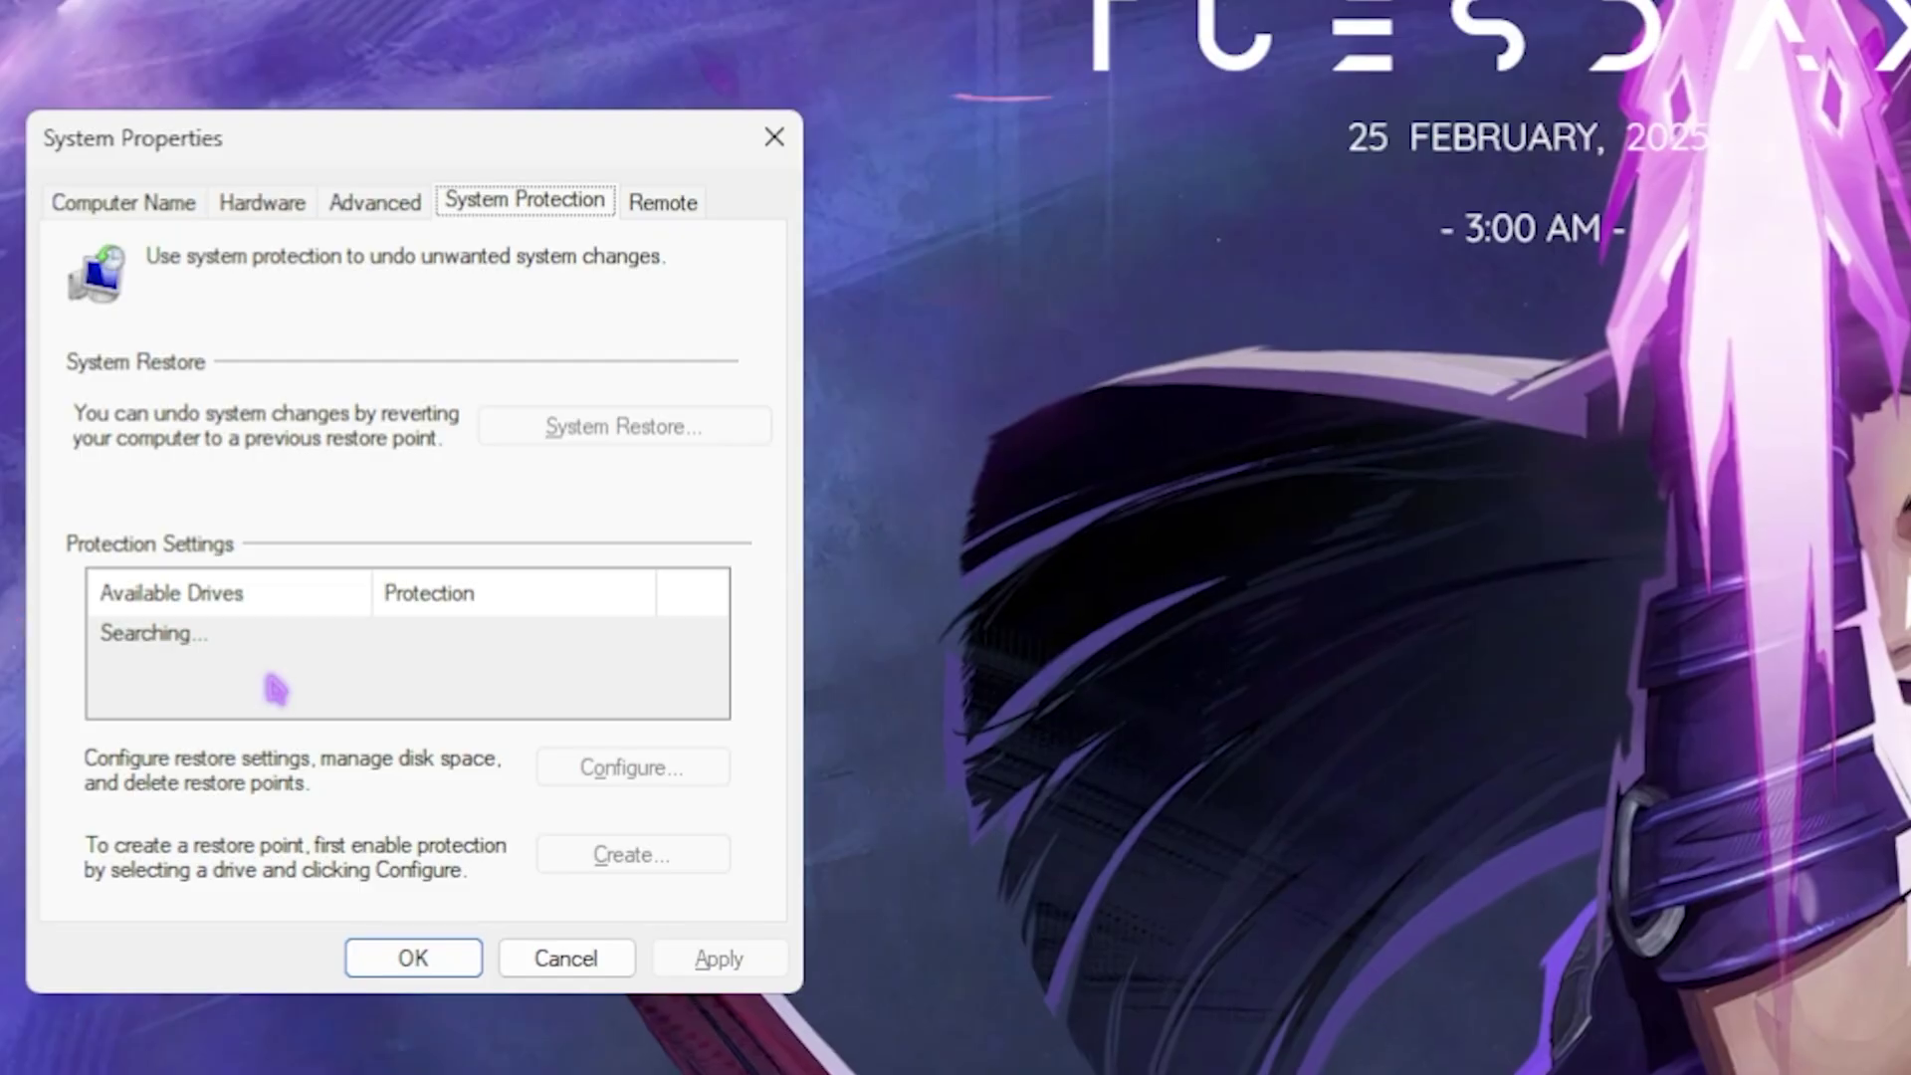
pyautogui.click(289, 463)
pyautogui.click(615, 856)
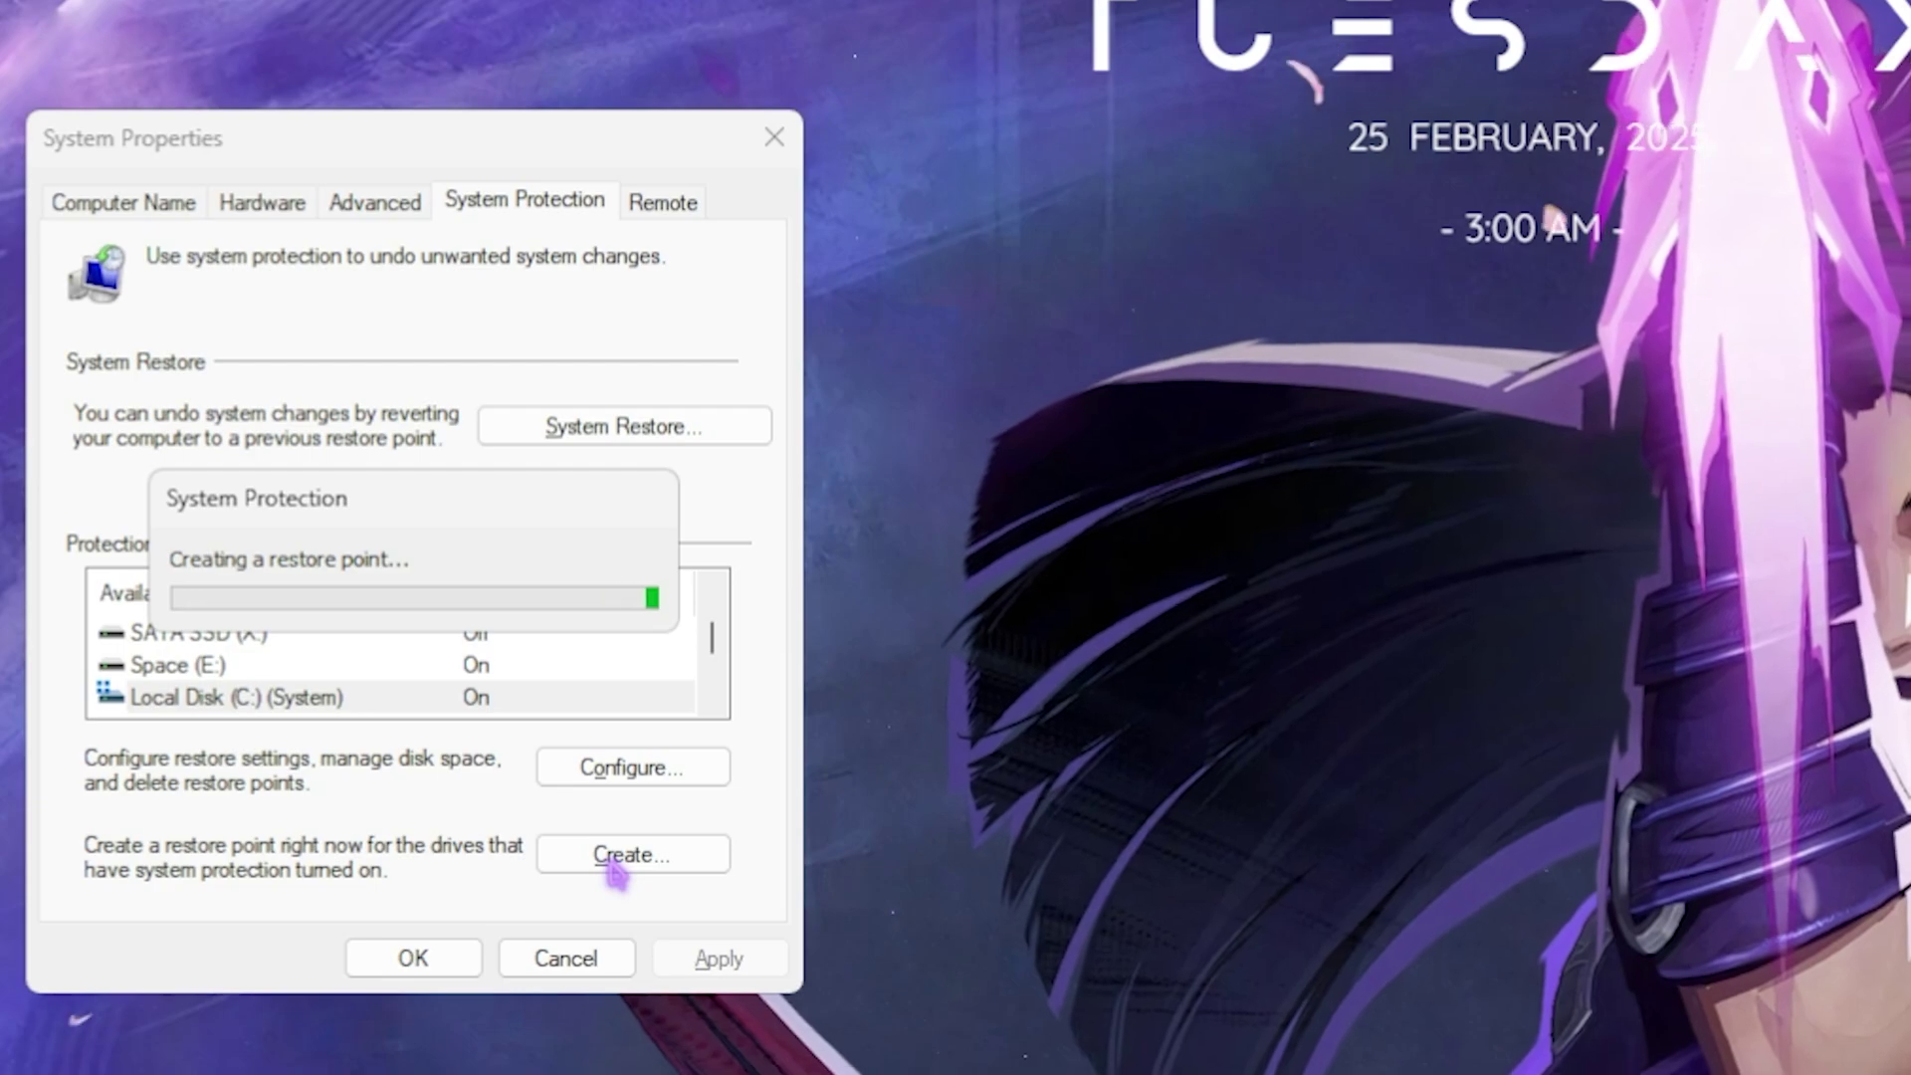
pyautogui.click(642, 588)
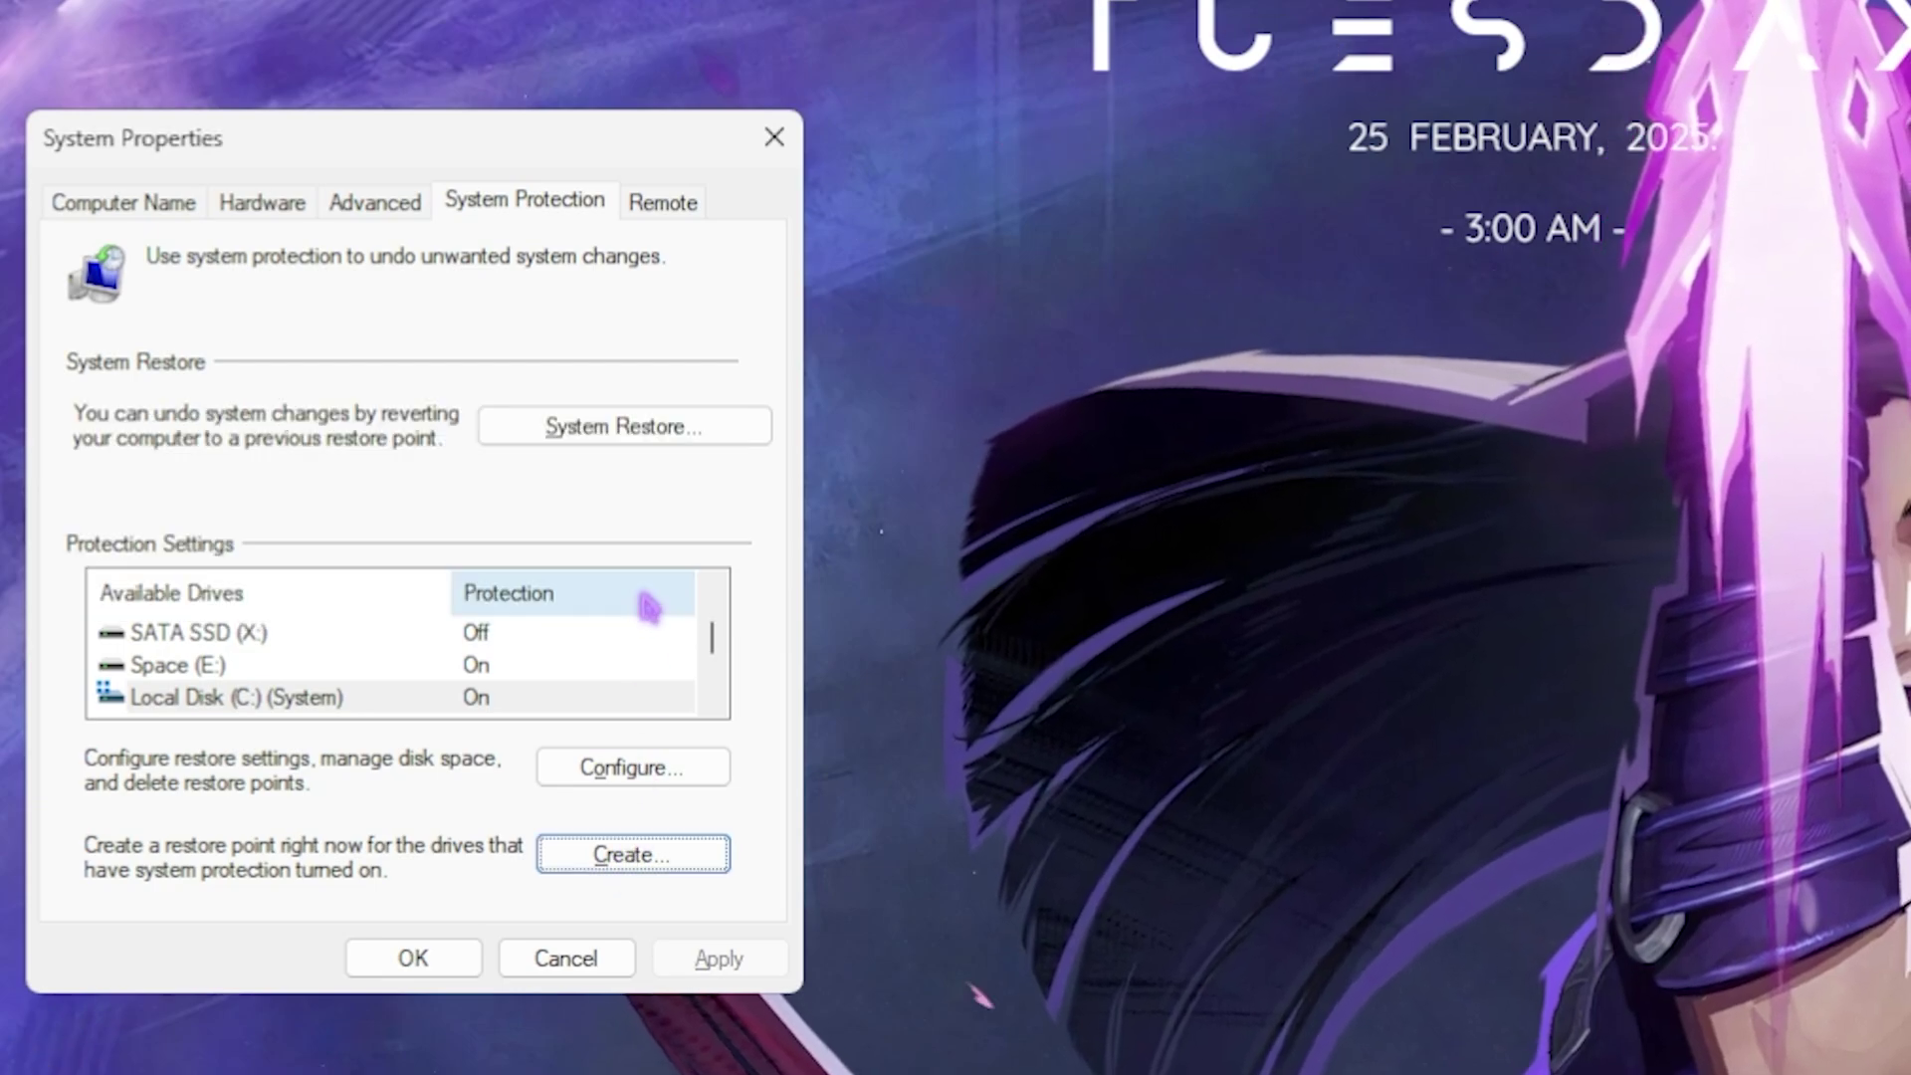
pyautogui.click(774, 138)
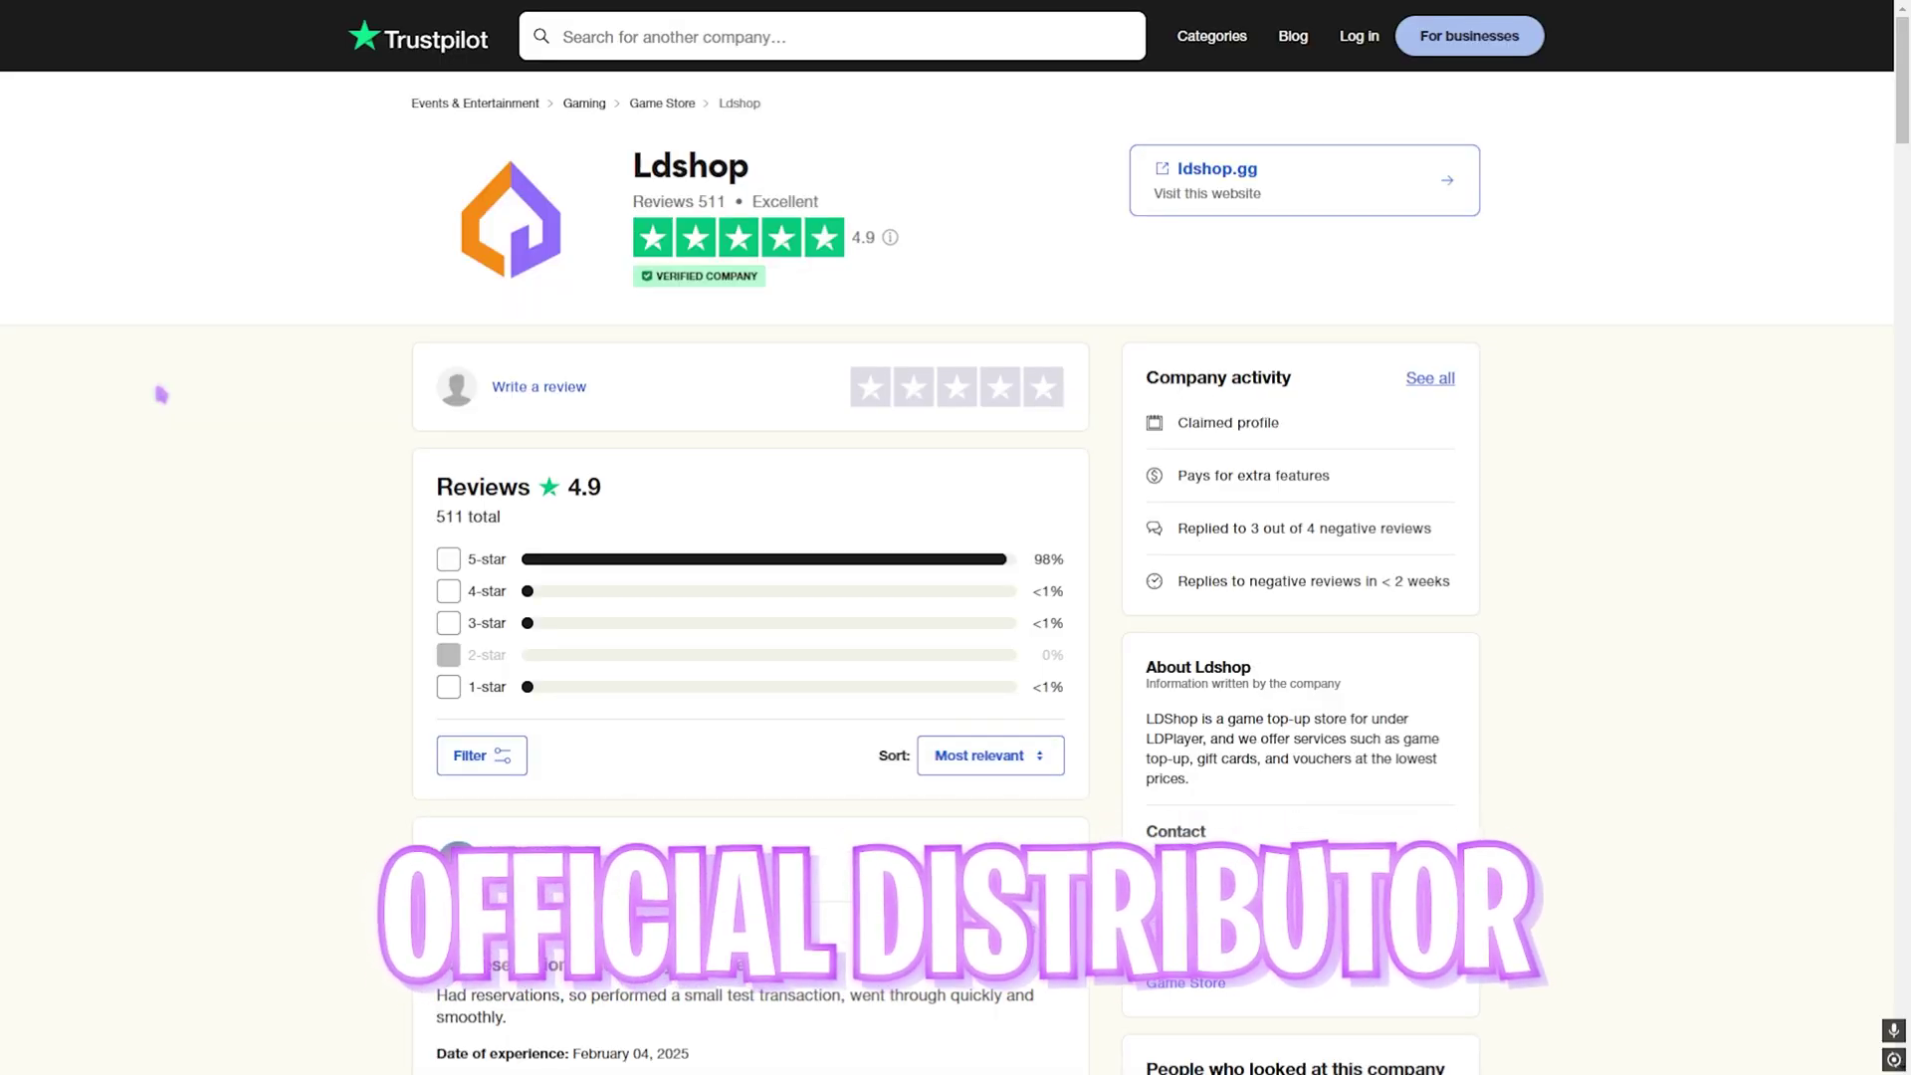
# Scroll through LDShop's Trustpilot reviews, rated 4.9
pyautogui.scroll(-7, 157, 392)
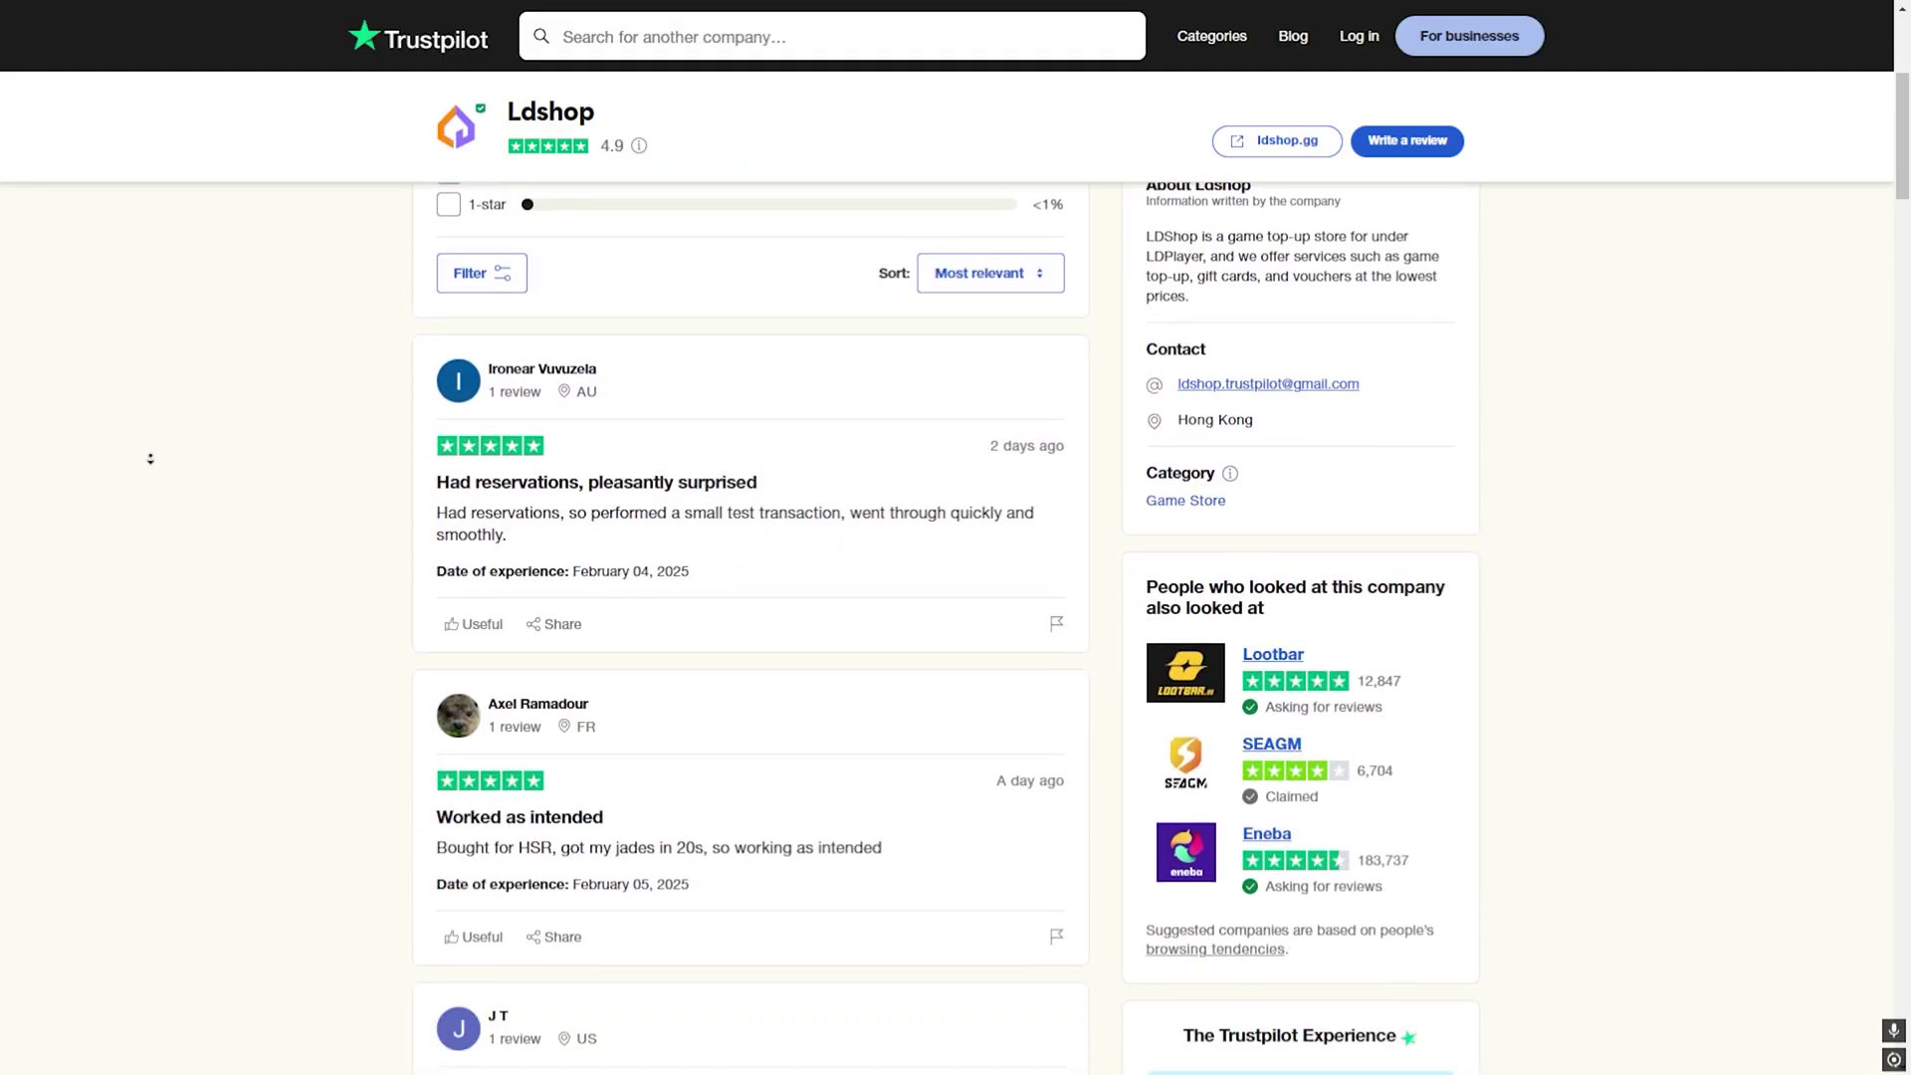
pyautogui.scroll(-9, 151, 459)
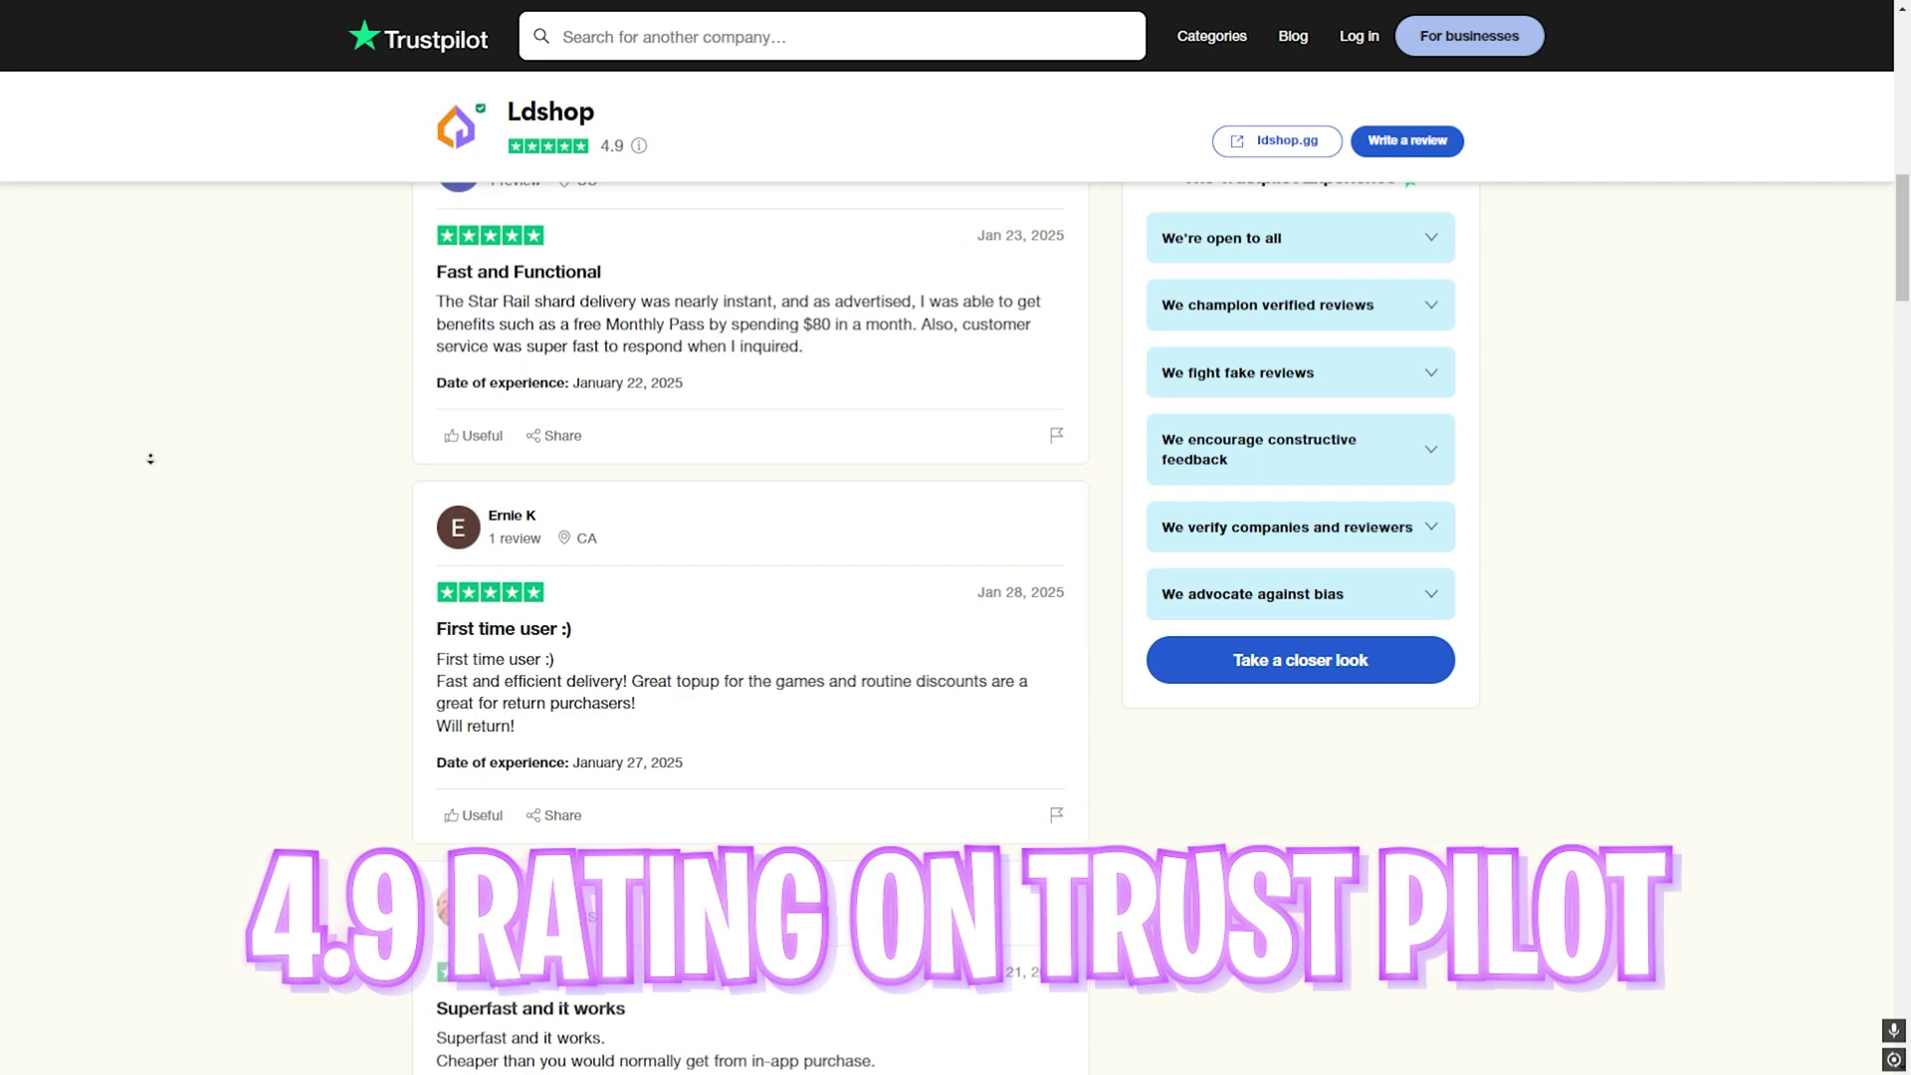
pyautogui.scroll(-4, 150, 459)
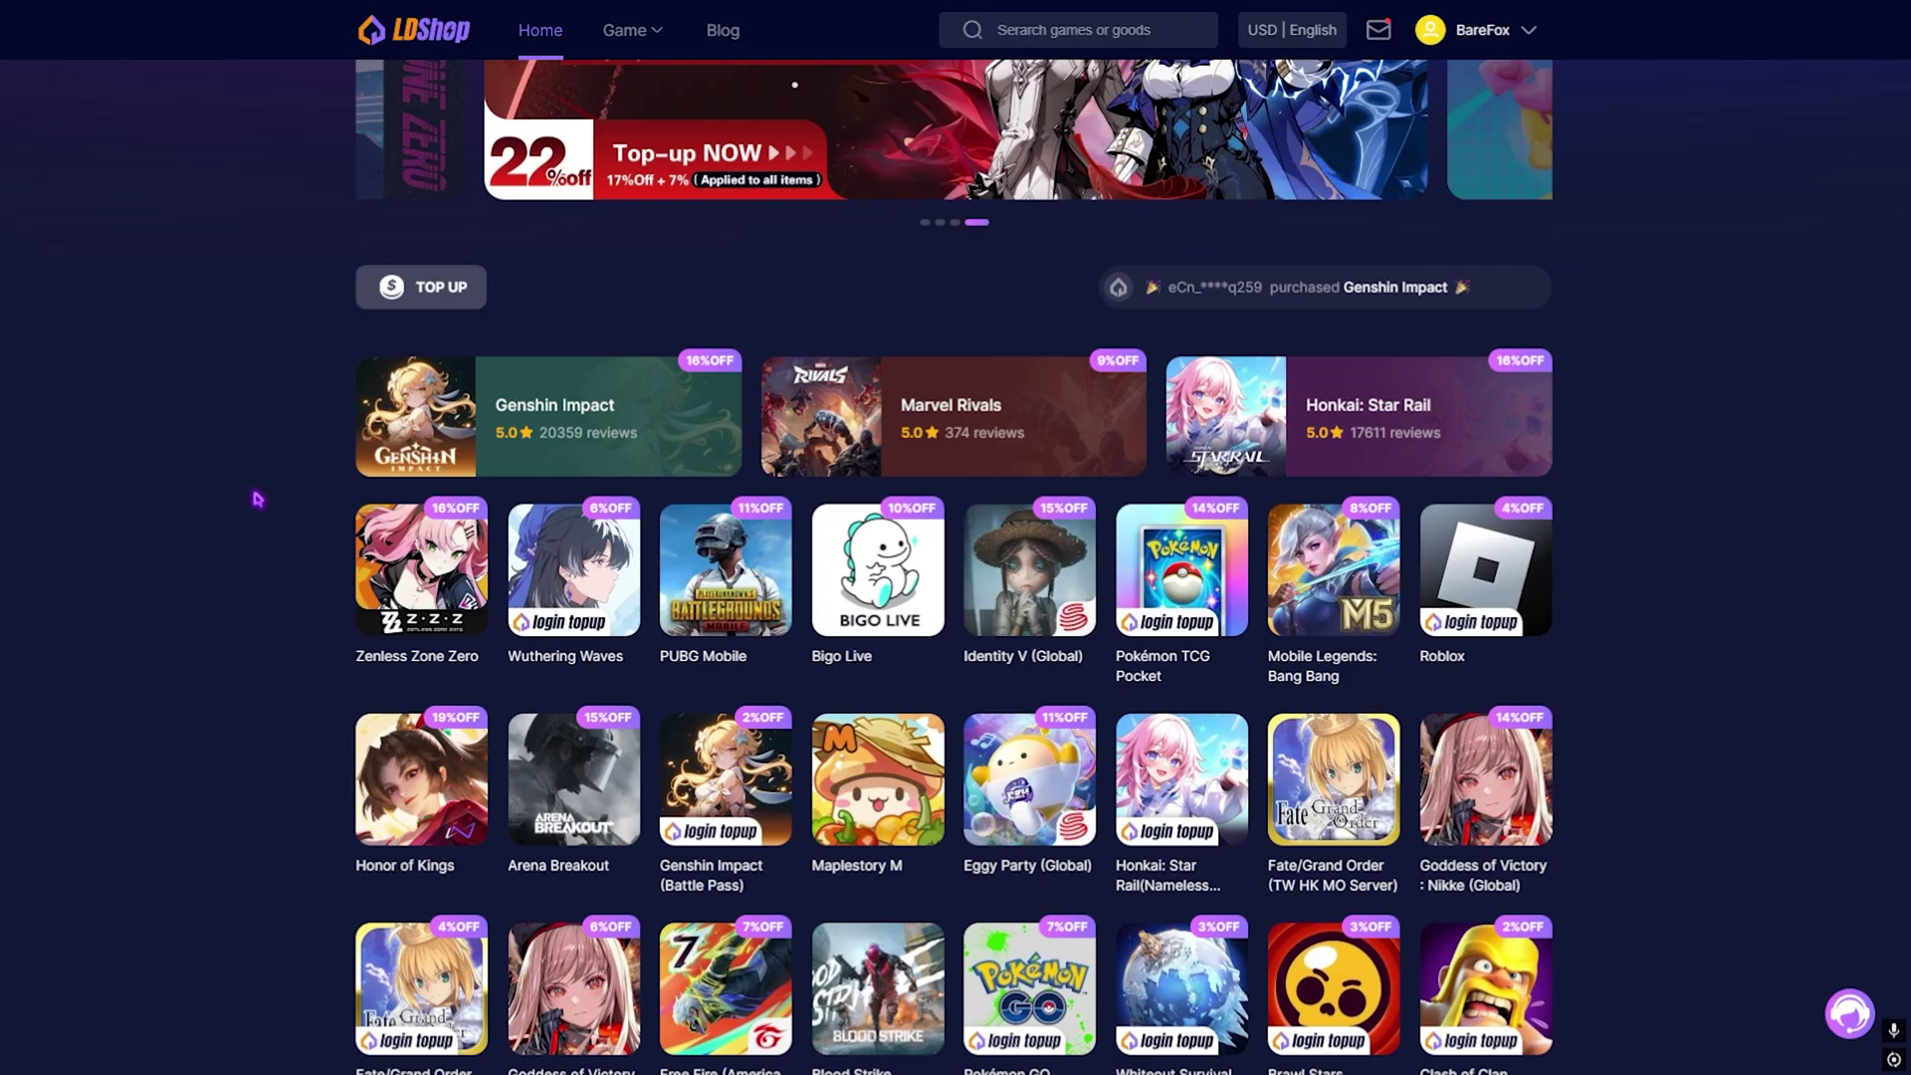
# Open the Marvel Rivals top-up page on LDShop and select the 100 Lattices package ($0.82)
pyautogui.scroll(-1, 207, 533)
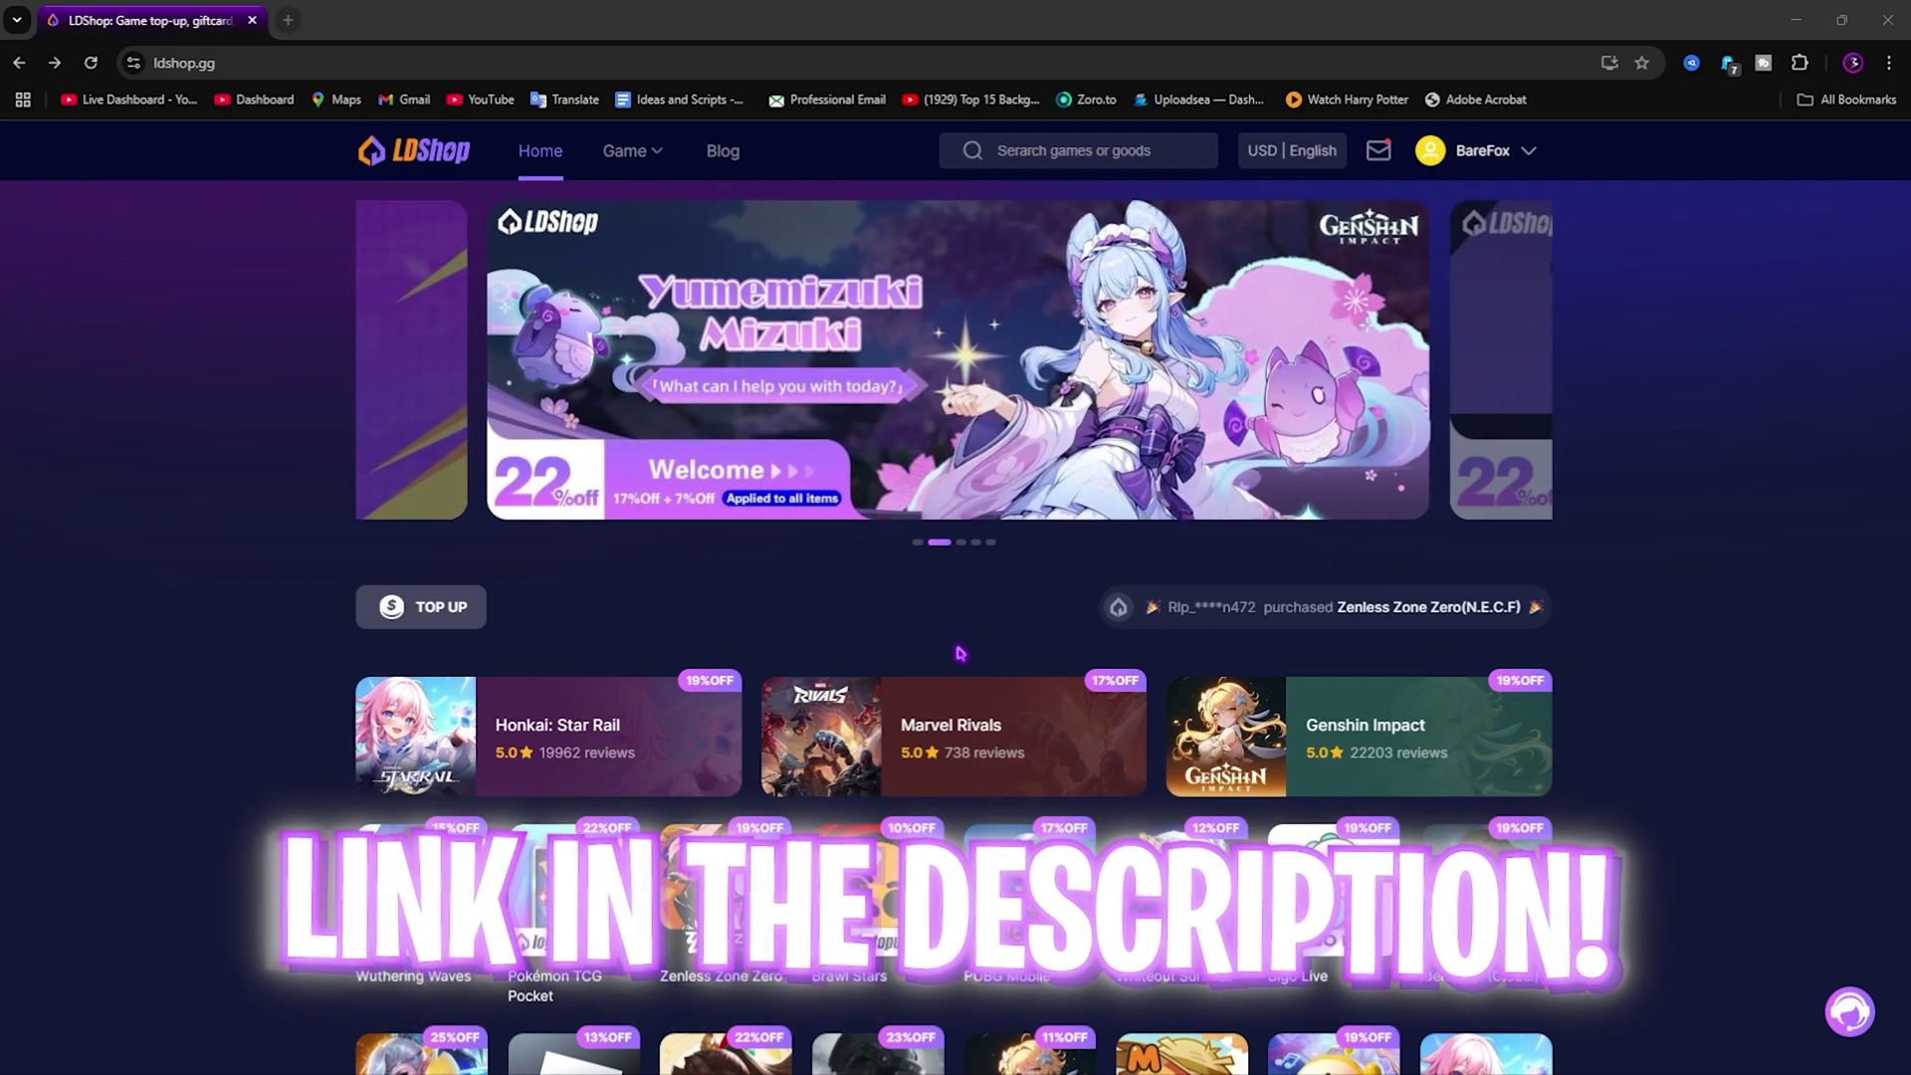
pyautogui.click(979, 745)
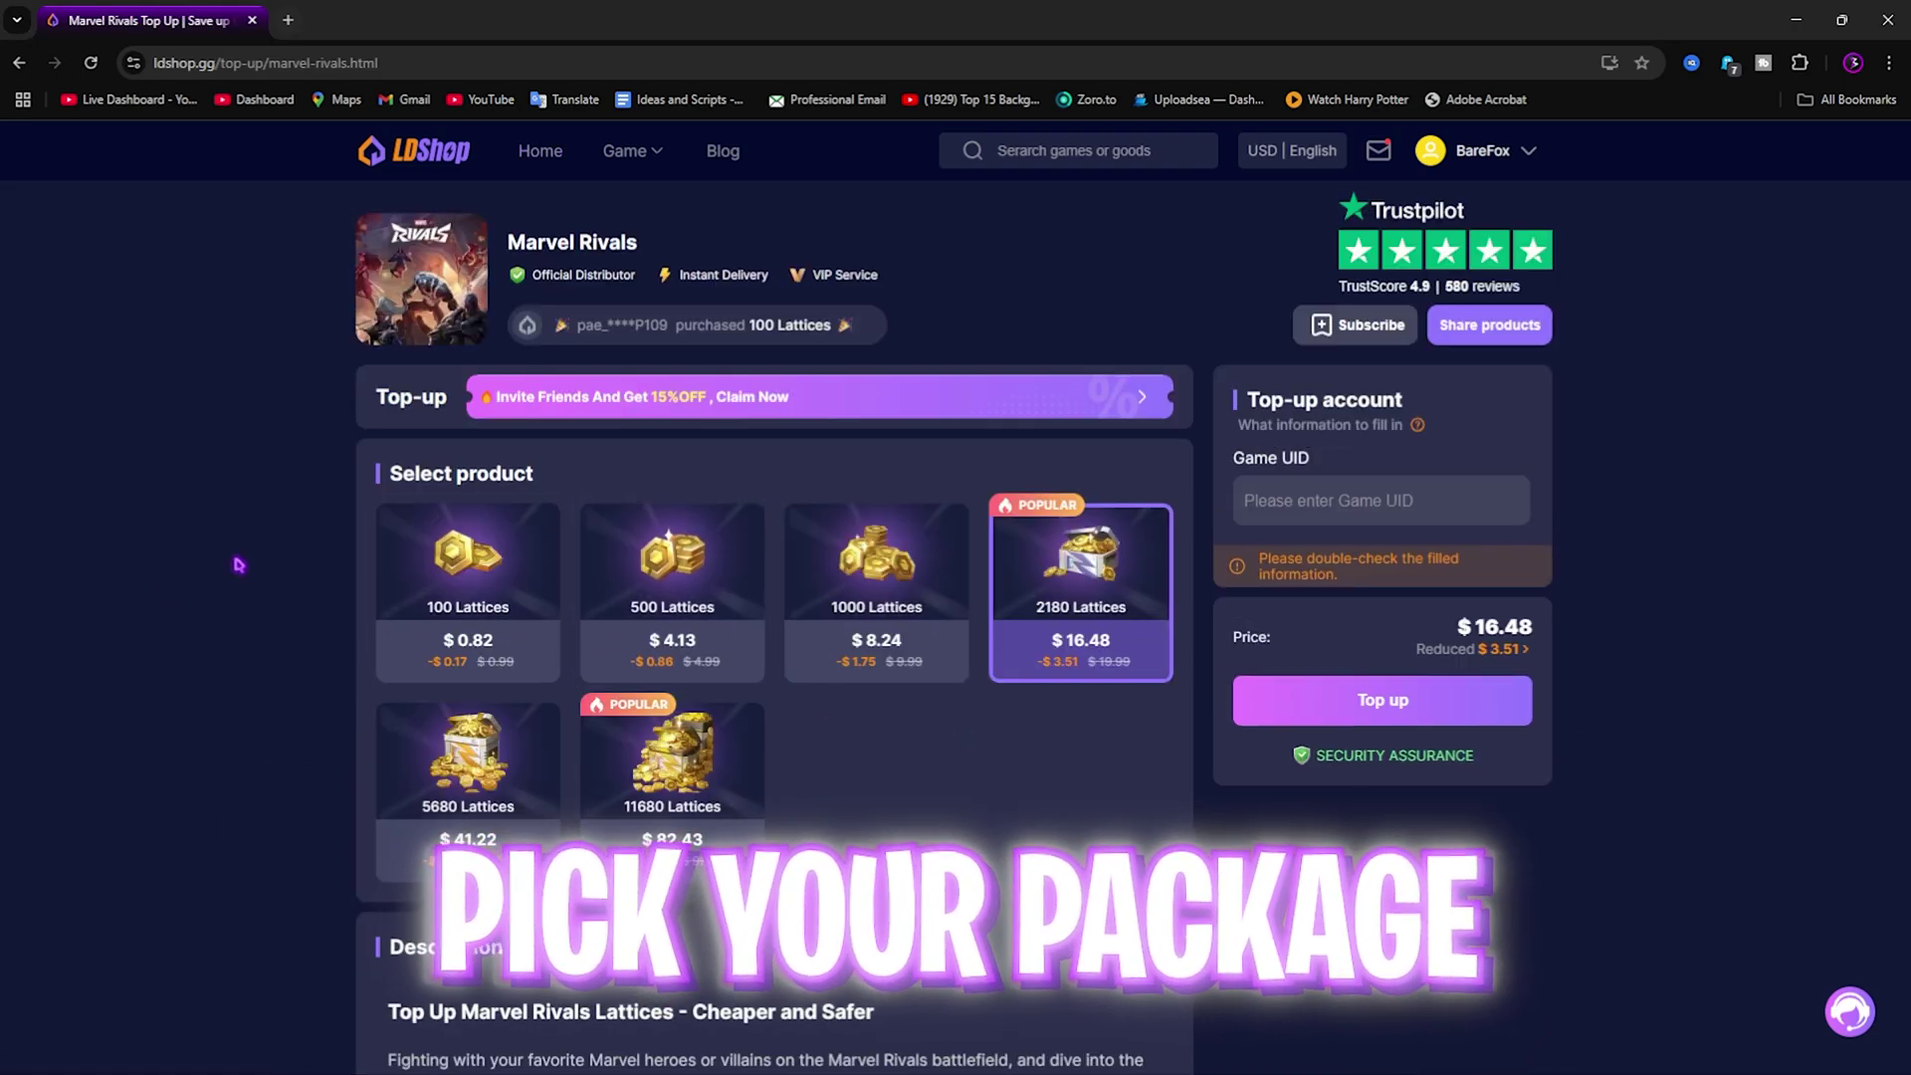
pyautogui.scroll(-1, 398, 481)
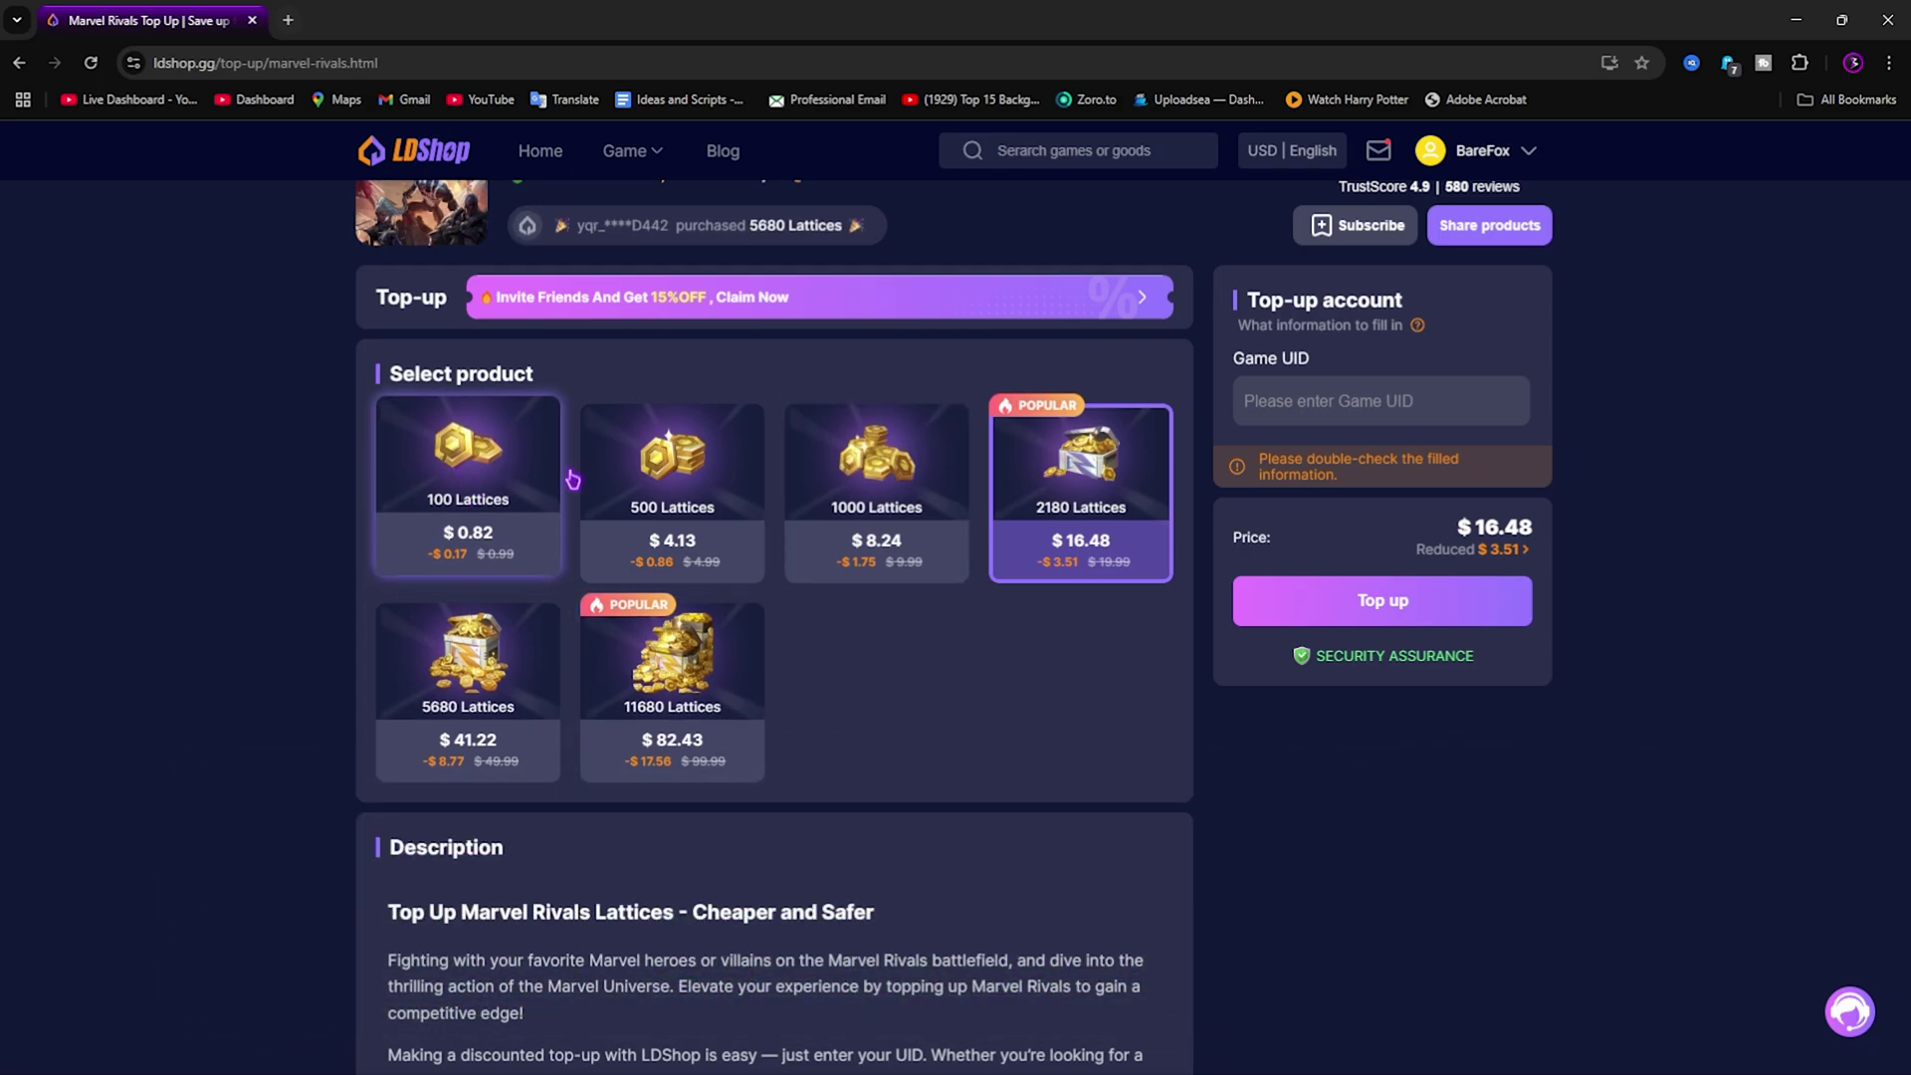
pyautogui.click(518, 445)
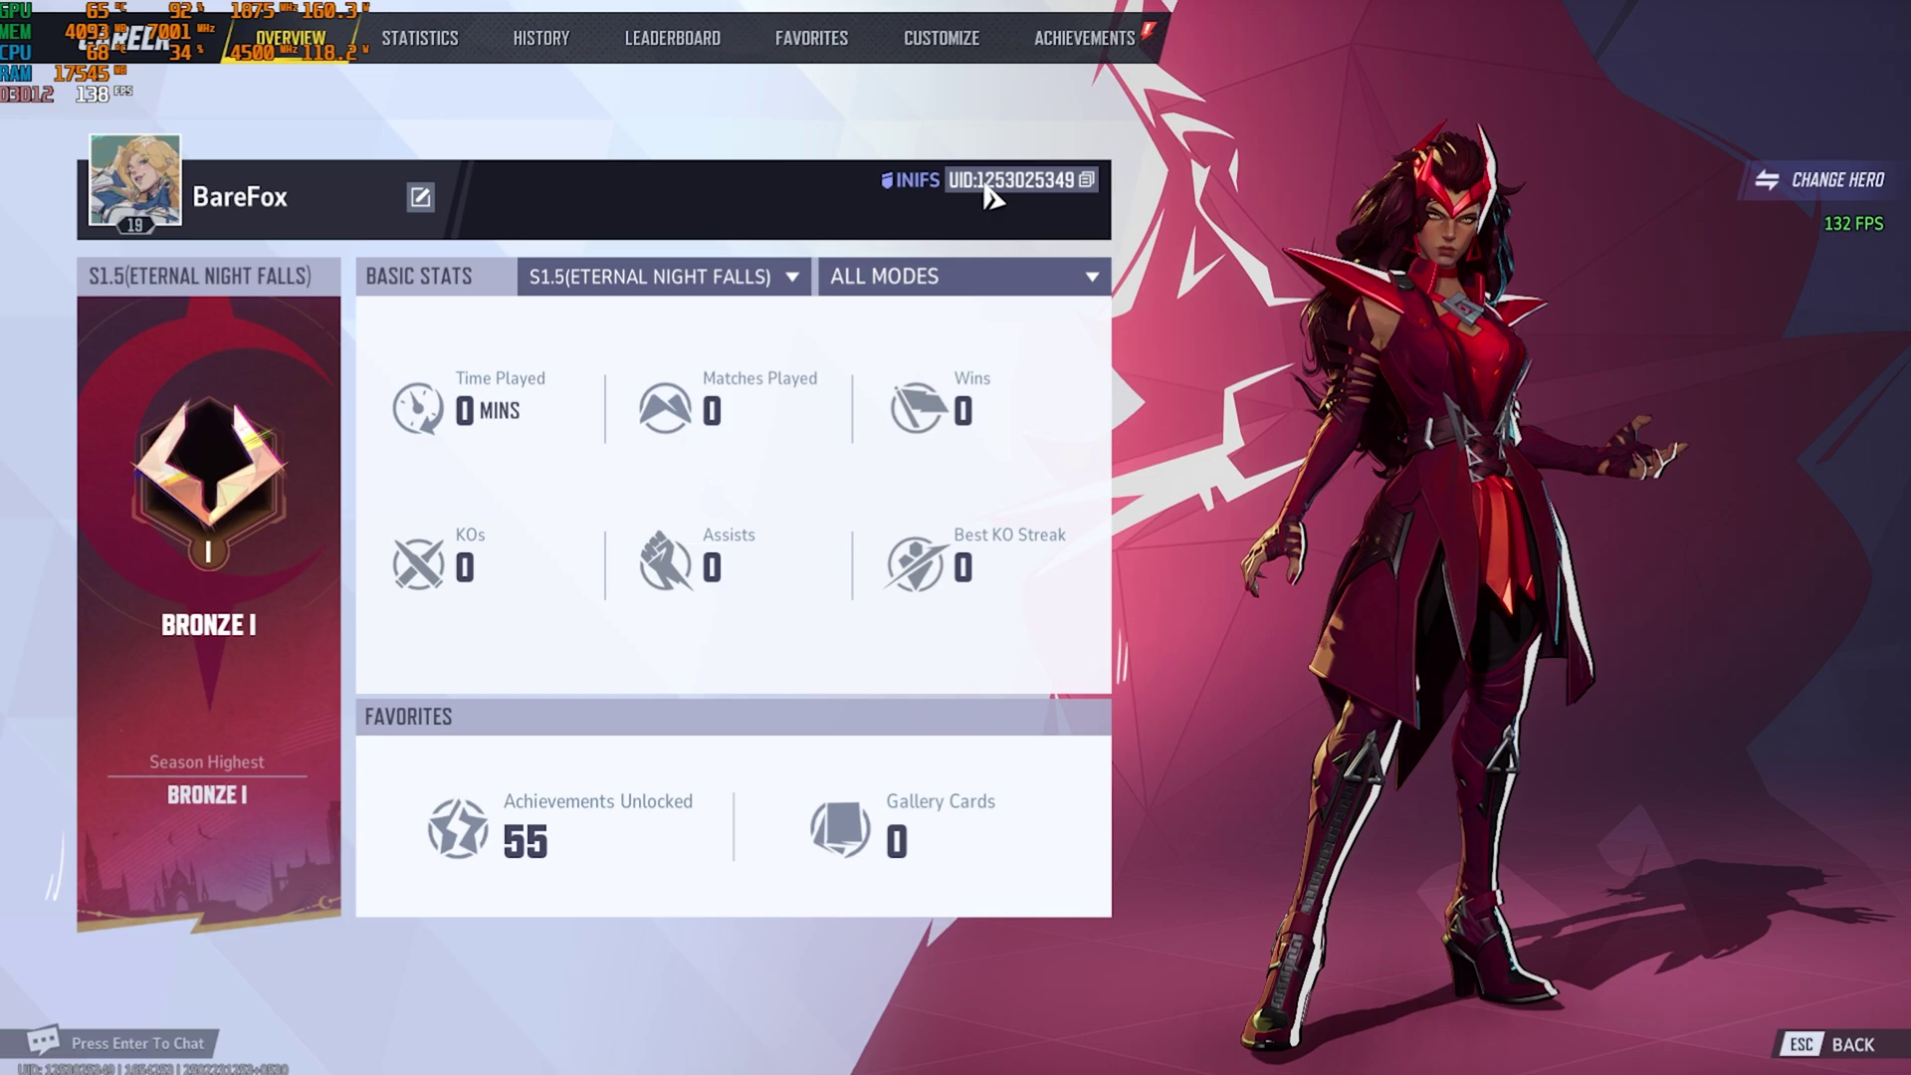
# Copy the in-game UID into LDShop's Game UID field, place the 100 Lattices order and confirm payment
pyautogui.click(1087, 180)
pyautogui.hotkey('alt', 'Tab')
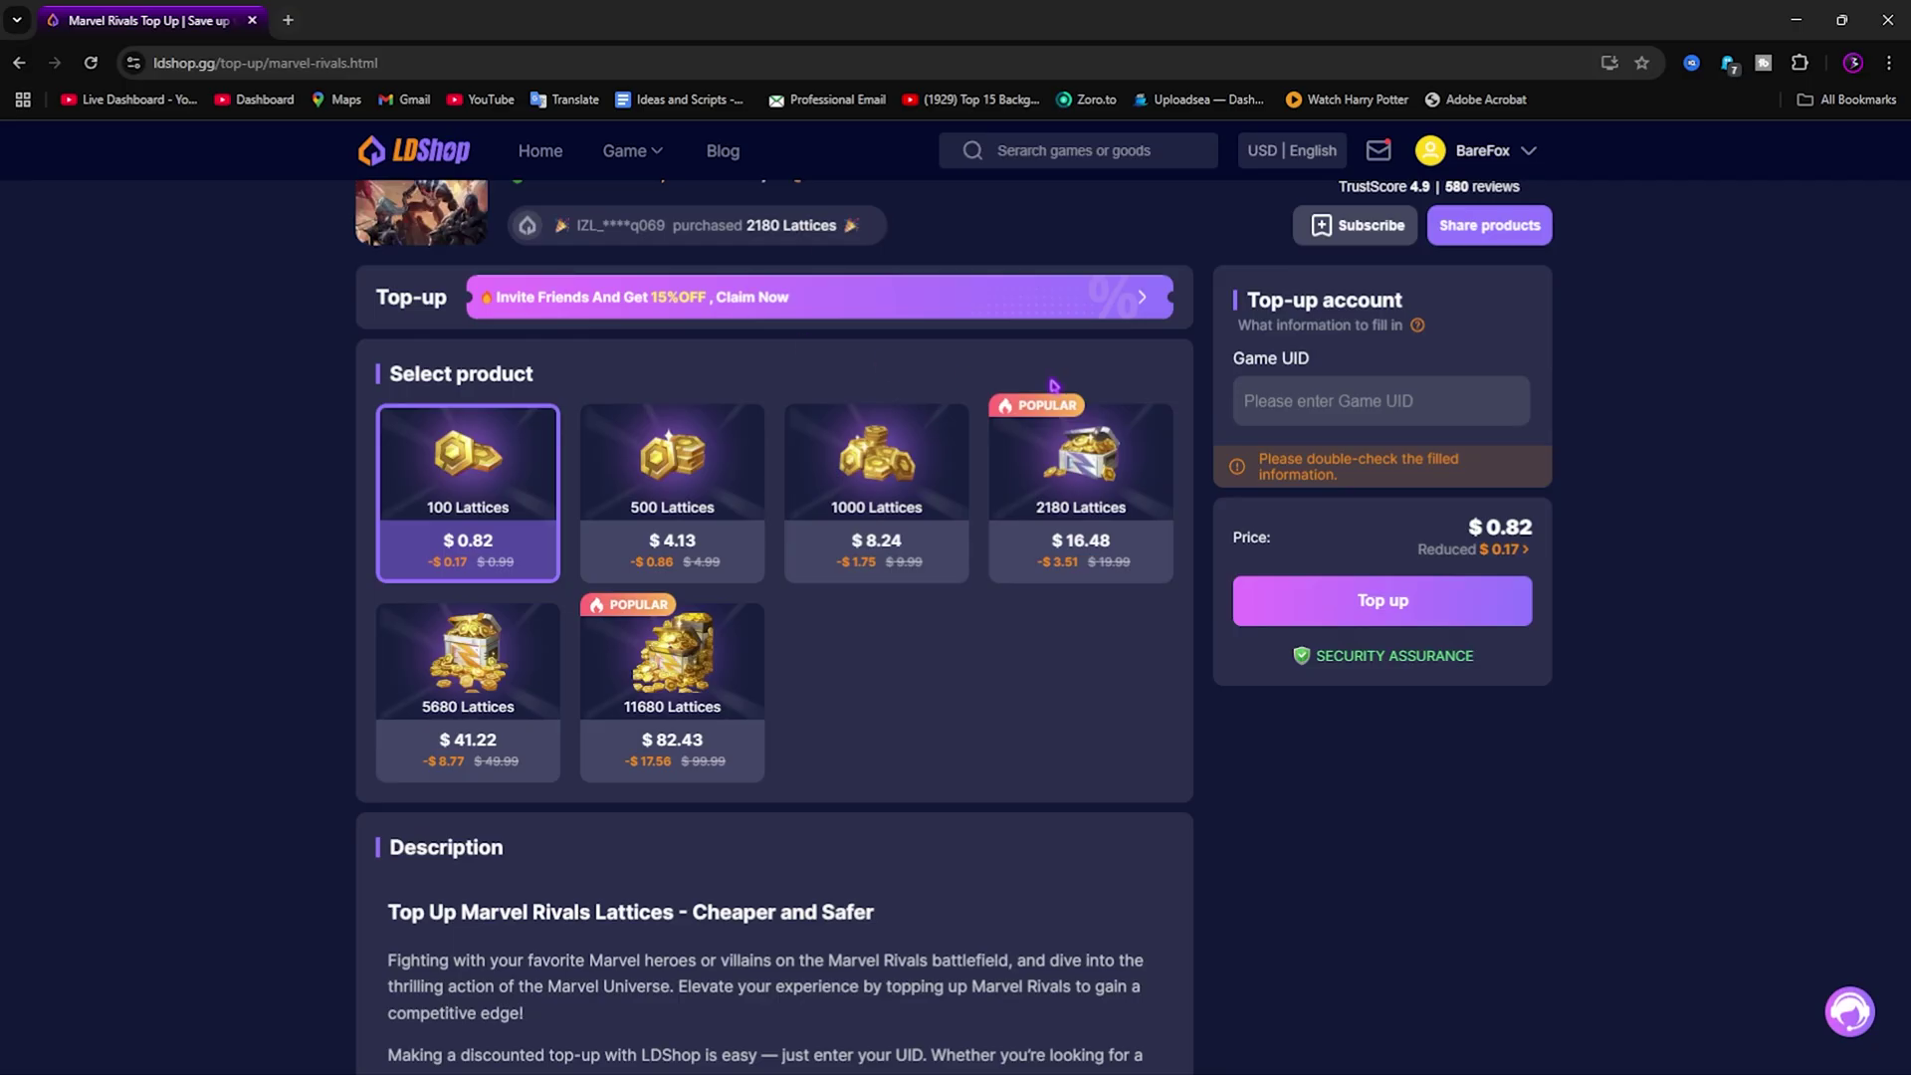
pyautogui.click(1401, 404)
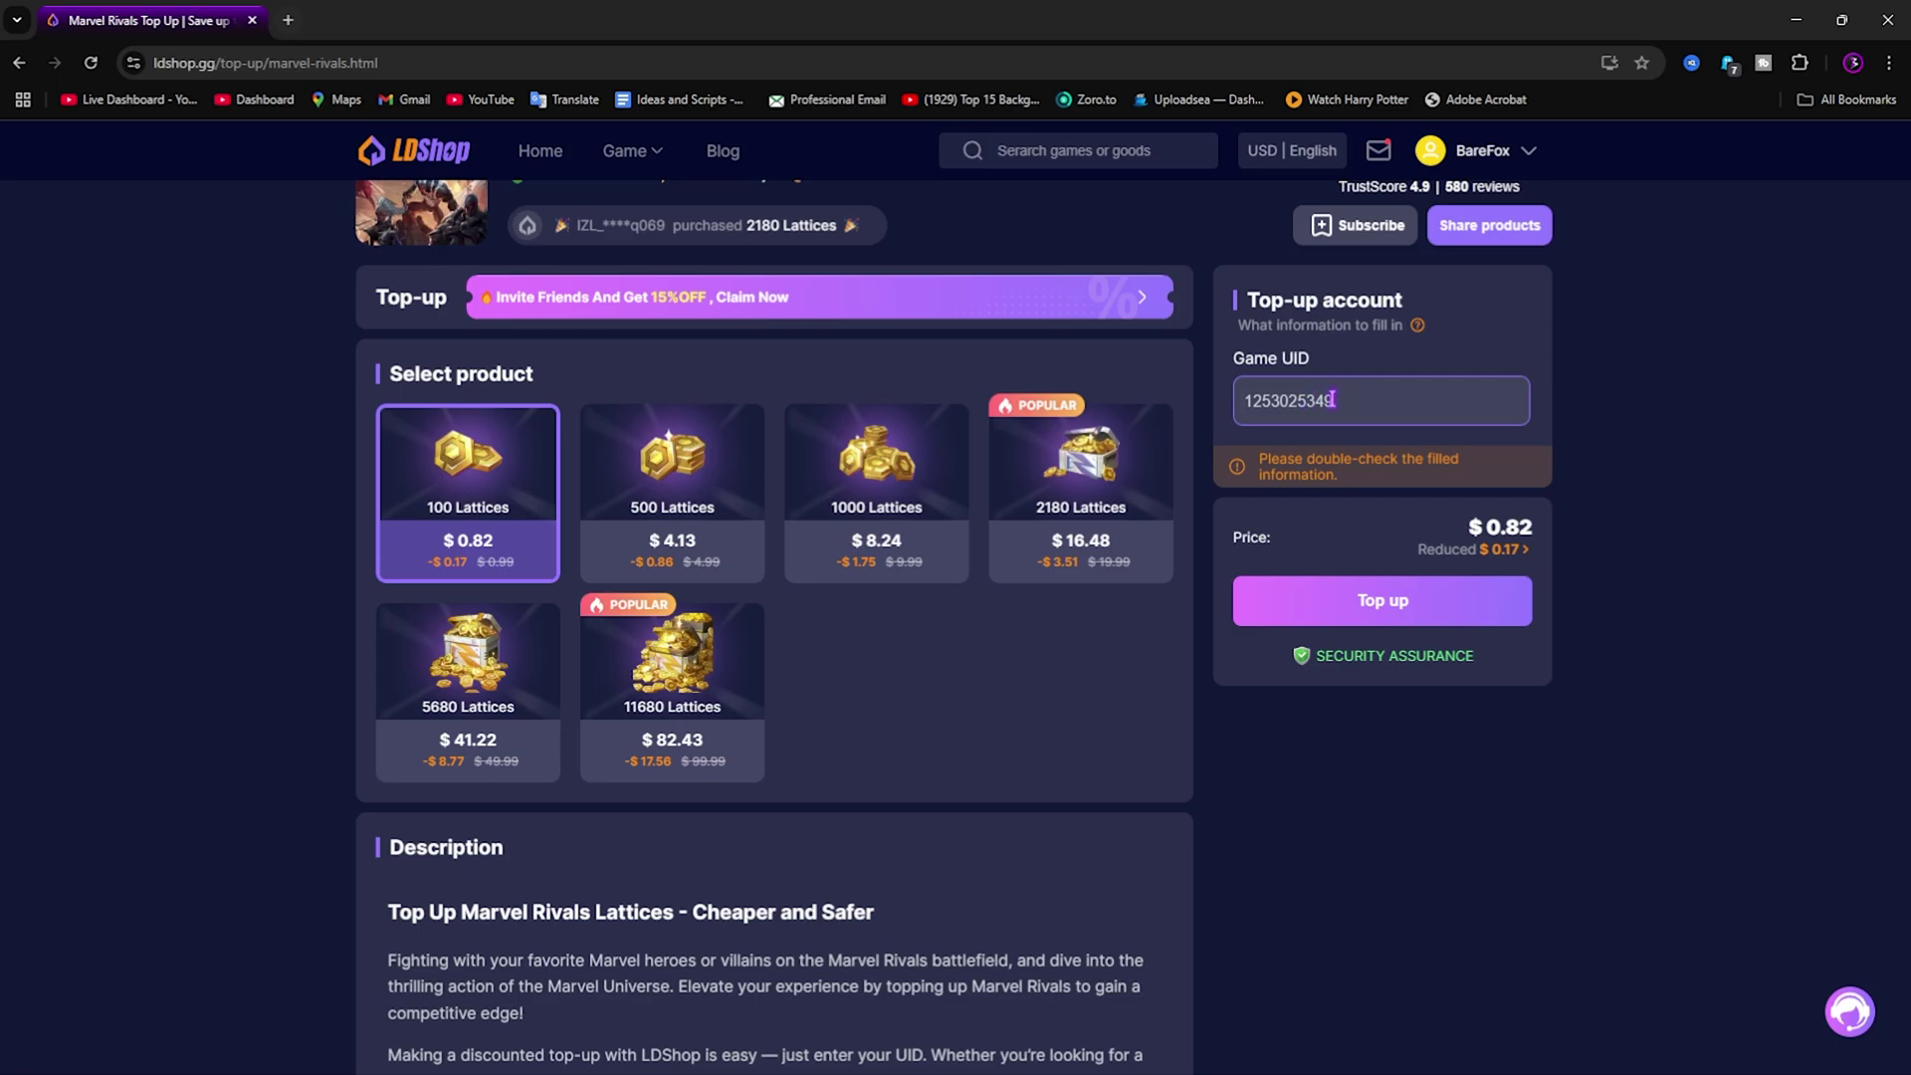
pyautogui.click(1394, 597)
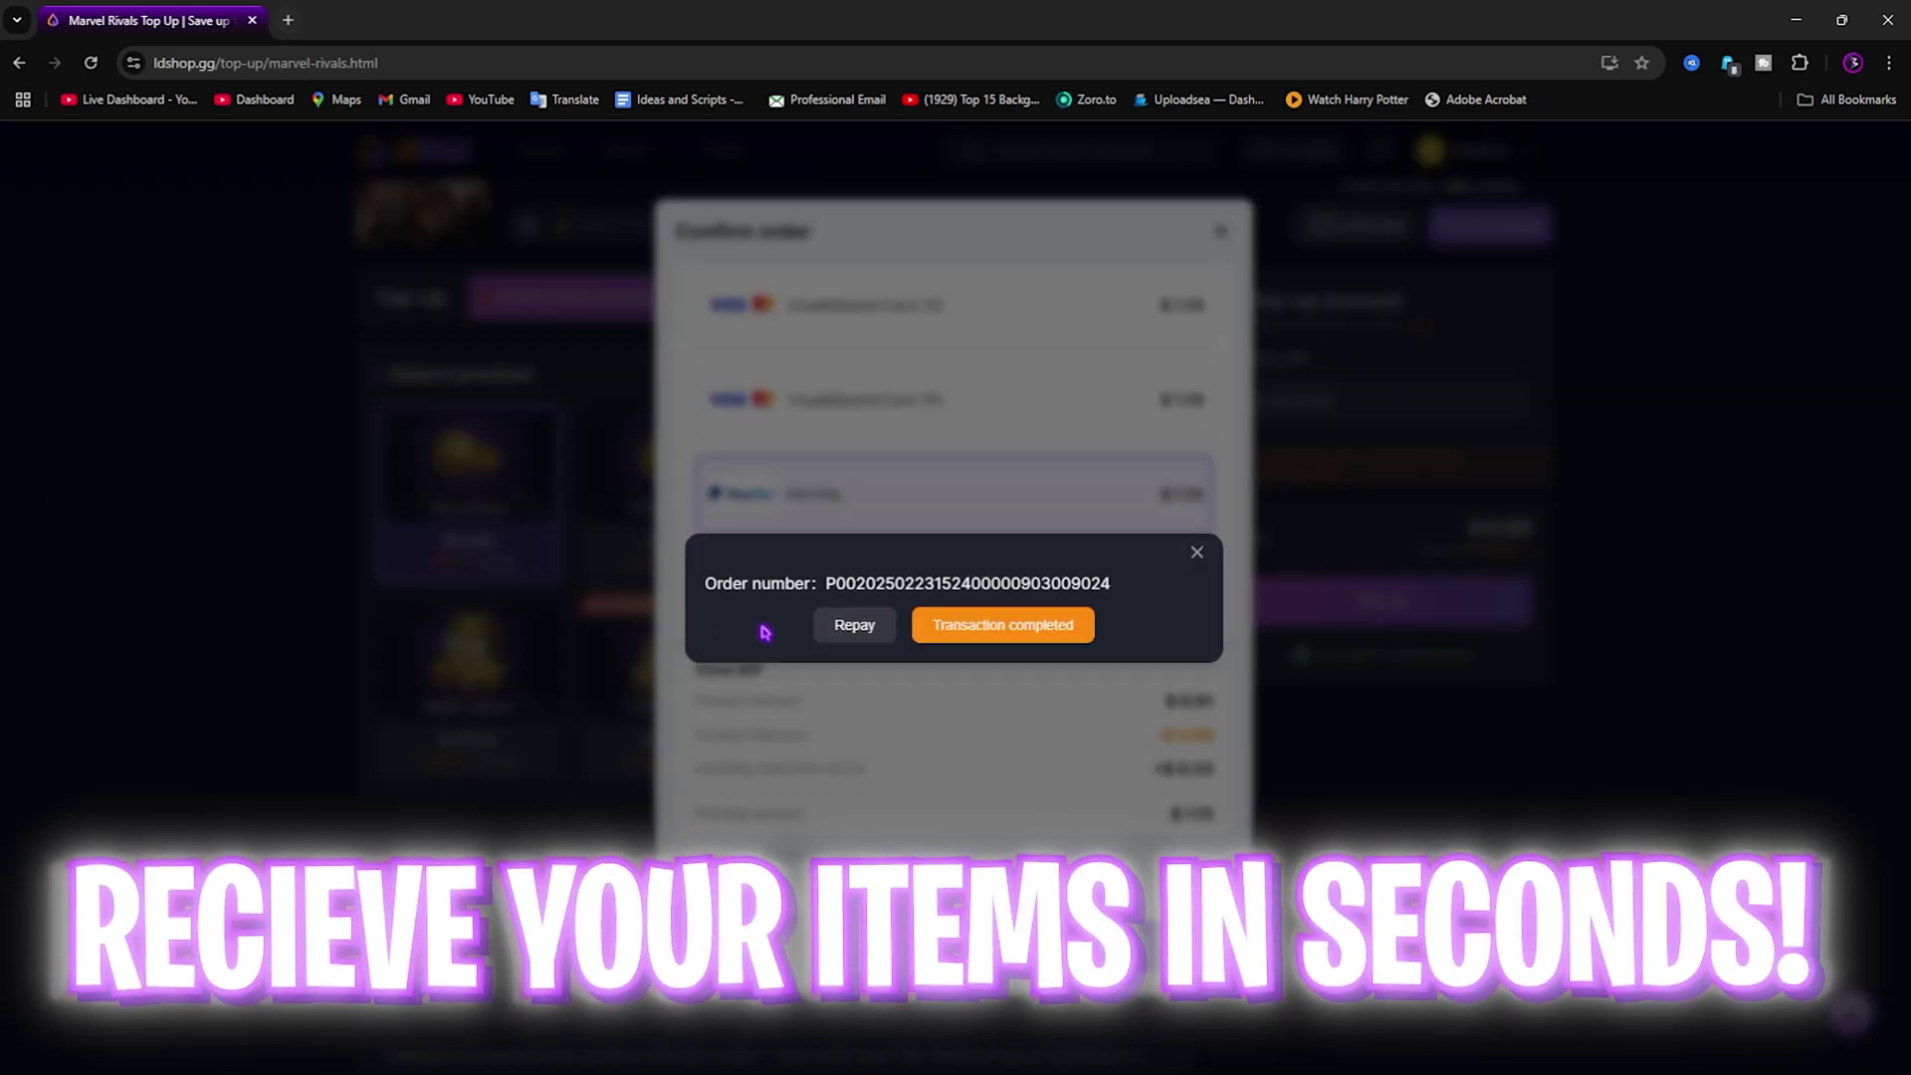
pyautogui.click(976, 627)
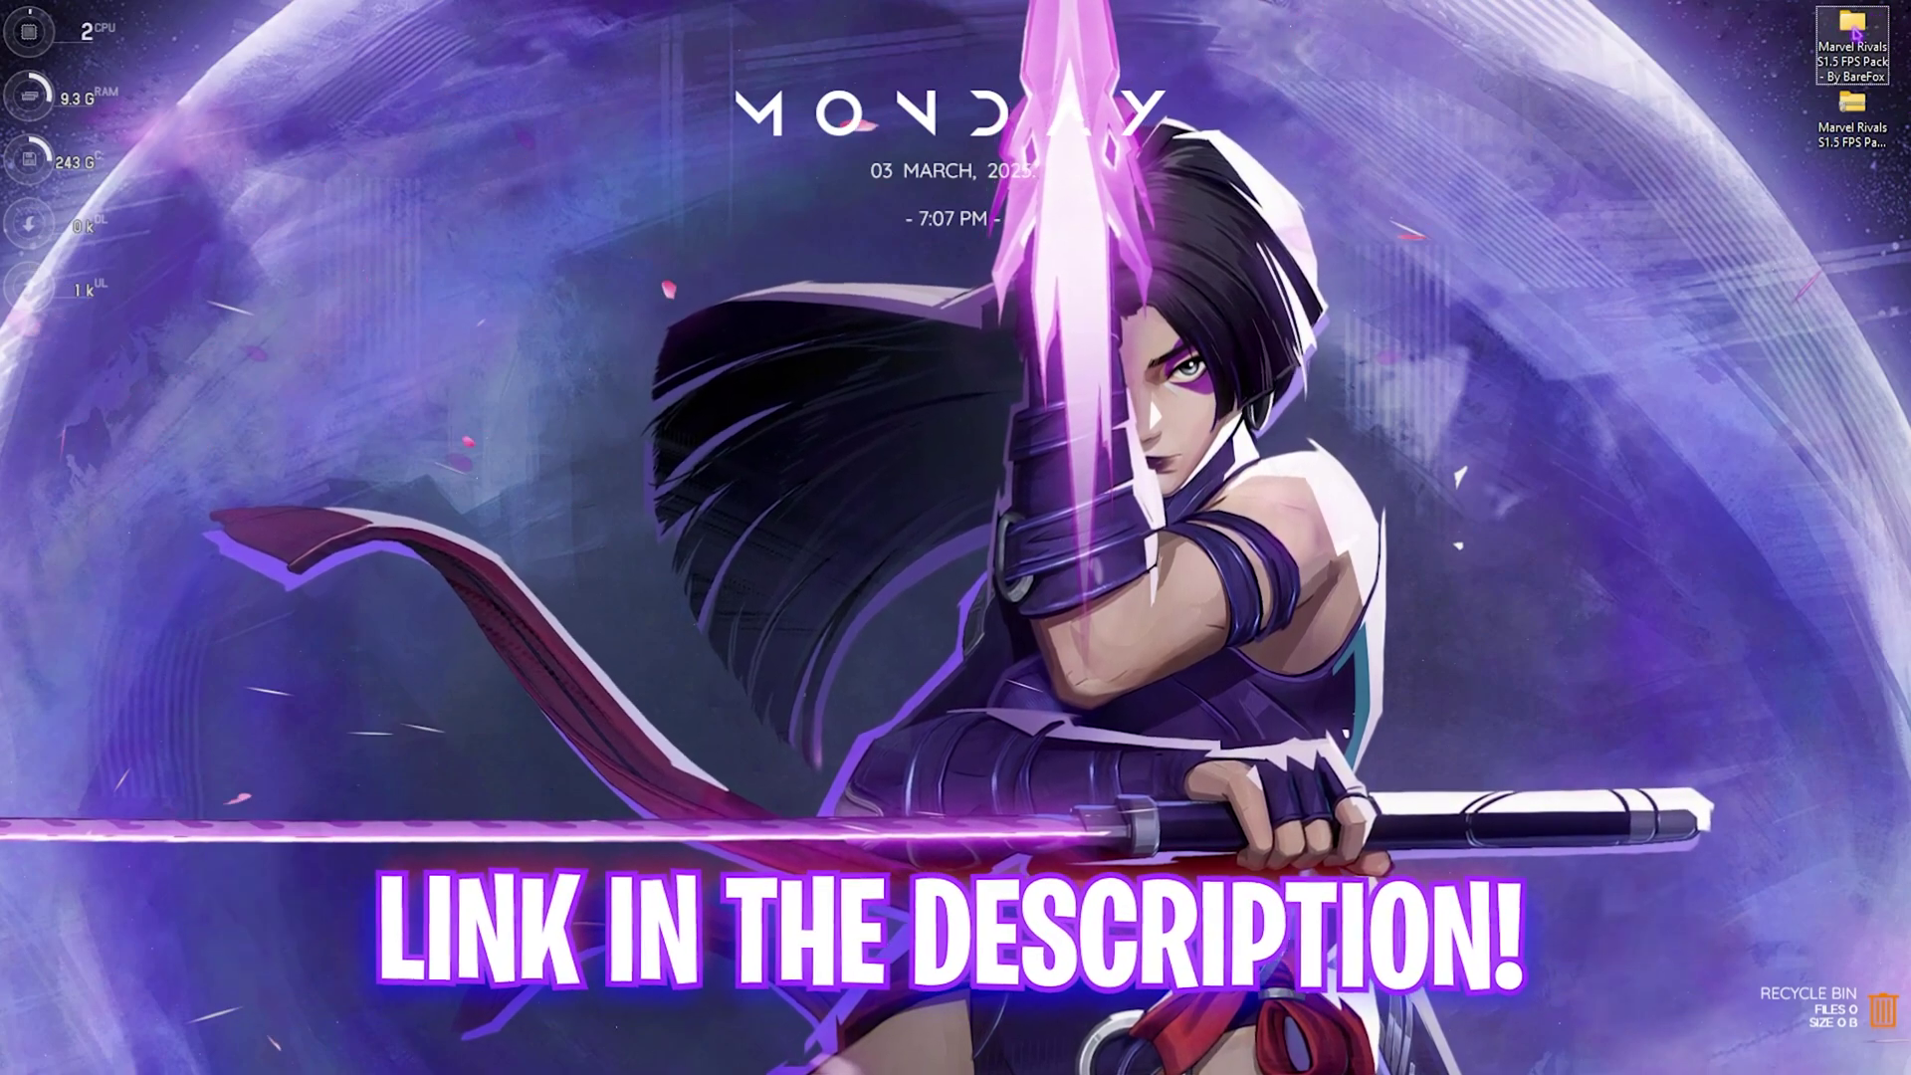
# Open the S1.5 FPS Pack and browse 1- CPU Priority's AMD and INTEL folders, ending in AMD
pyautogui.doubleClick(1853, 38)
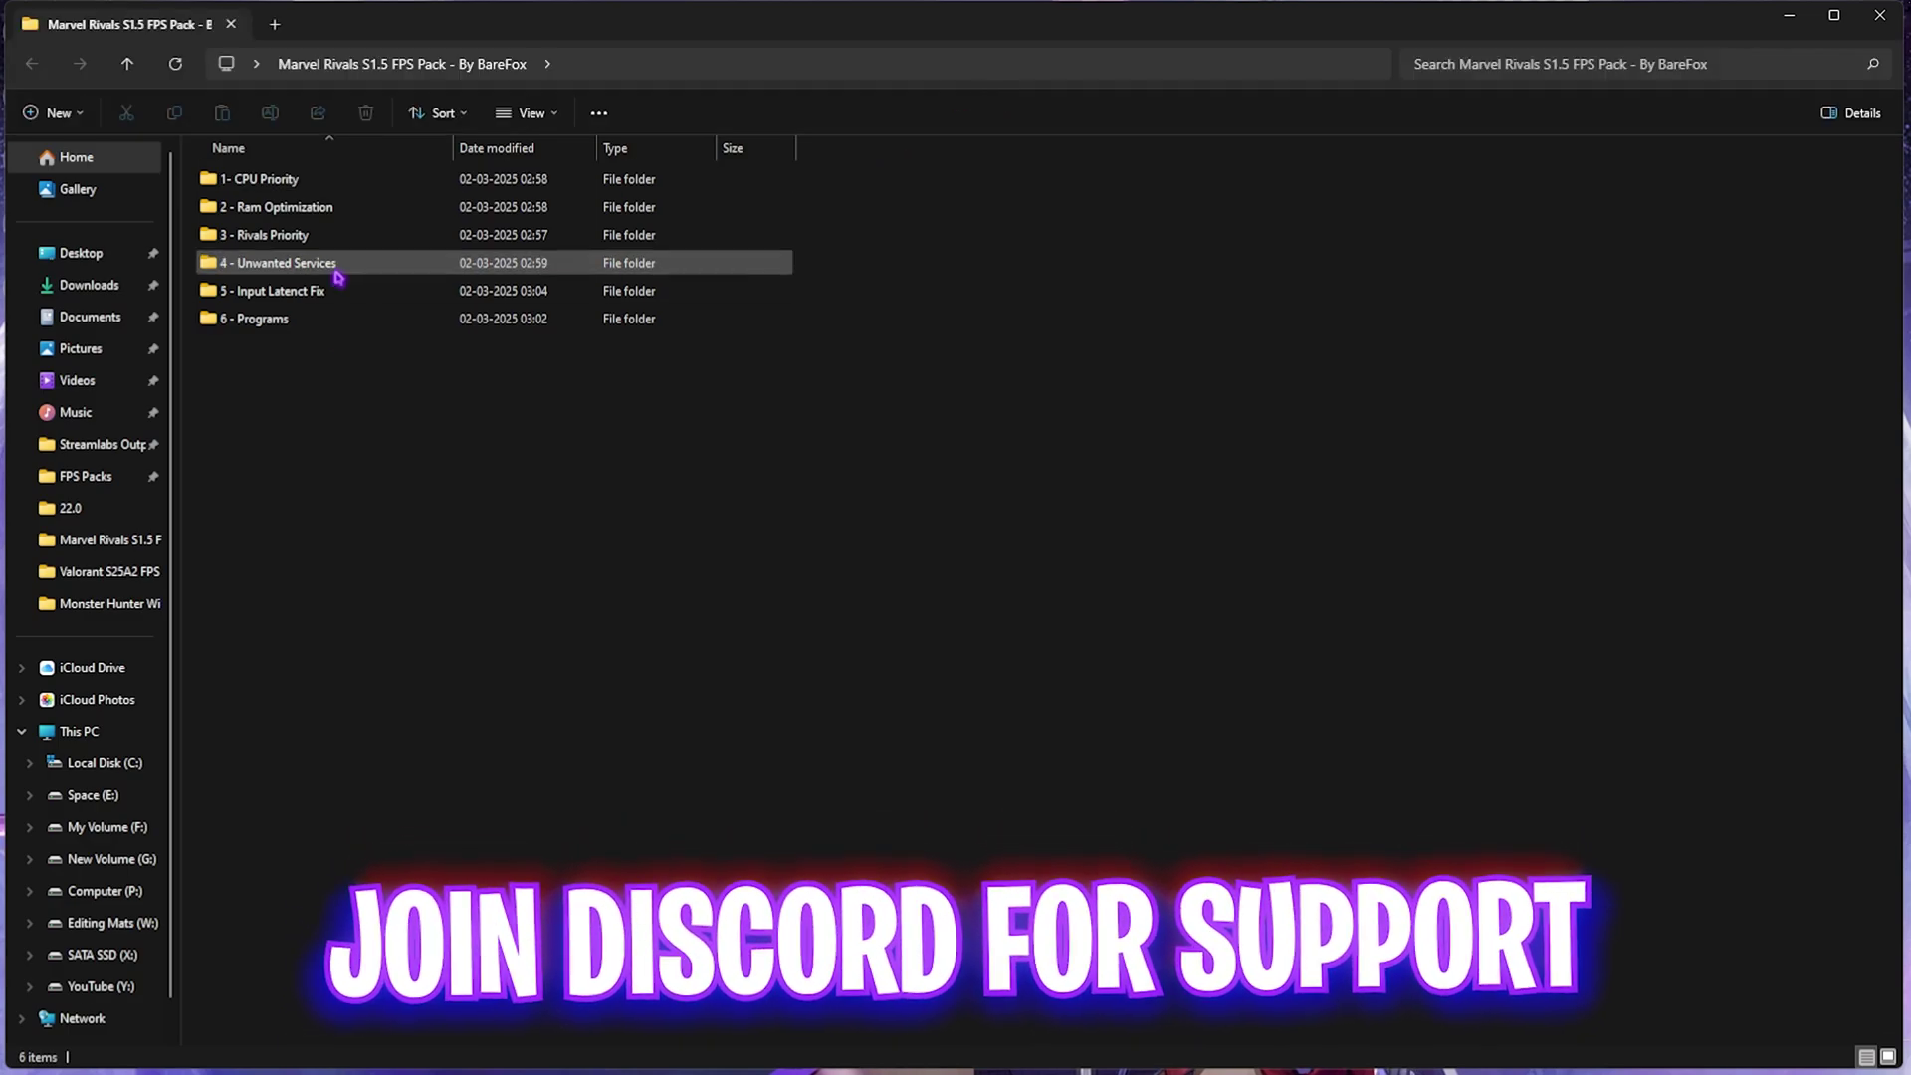
pyautogui.moveTo(339, 349); pyautogui.dragTo(329, 174)
pyautogui.click(336, 378)
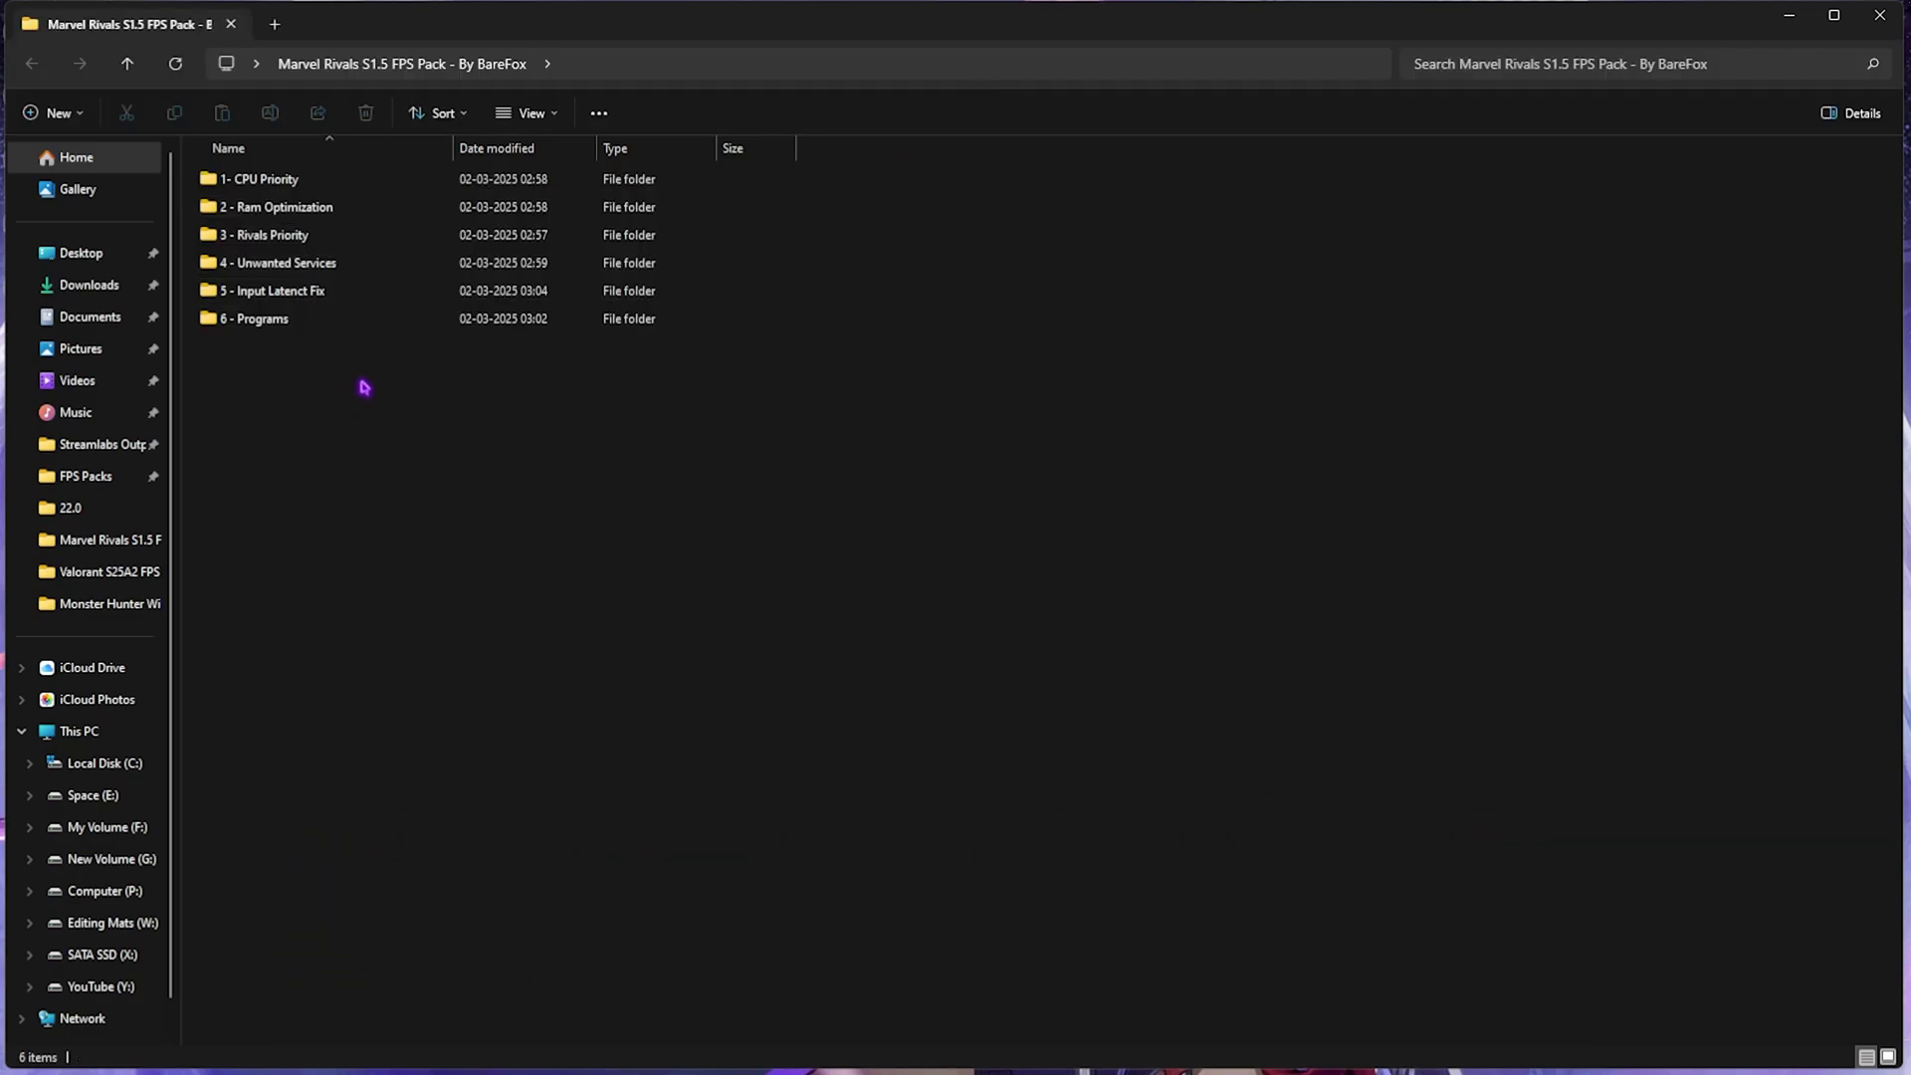
pyautogui.doubleClick(323, 181)
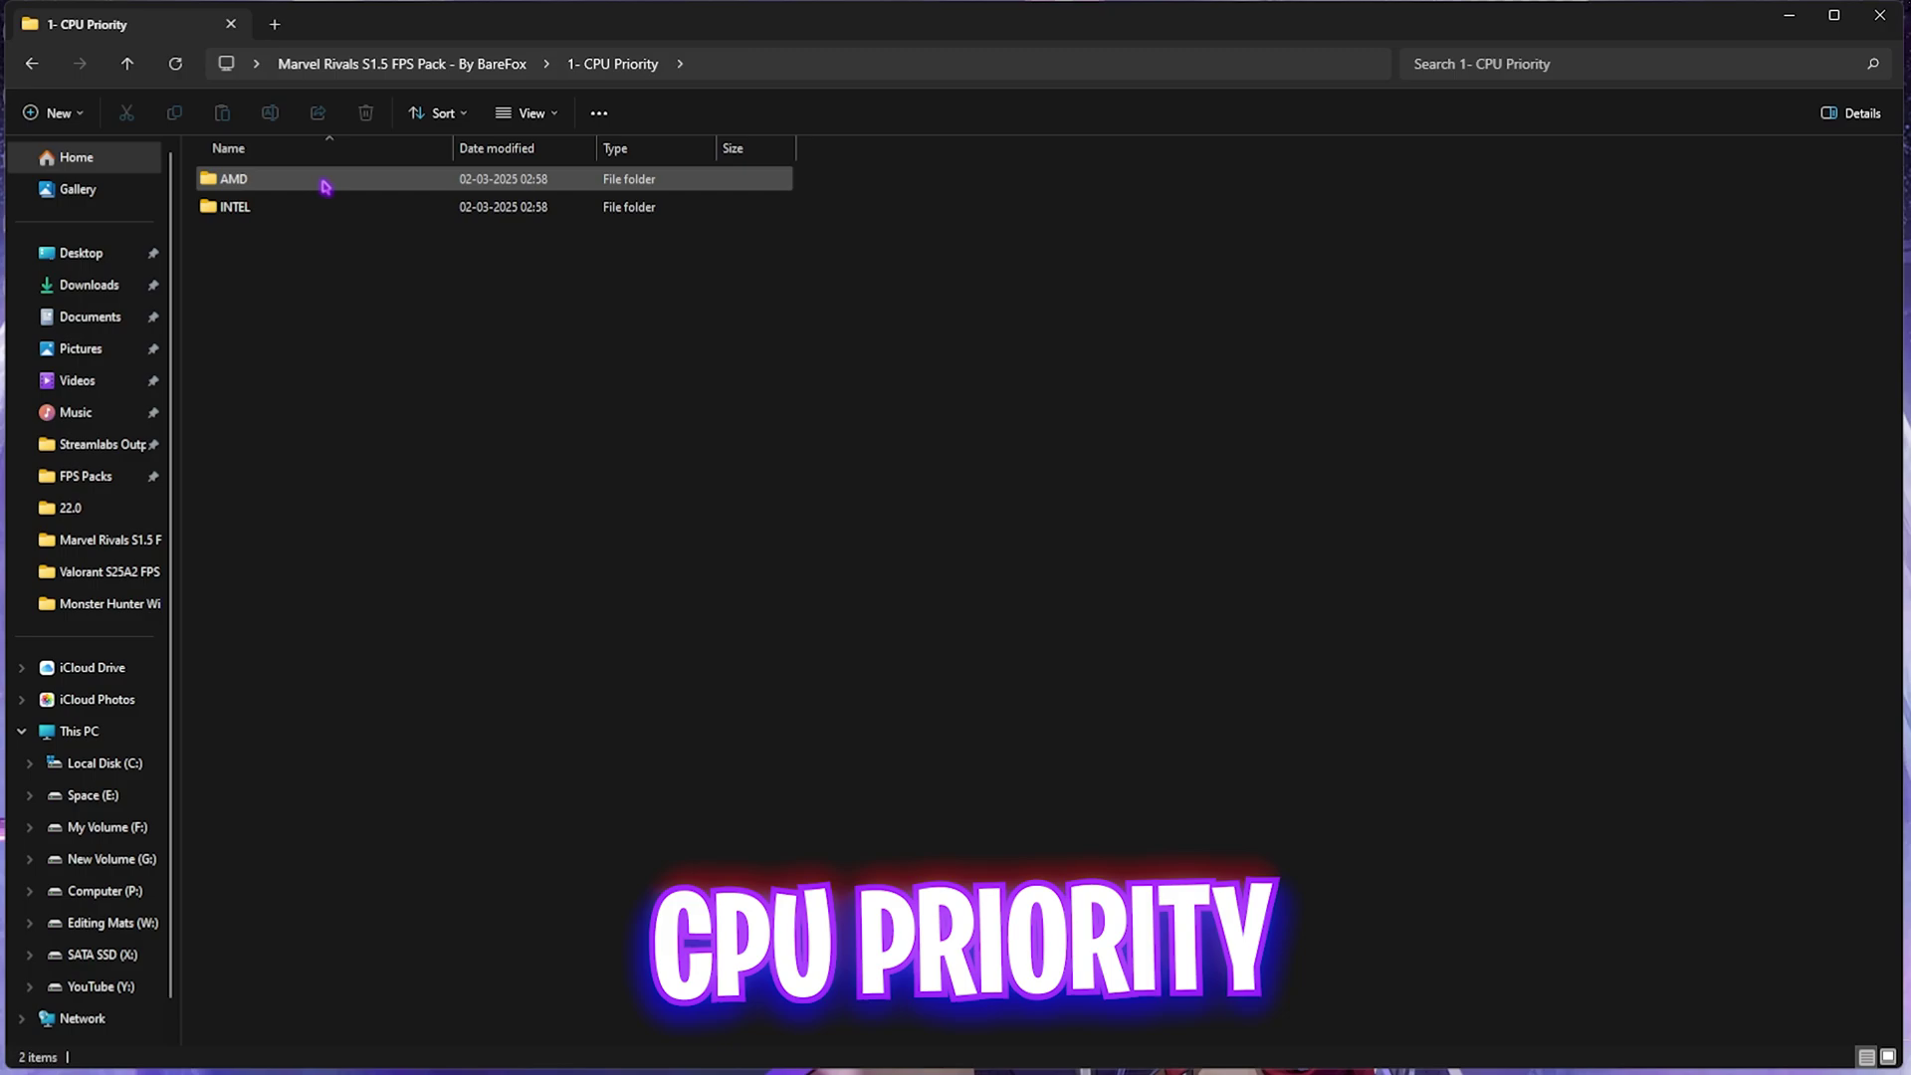
pyautogui.doubleClick(324, 181)
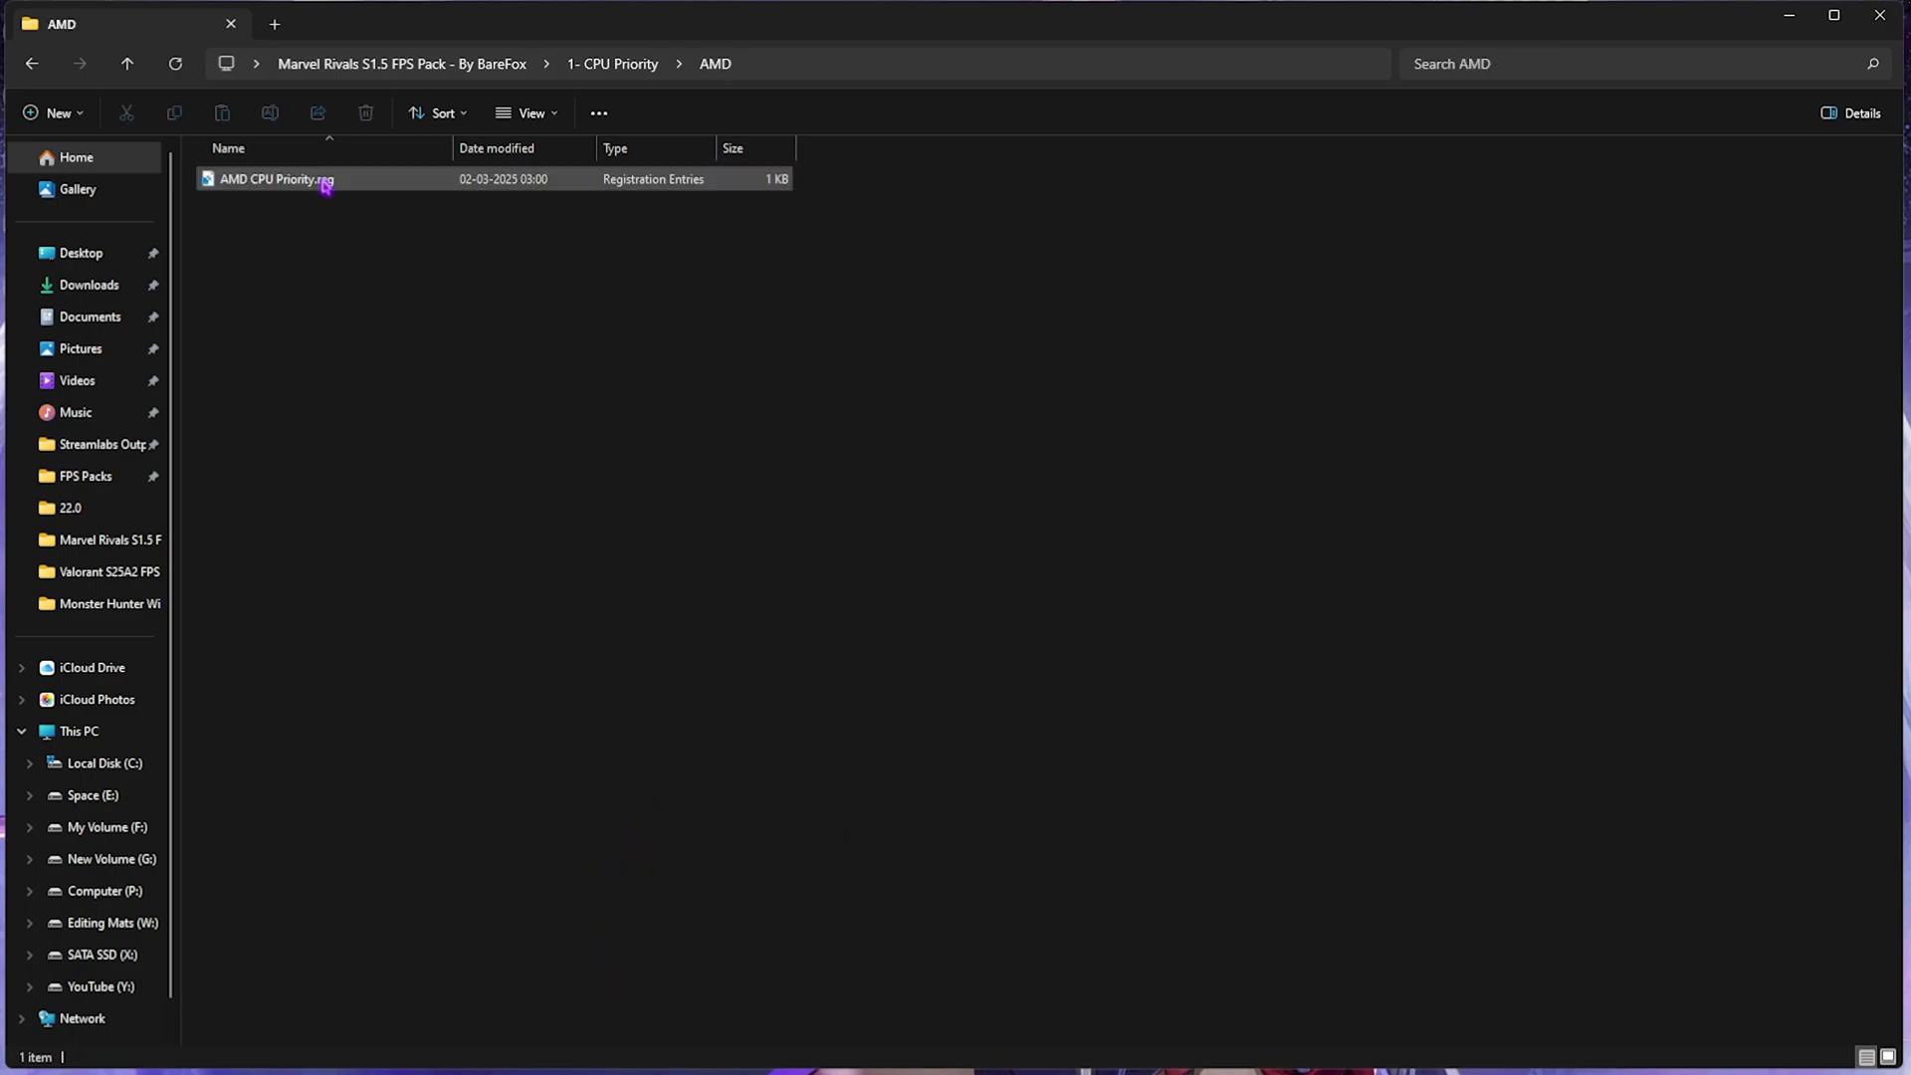
pyautogui.click(626, 64)
pyautogui.doubleClick(304, 202)
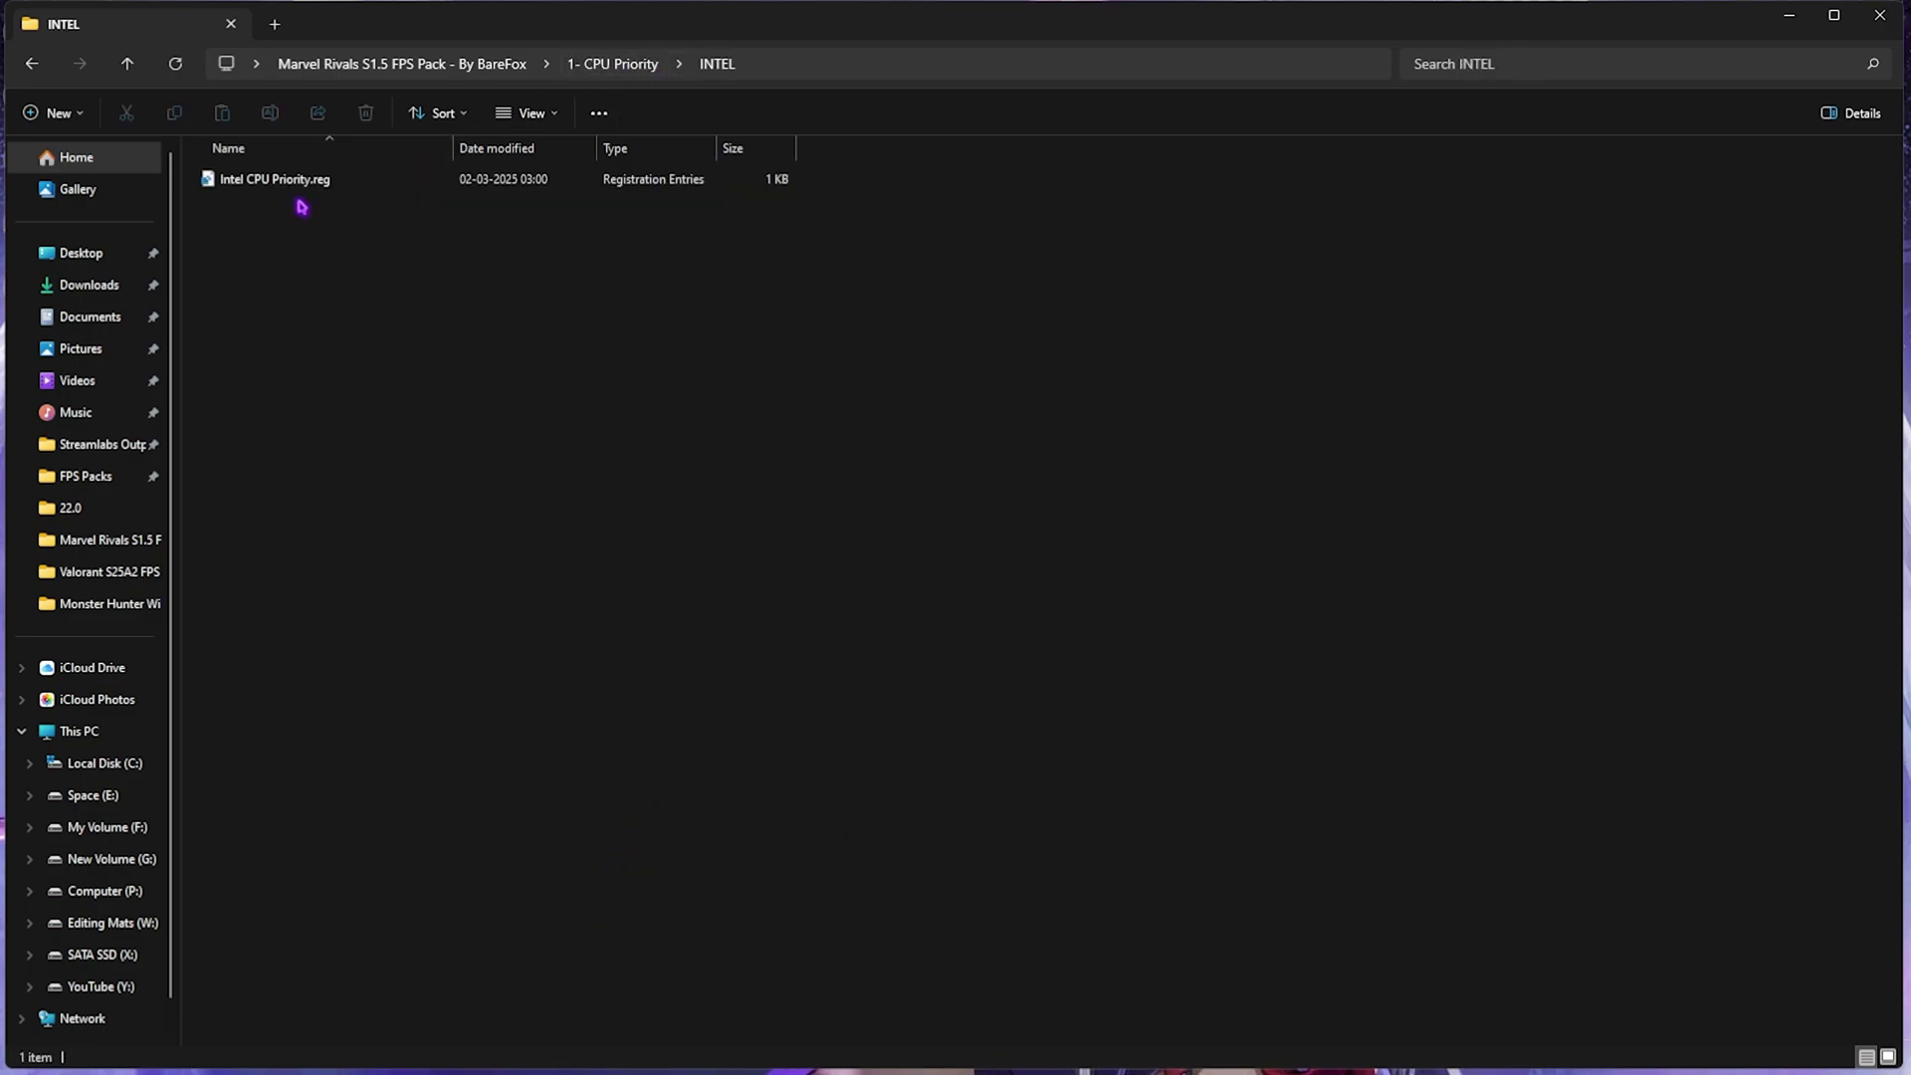
pyautogui.click(612, 63)
pyautogui.doubleClick(271, 179)
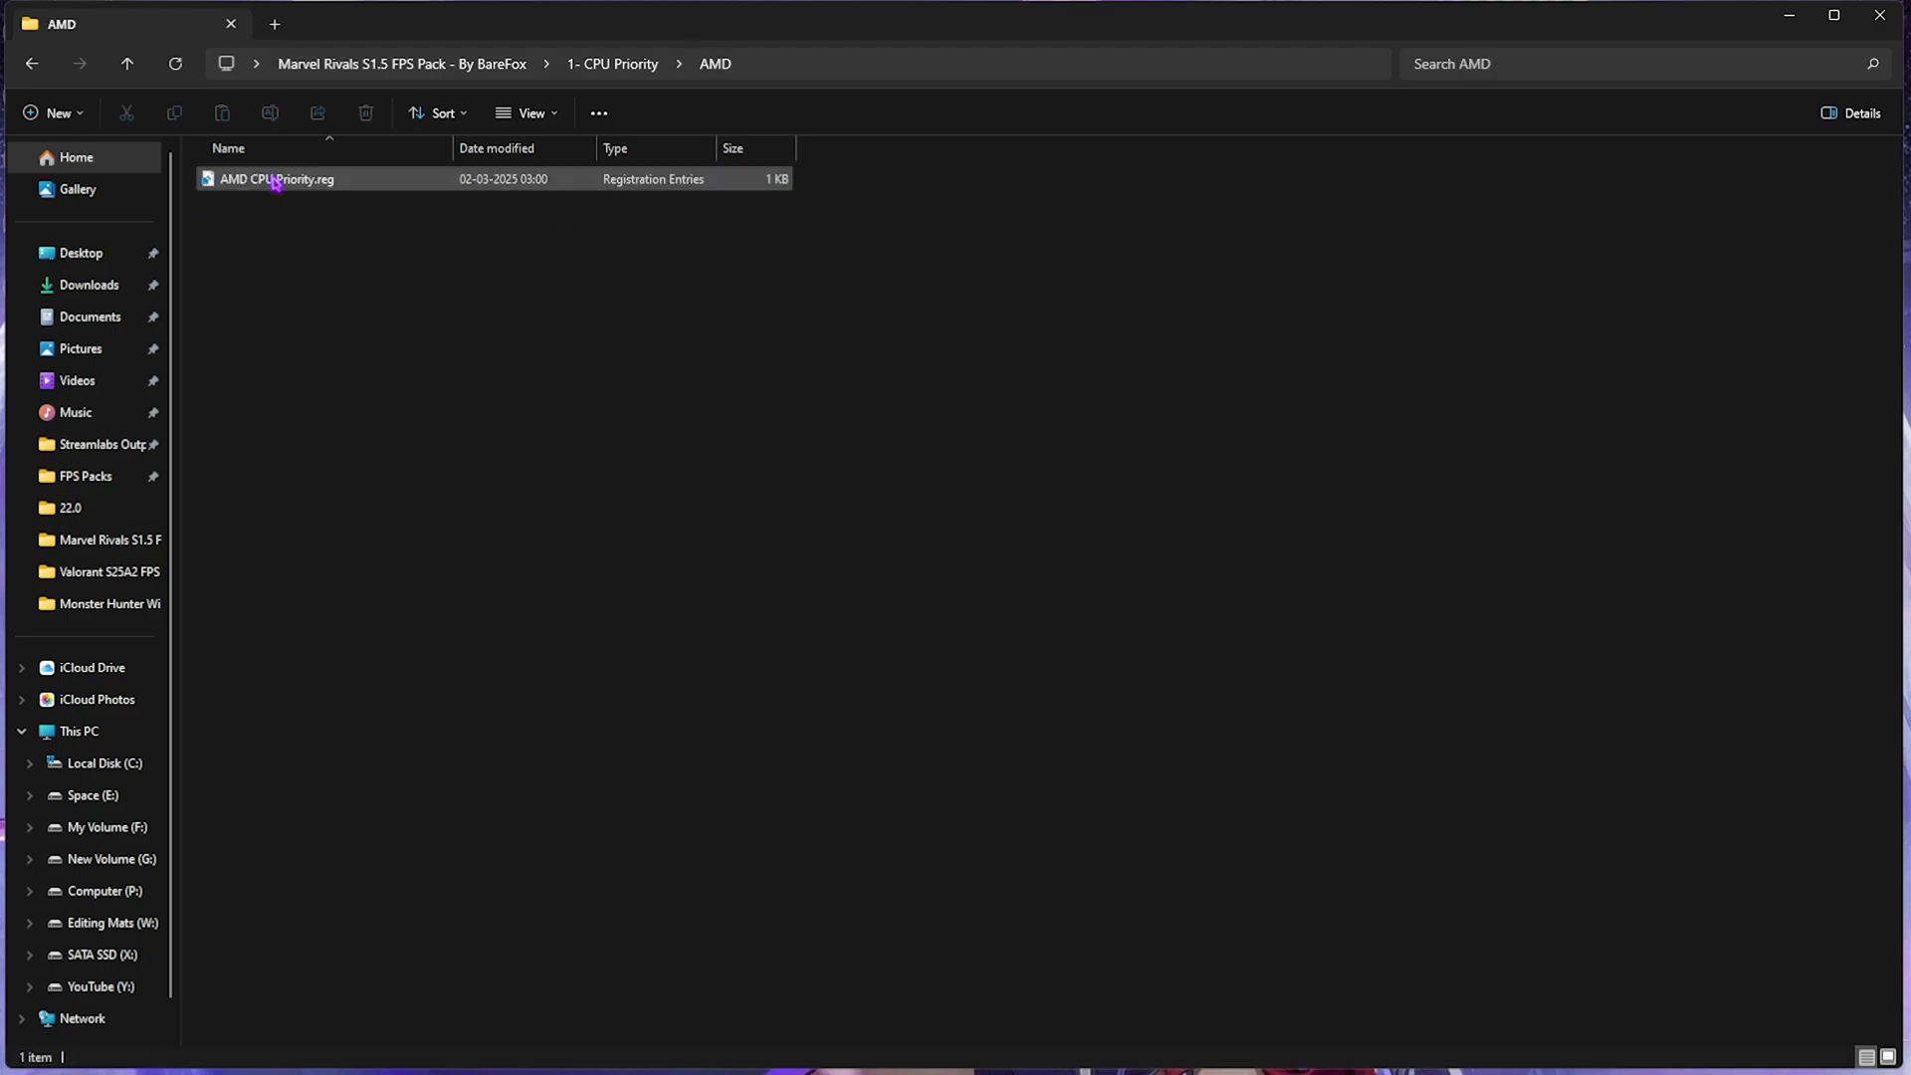
# Review the 2 - Ram Optimization files (32GB Ram.reg, Reset to Default.reg), then open 3 - Rivals Priority
pyautogui.click(393, 66)
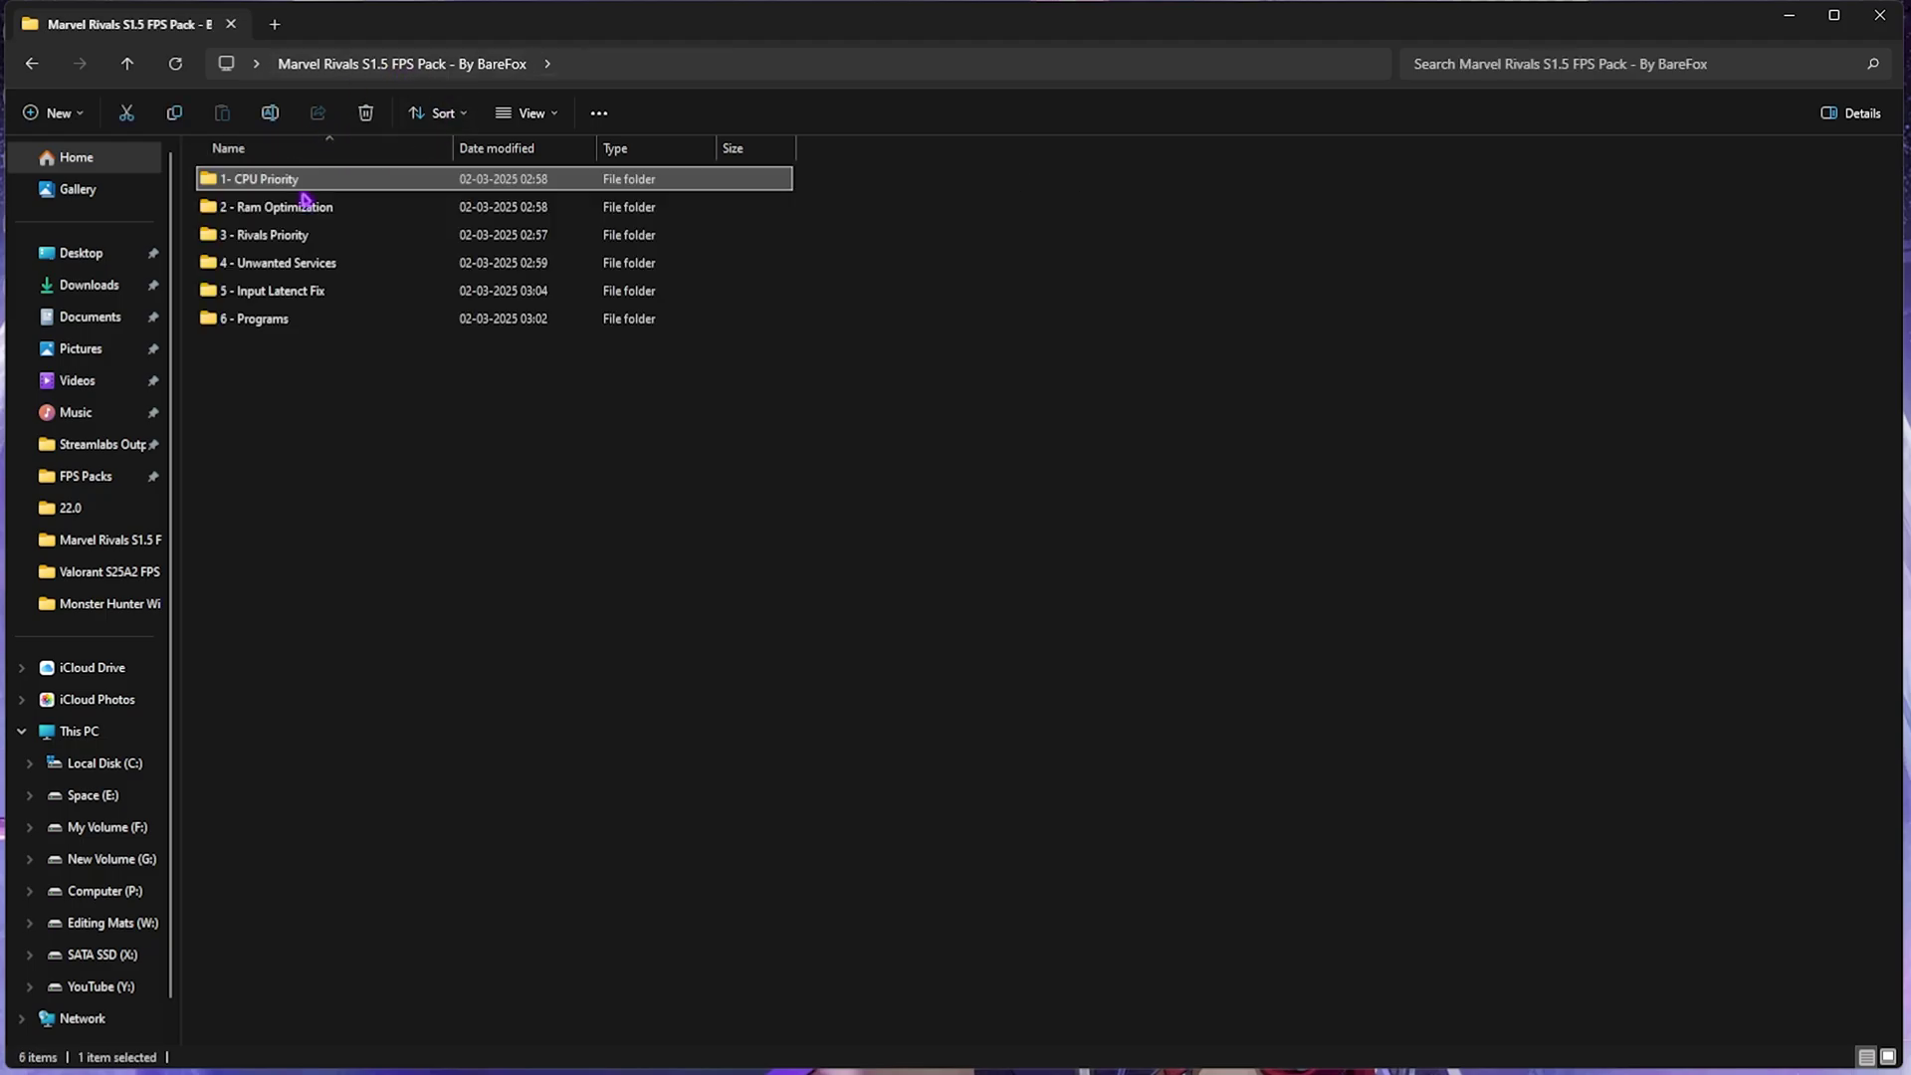
pyautogui.doubleClick(297, 208)
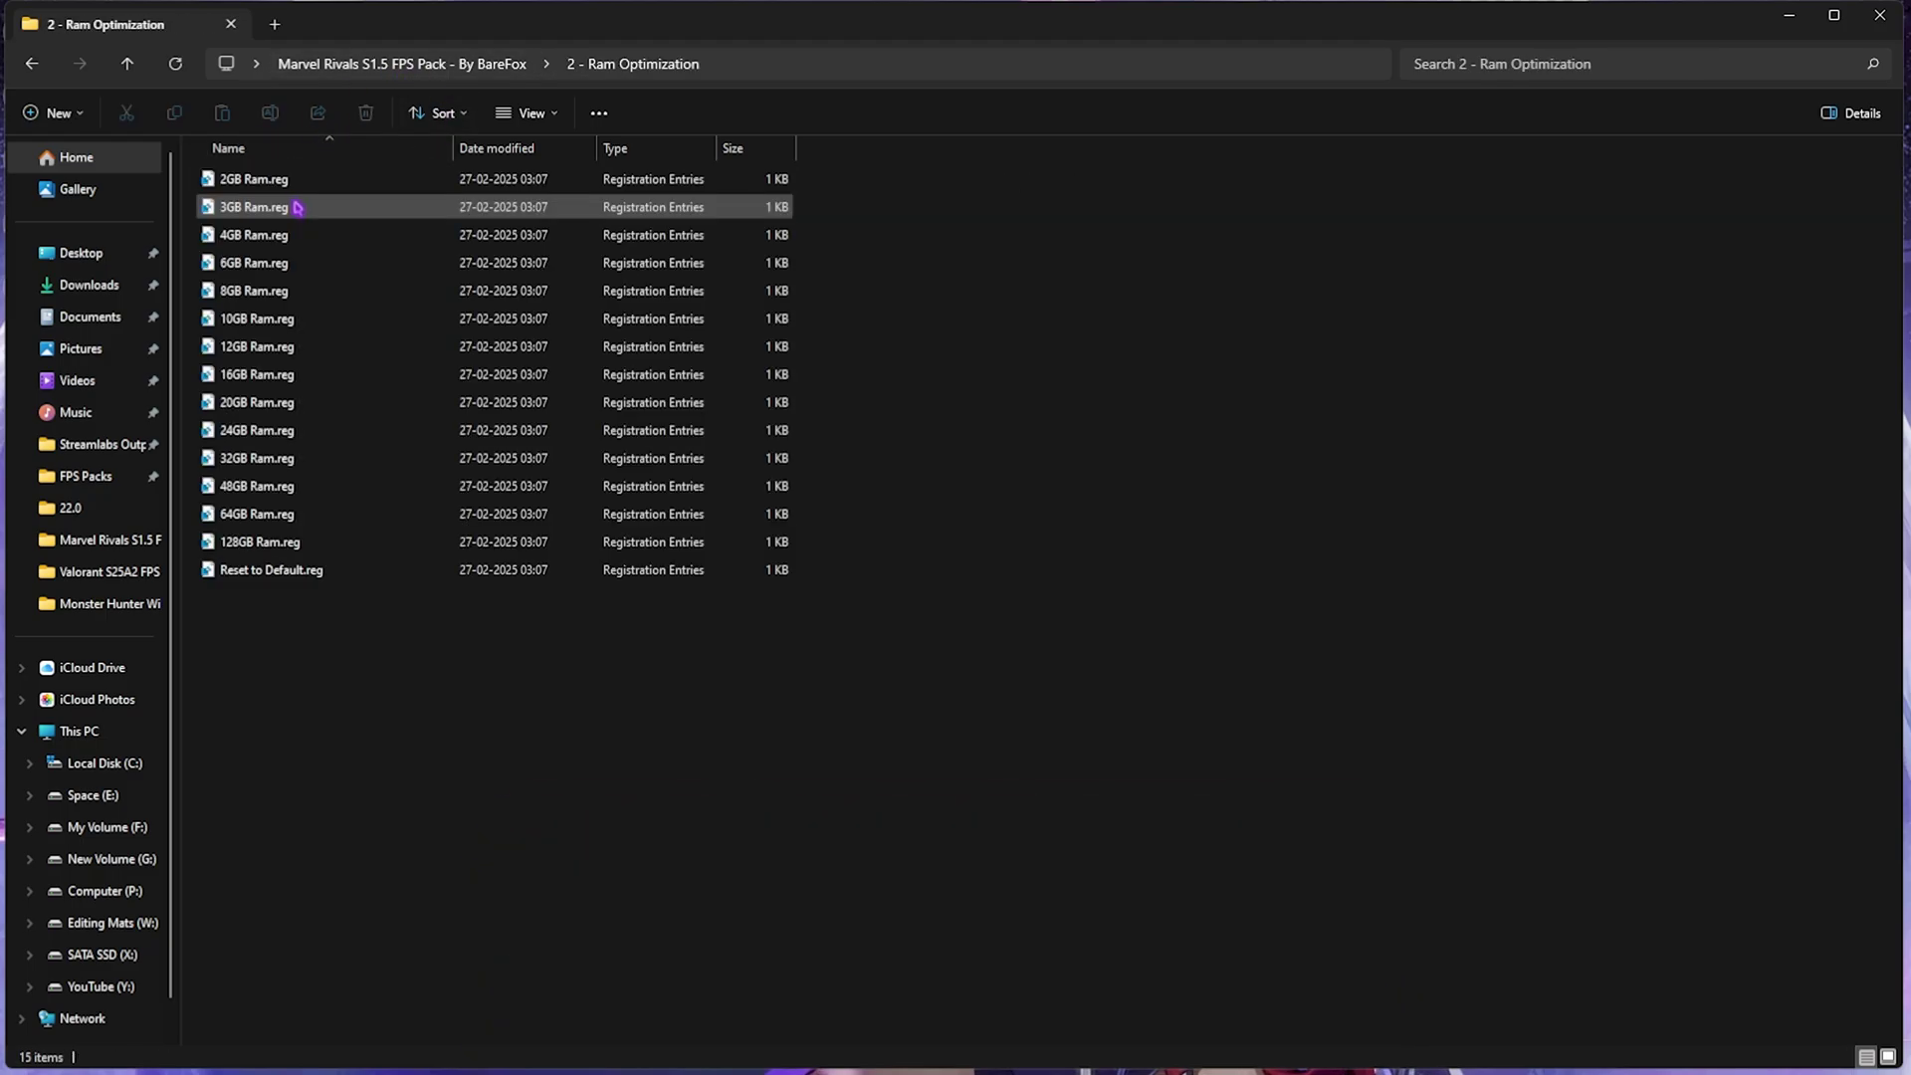
pyautogui.click(220, 458)
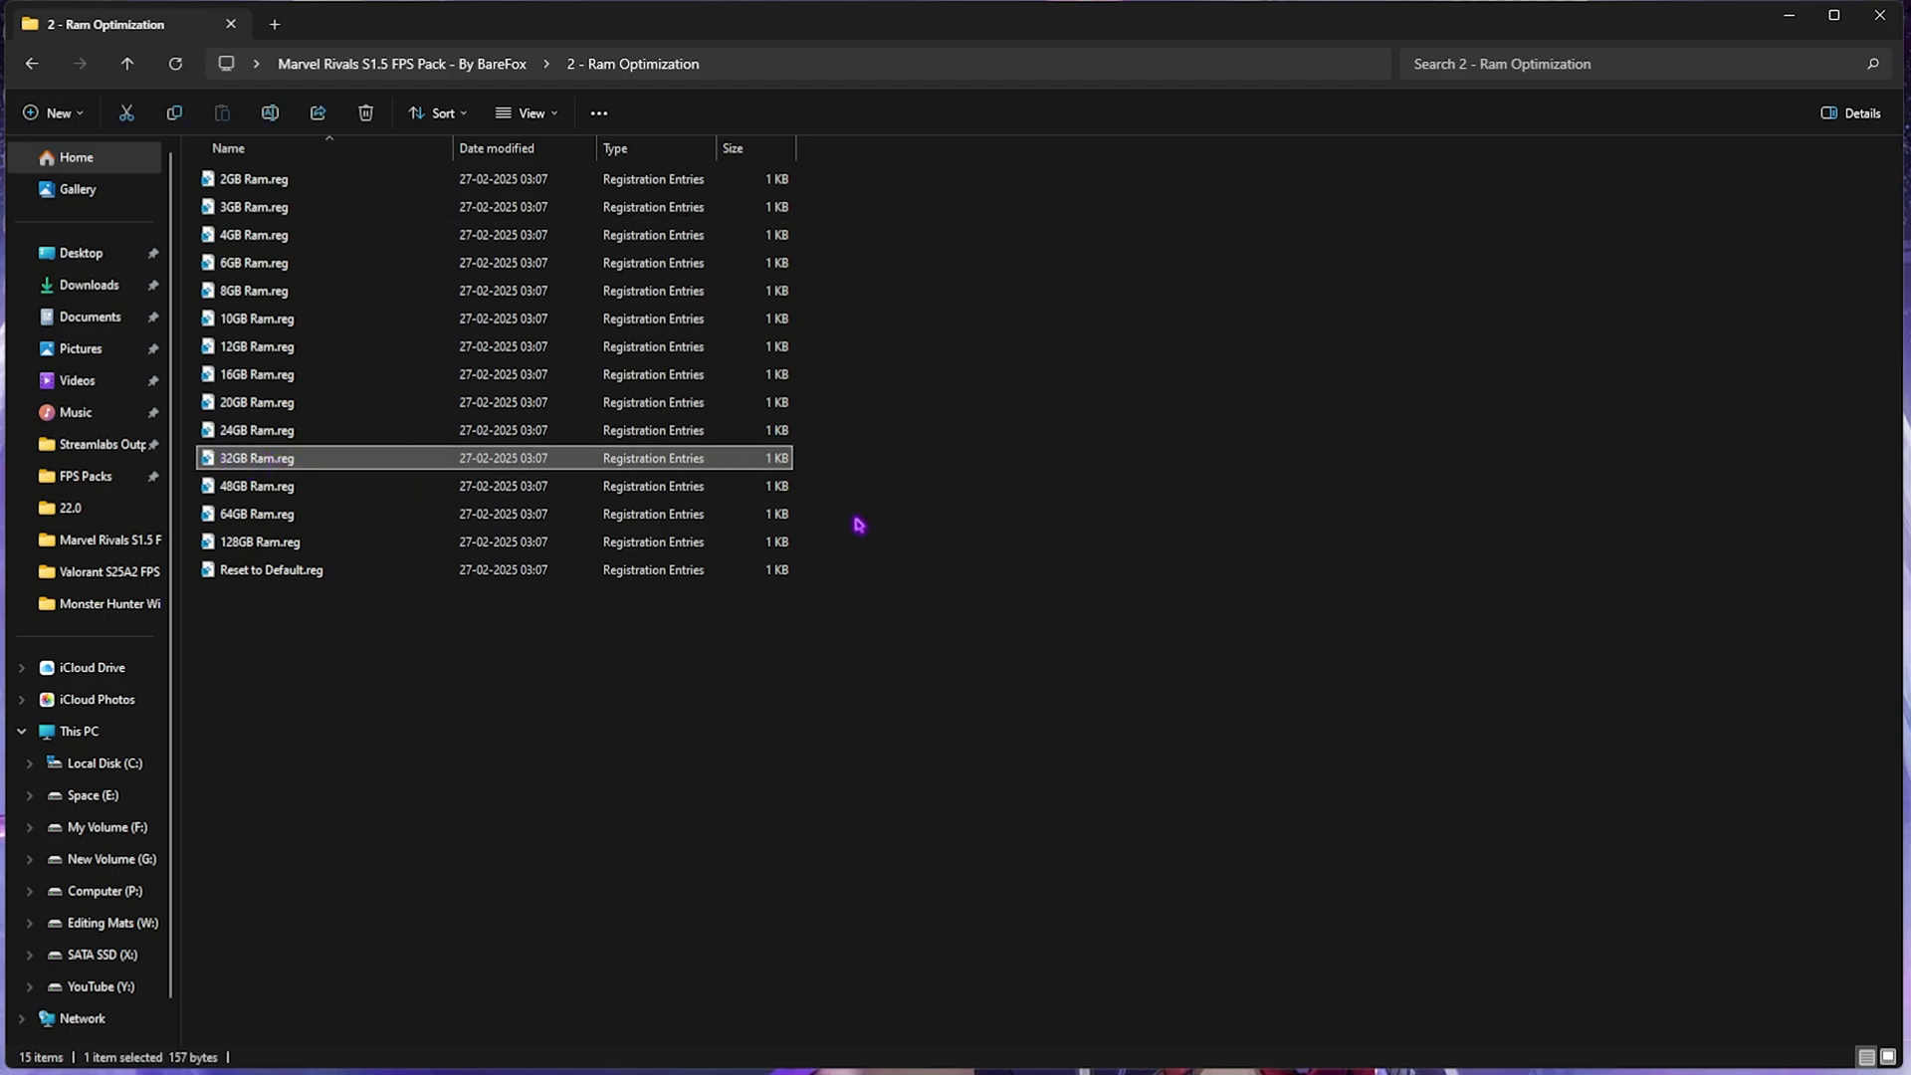
pyautogui.moveTo(859, 524); pyautogui.dragTo(929, 300)
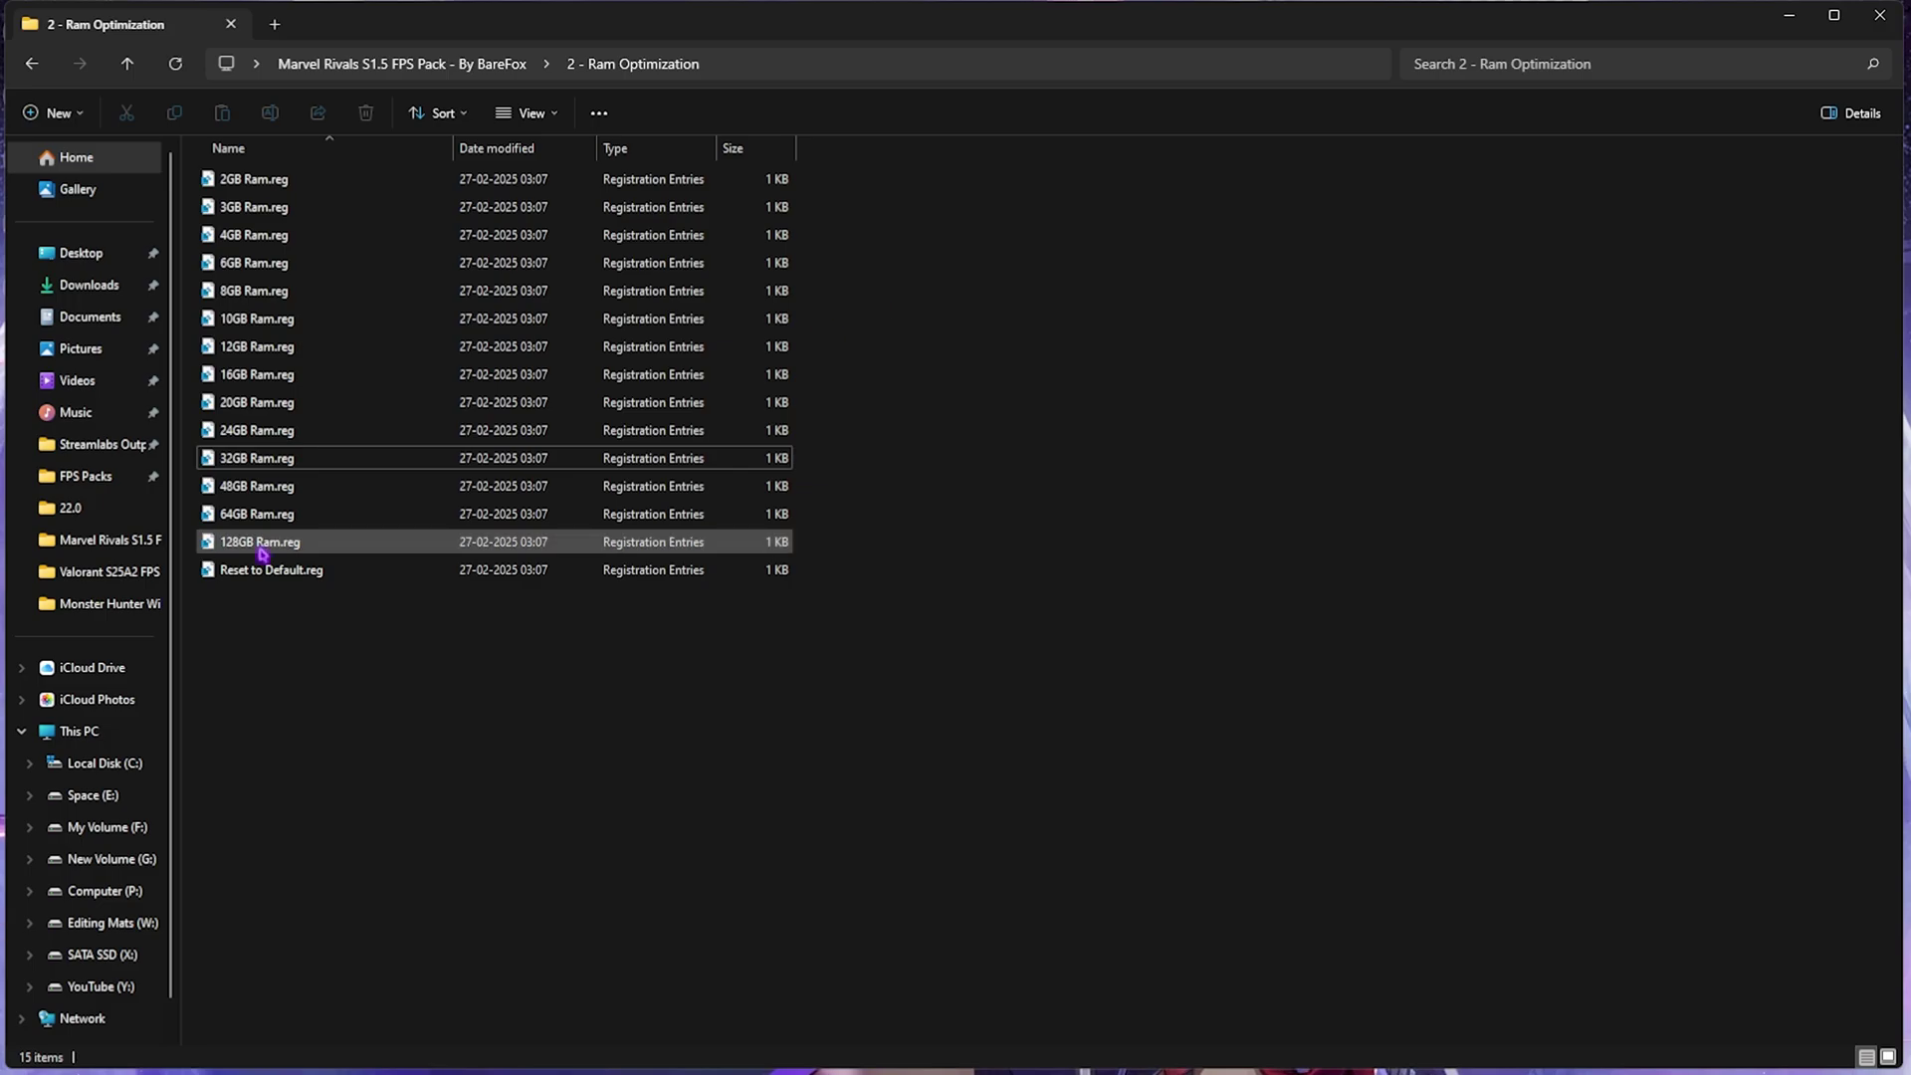
pyautogui.click(356, 577)
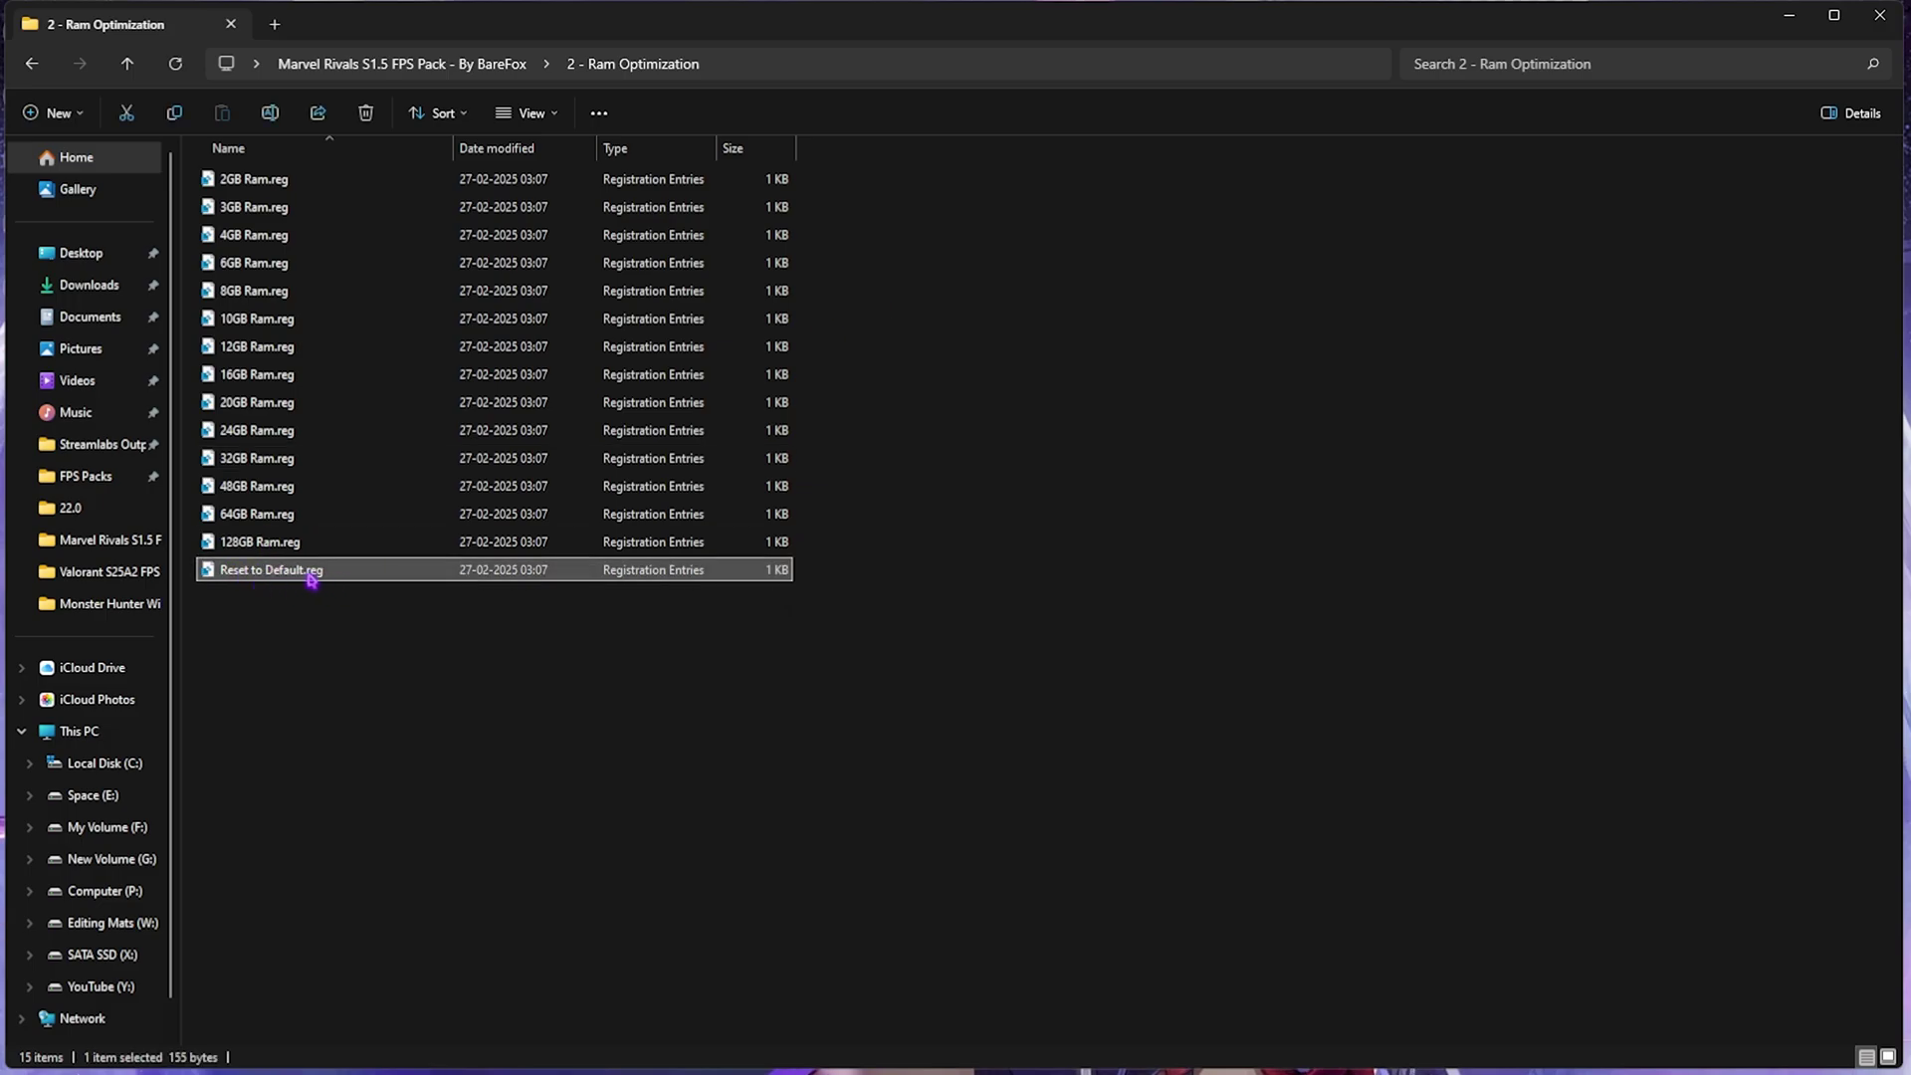
pyautogui.click(441, 70)
pyautogui.doubleClick(261, 237)
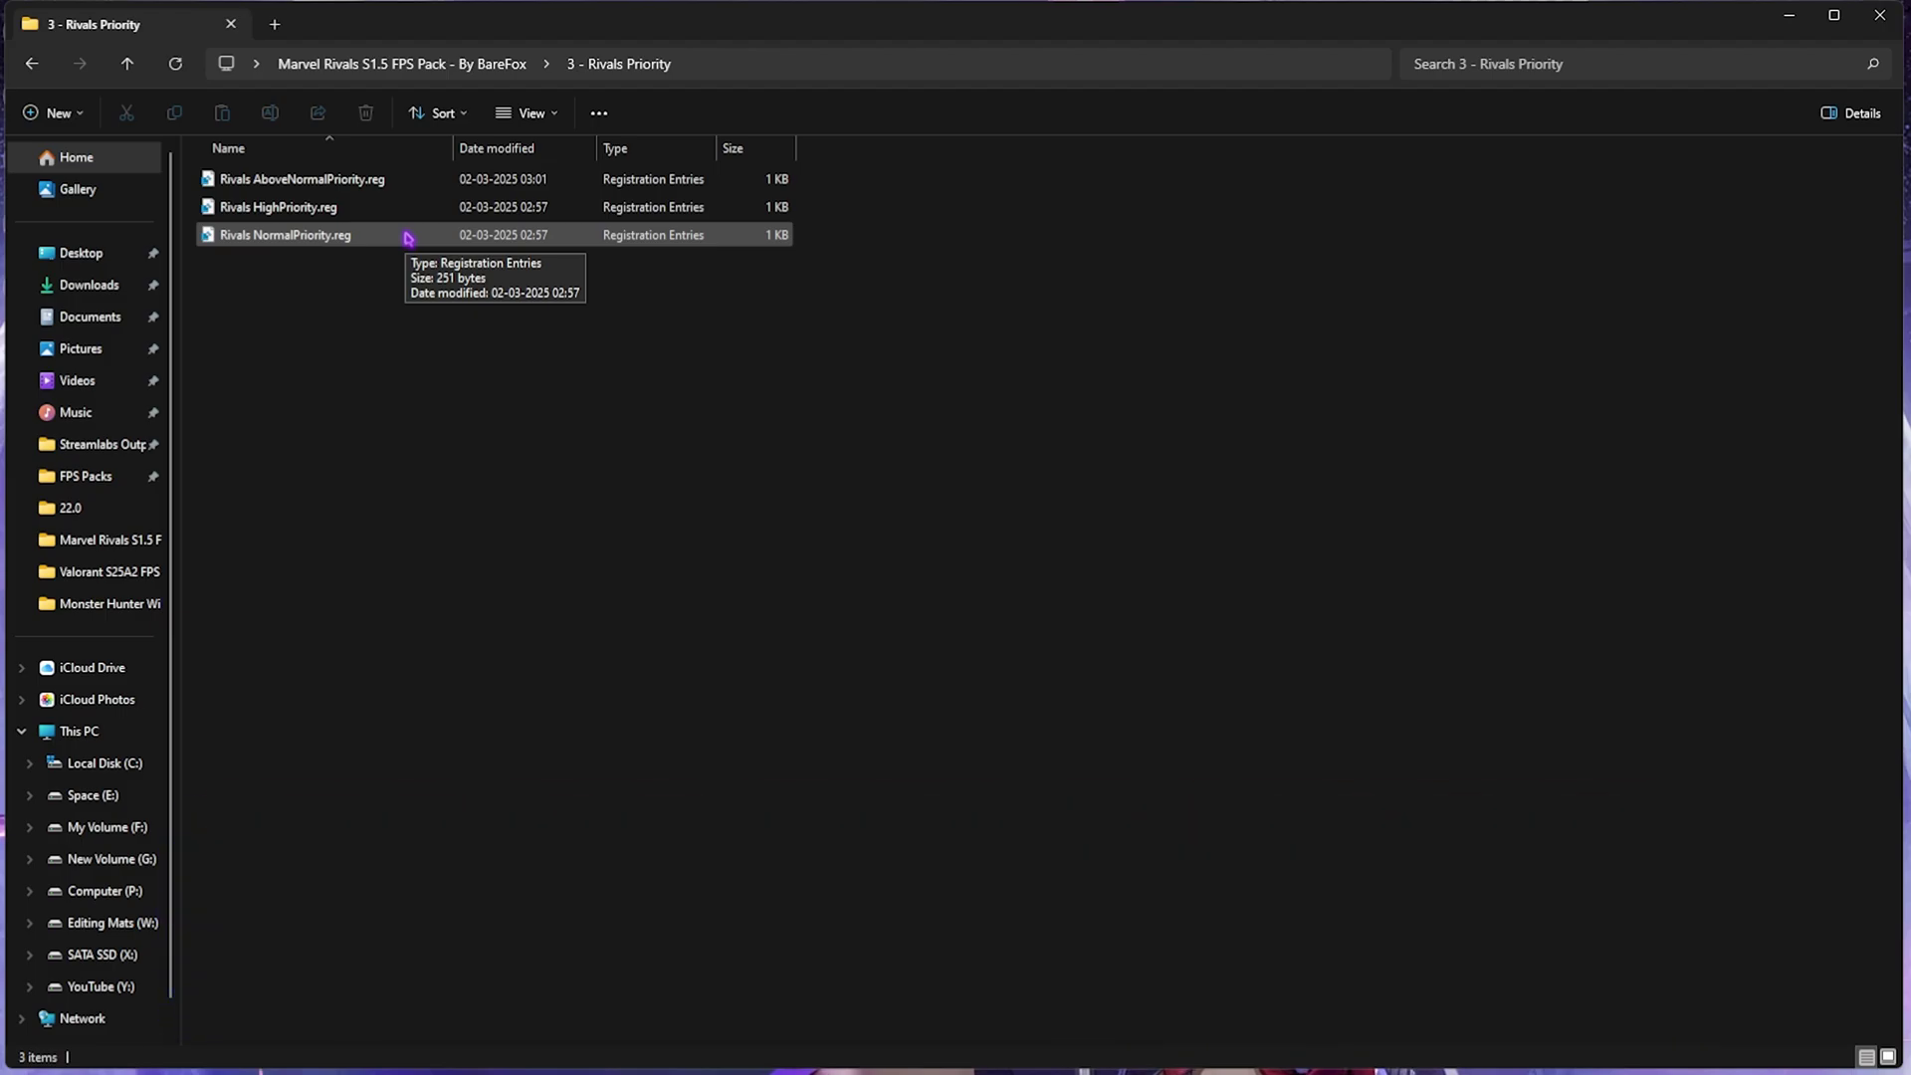
# Browse 4 - Unwanted Services, select Disable Printer Services.reg, then view the Revert Registries Enable files
pyautogui.press('BackSpace')
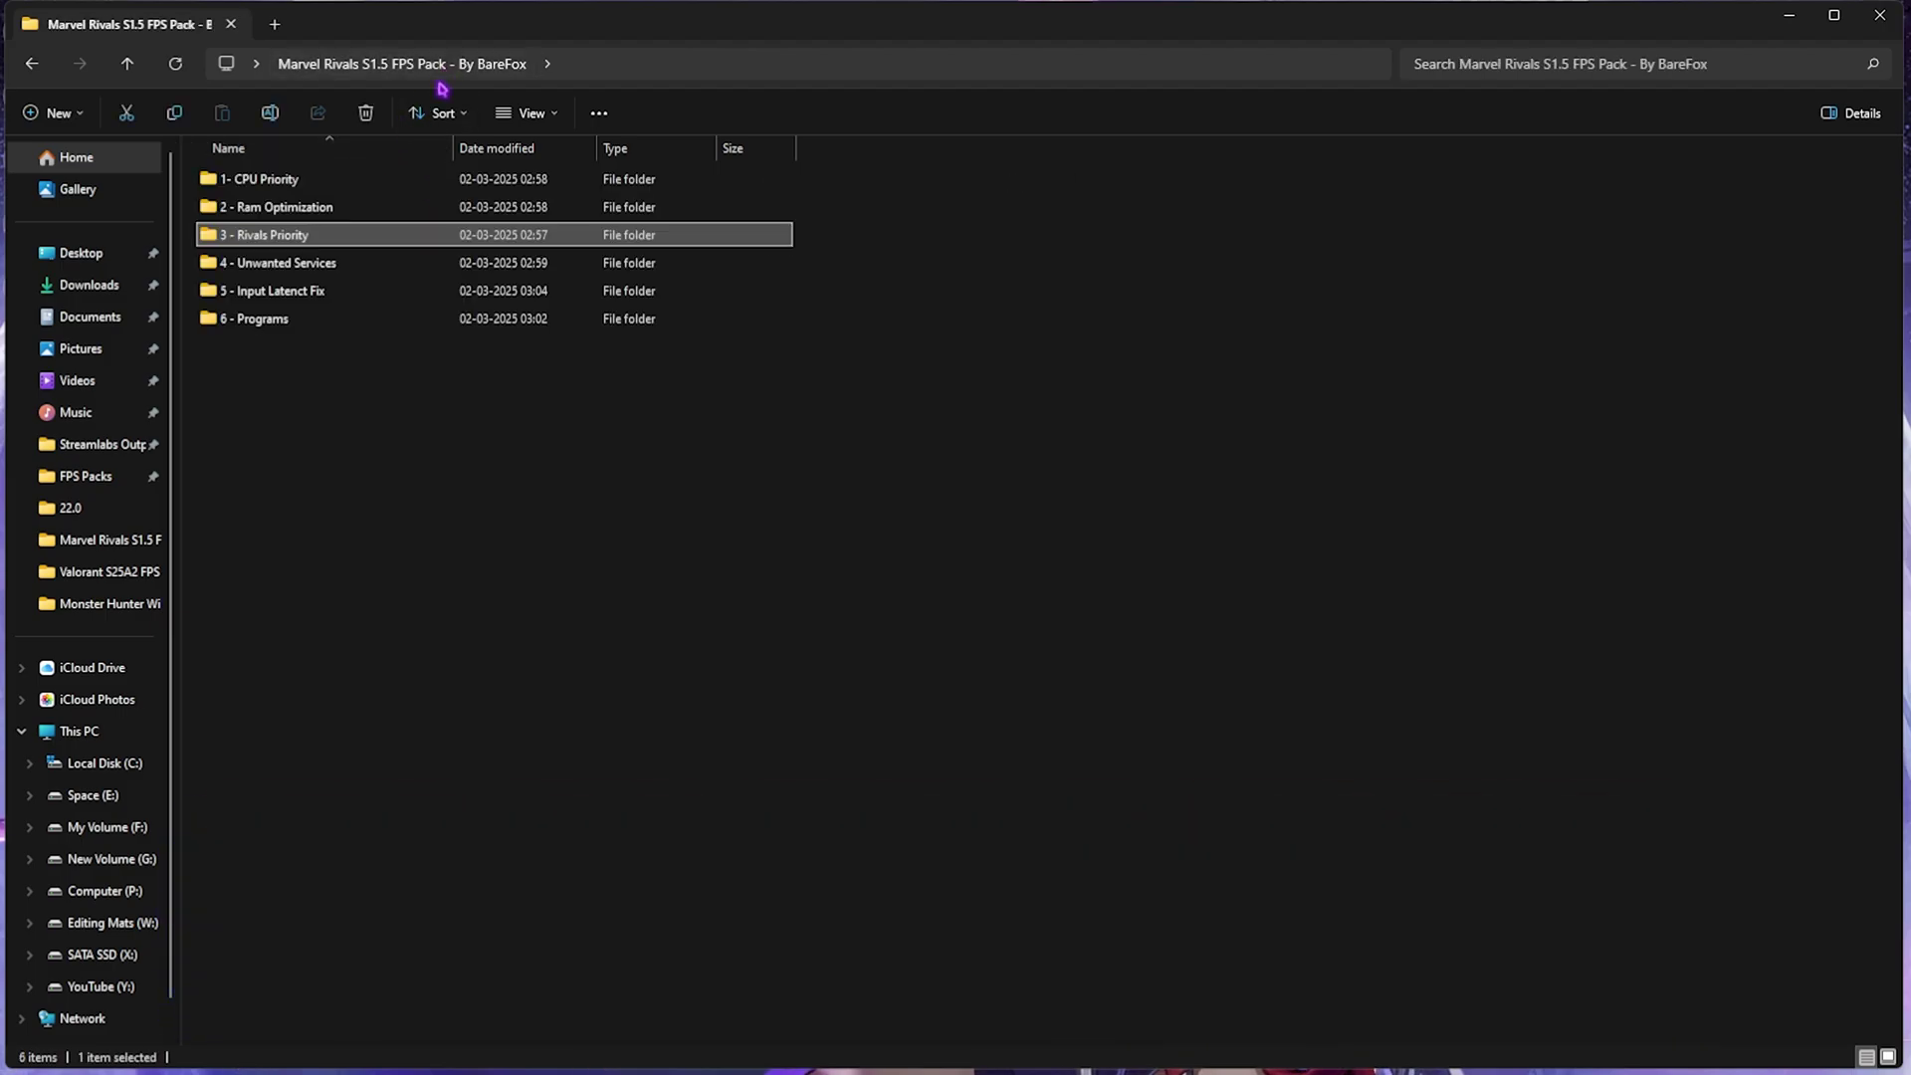
pyautogui.doubleClick(291, 266)
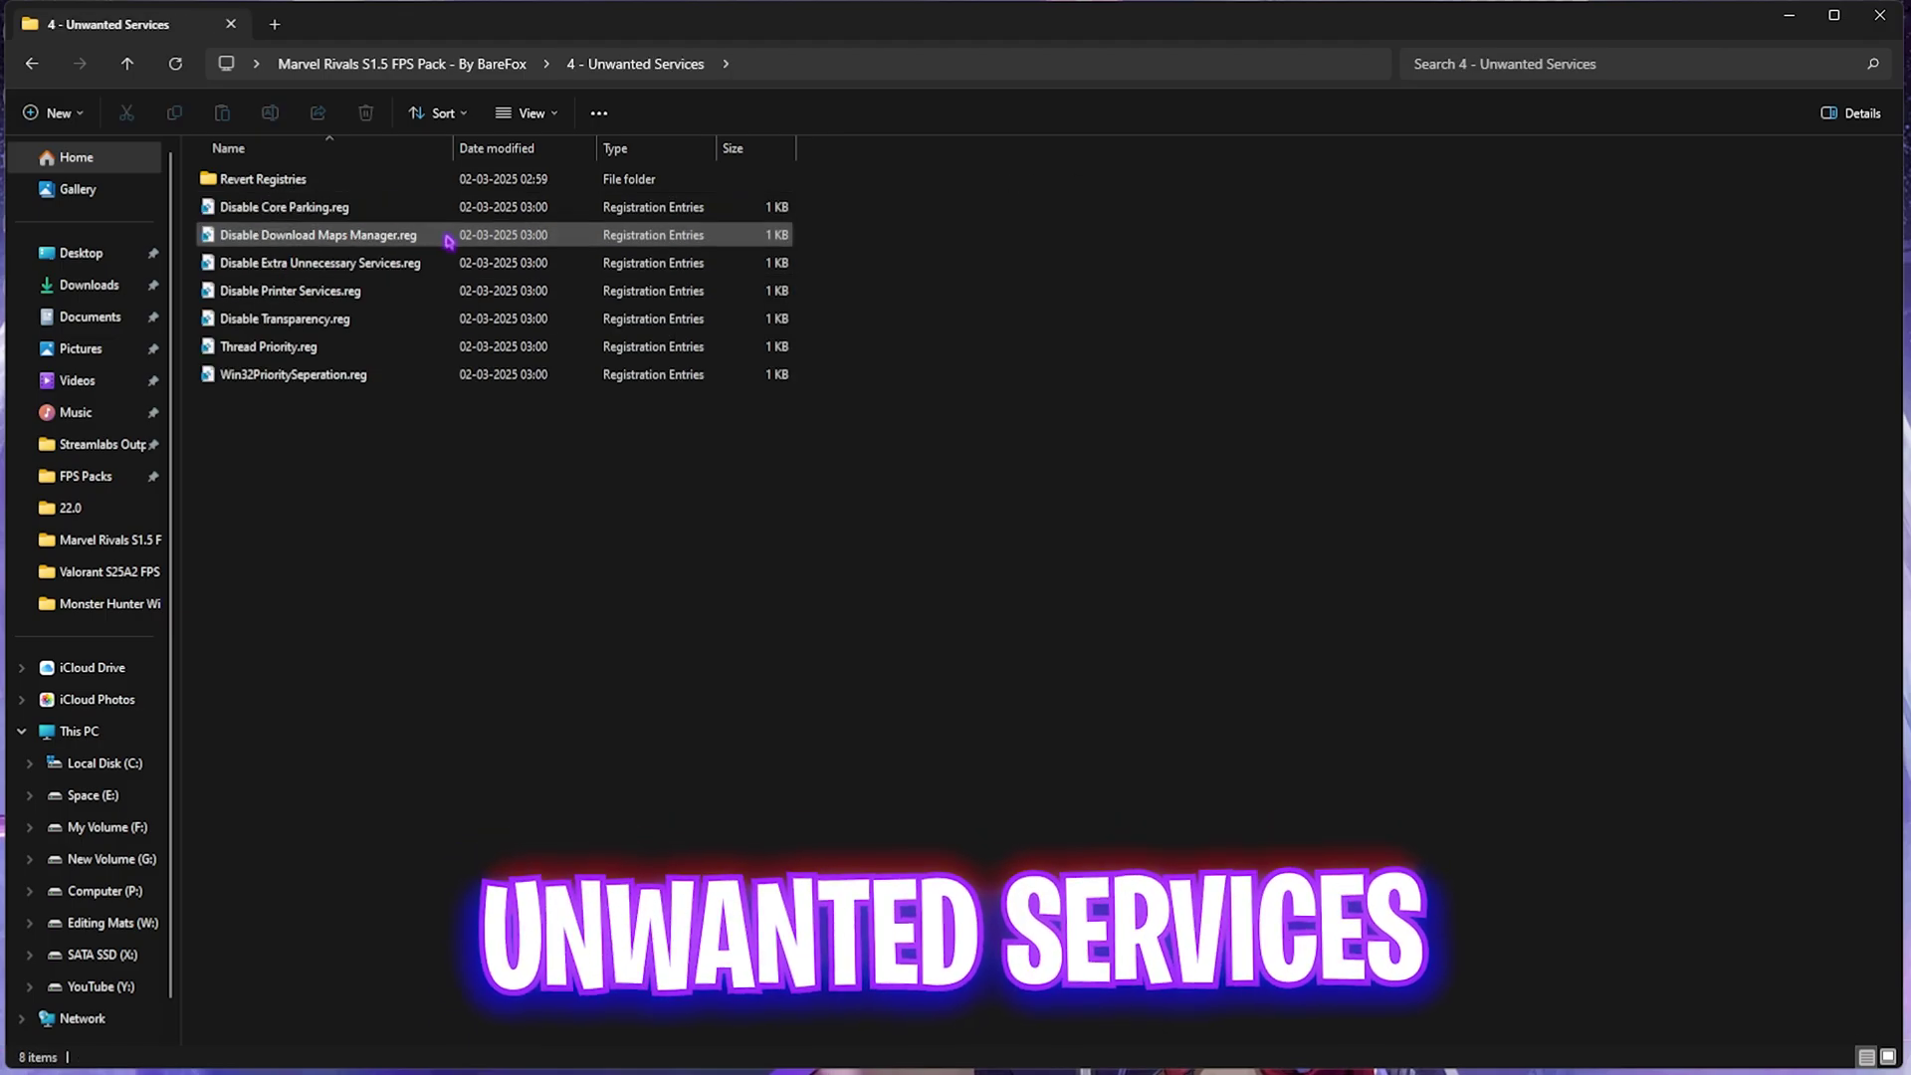
pyautogui.moveTo(375, 498); pyautogui.dragTo(448, 194)
pyautogui.click(409, 418)
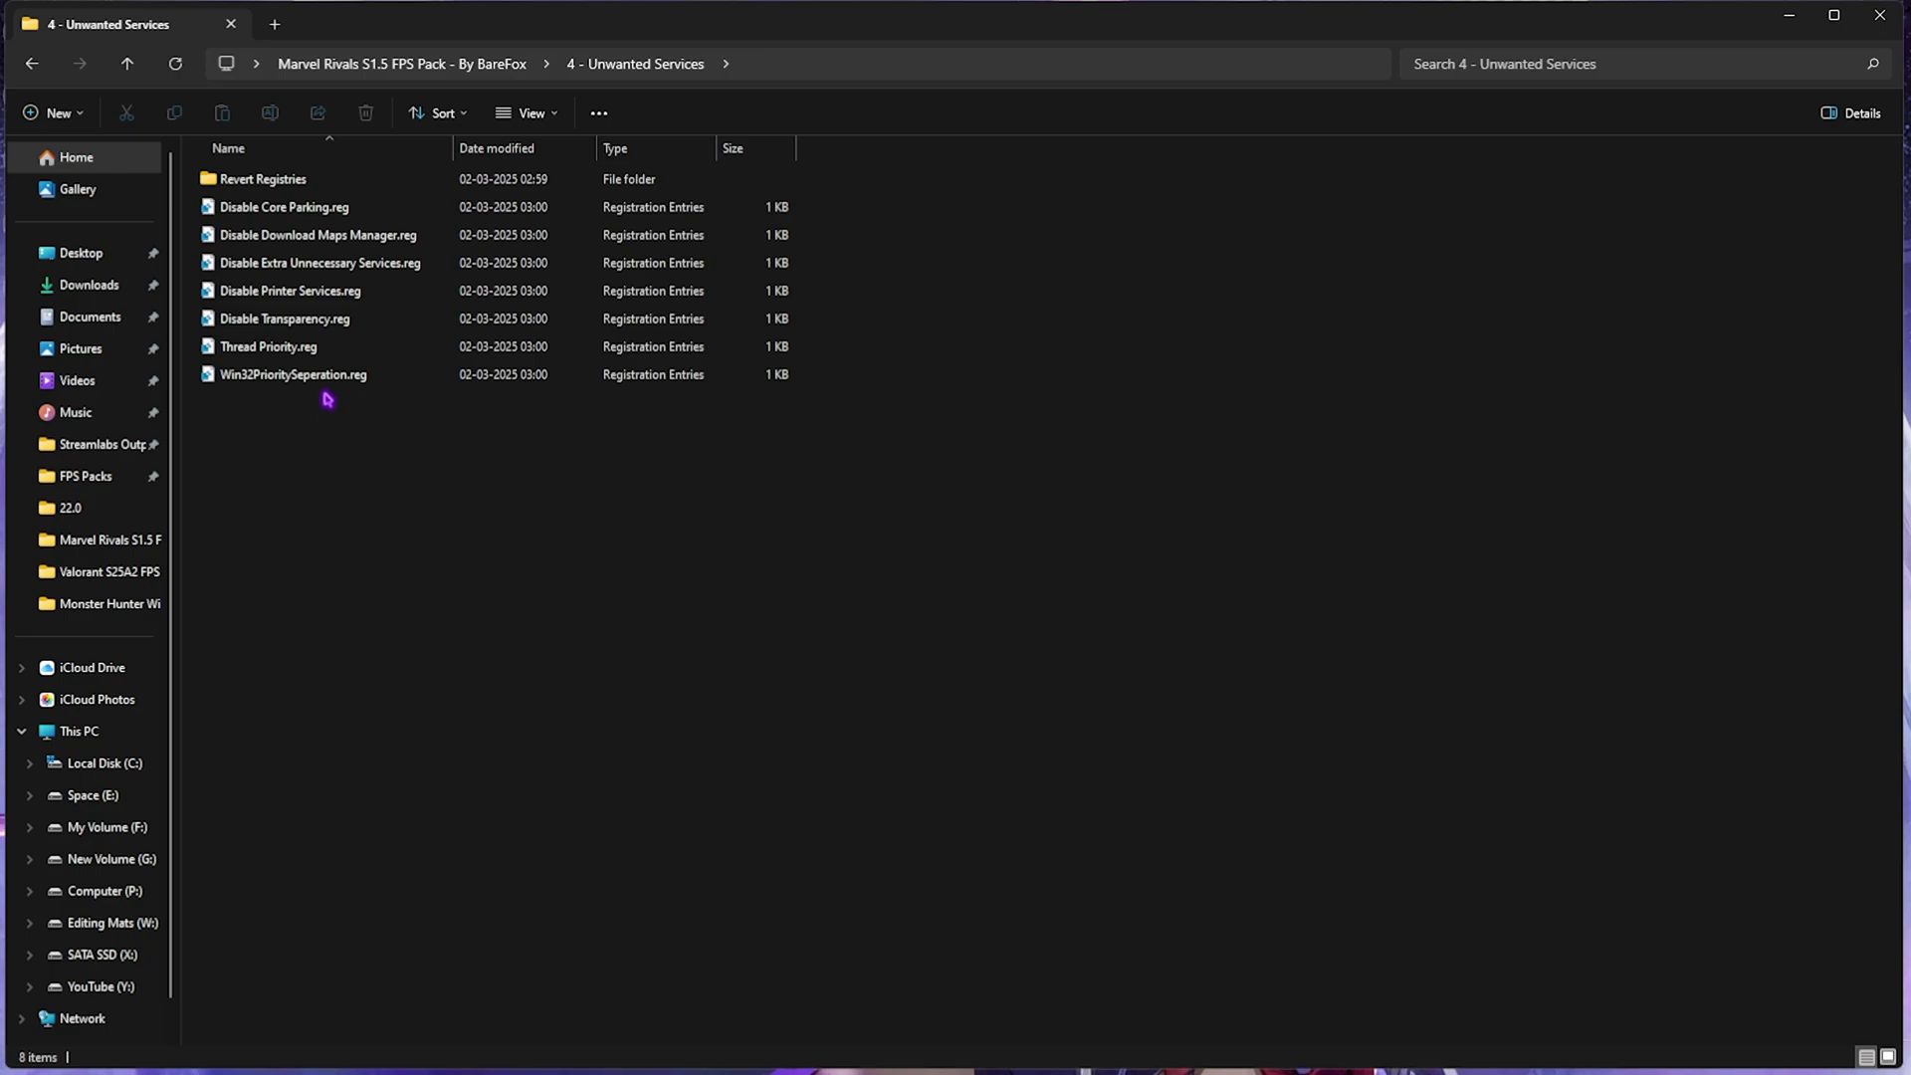
pyautogui.click(378, 296)
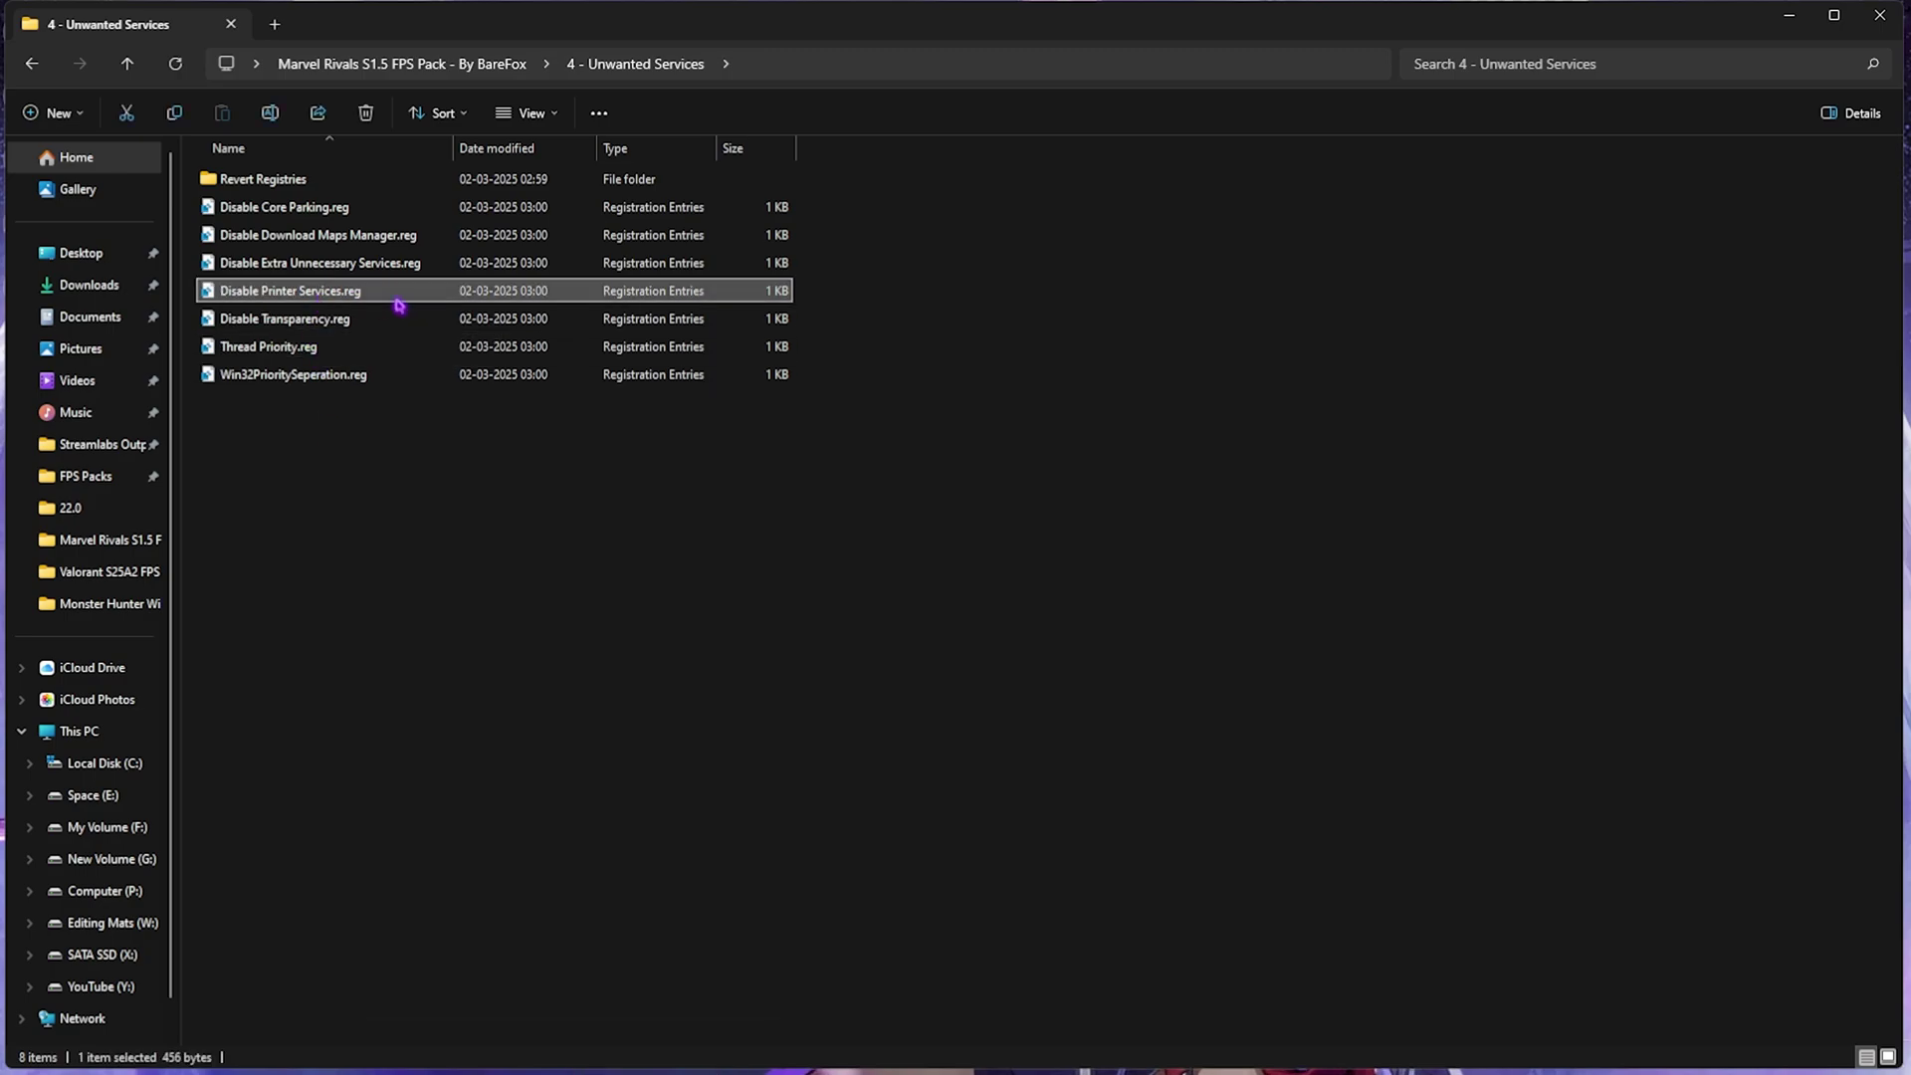
pyautogui.doubleClick(304, 181)
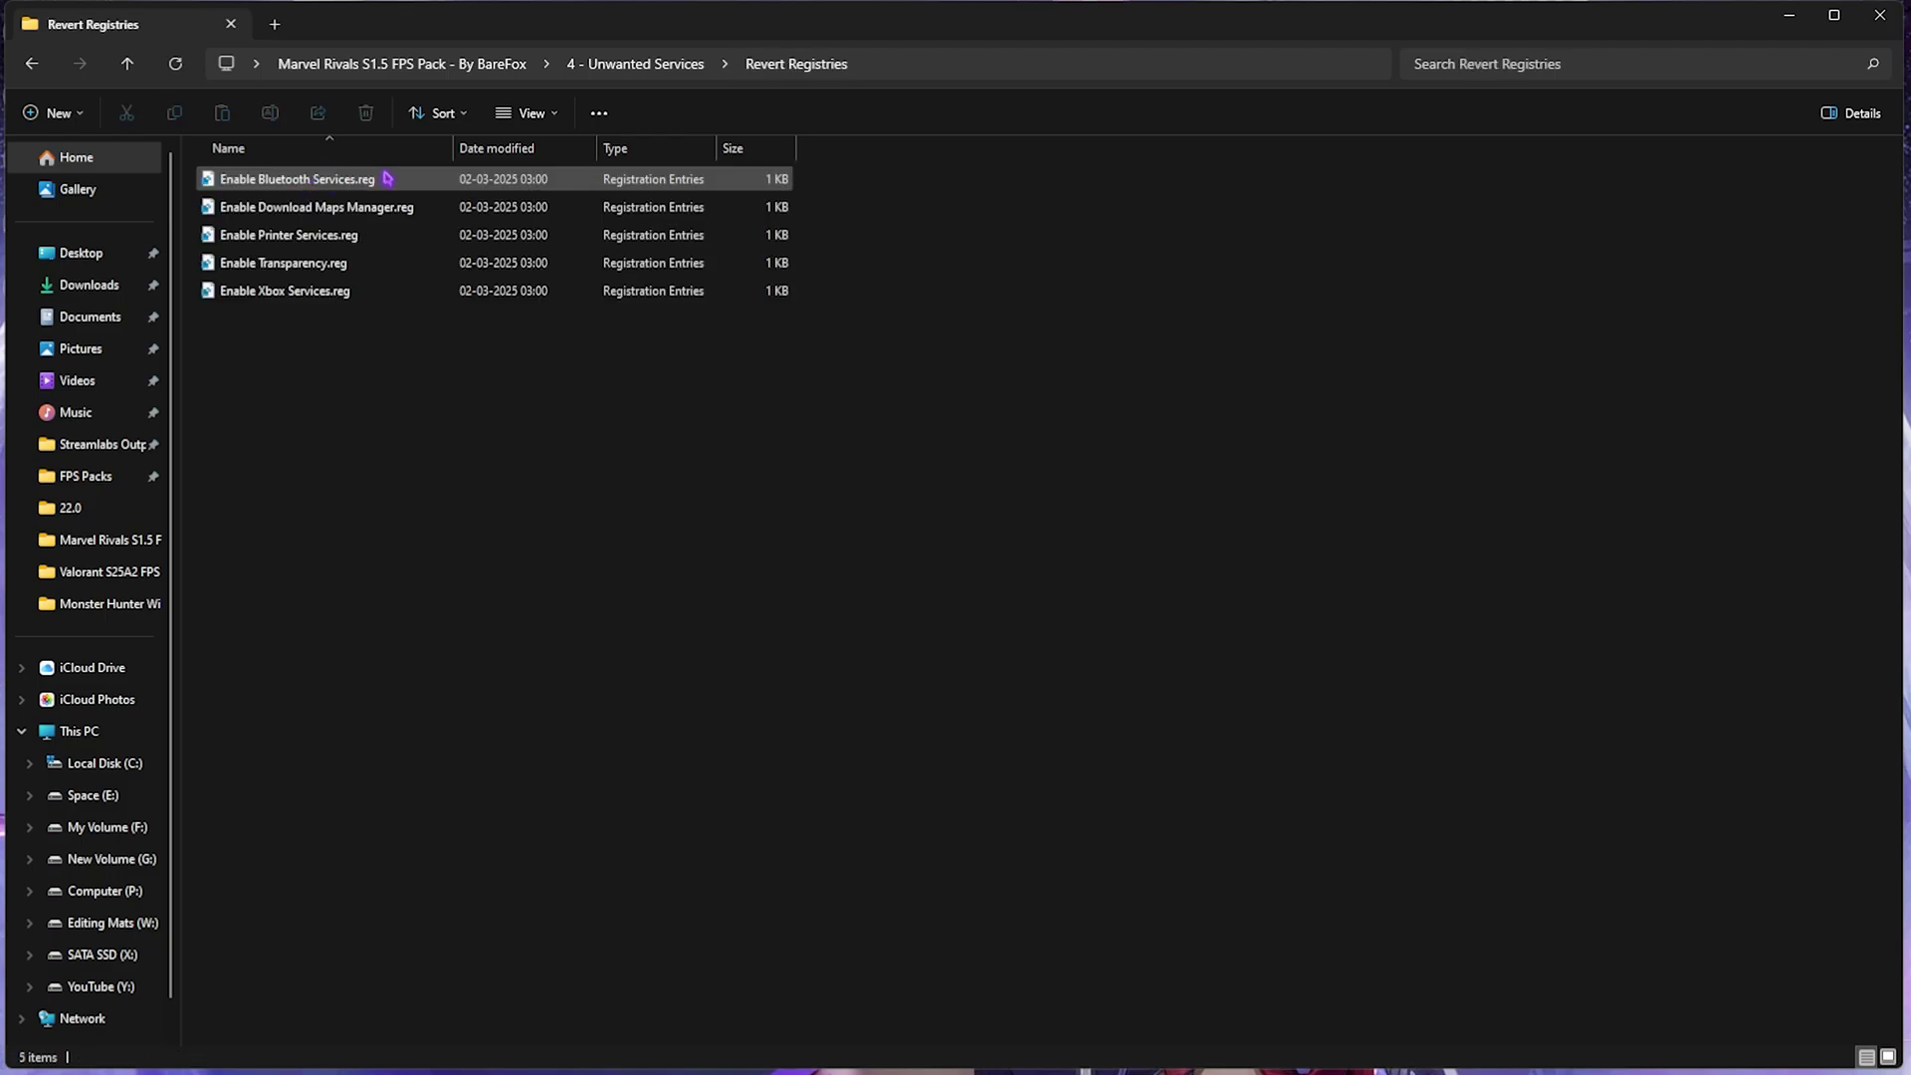
pyautogui.moveTo(299, 438); pyautogui.dragTo(349, 170)
pyautogui.click(355, 362)
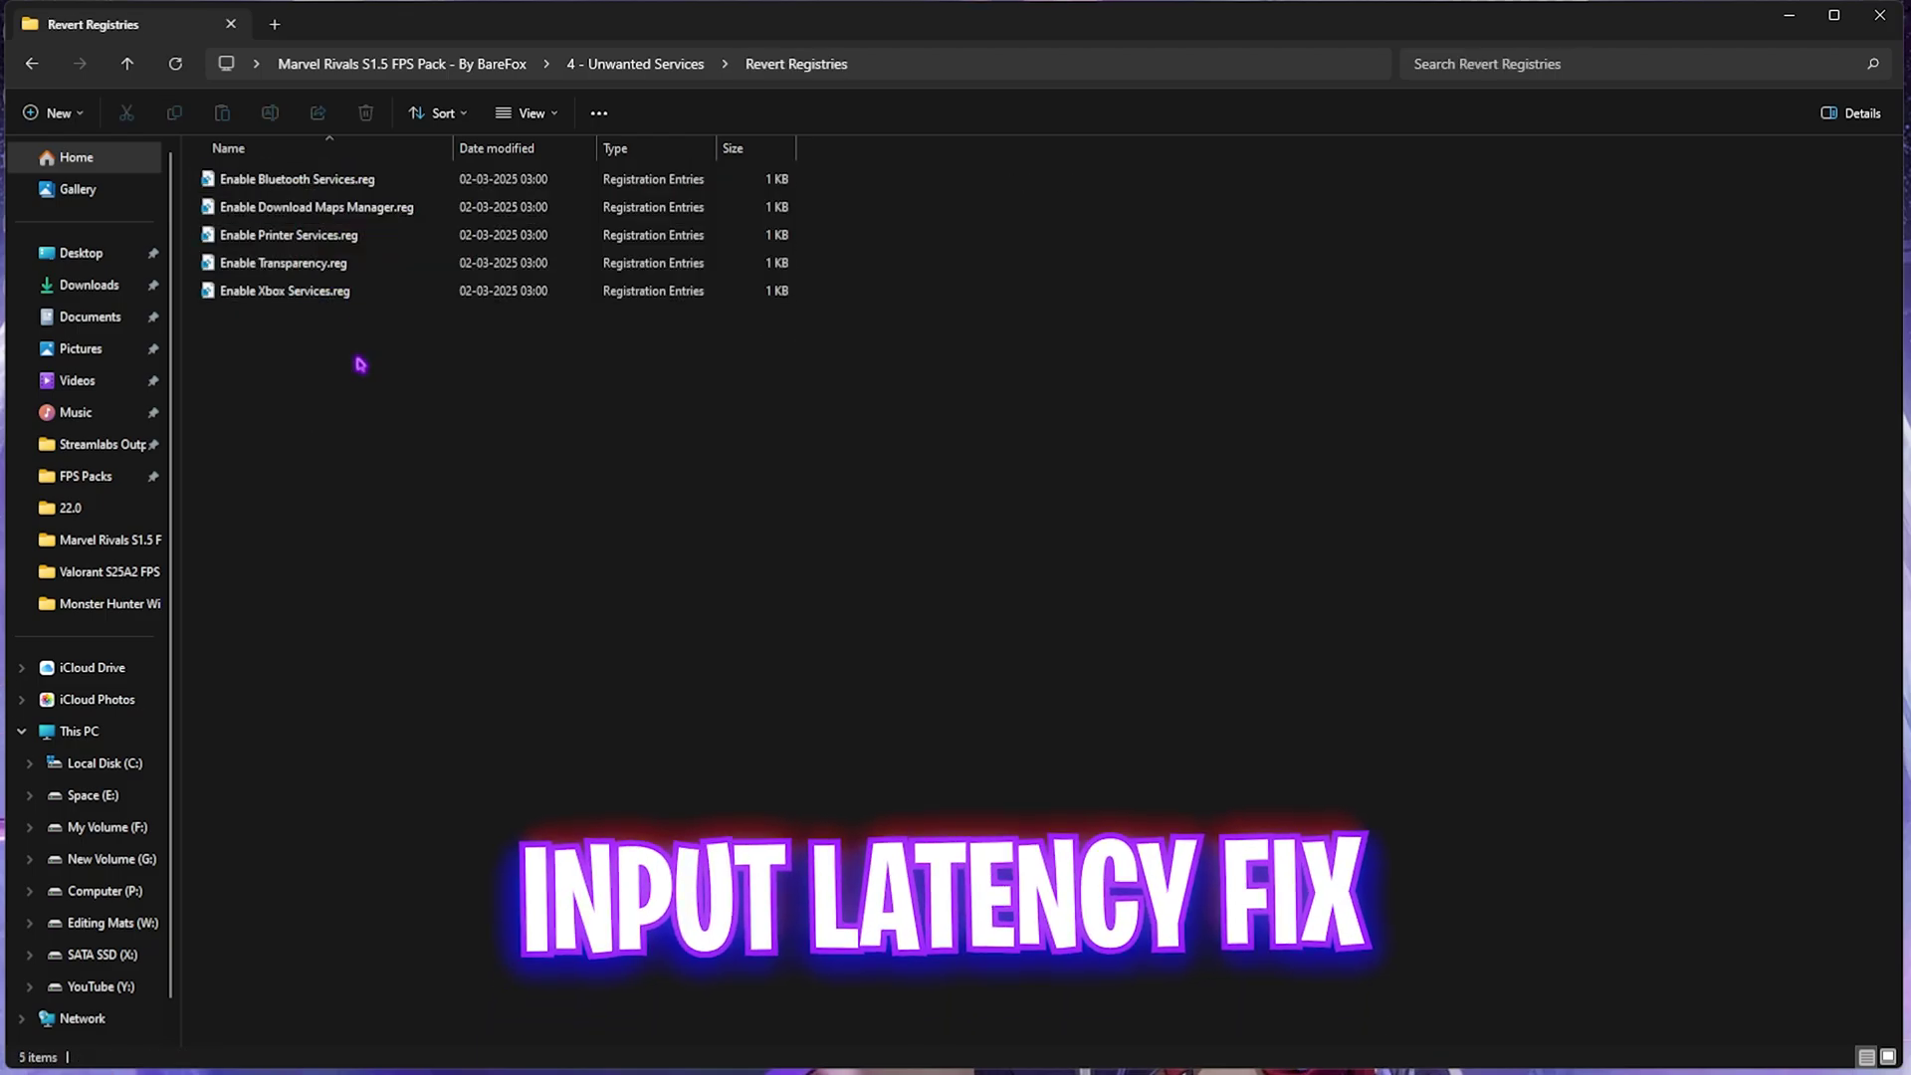
pyautogui.click(402, 64)
pyautogui.click(335, 290)
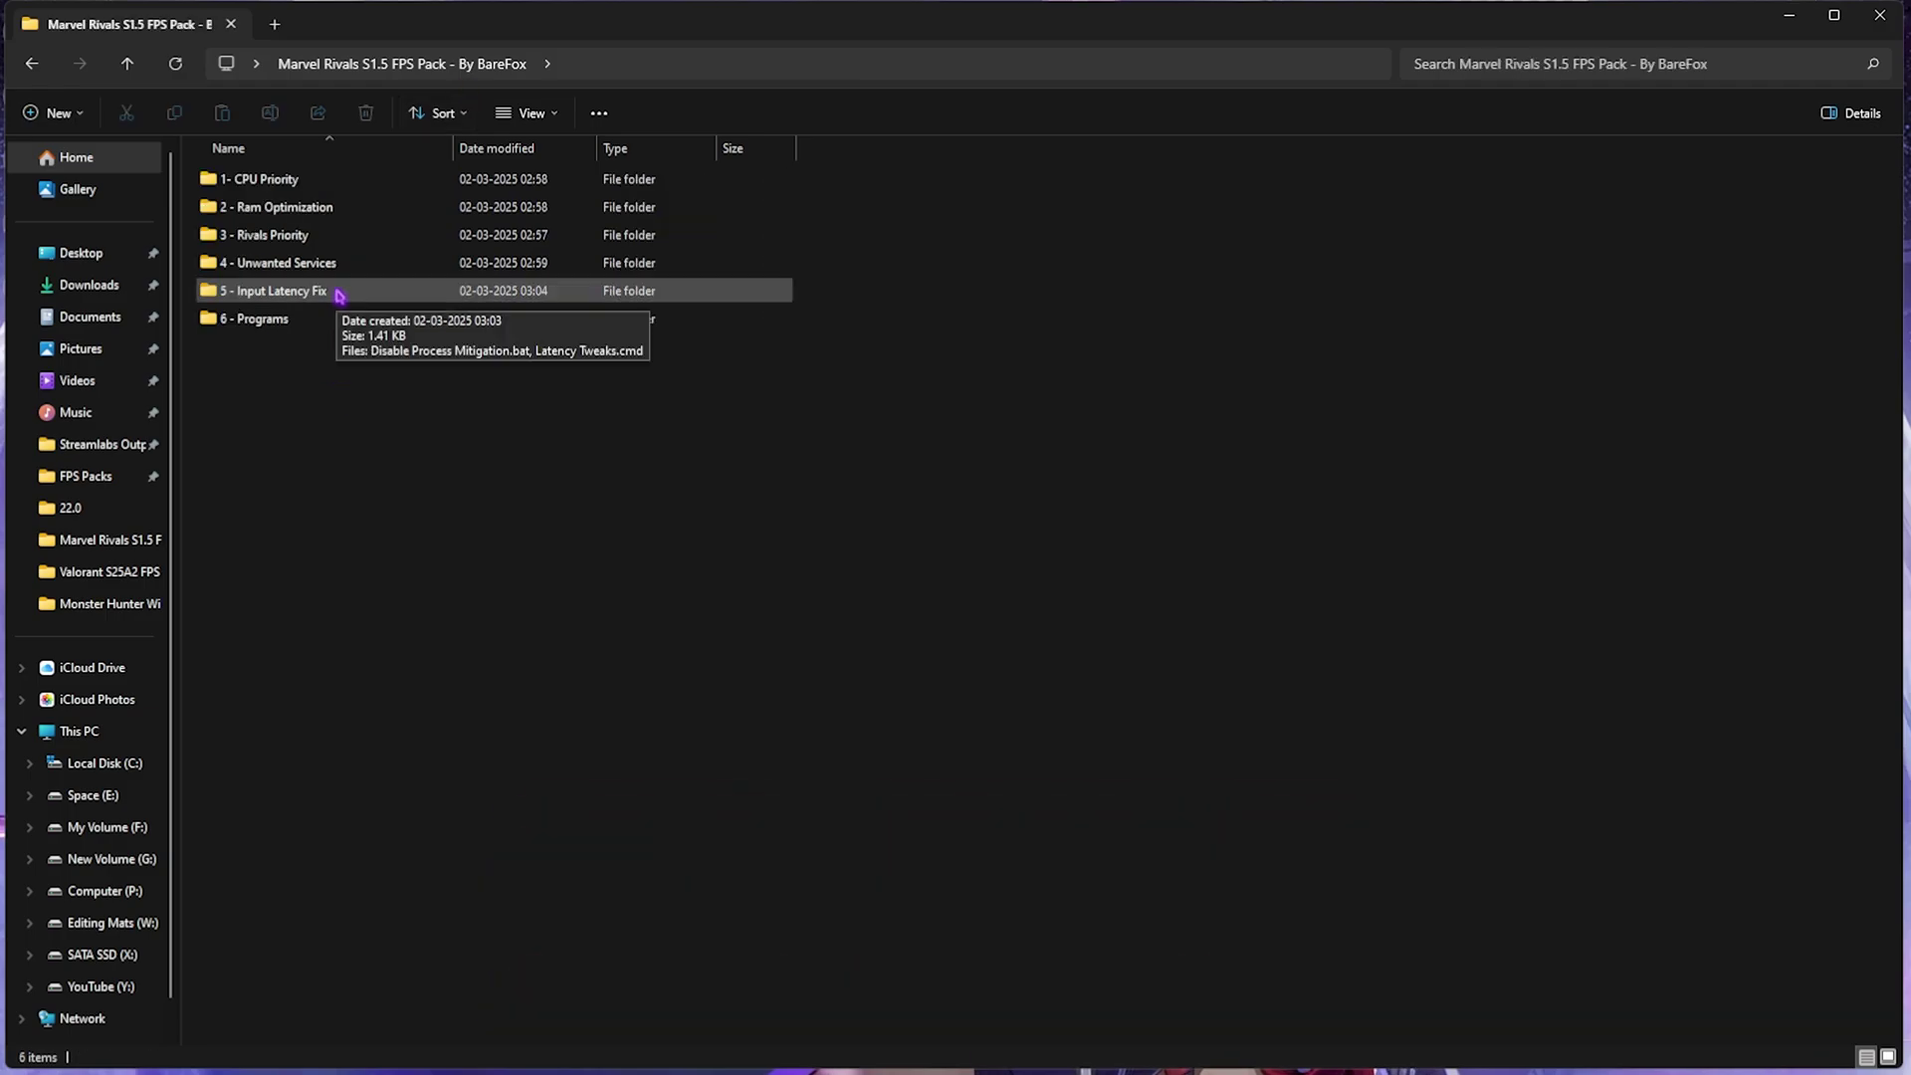
pyautogui.doubleClick(339, 293)
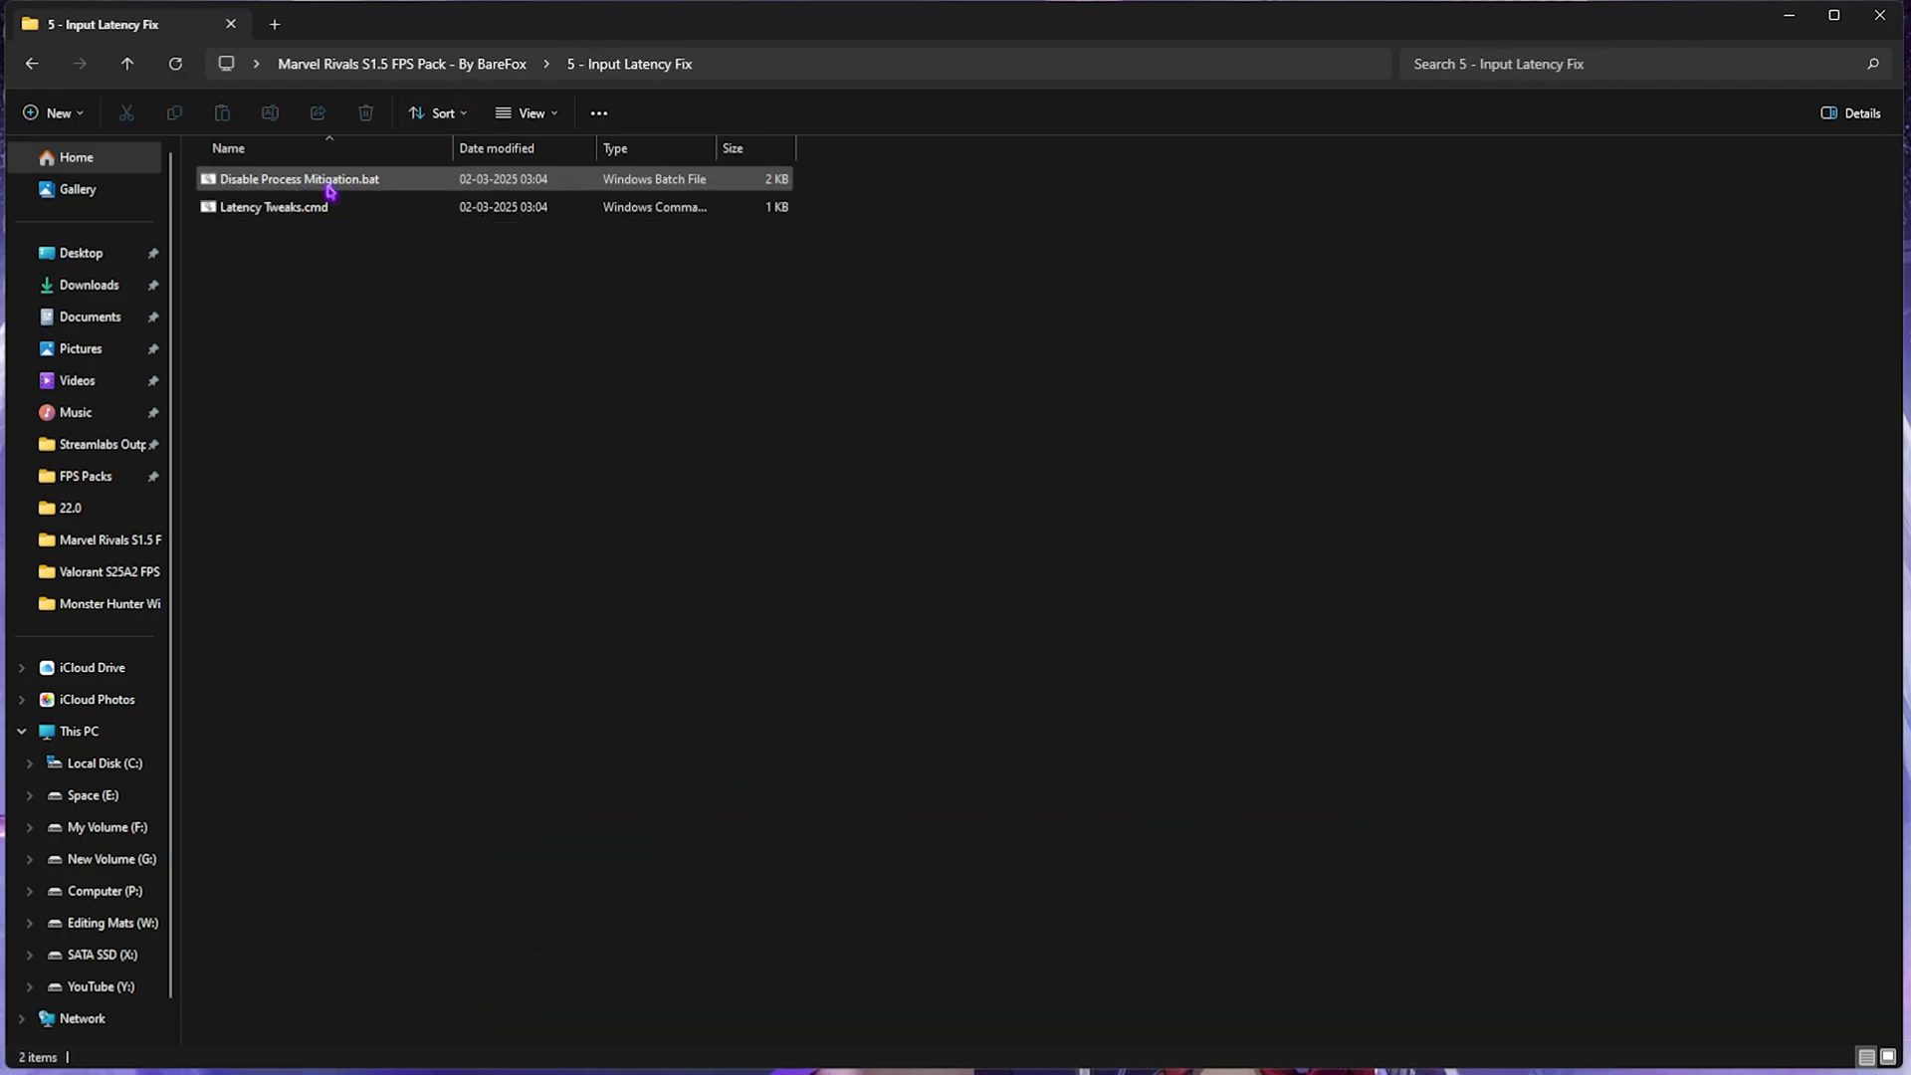
pyautogui.rightClick(329, 191)
pyautogui.click(438, 493)
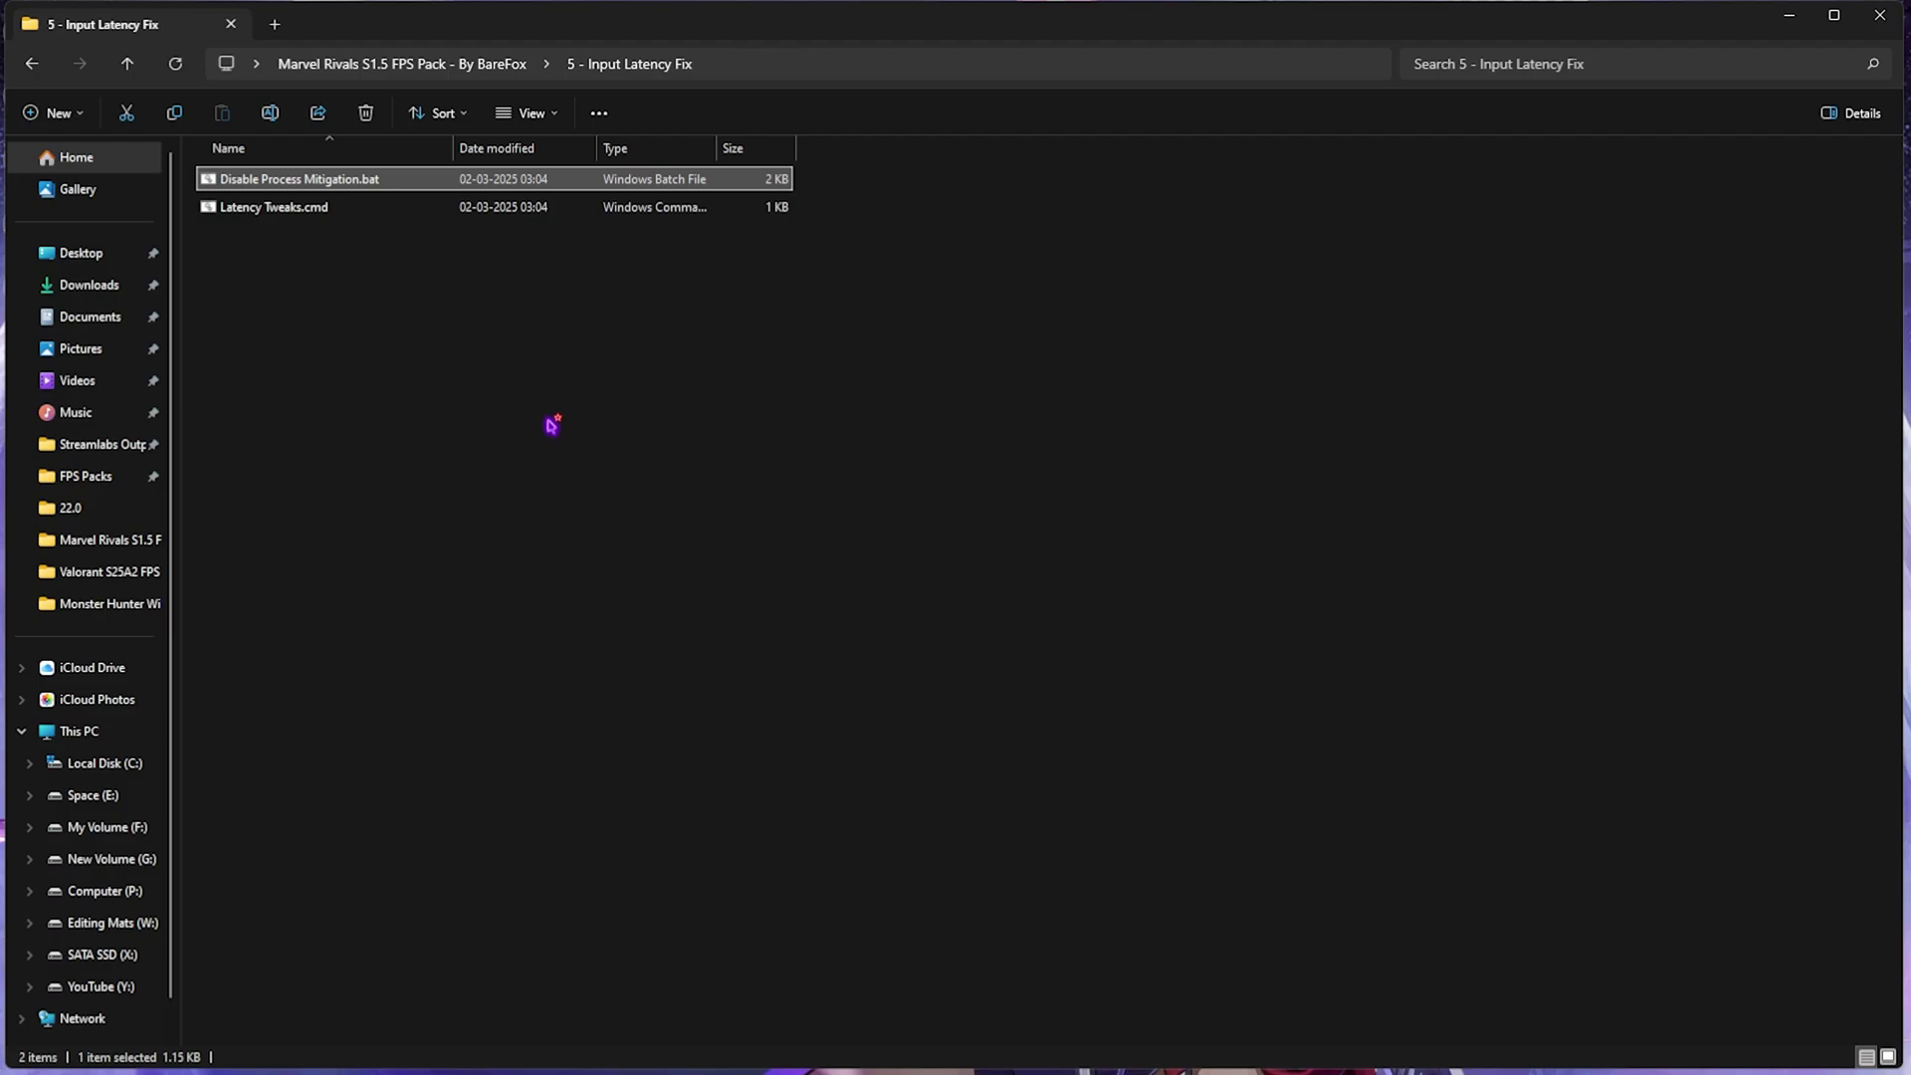
pyautogui.click(1135, 307)
pyautogui.rightClick(292, 209)
pyautogui.rightClick(307, 209)
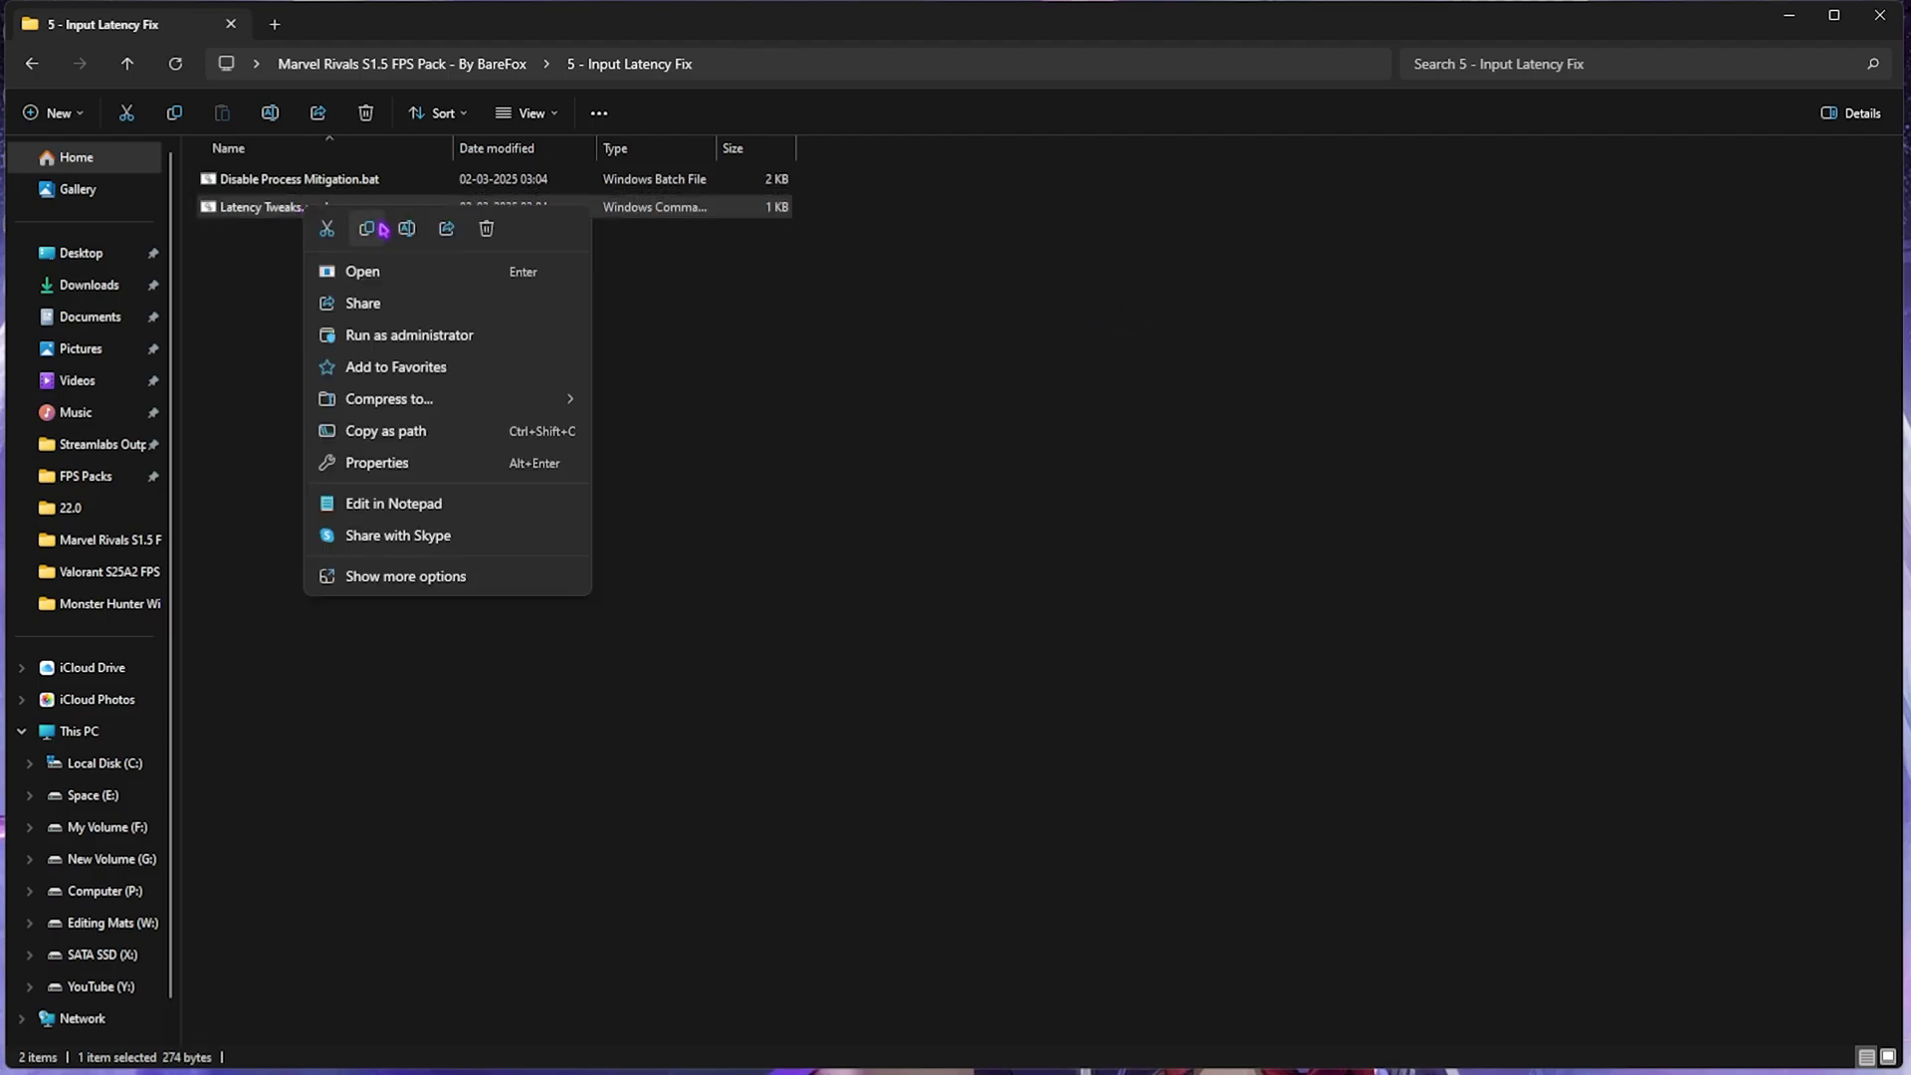
pyautogui.click(392, 505)
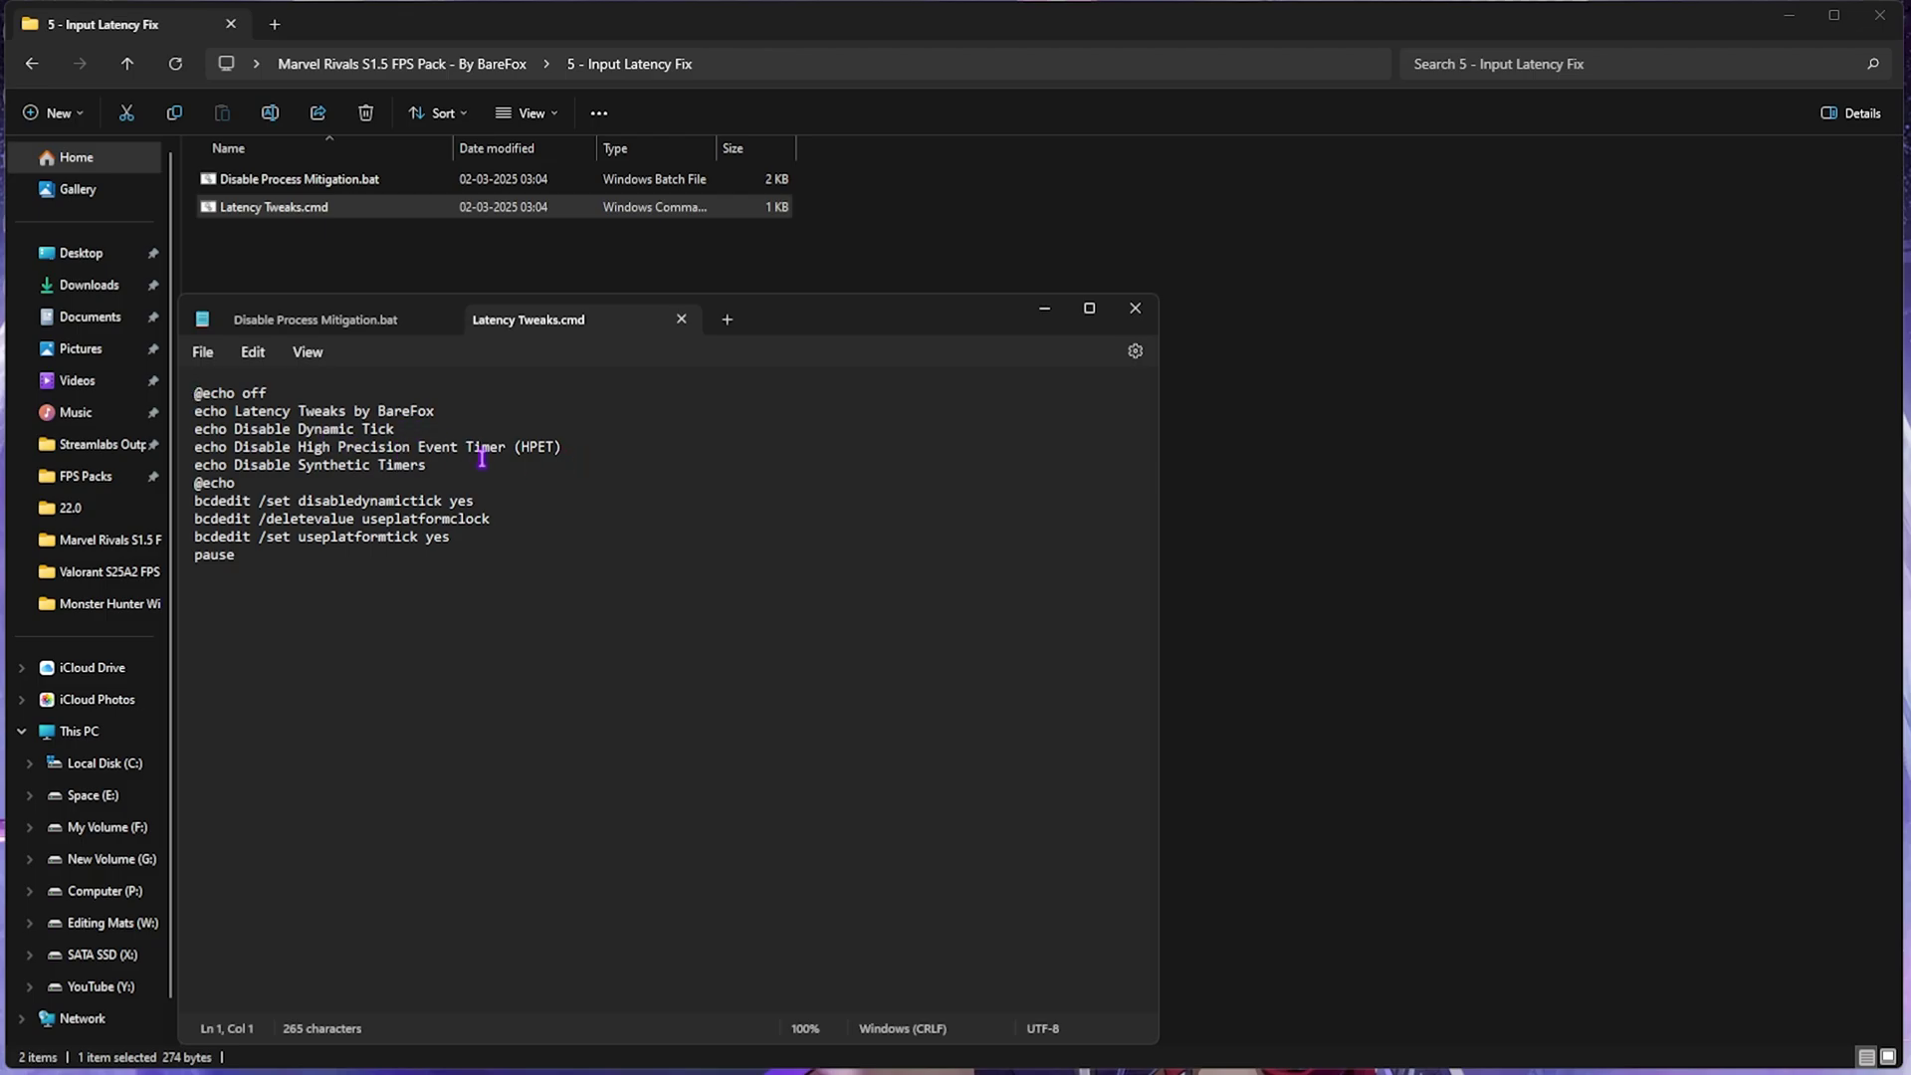
pyautogui.click(681, 319)
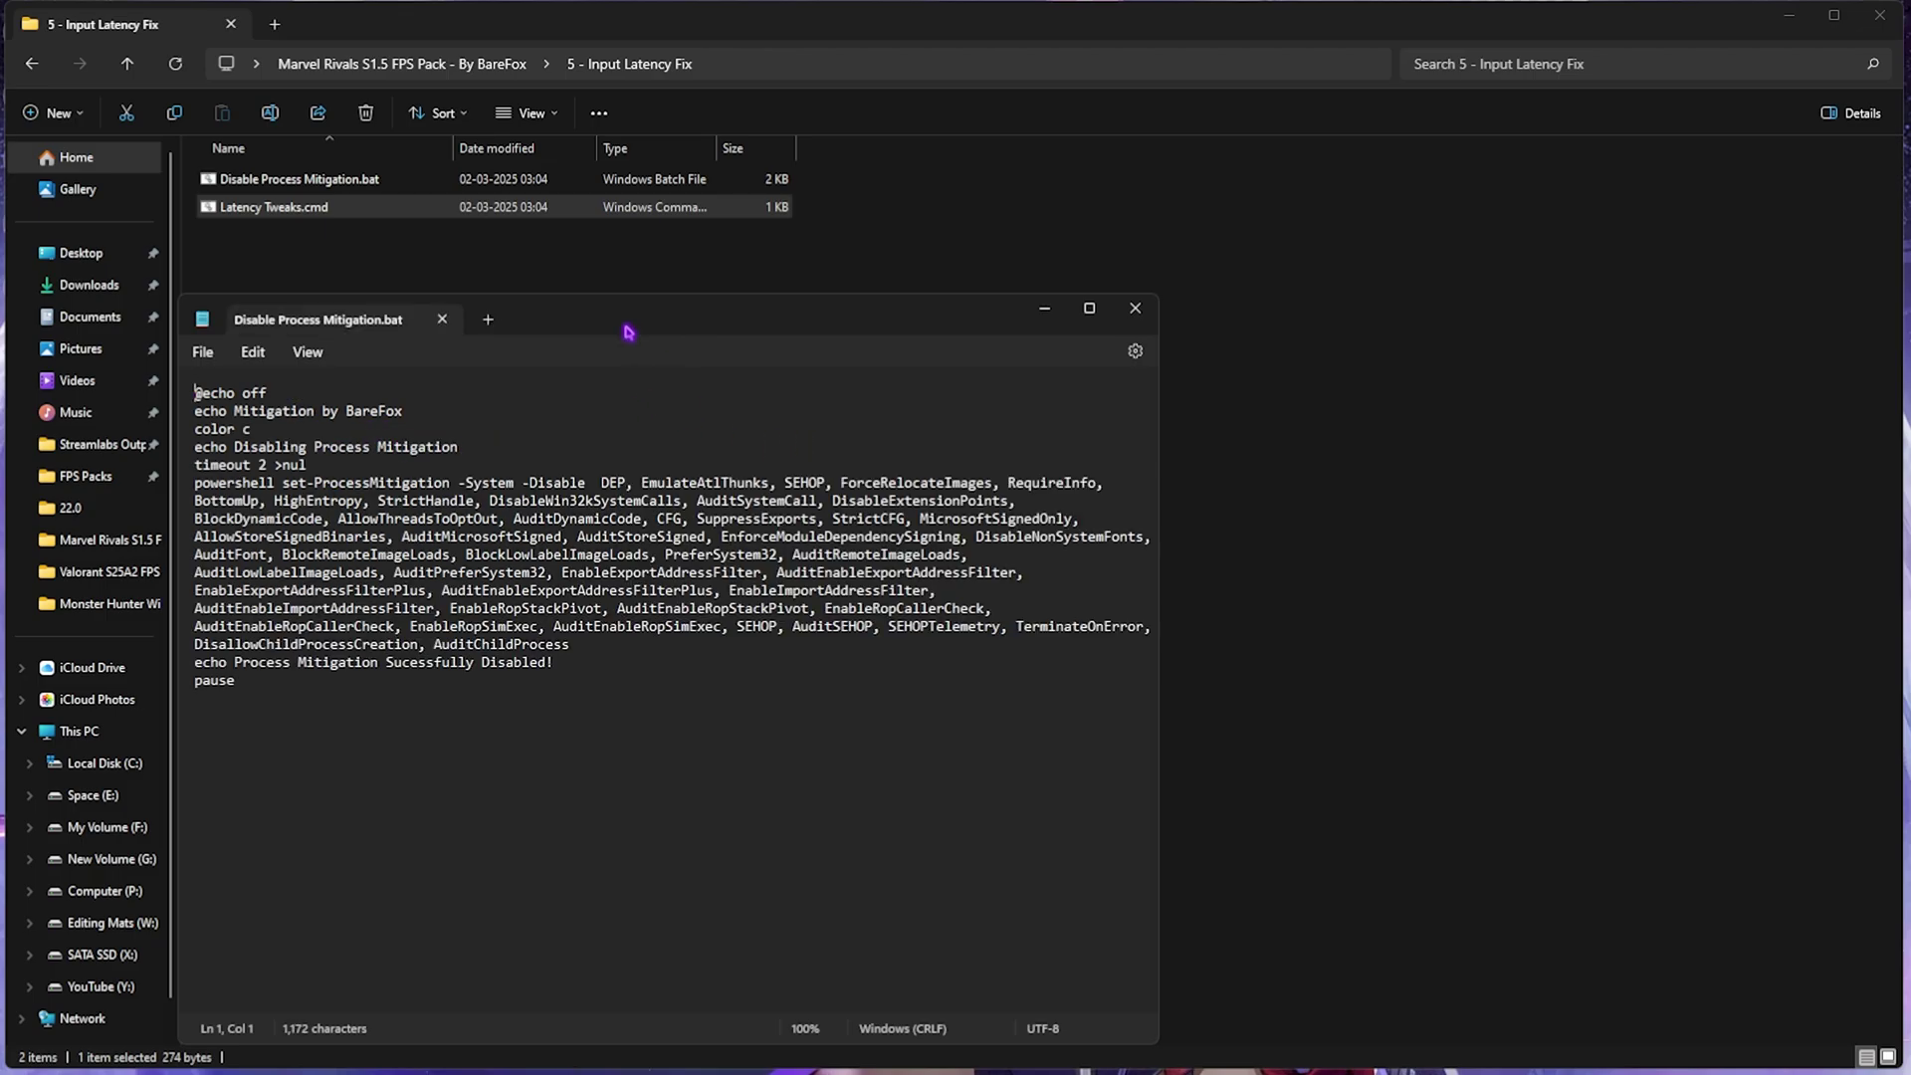
pyautogui.click(443, 319)
pyautogui.rightClick(474, 183)
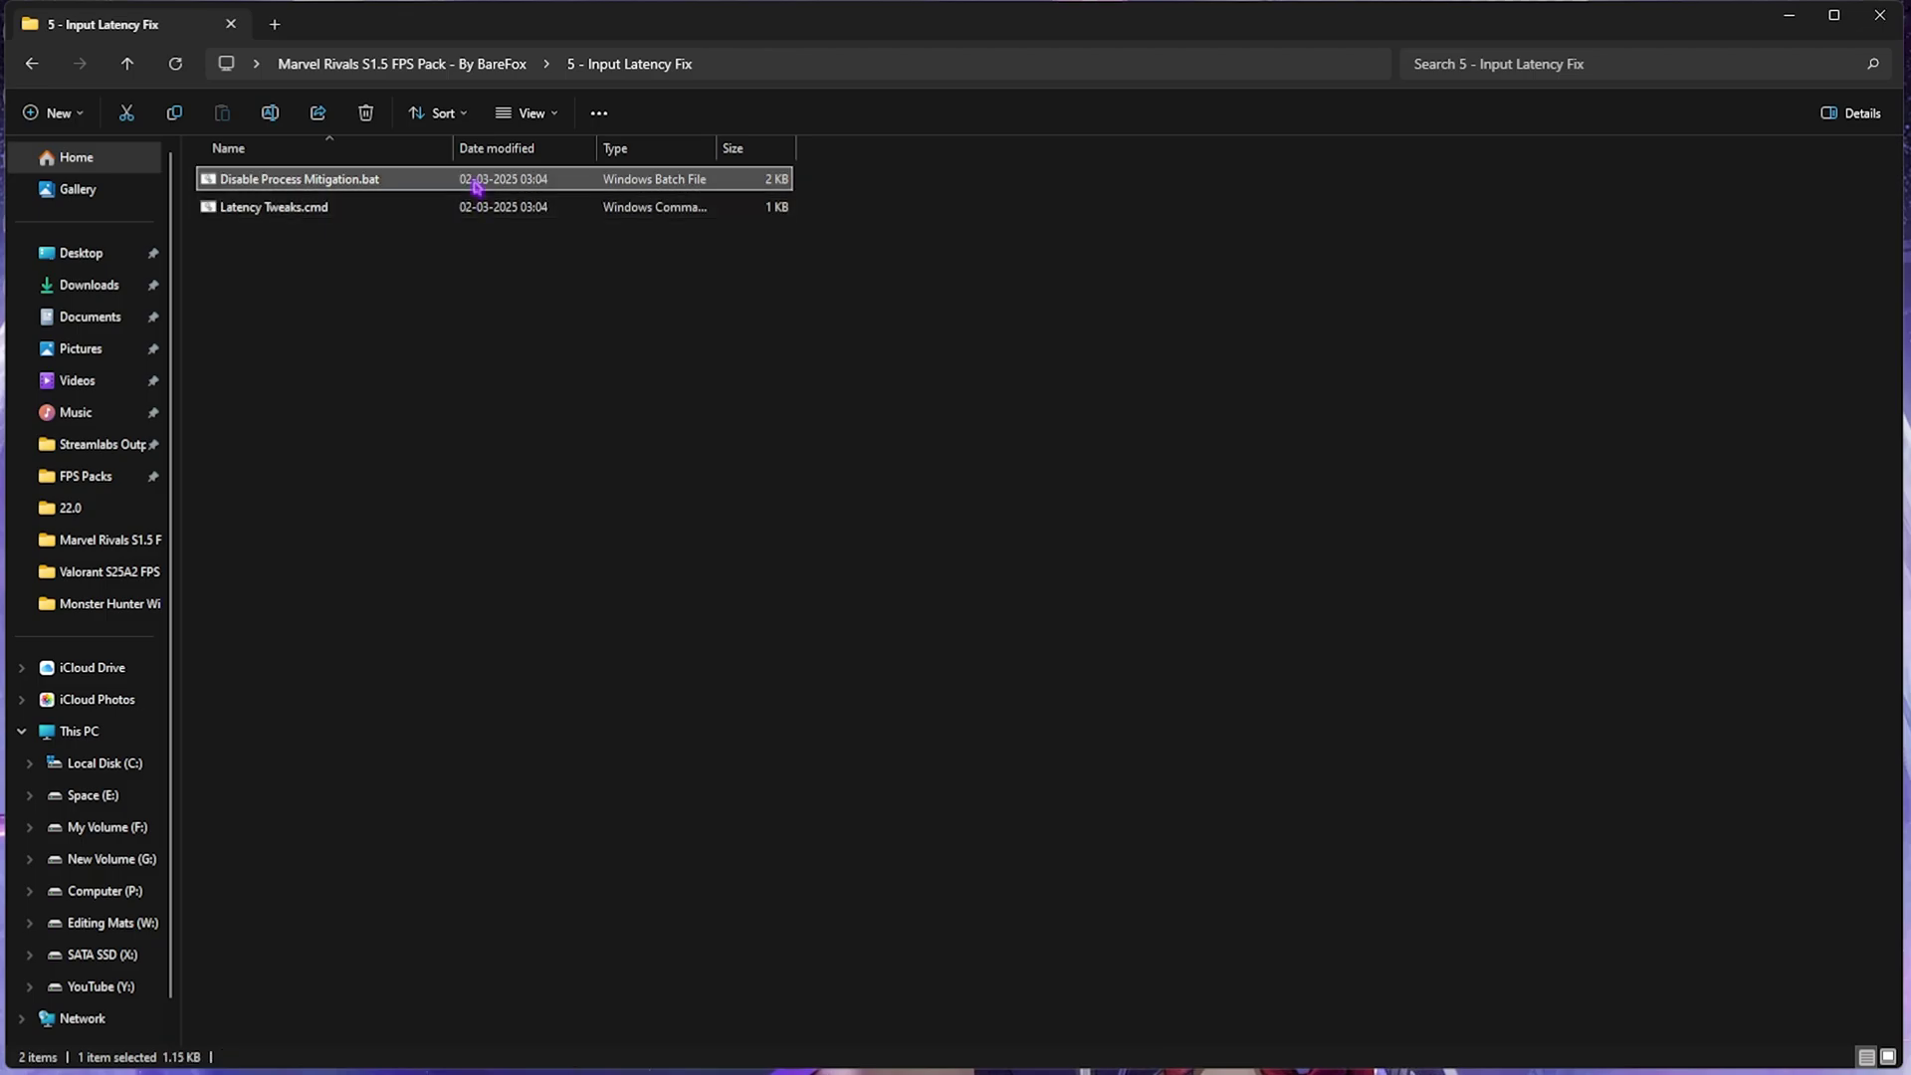
pyautogui.click(332, 310)
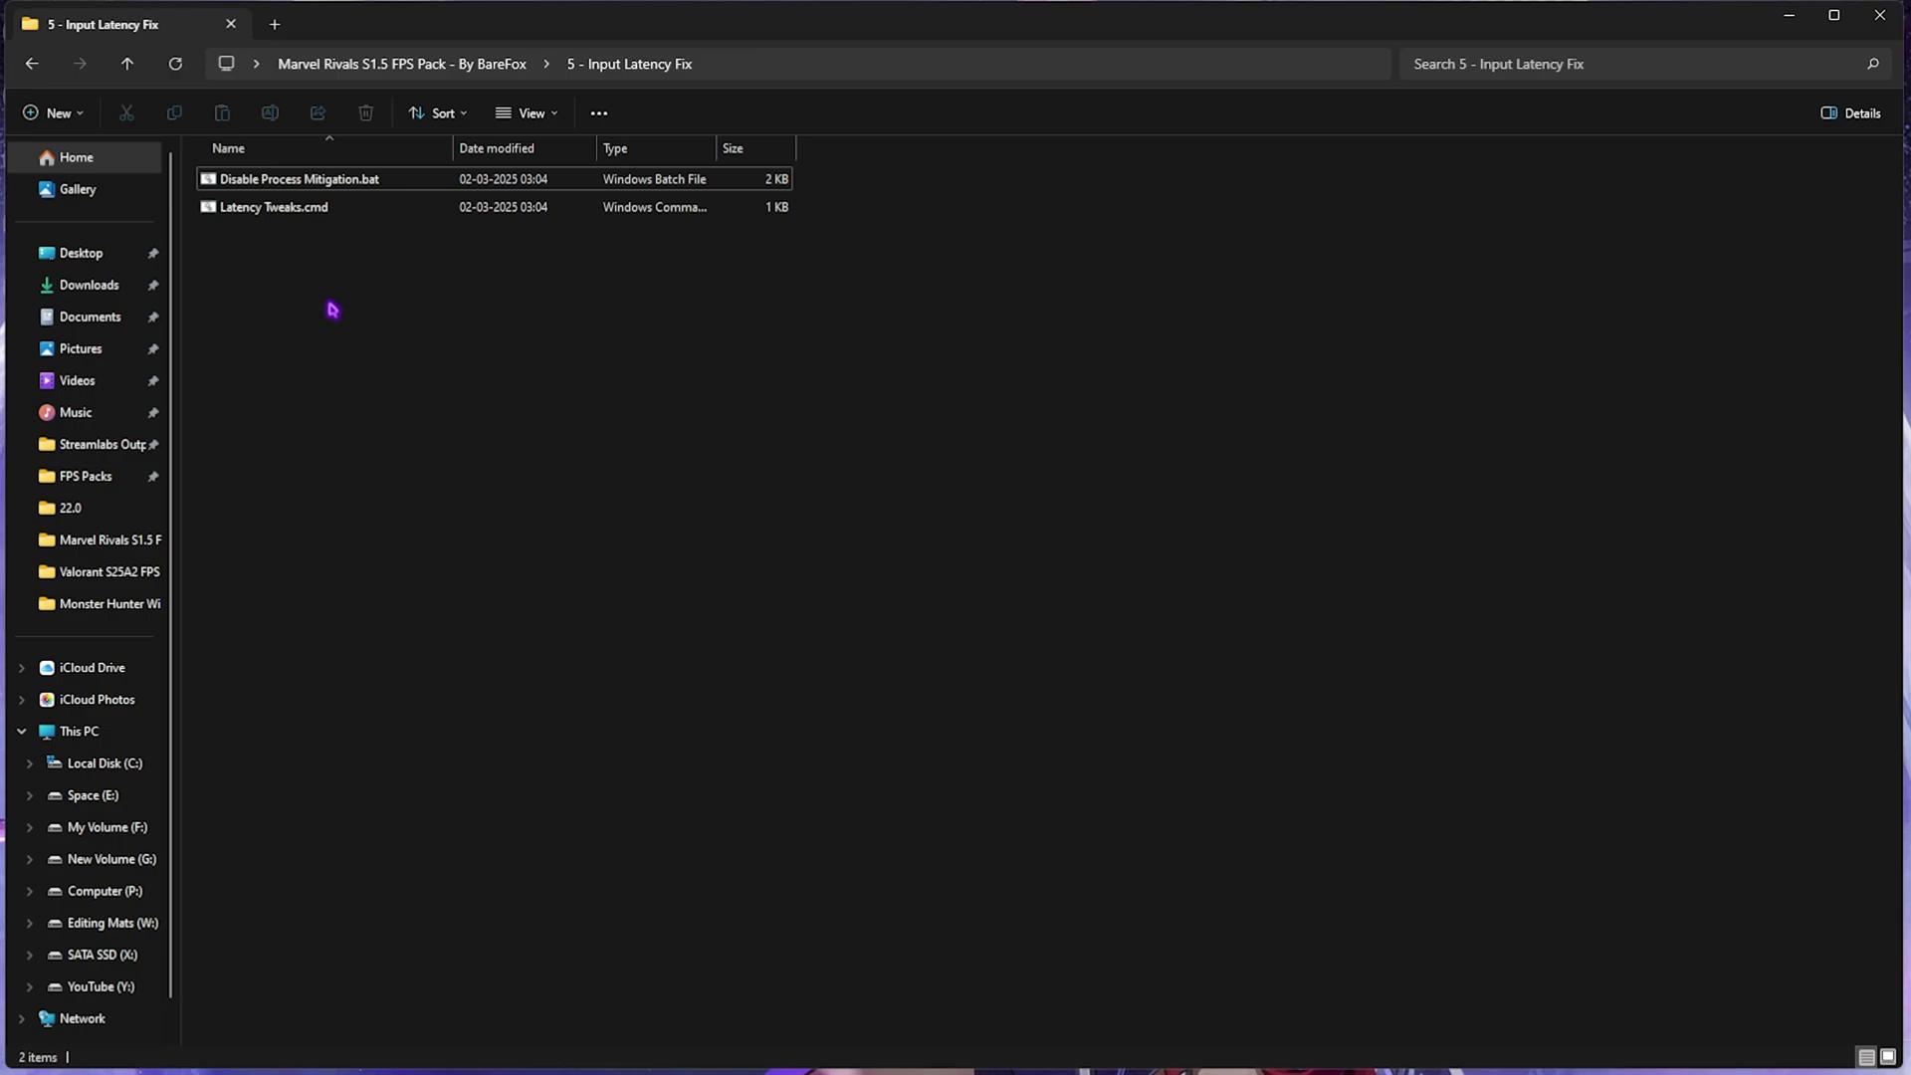
pyautogui.hotkey('alt', 'Up')
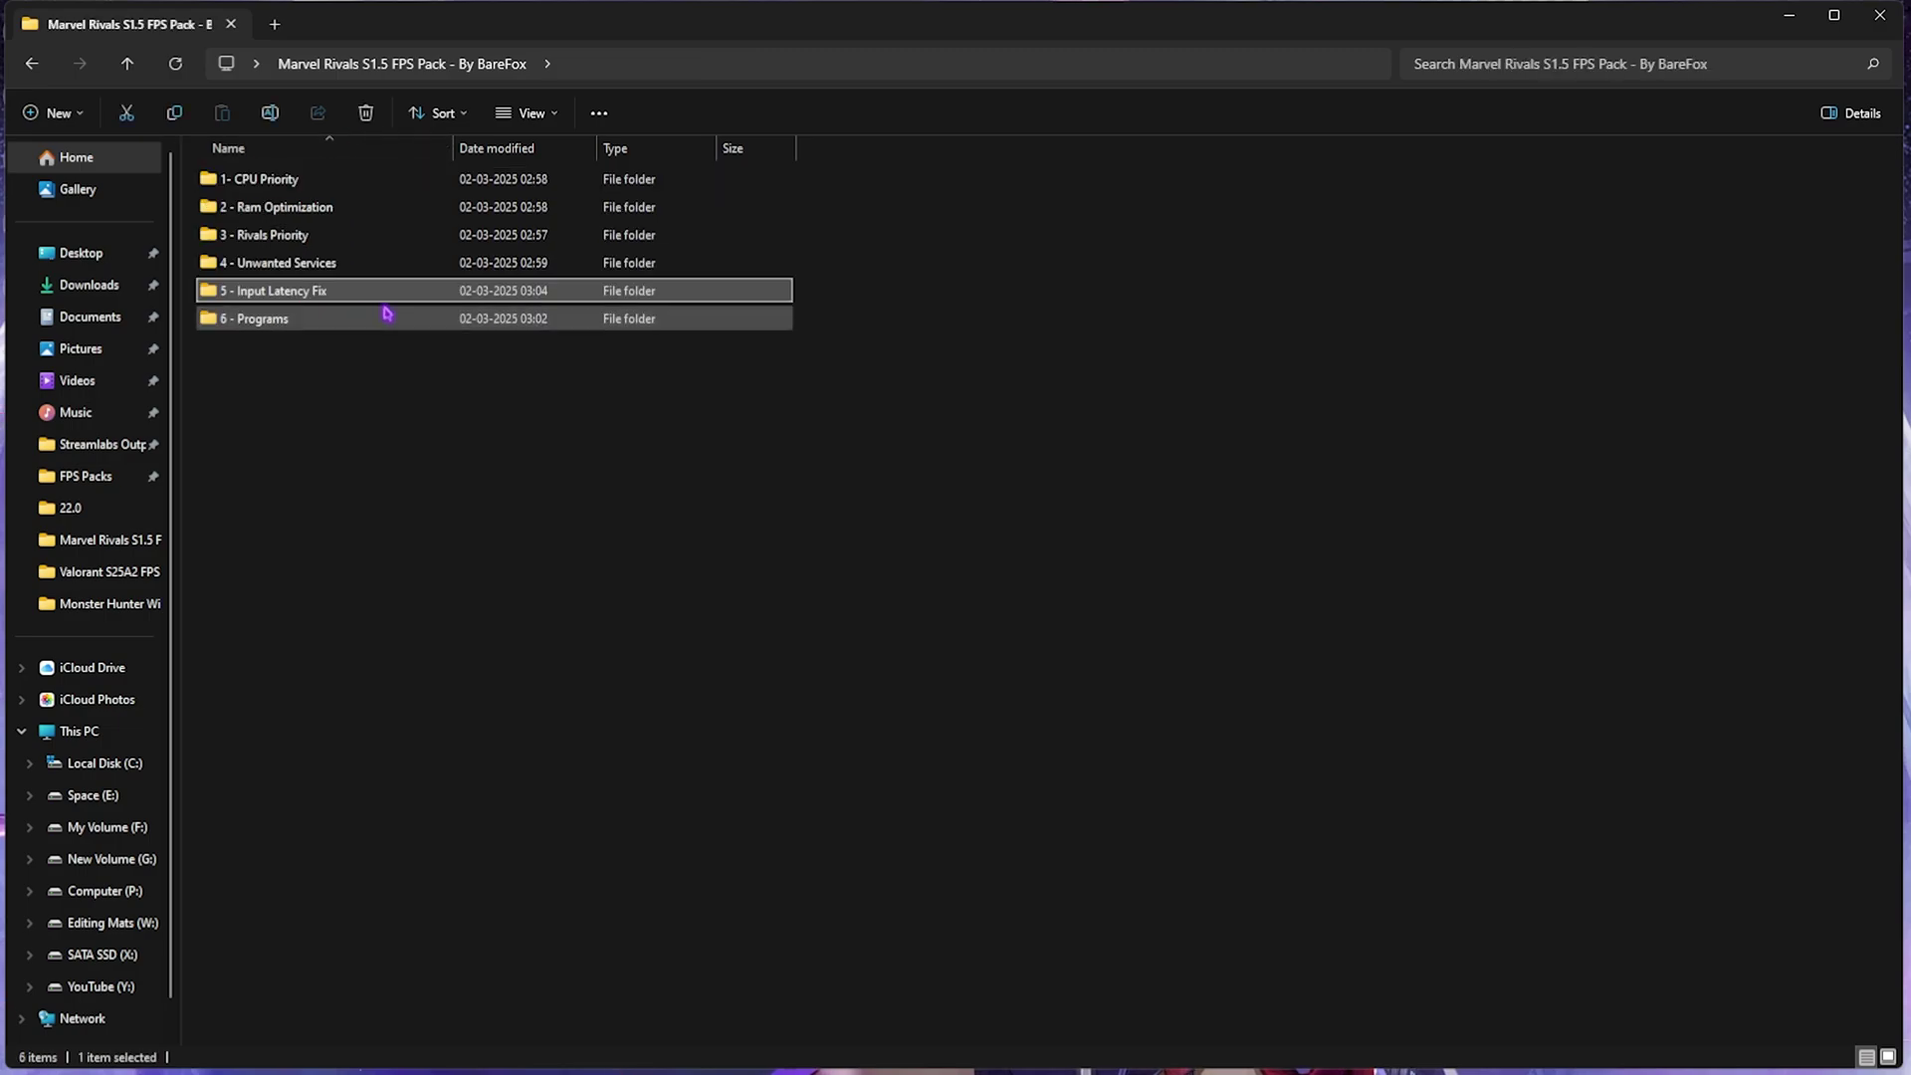
# In 6 - Programs, run Clean Temporary Files.bat as administrator to delete all temporary files
pyautogui.doubleClick(373, 319)
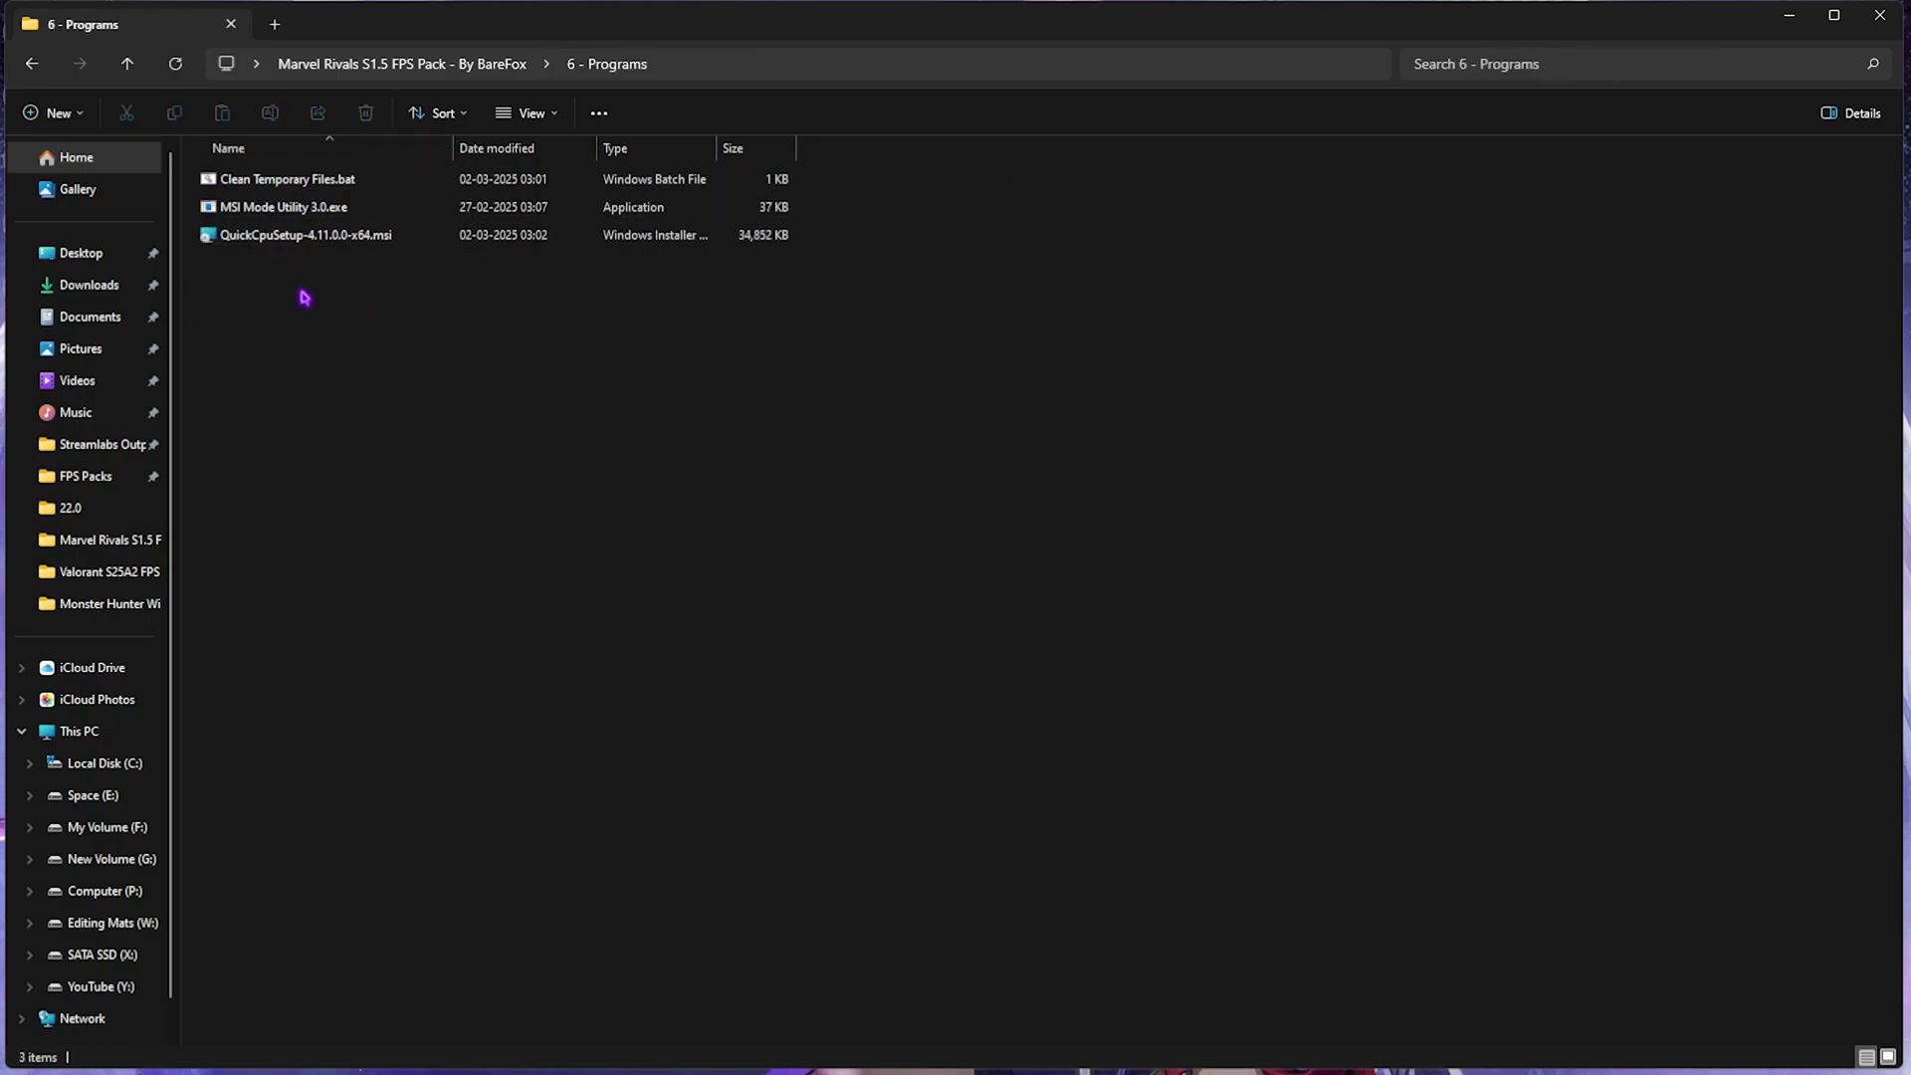
pyautogui.moveTo(301, 292); pyautogui.dragTo(355, 179)
pyautogui.click(312, 180)
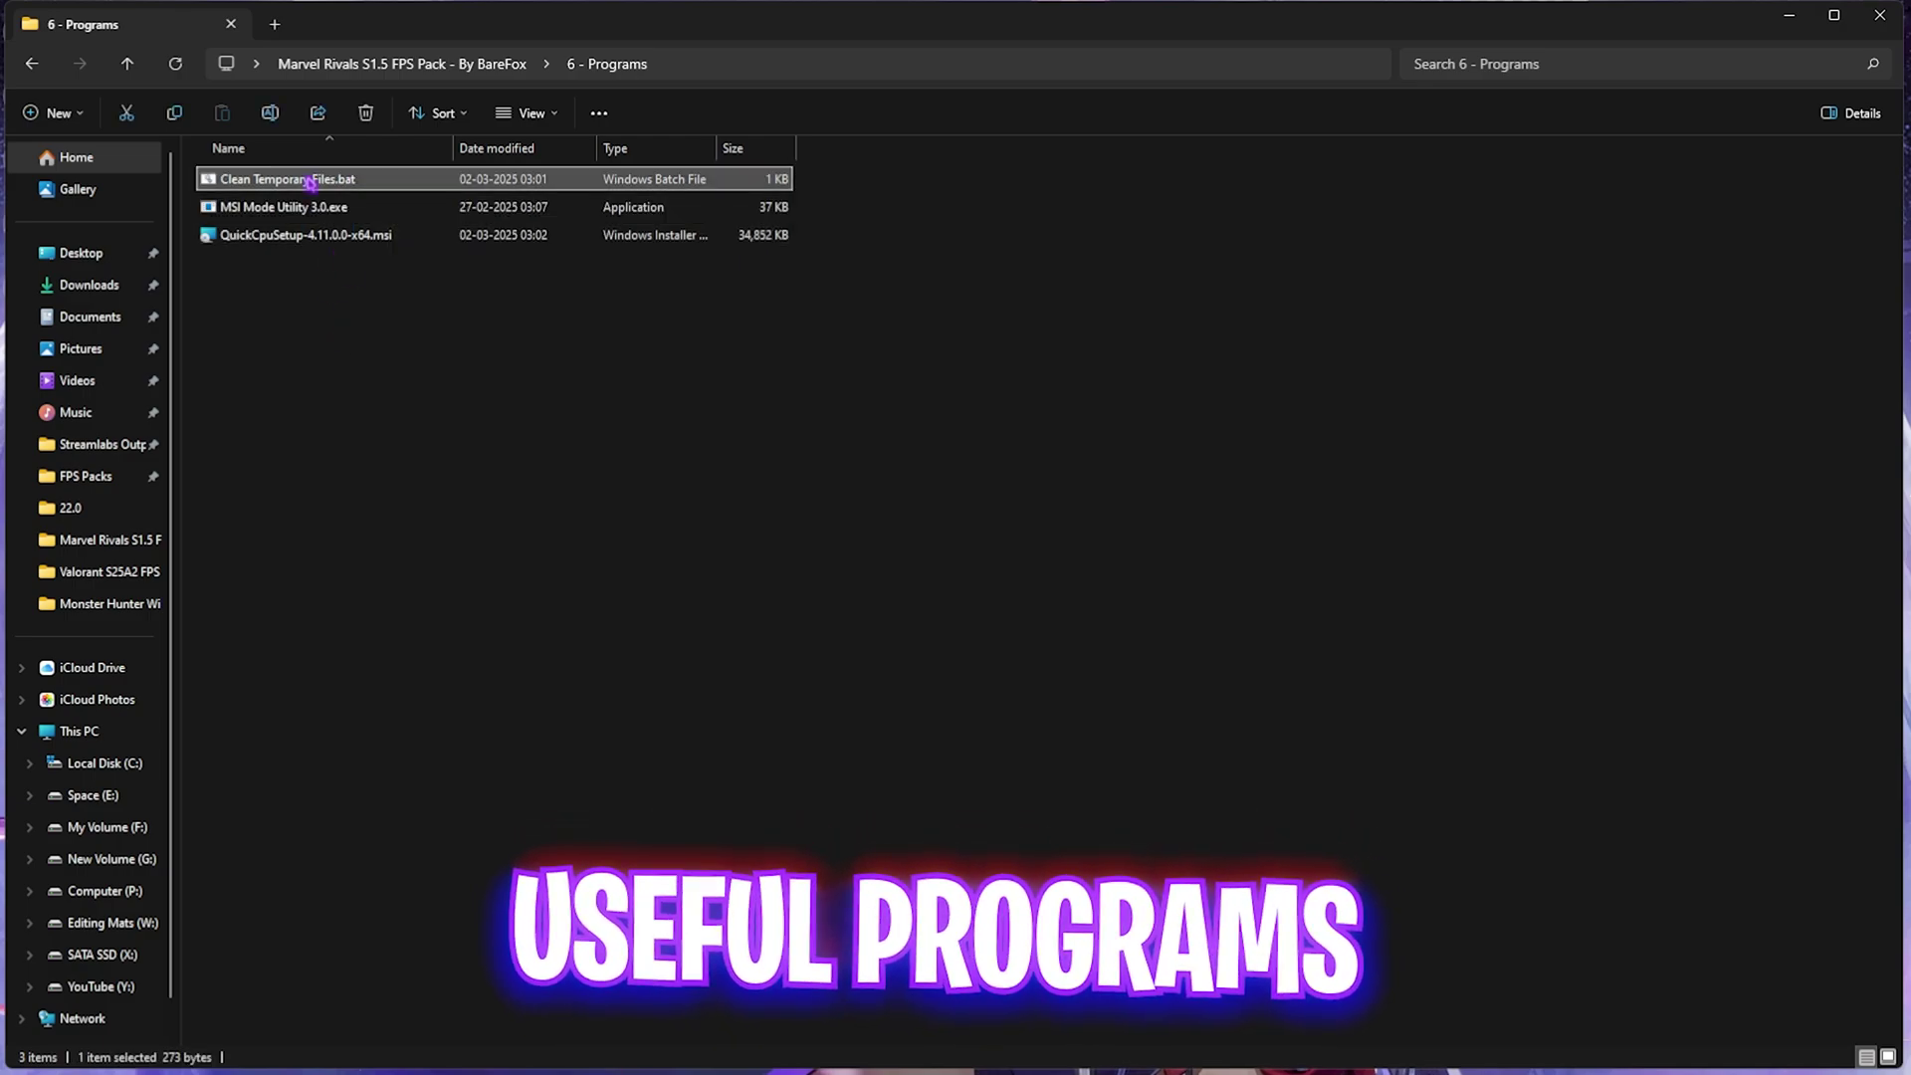
pyautogui.rightClick(312, 182)
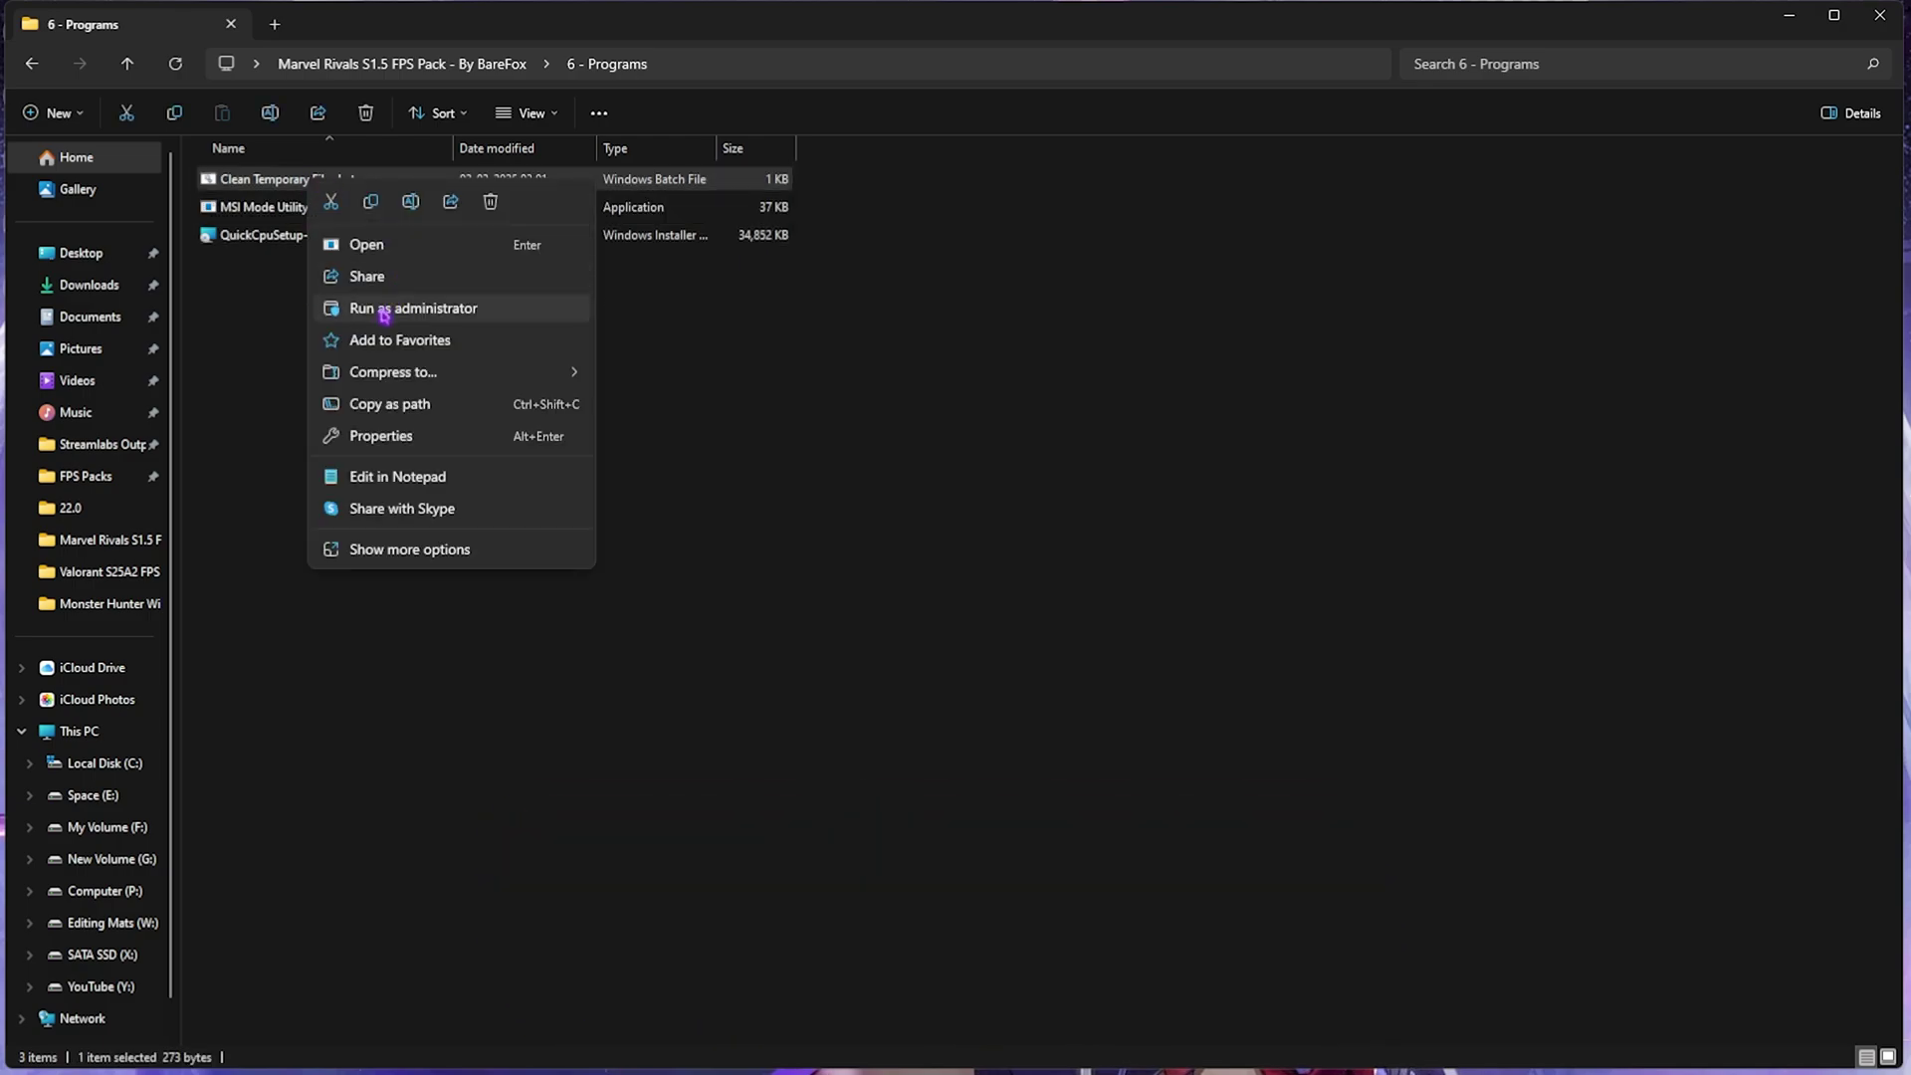
pyautogui.click(384, 310)
pyautogui.click(877, 623)
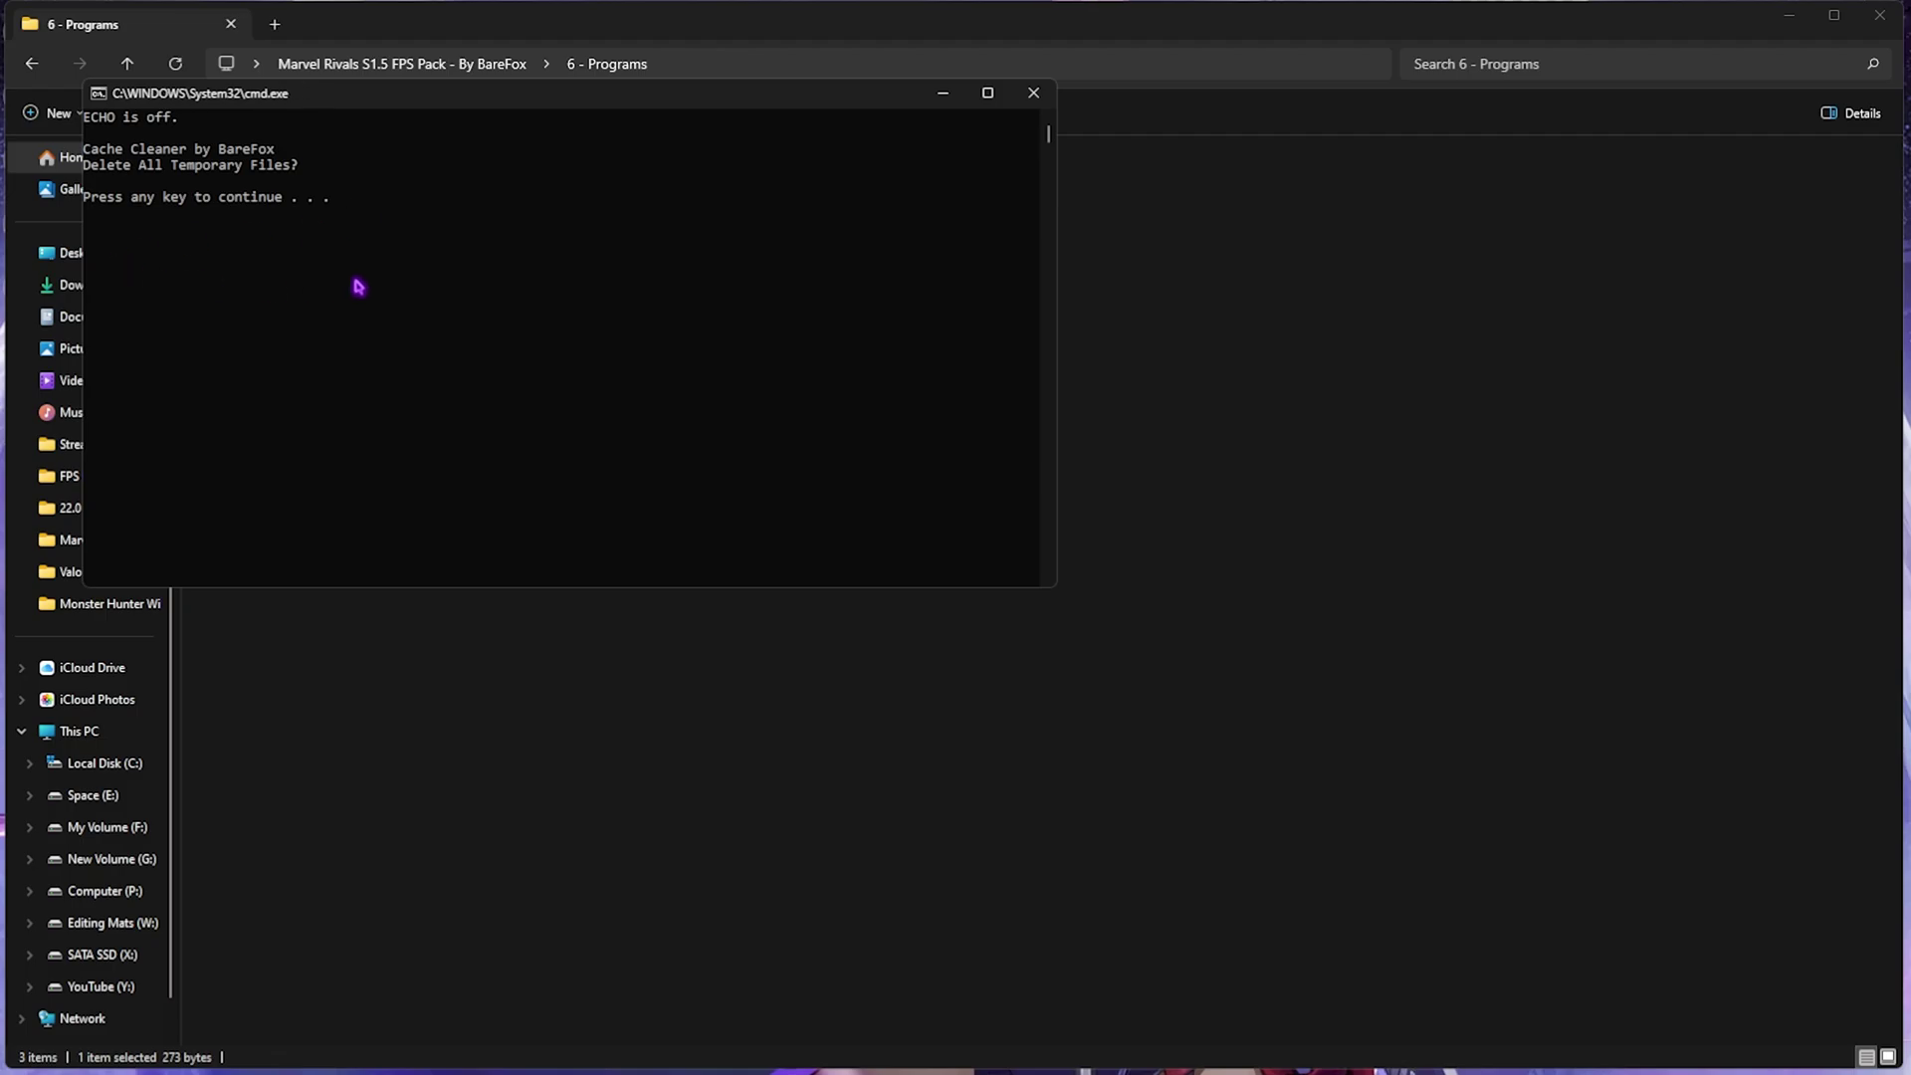
pyautogui.click(304, 199)
pyautogui.click(318, 198)
pyautogui.press('Return')
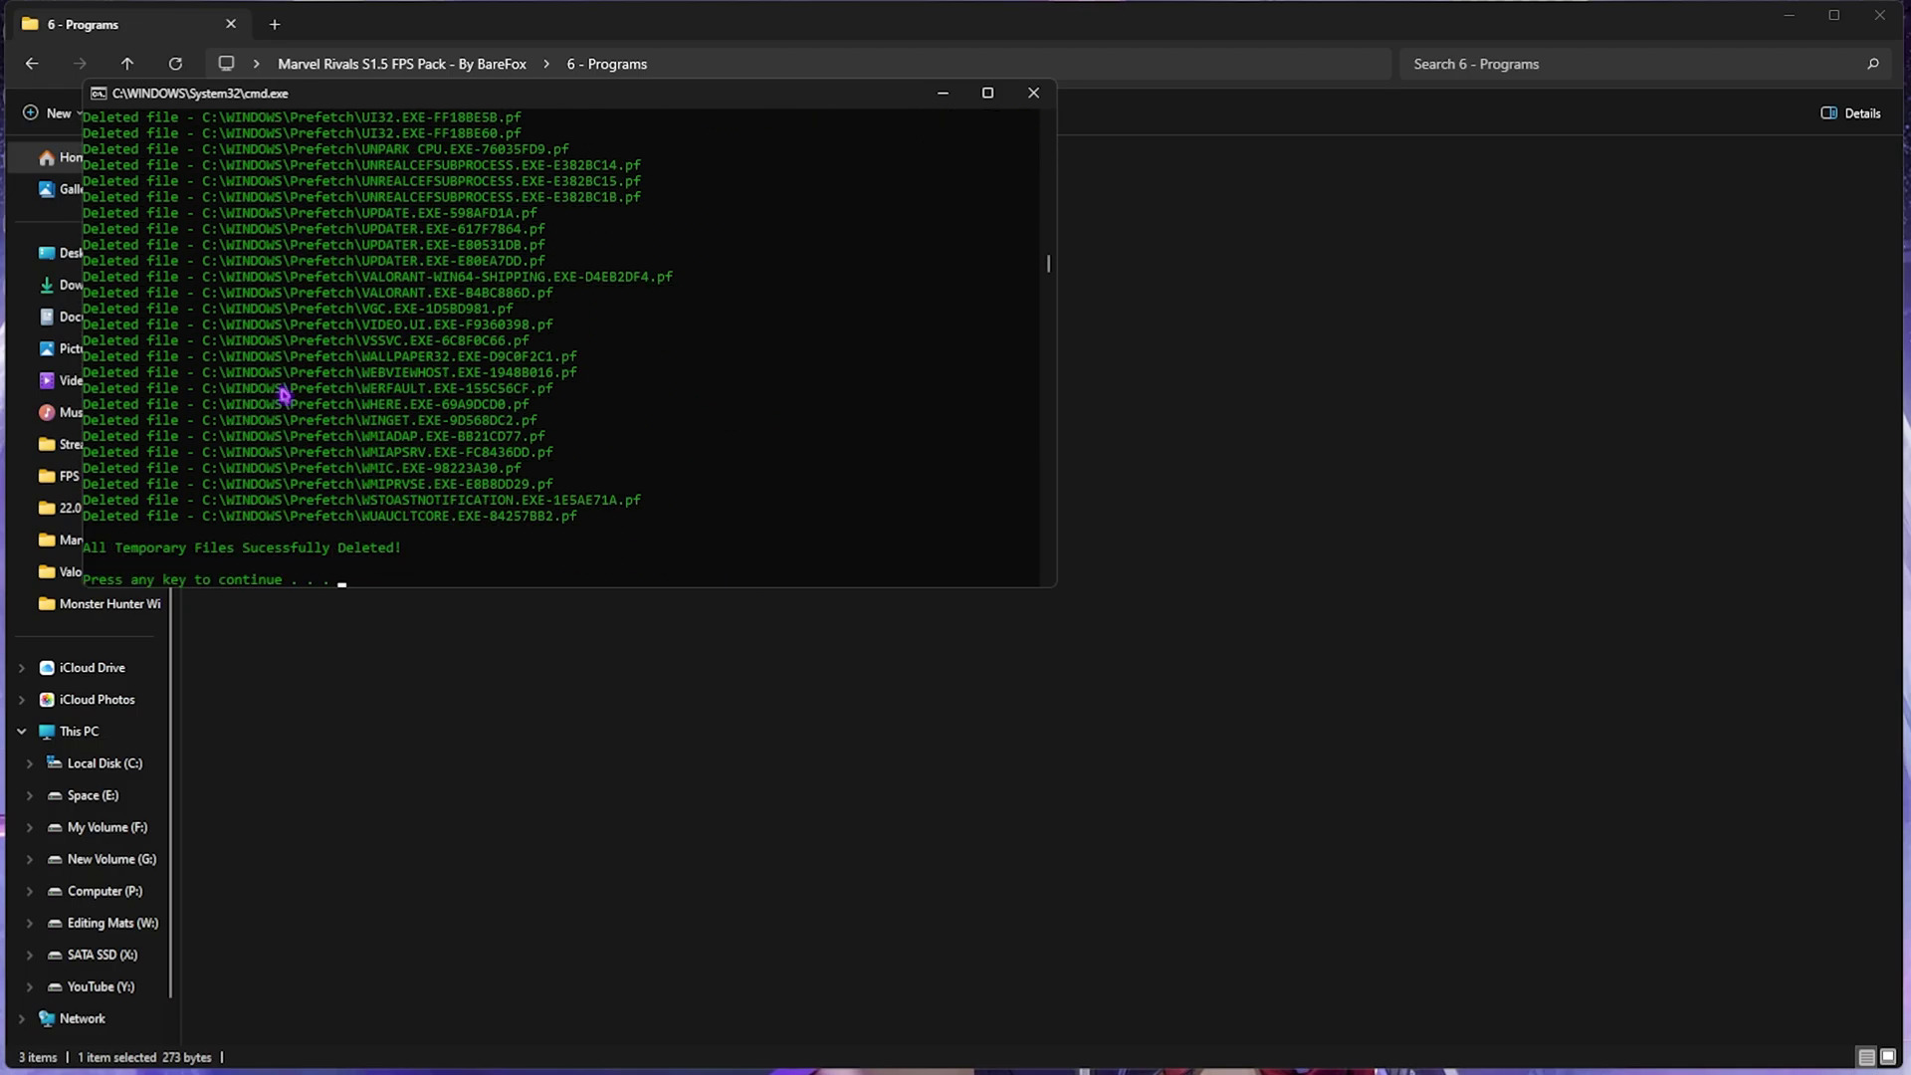
pyautogui.press('Return')
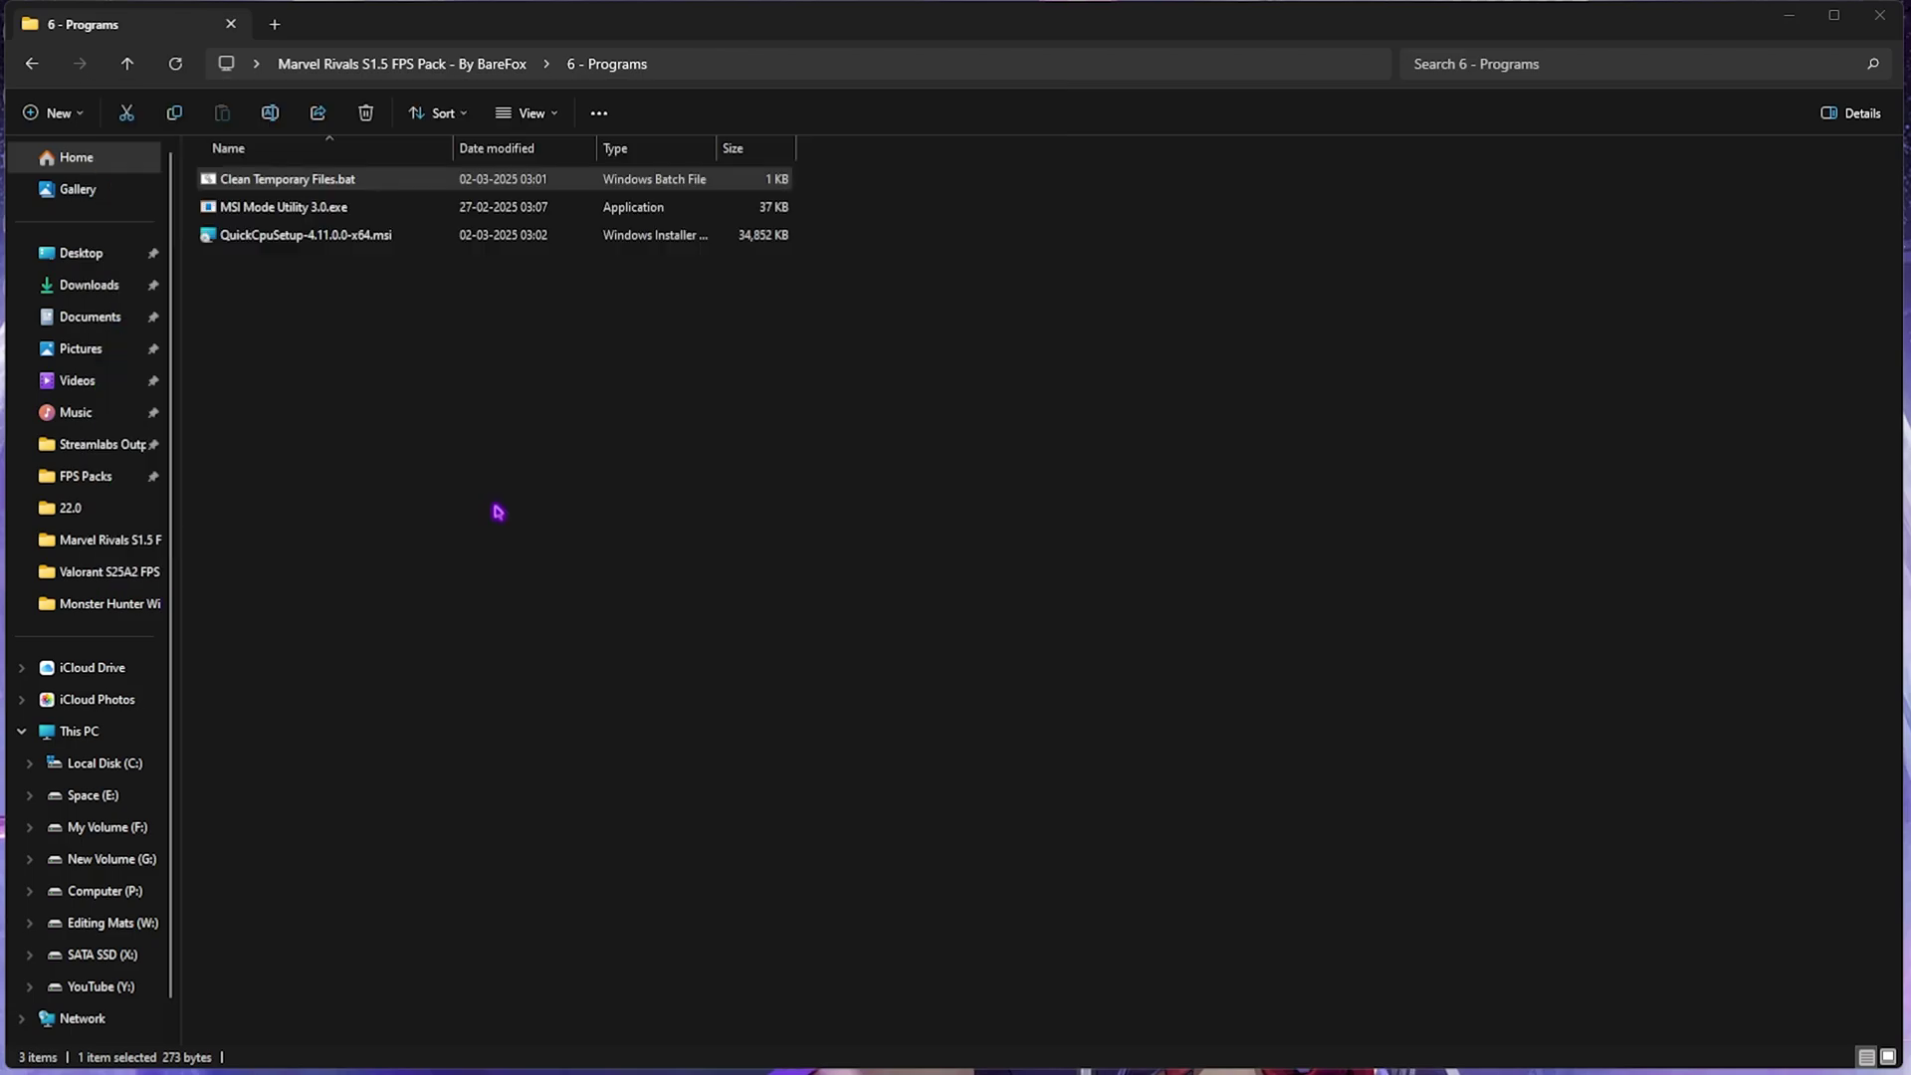
# Launch MSI Mode Utility 3.0.exe as administrator
pyautogui.click(291, 208)
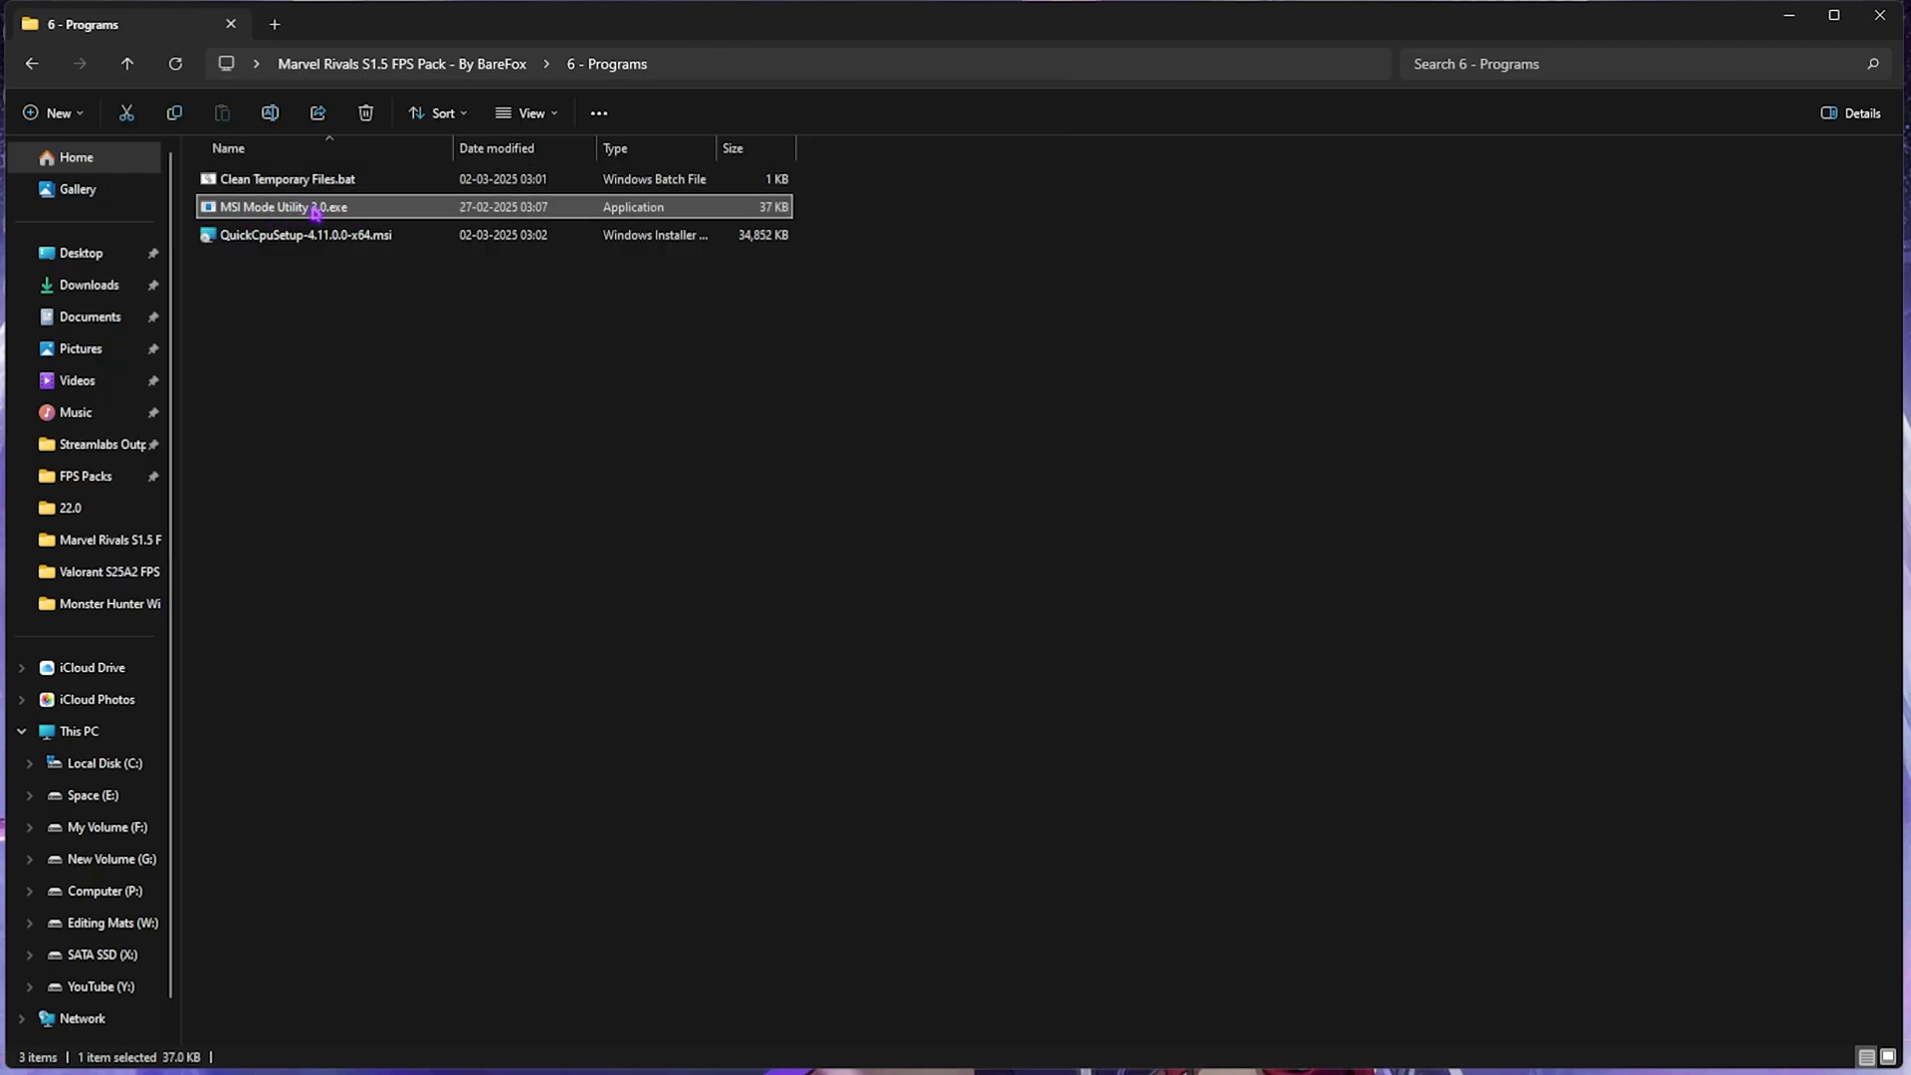
pyautogui.rightClick(341, 210)
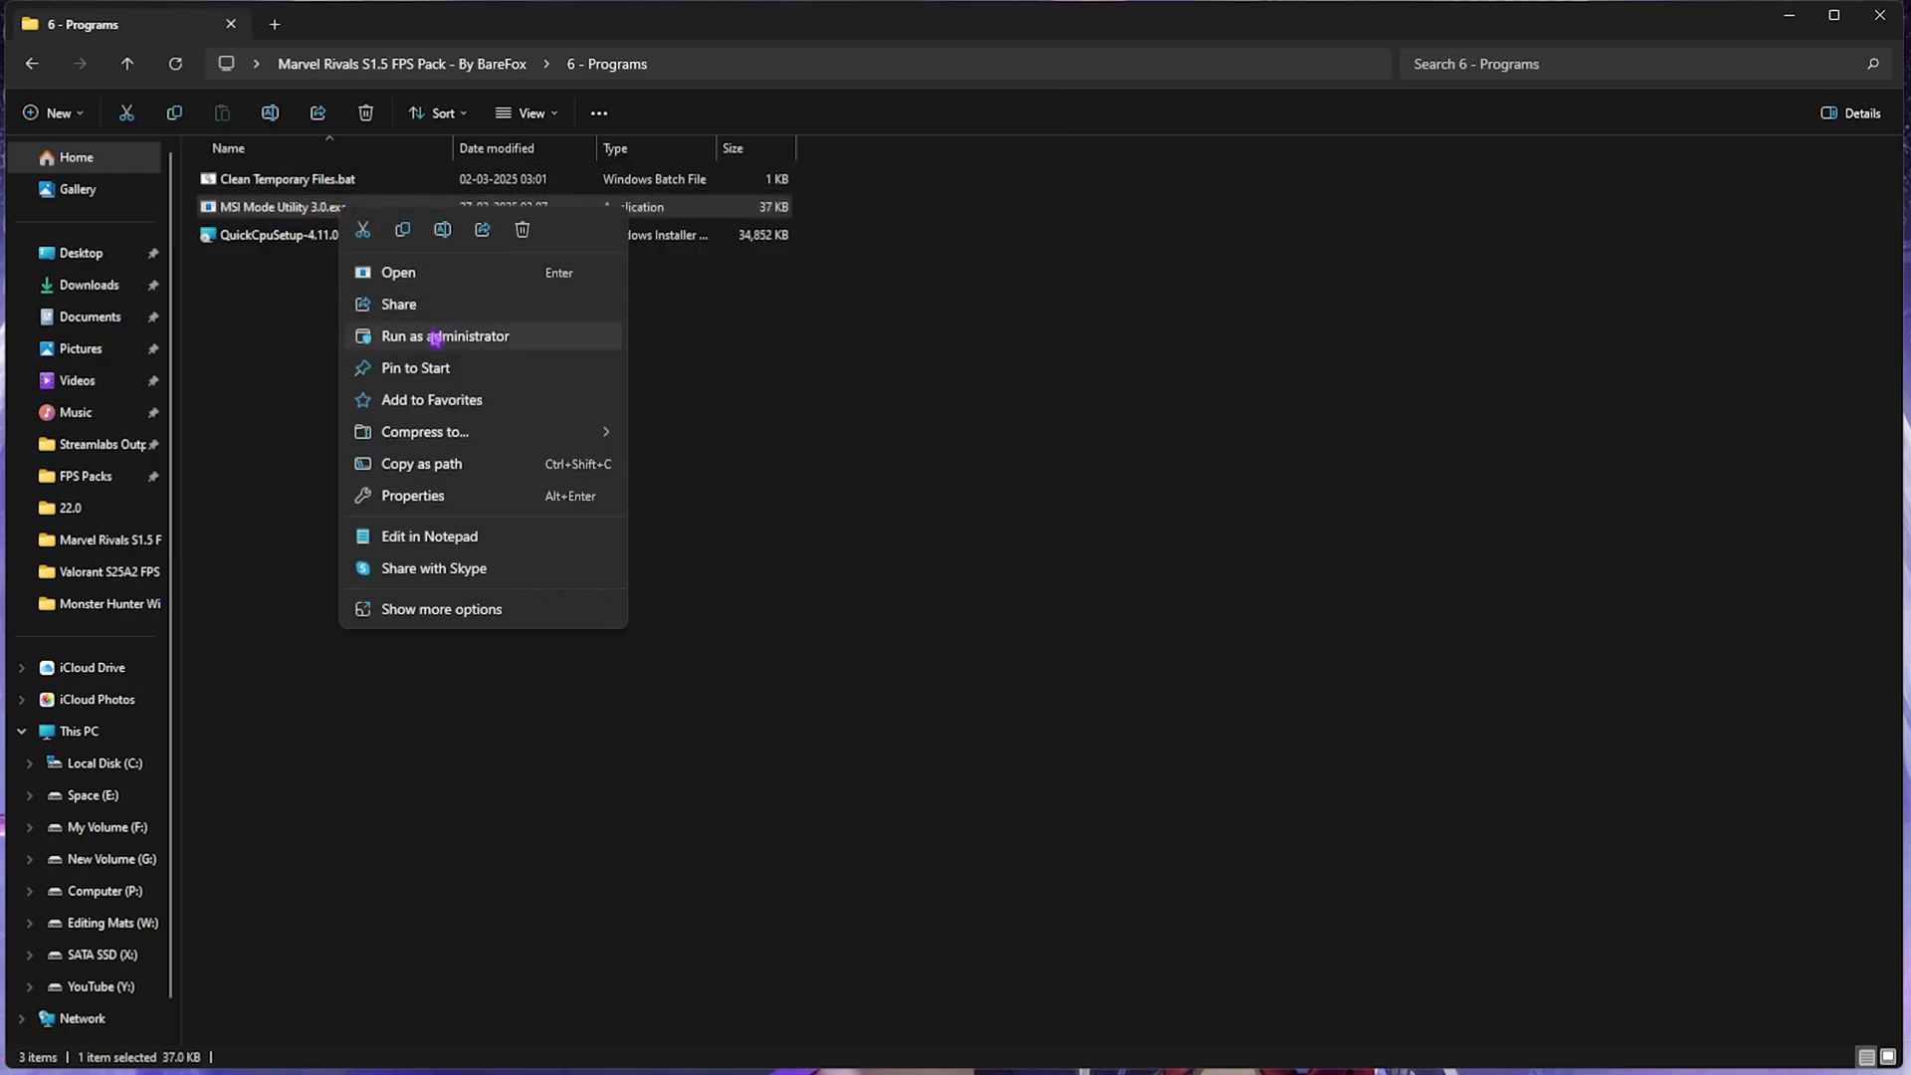
pyautogui.click(435, 338)
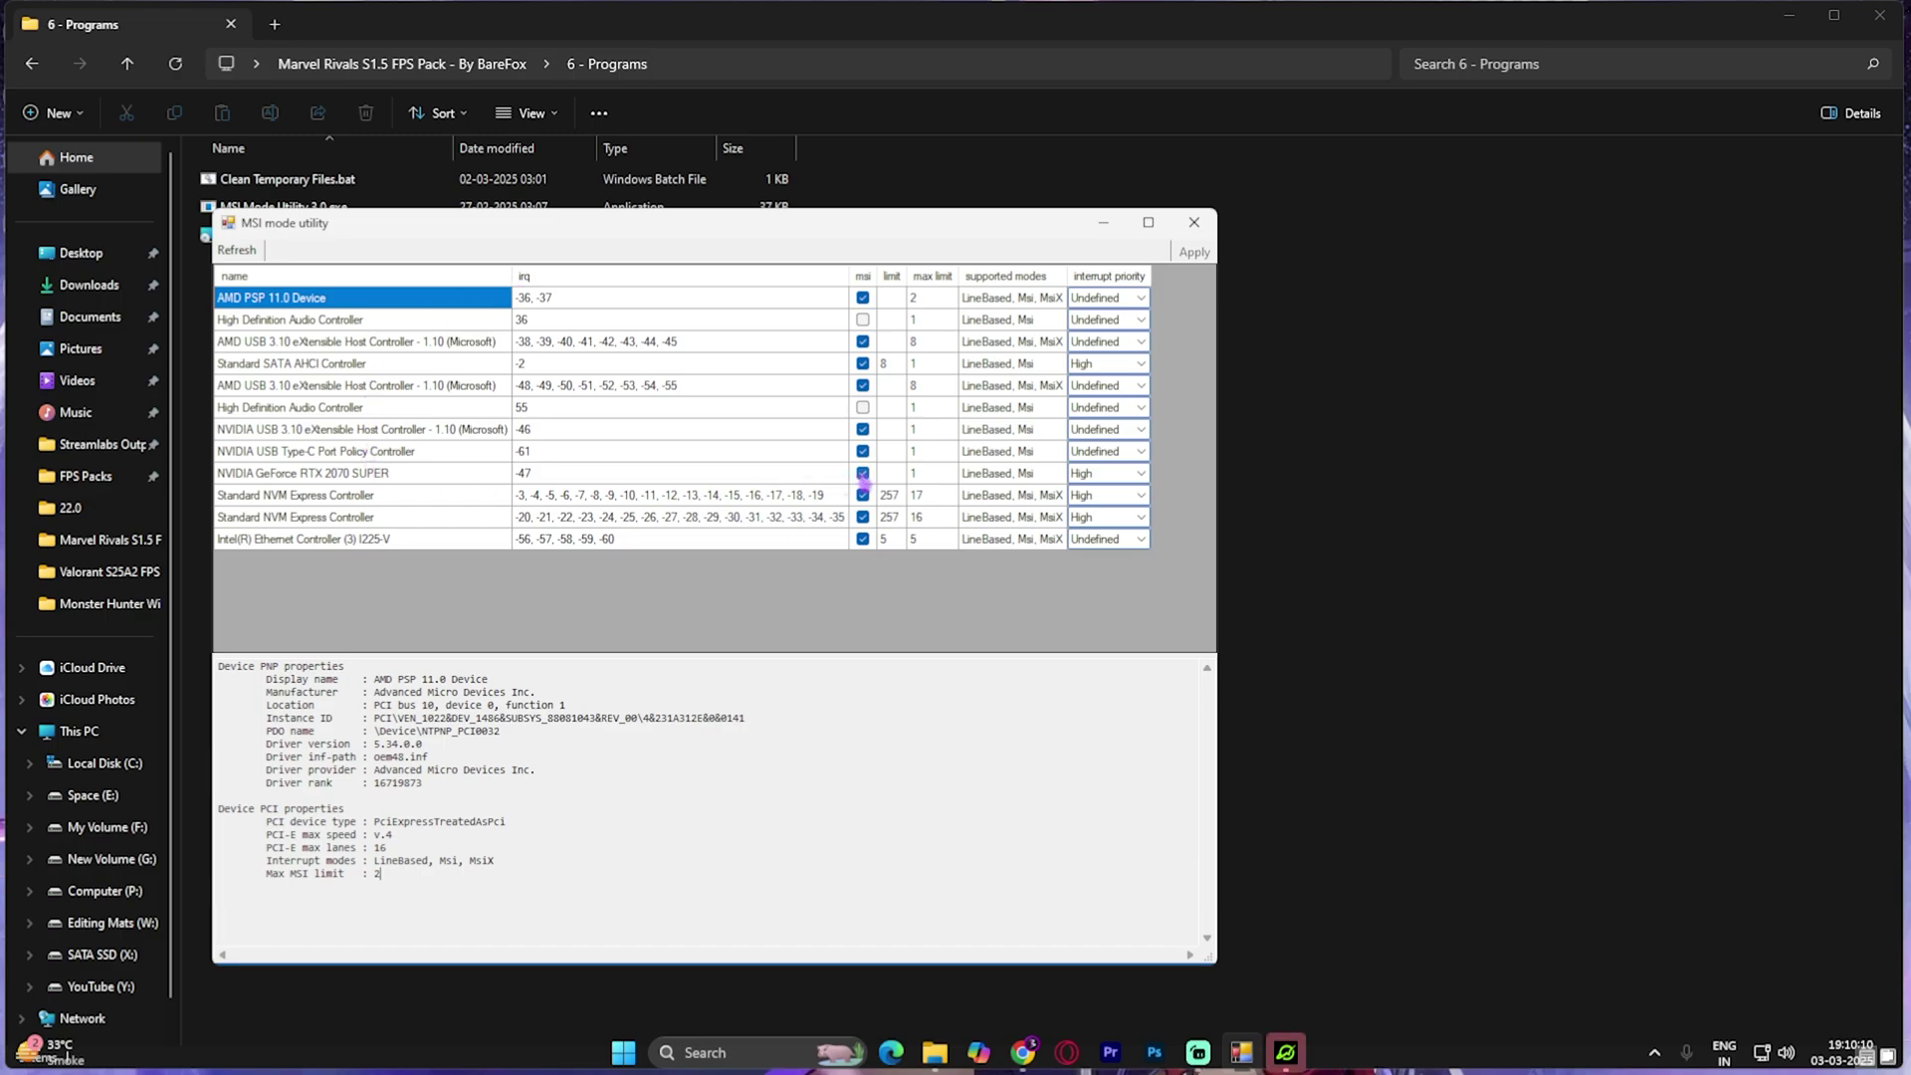
# Give the NVIDIA GeForce RTX 2070 SUPER High interrupt priority, then close MSI Mode Utility
pyautogui.click(355, 475)
pyautogui.click(1141, 474)
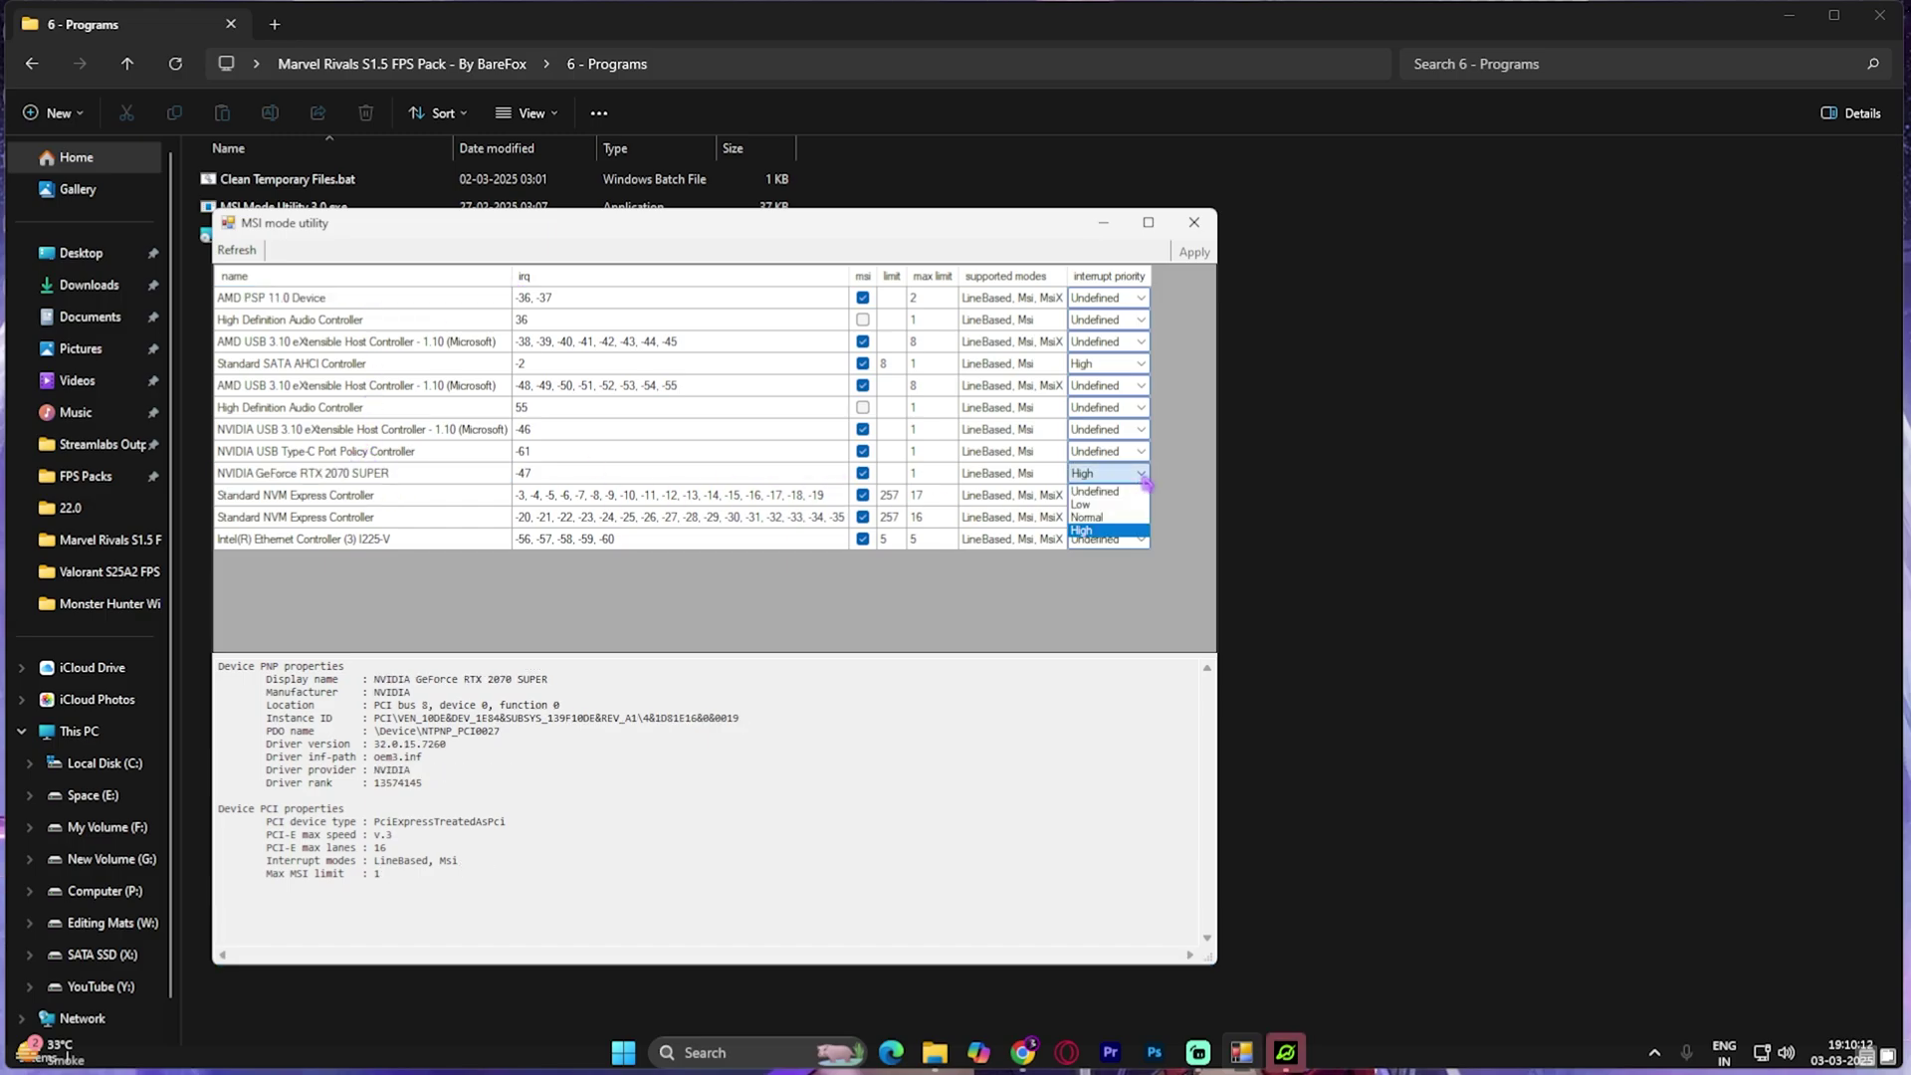
pyautogui.click(1100, 530)
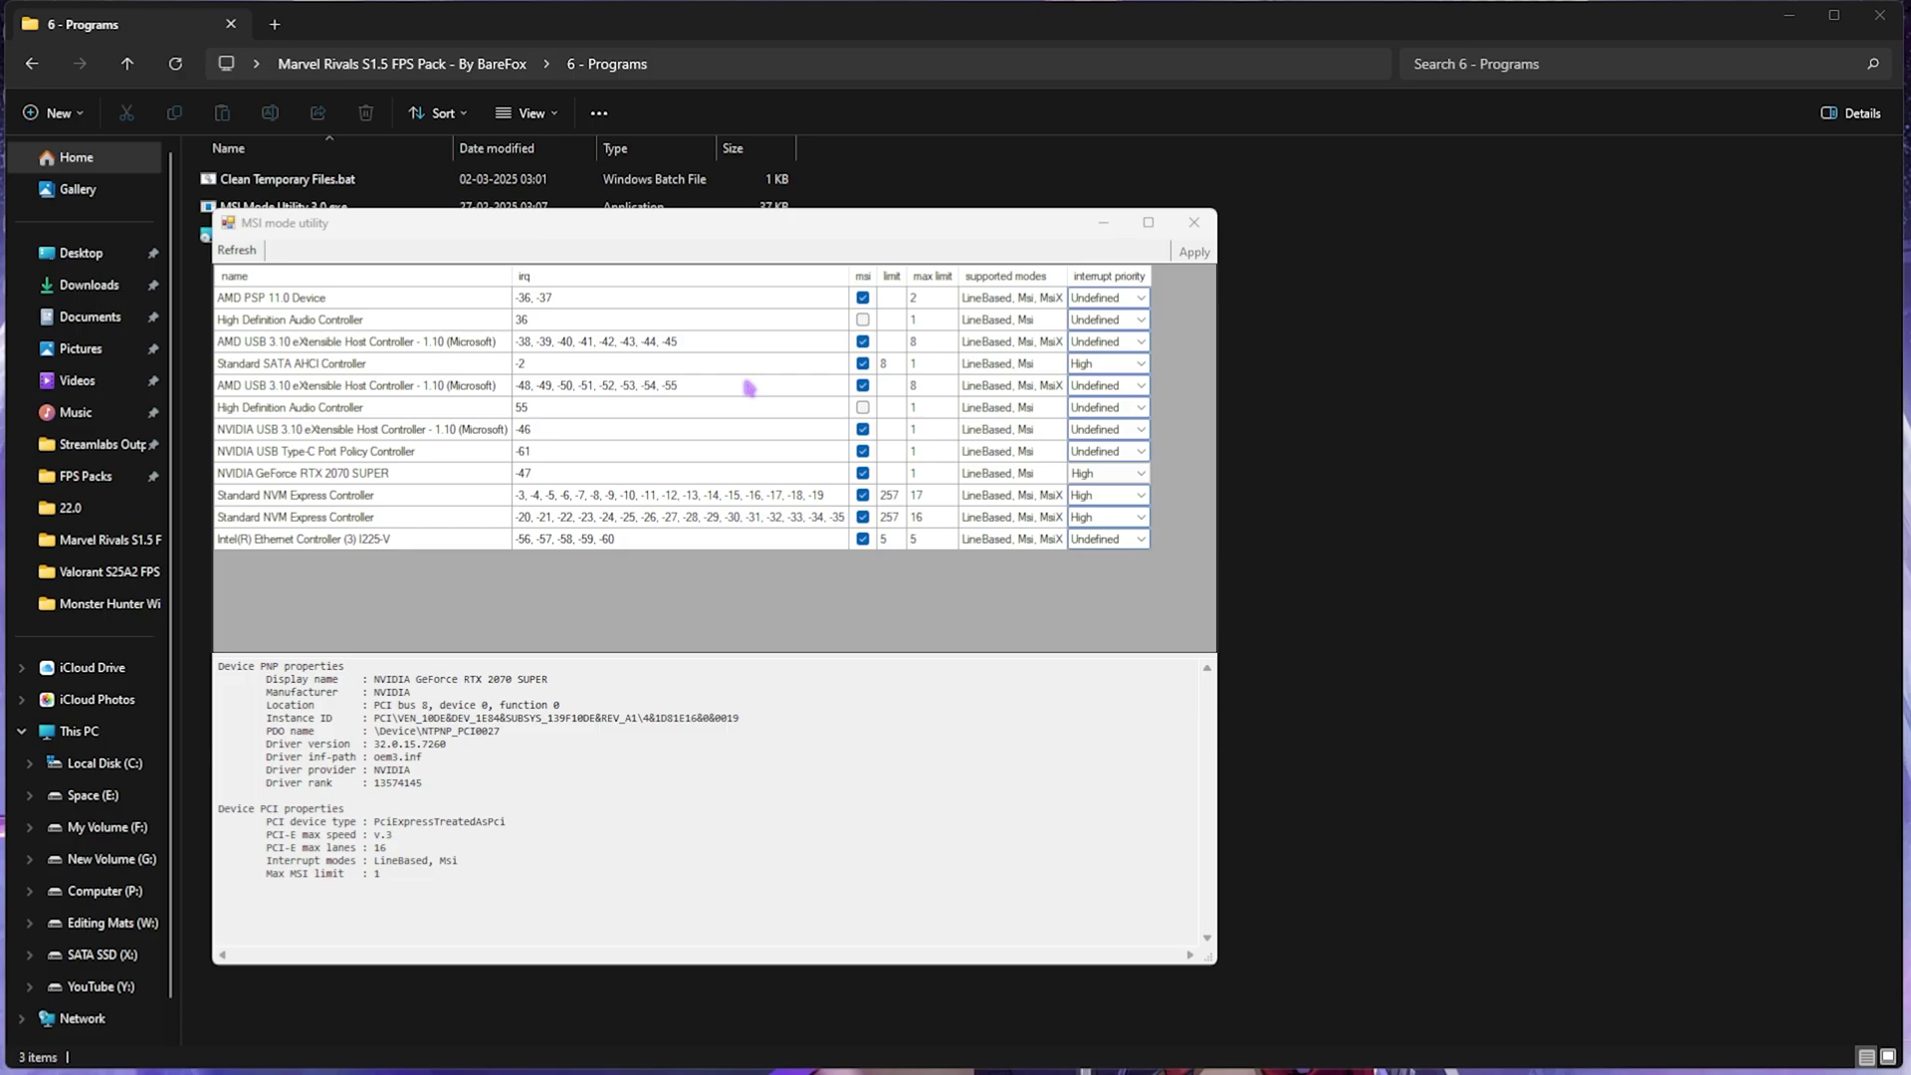
pyautogui.click(1201, 226)
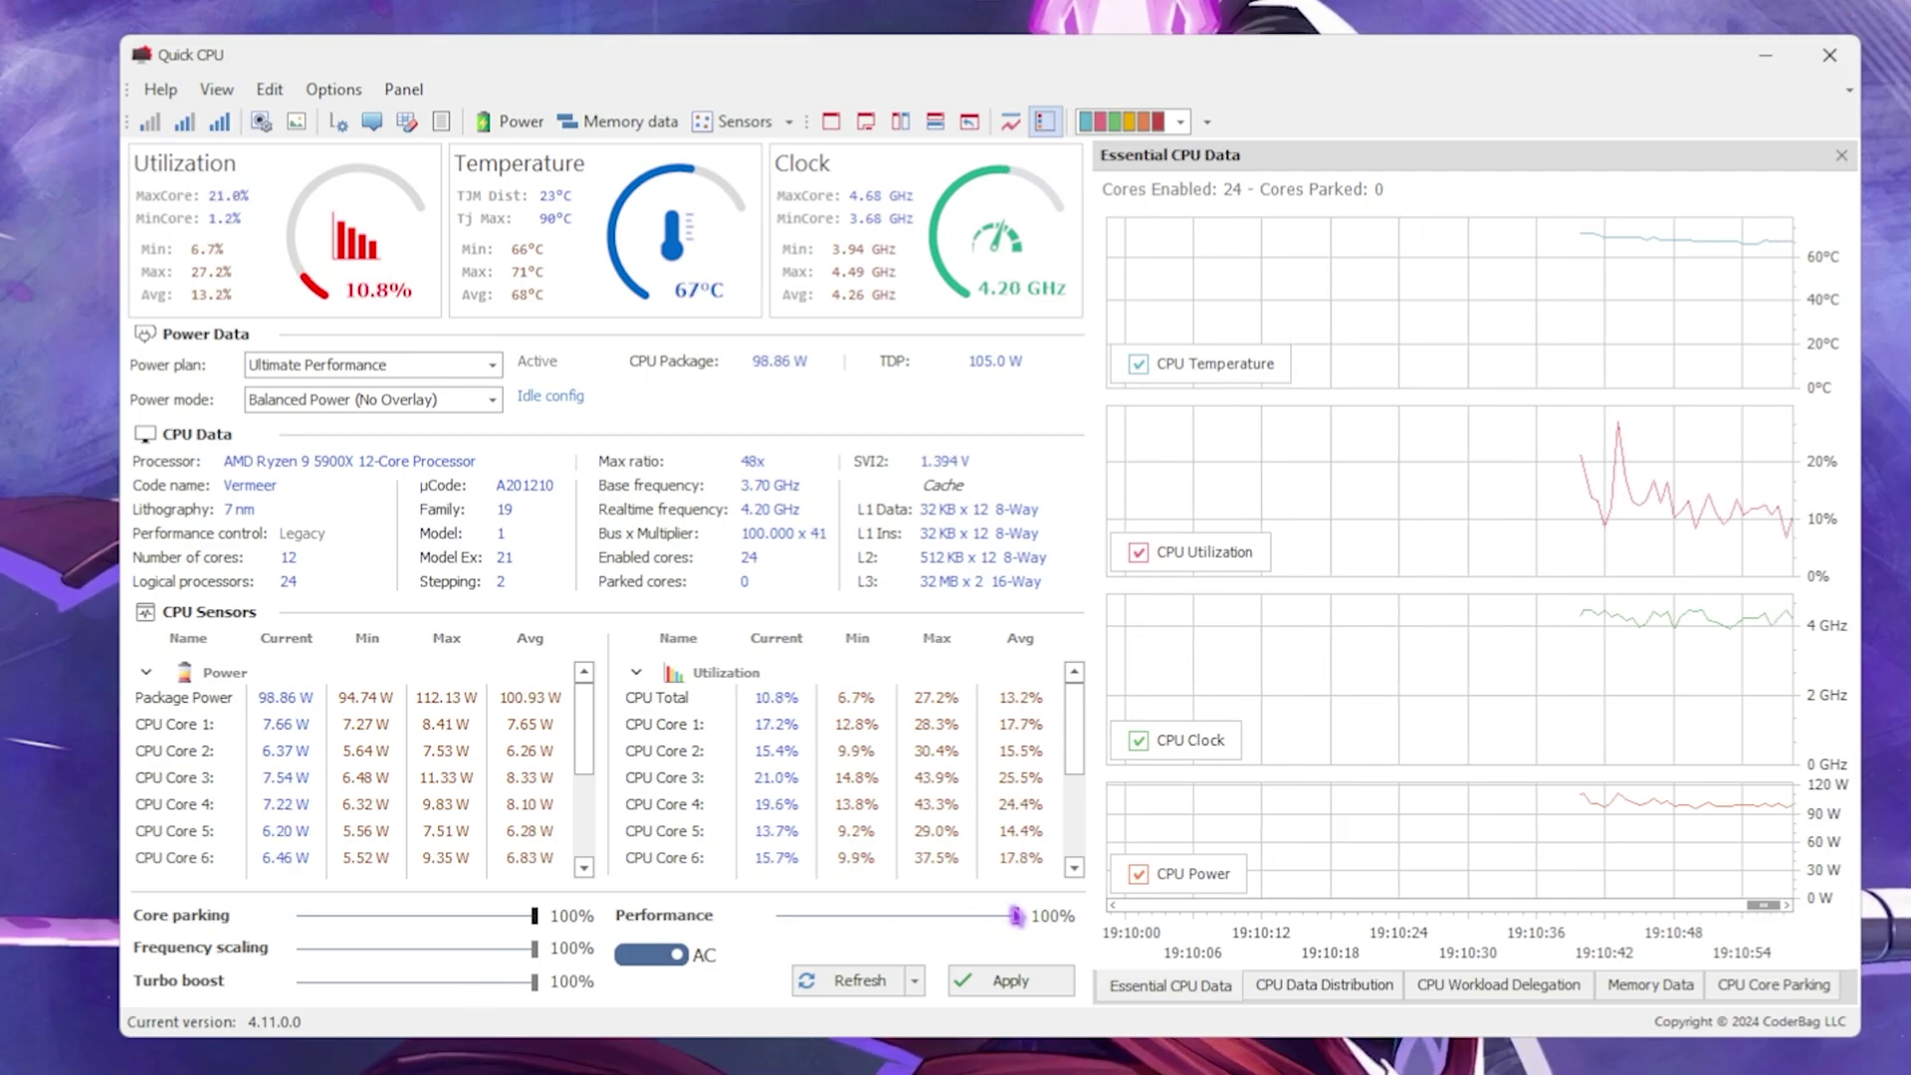
# Set High performance as Quick CPU's active power plan, apply it and dismiss the success message
pyautogui.click(423, 367)
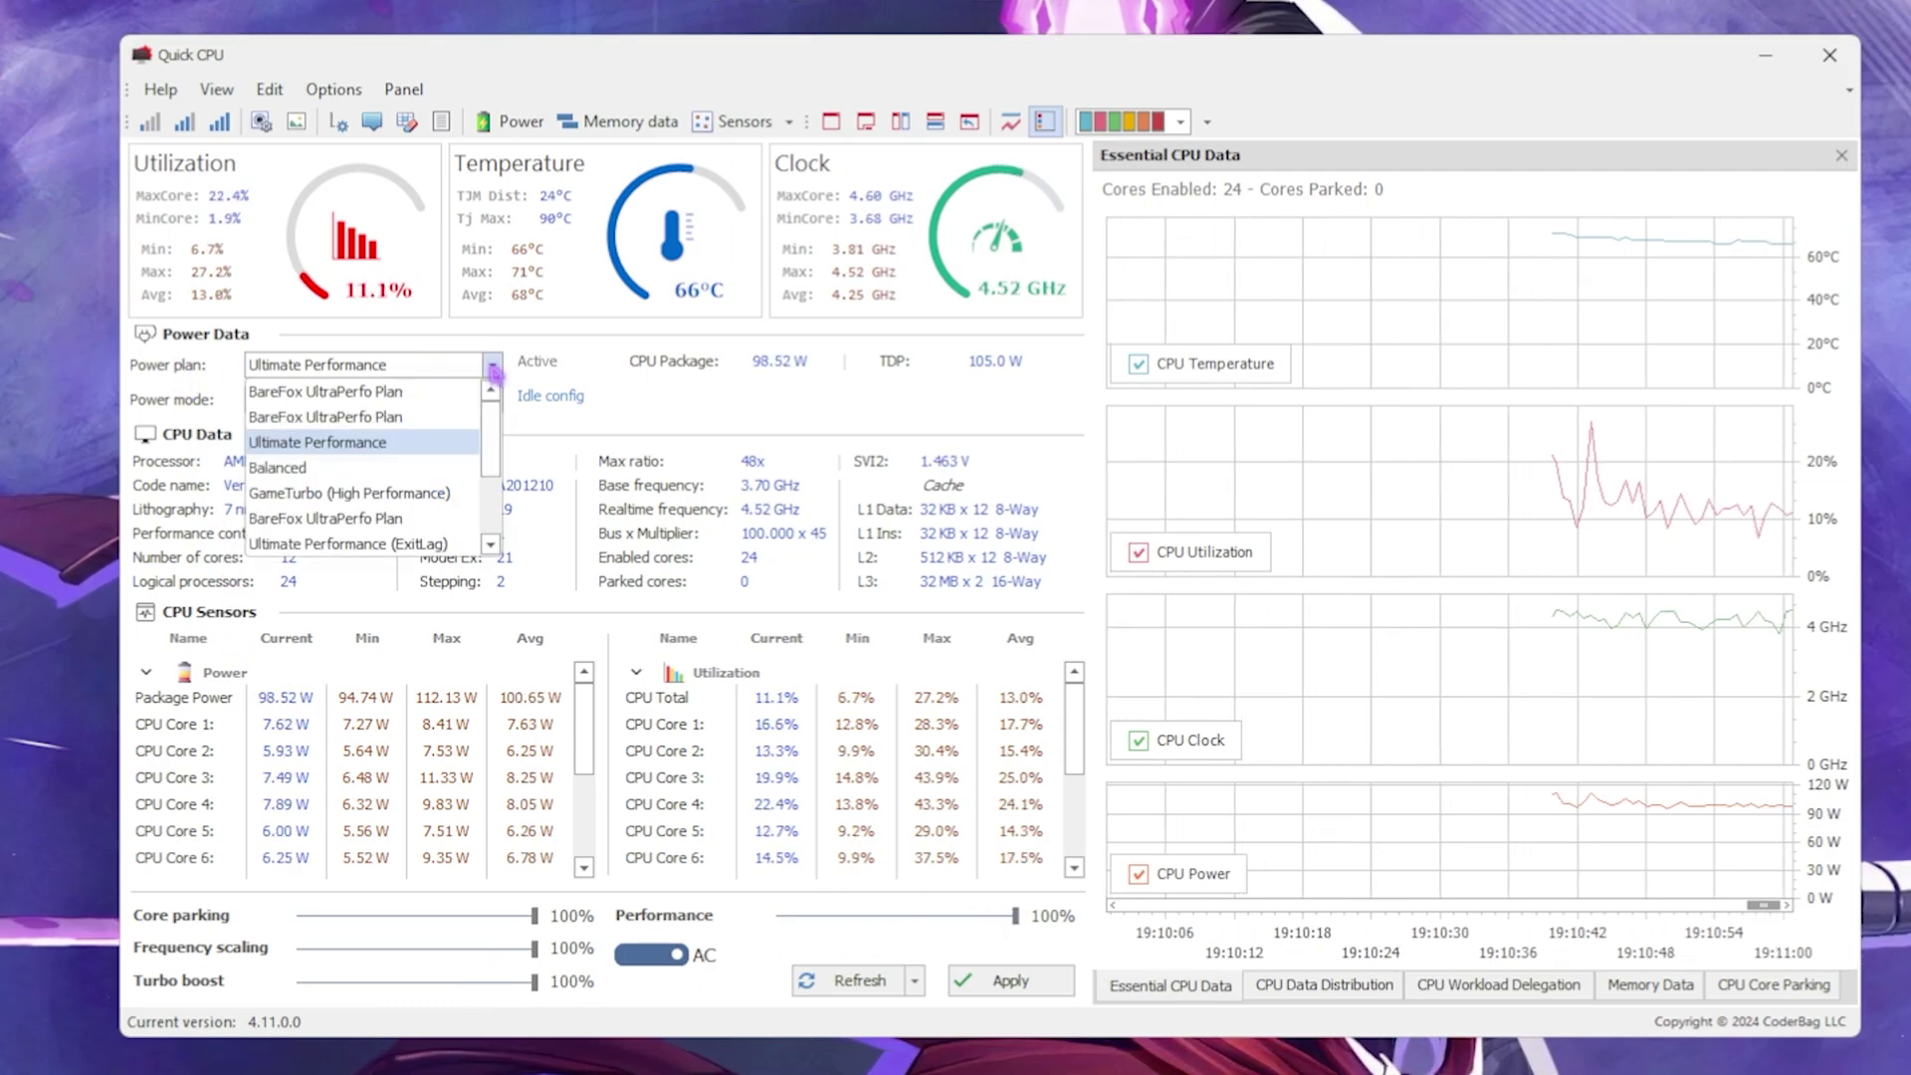
pyautogui.click(321, 450)
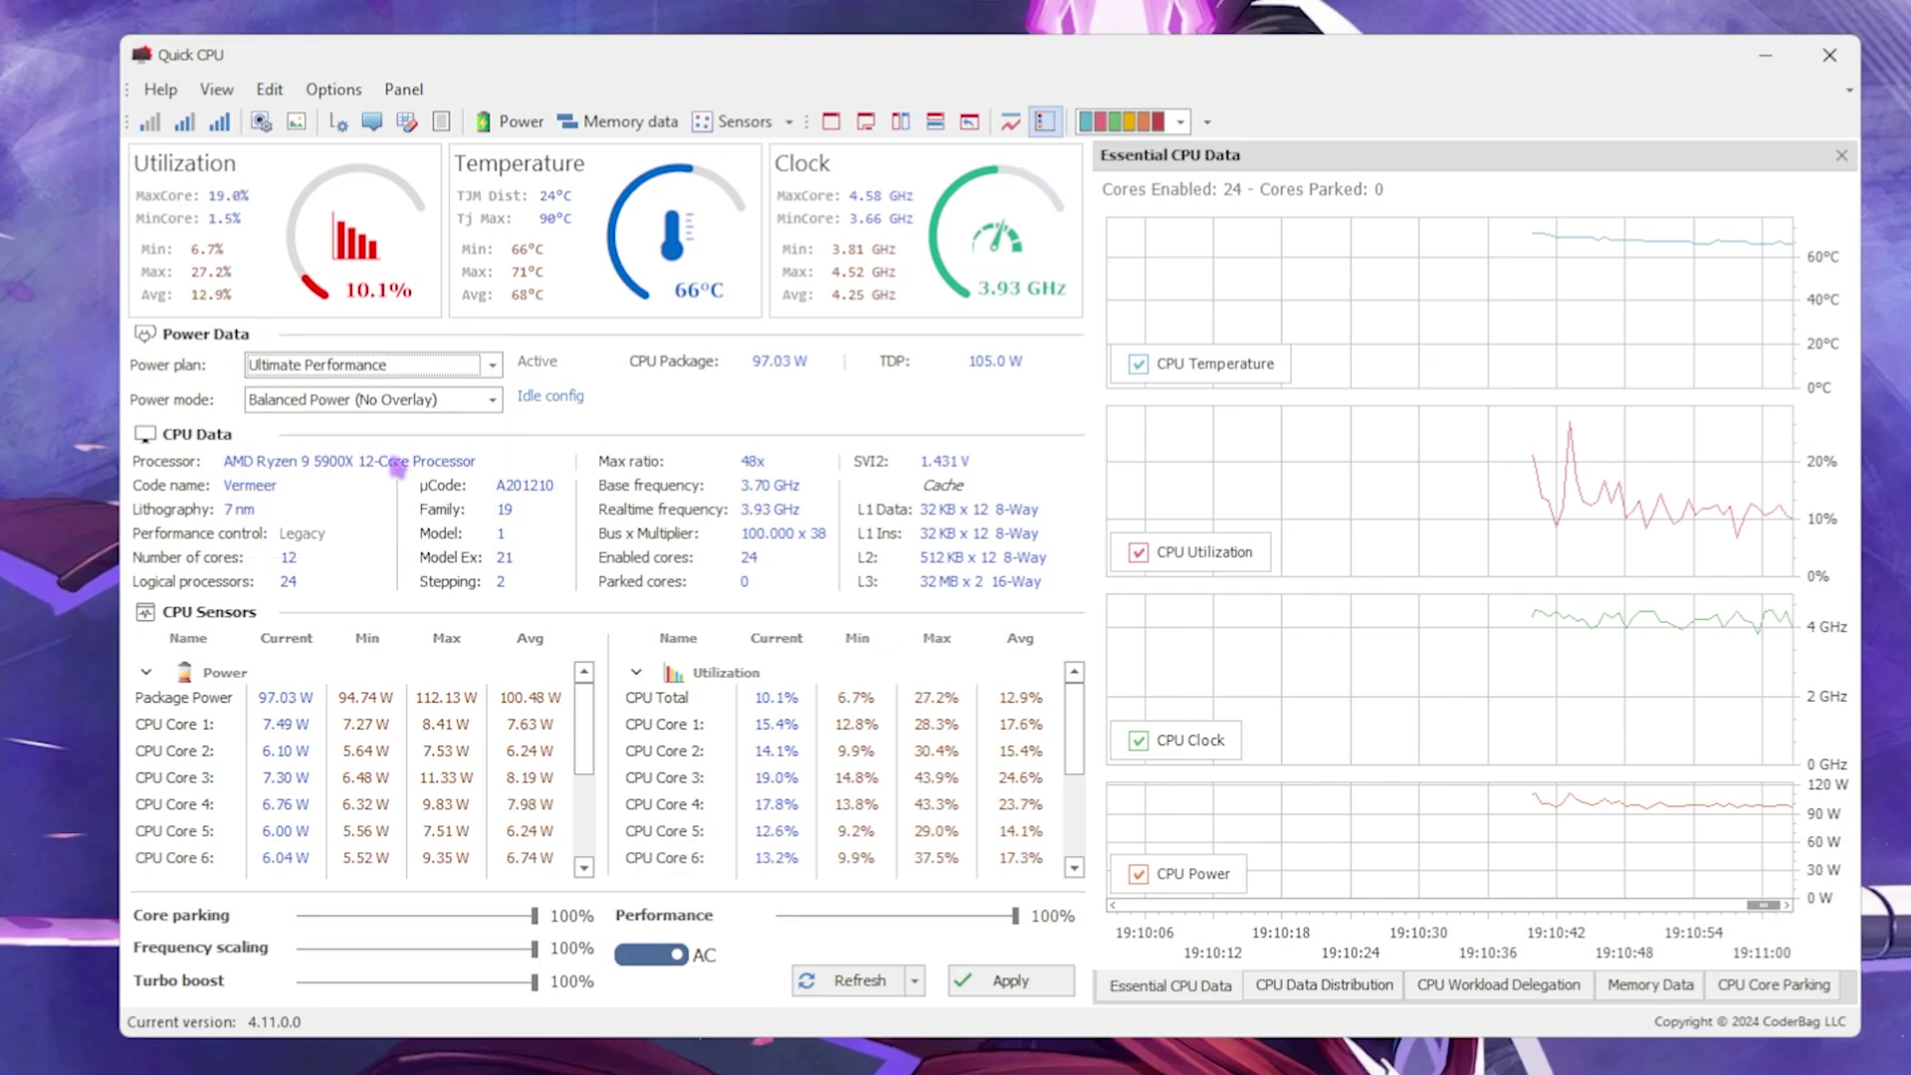
pyautogui.click(495, 366)
pyautogui.scroll(-2, 384, 468)
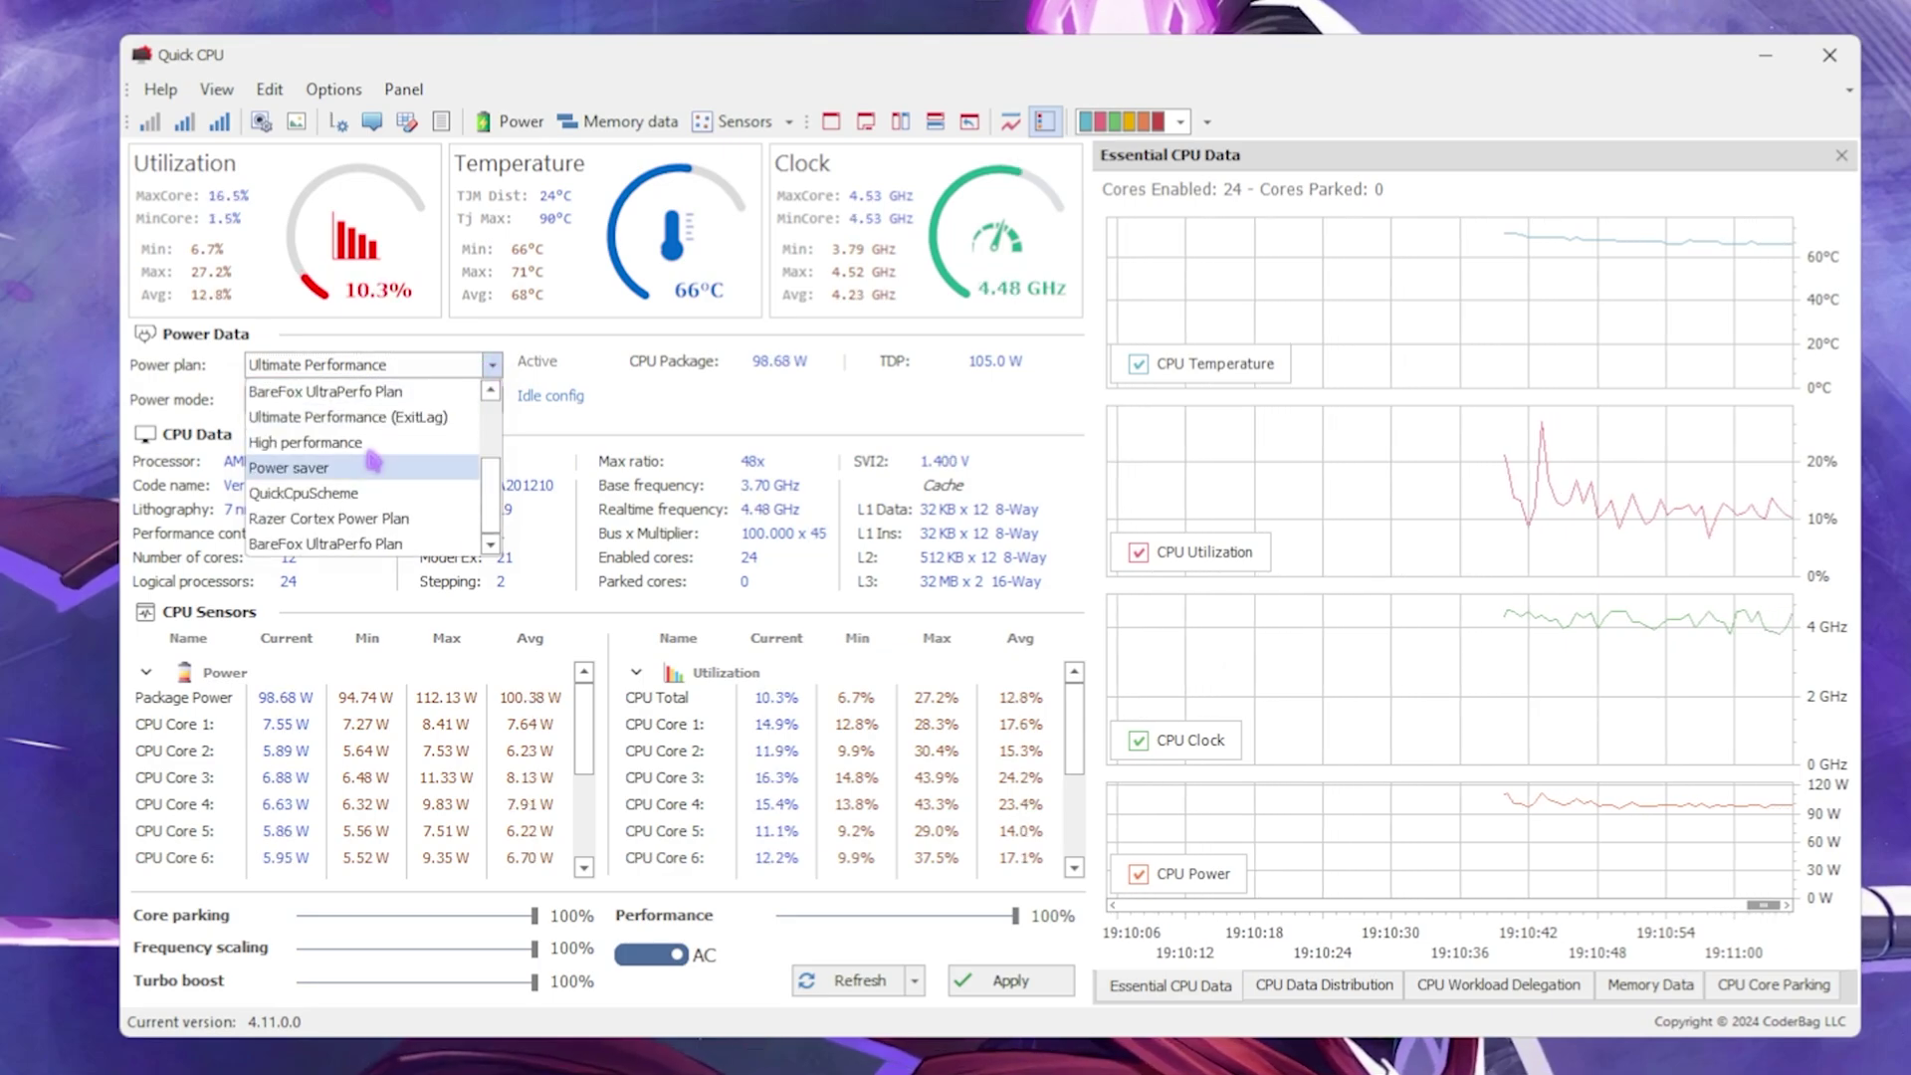
pyautogui.click(328, 467)
pyautogui.click(461, 374)
pyautogui.click(329, 435)
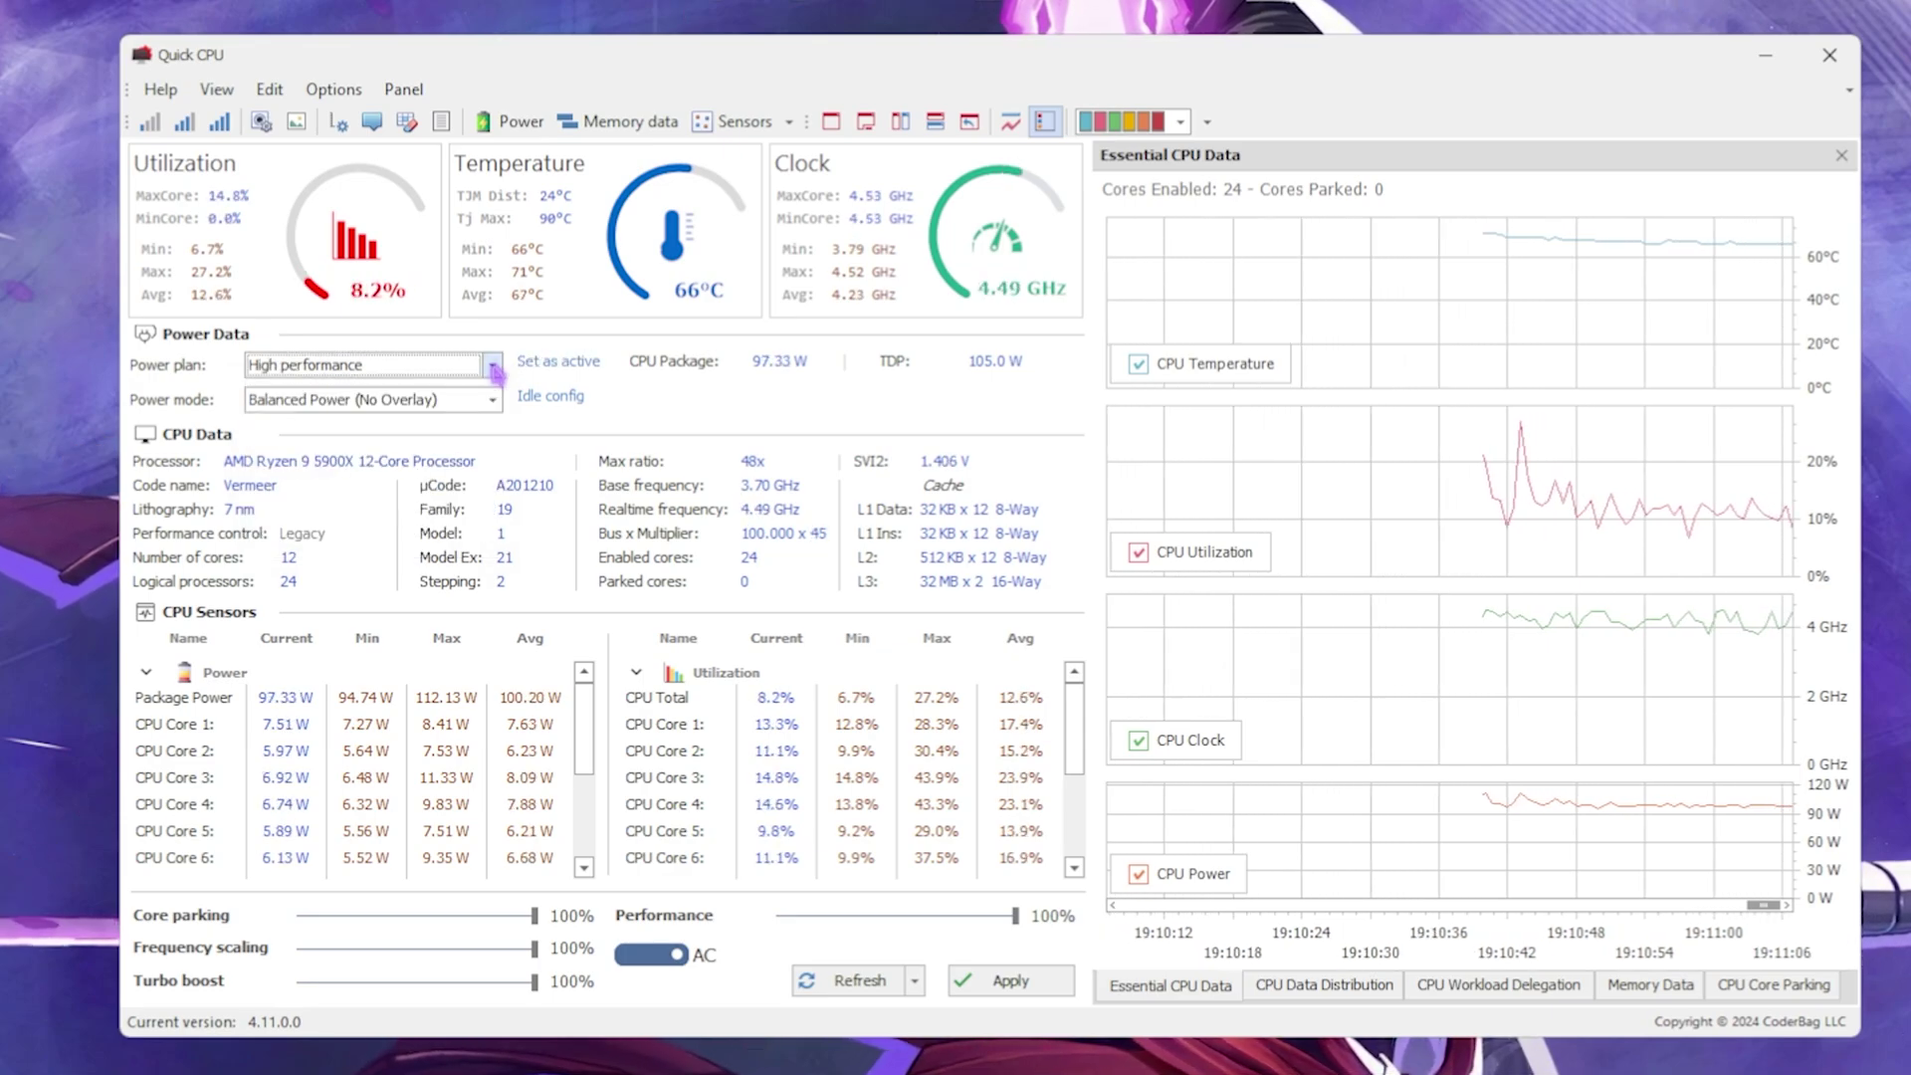
pyautogui.click(560, 362)
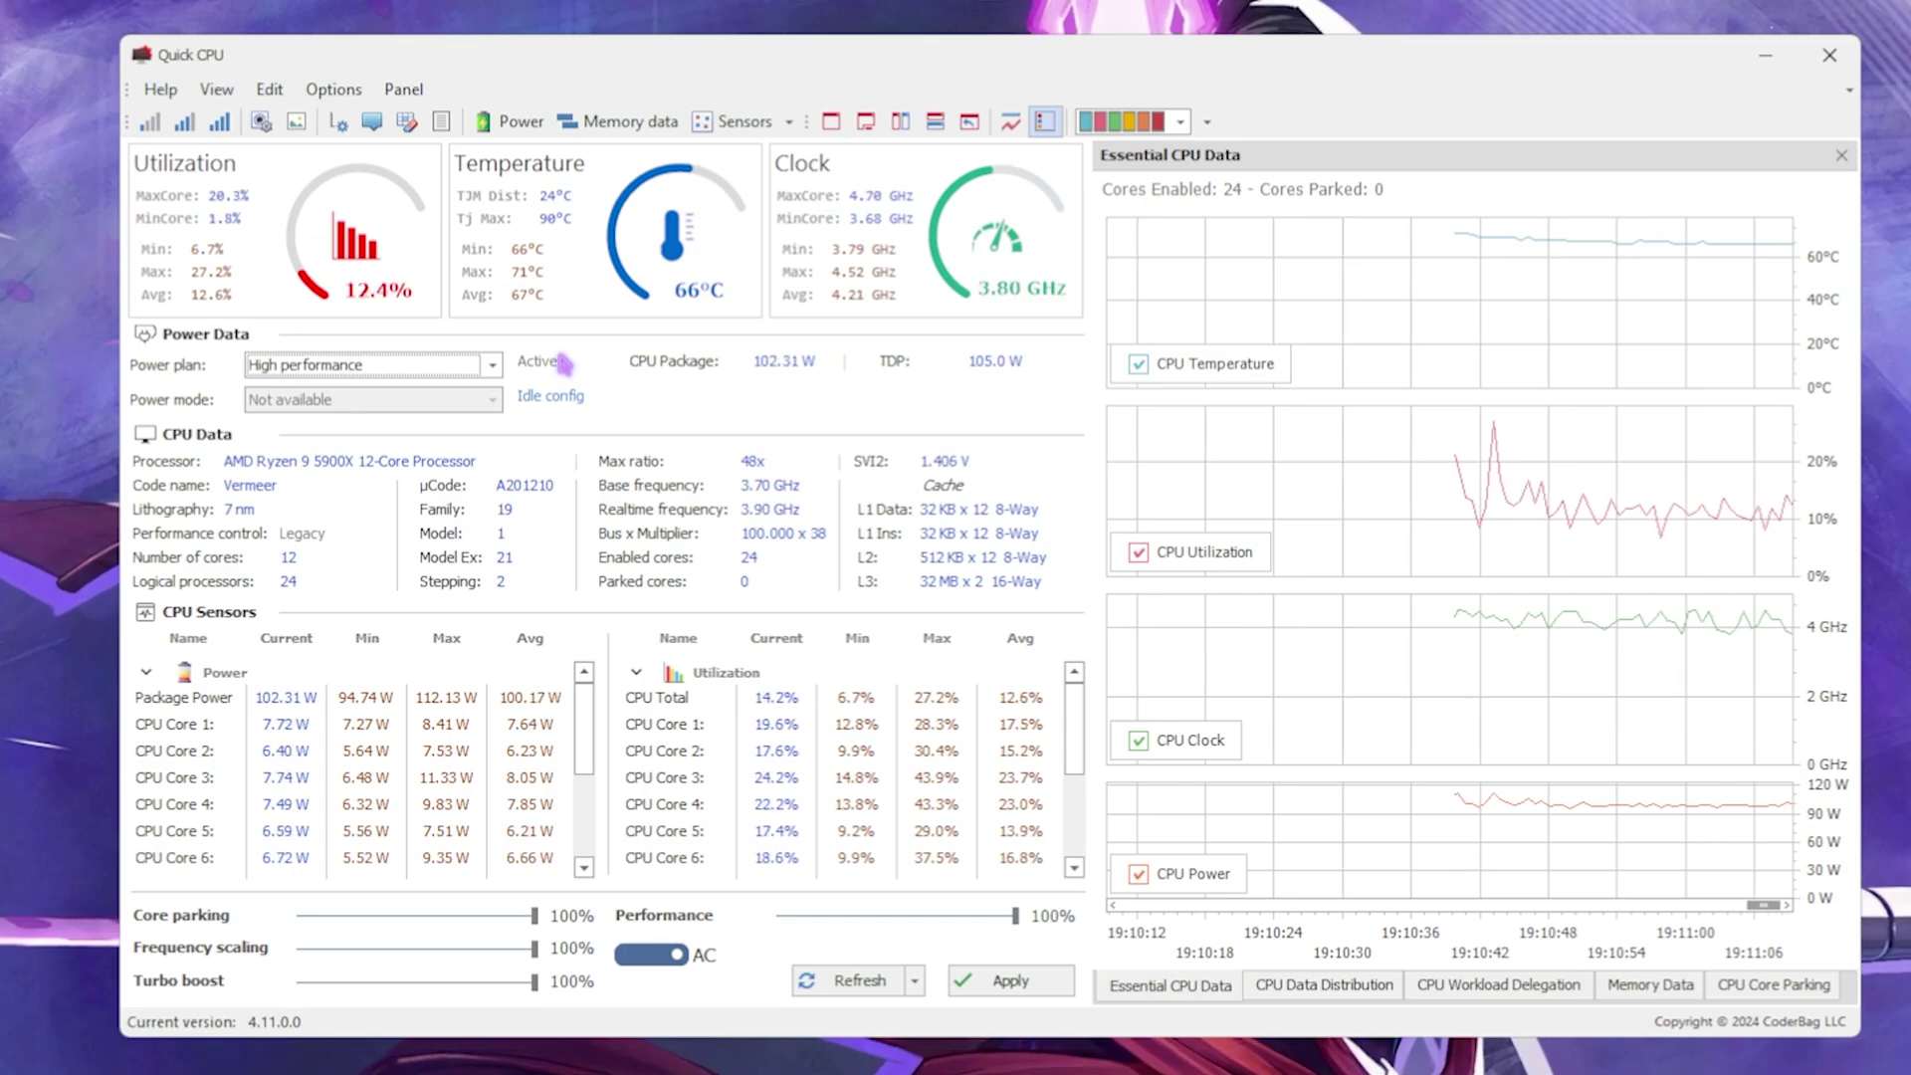
pyautogui.click(1001, 980)
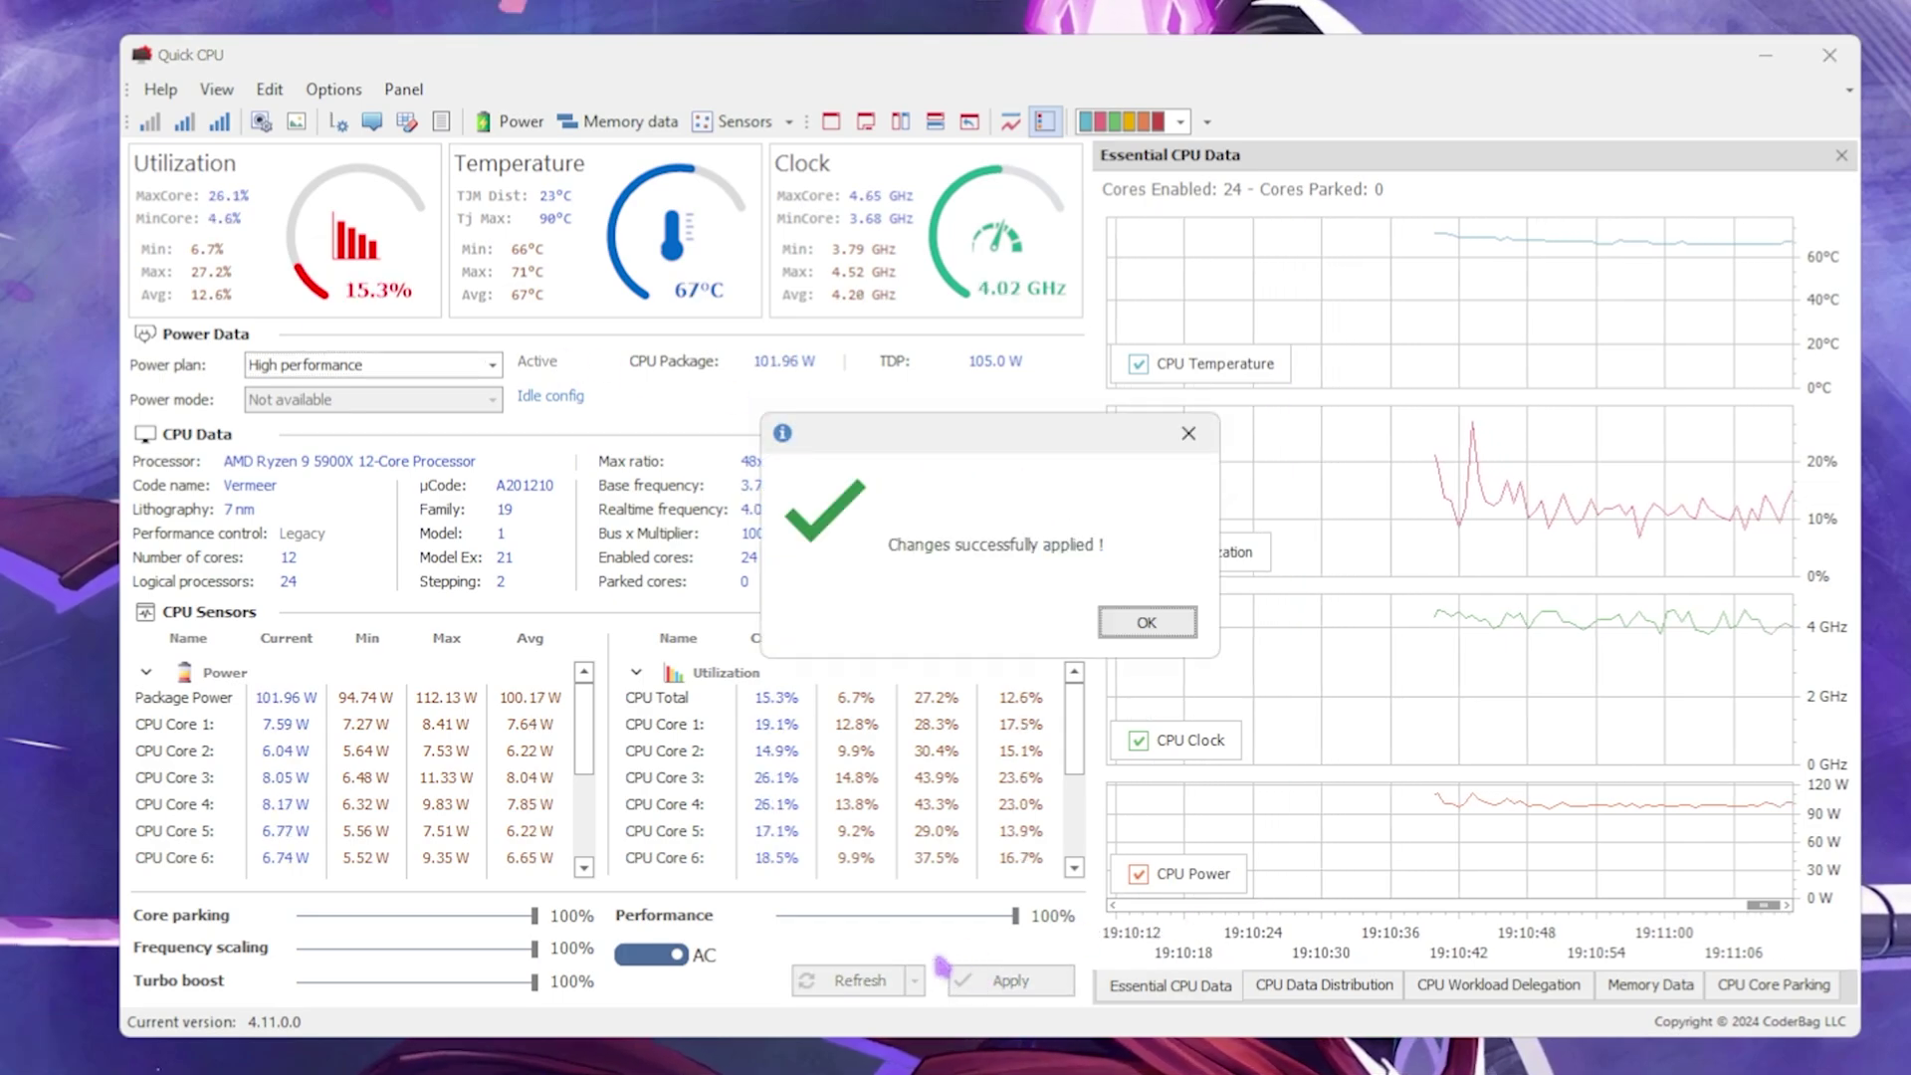
pyautogui.click(1147, 622)
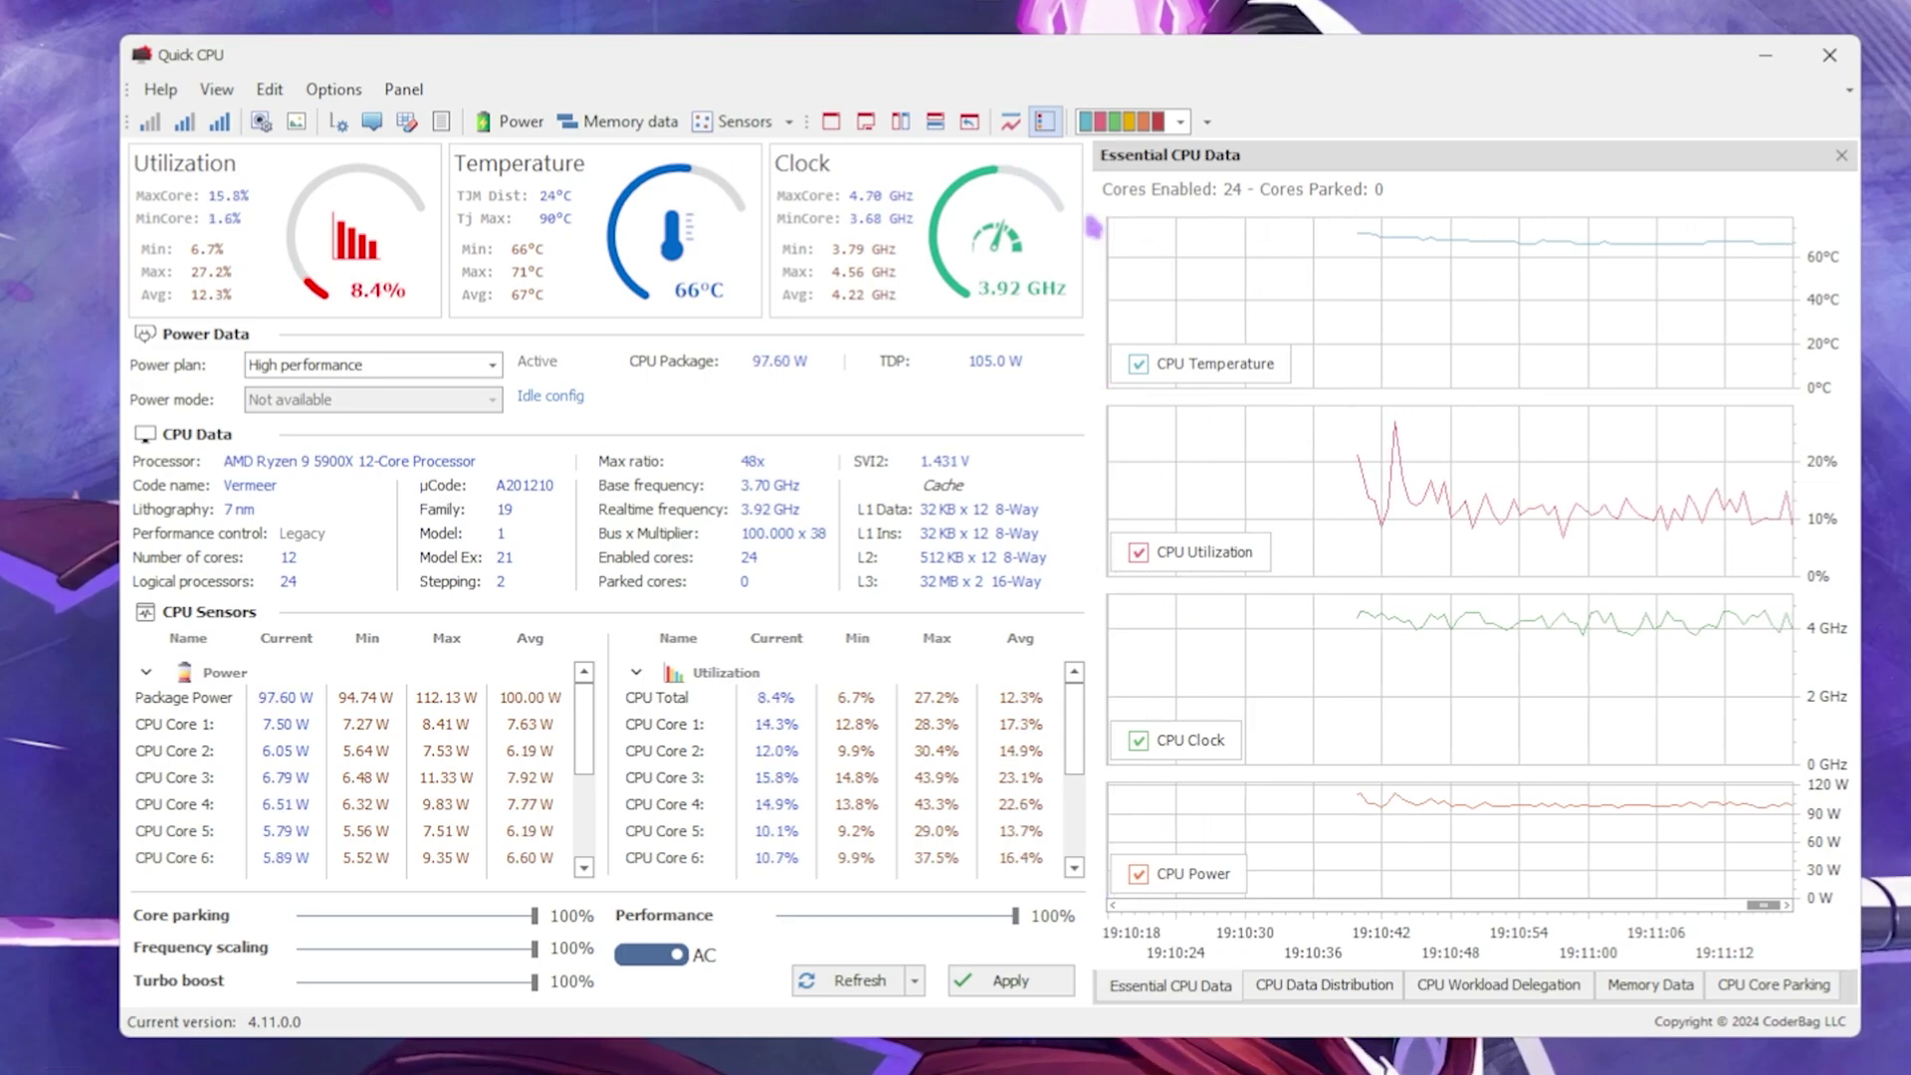
# Close Quick CPU, connect Marvel Rivals through NoPing's Singapore 02 server, then minimize NoPing
pyautogui.click(1830, 56)
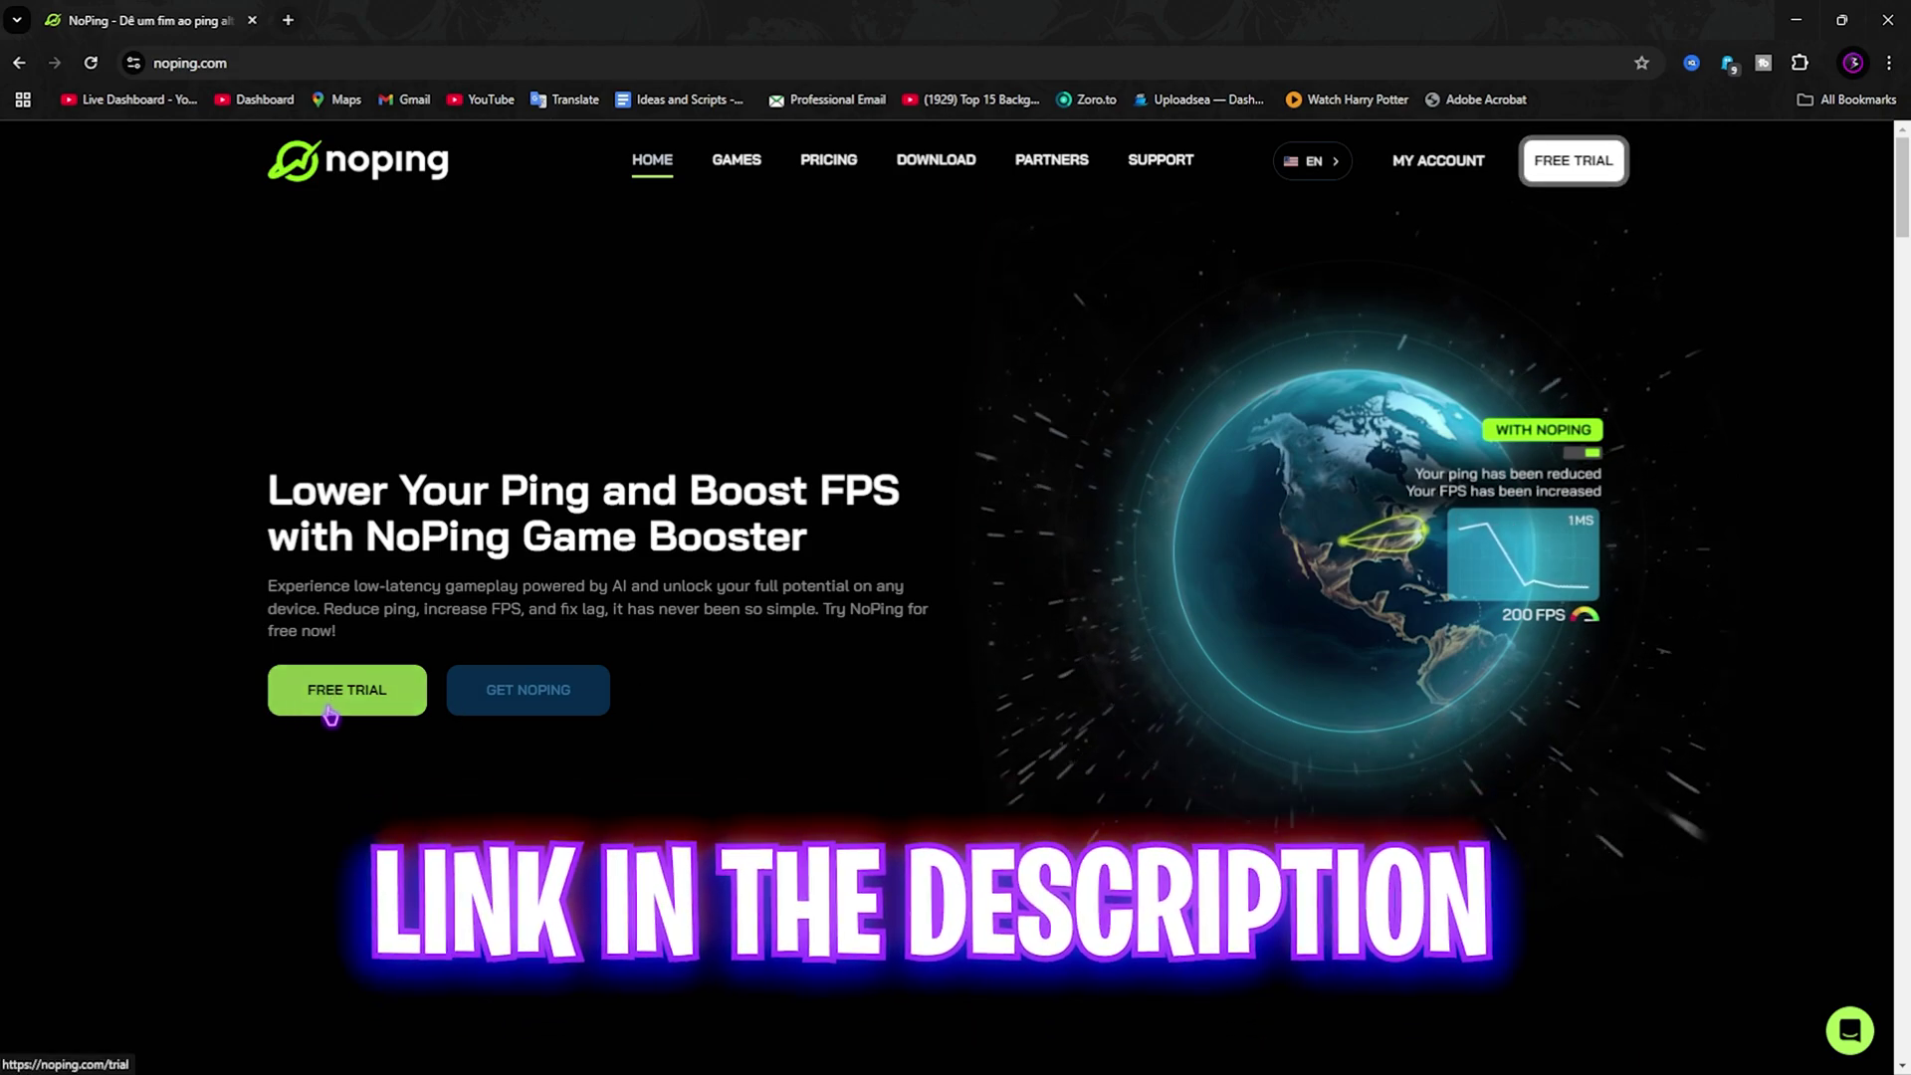
pyautogui.click(1795, 20)
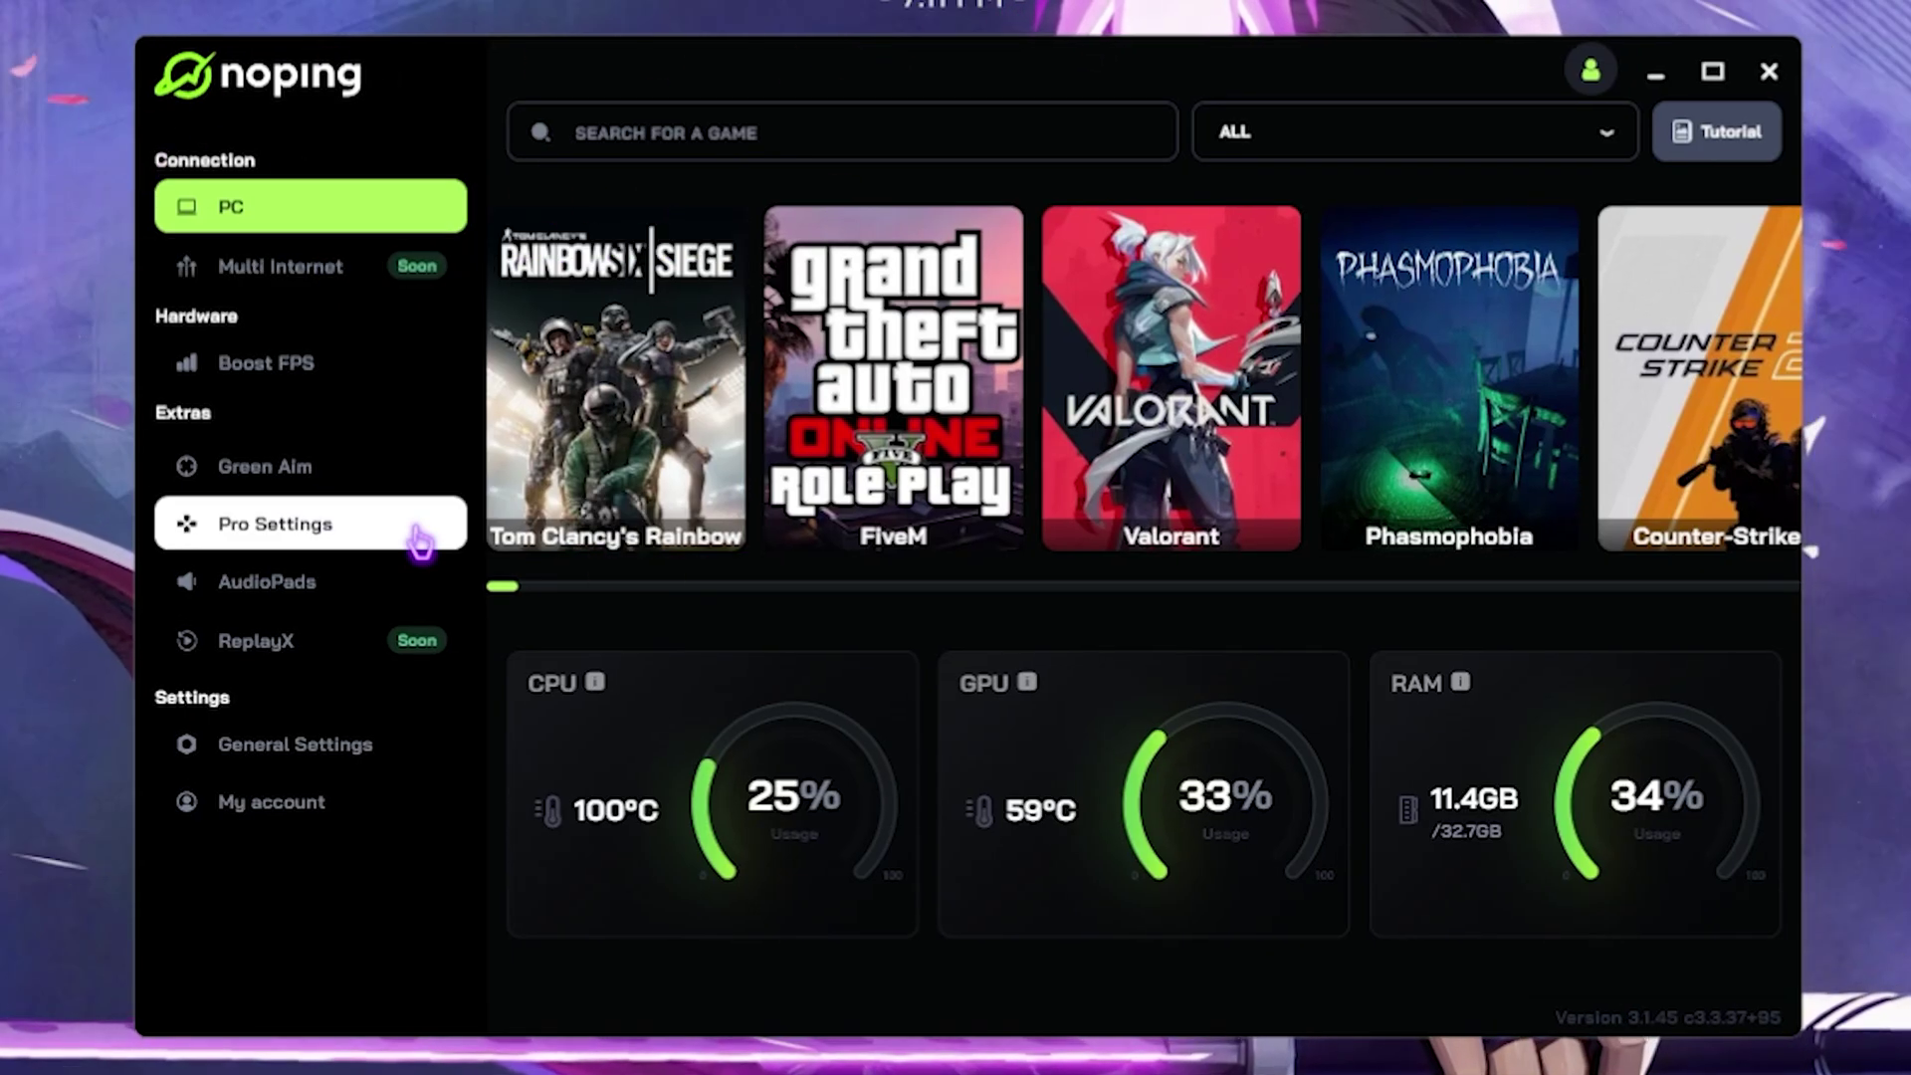
pyautogui.click(599, 149)
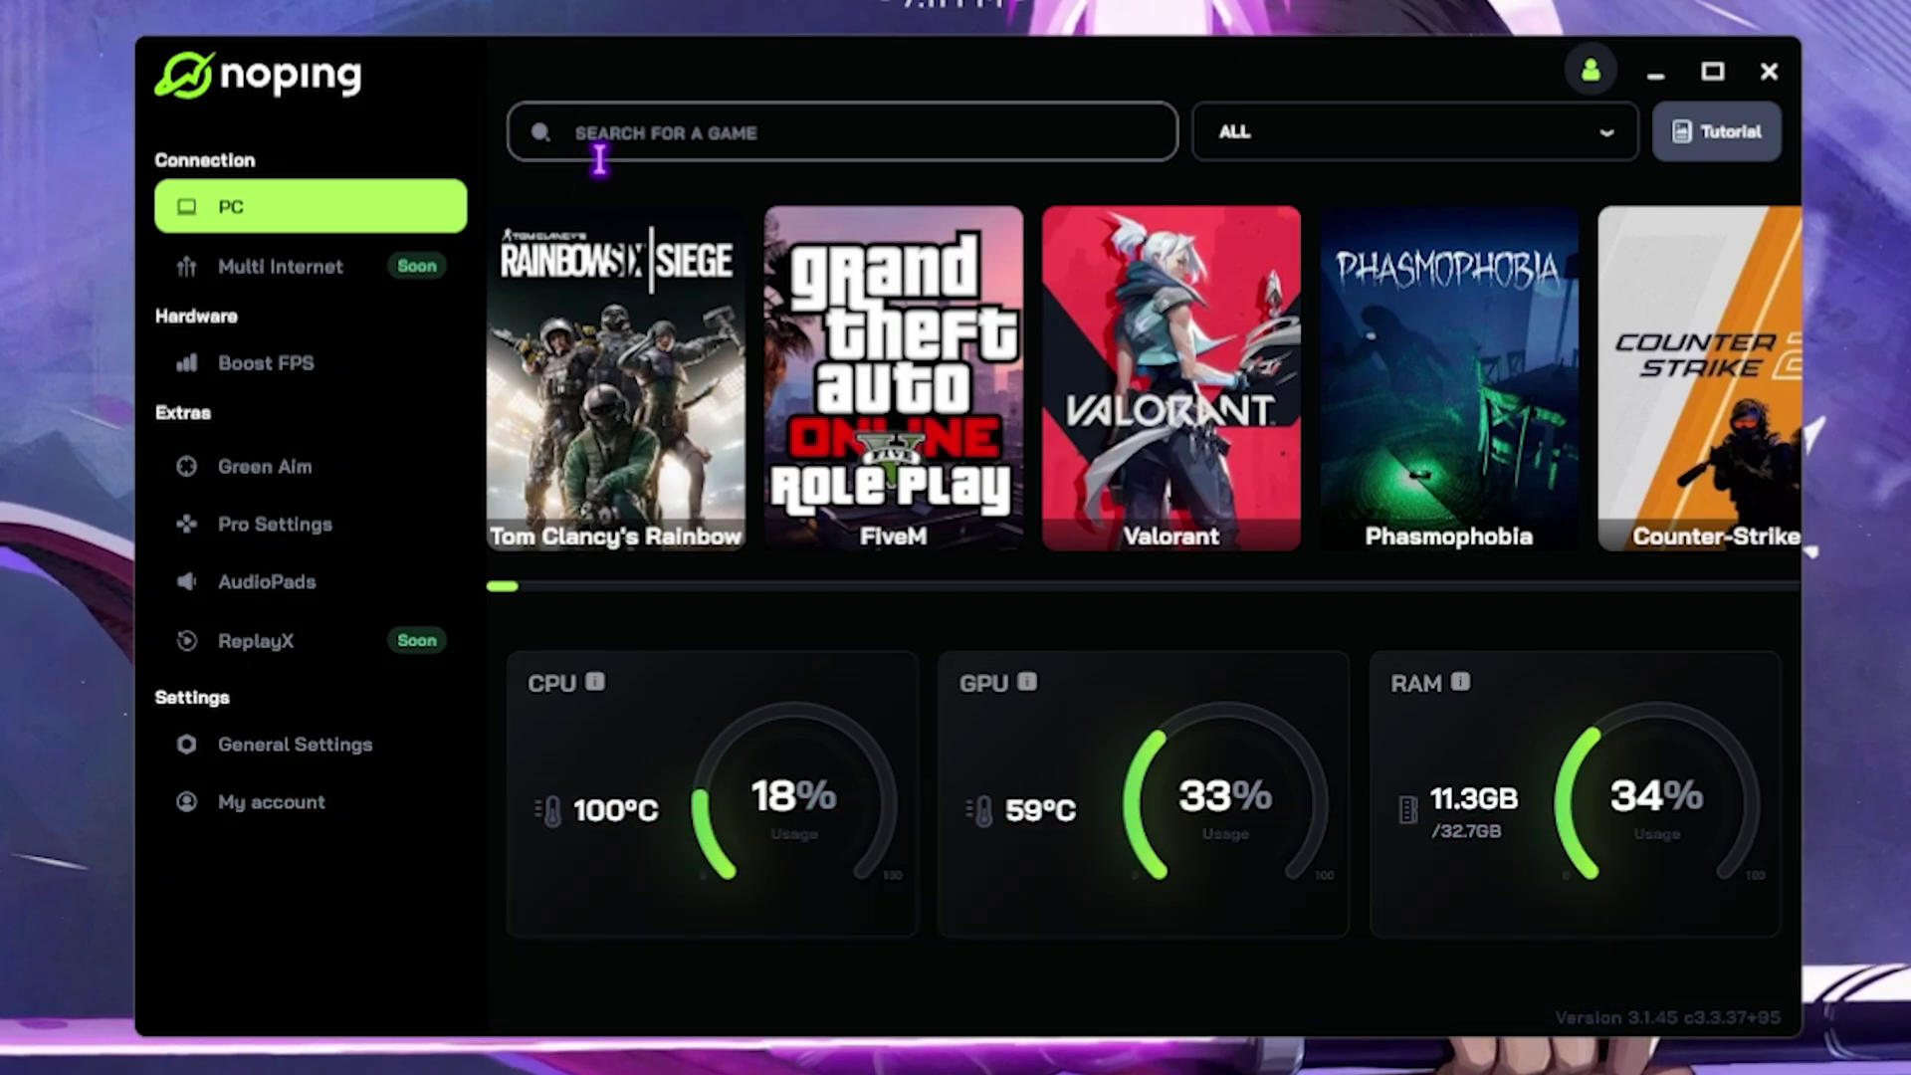
pyautogui.write('Mar')
pyautogui.click(610, 375)
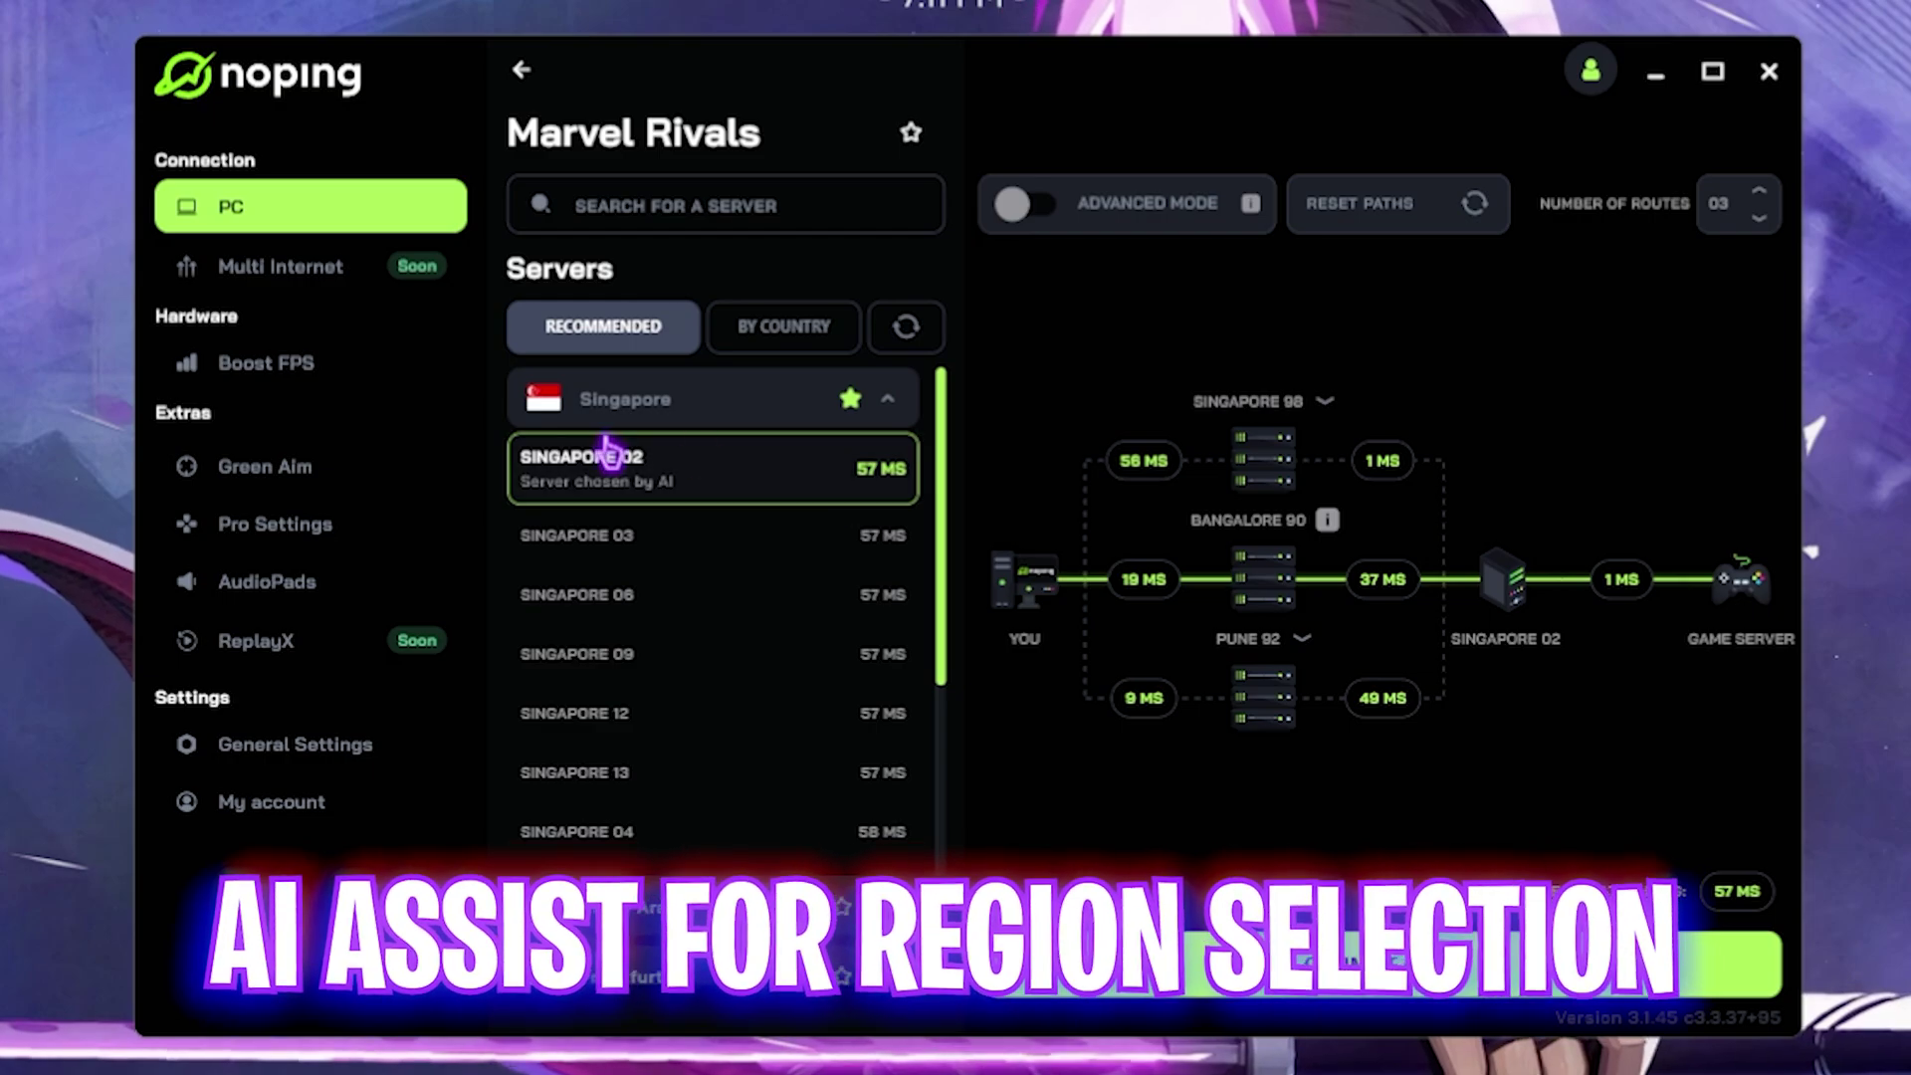
pyautogui.click(1264, 961)
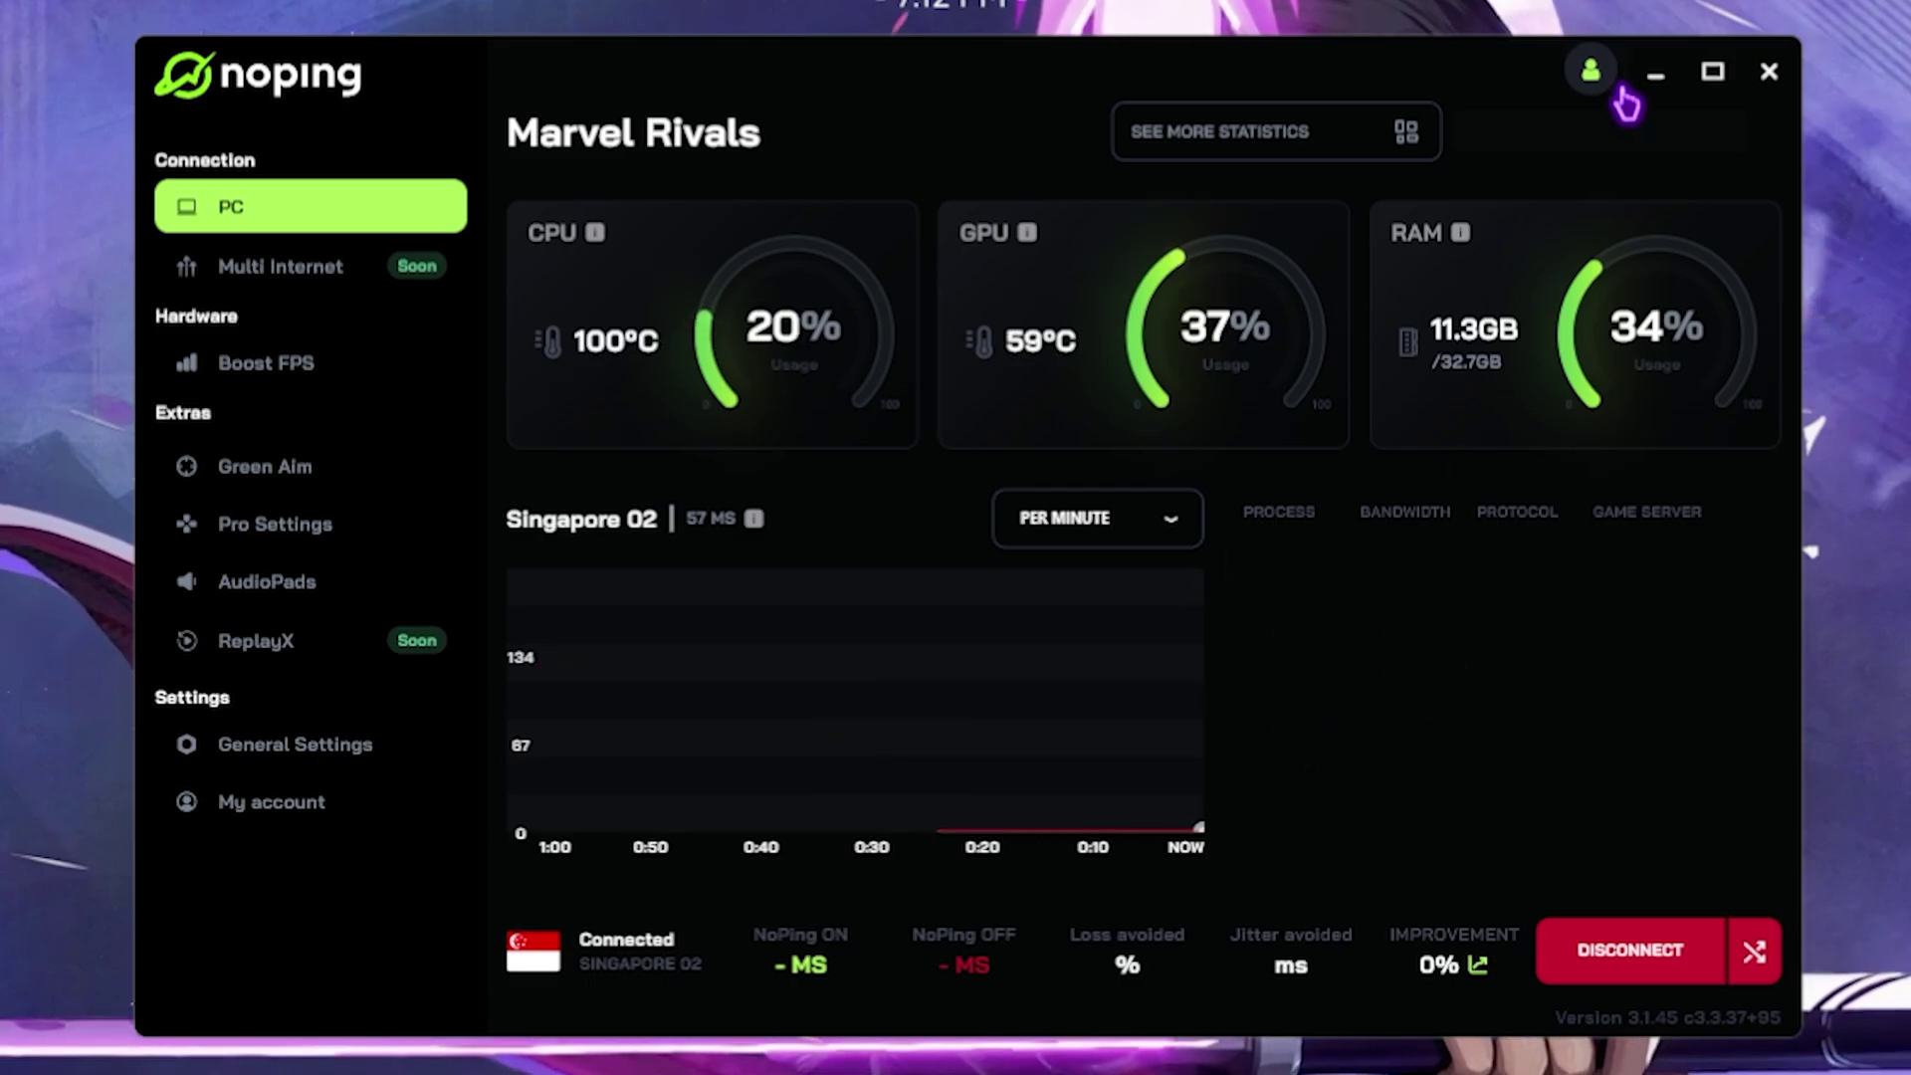
pyautogui.click(1652, 74)
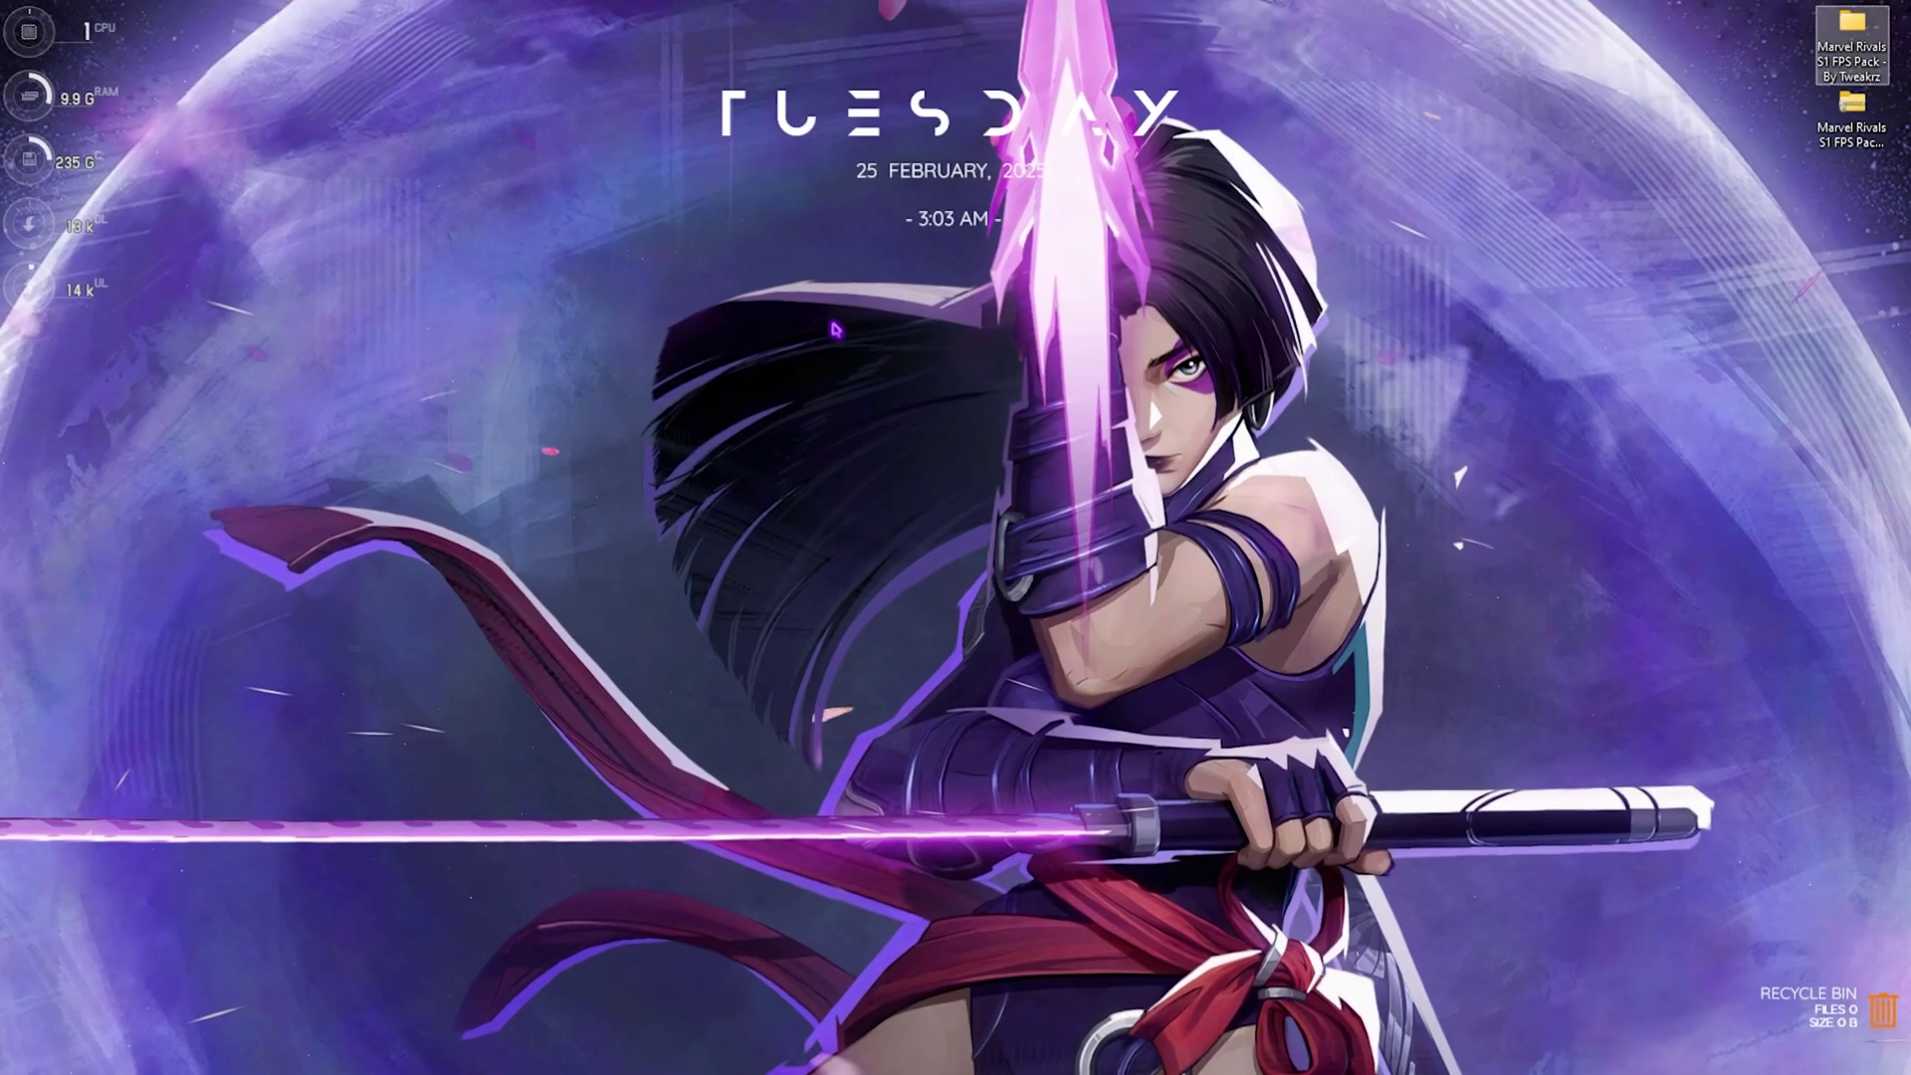
# Through msconfig, set the advanced boot options to 24 processors and apply
pyautogui.press('super+r')
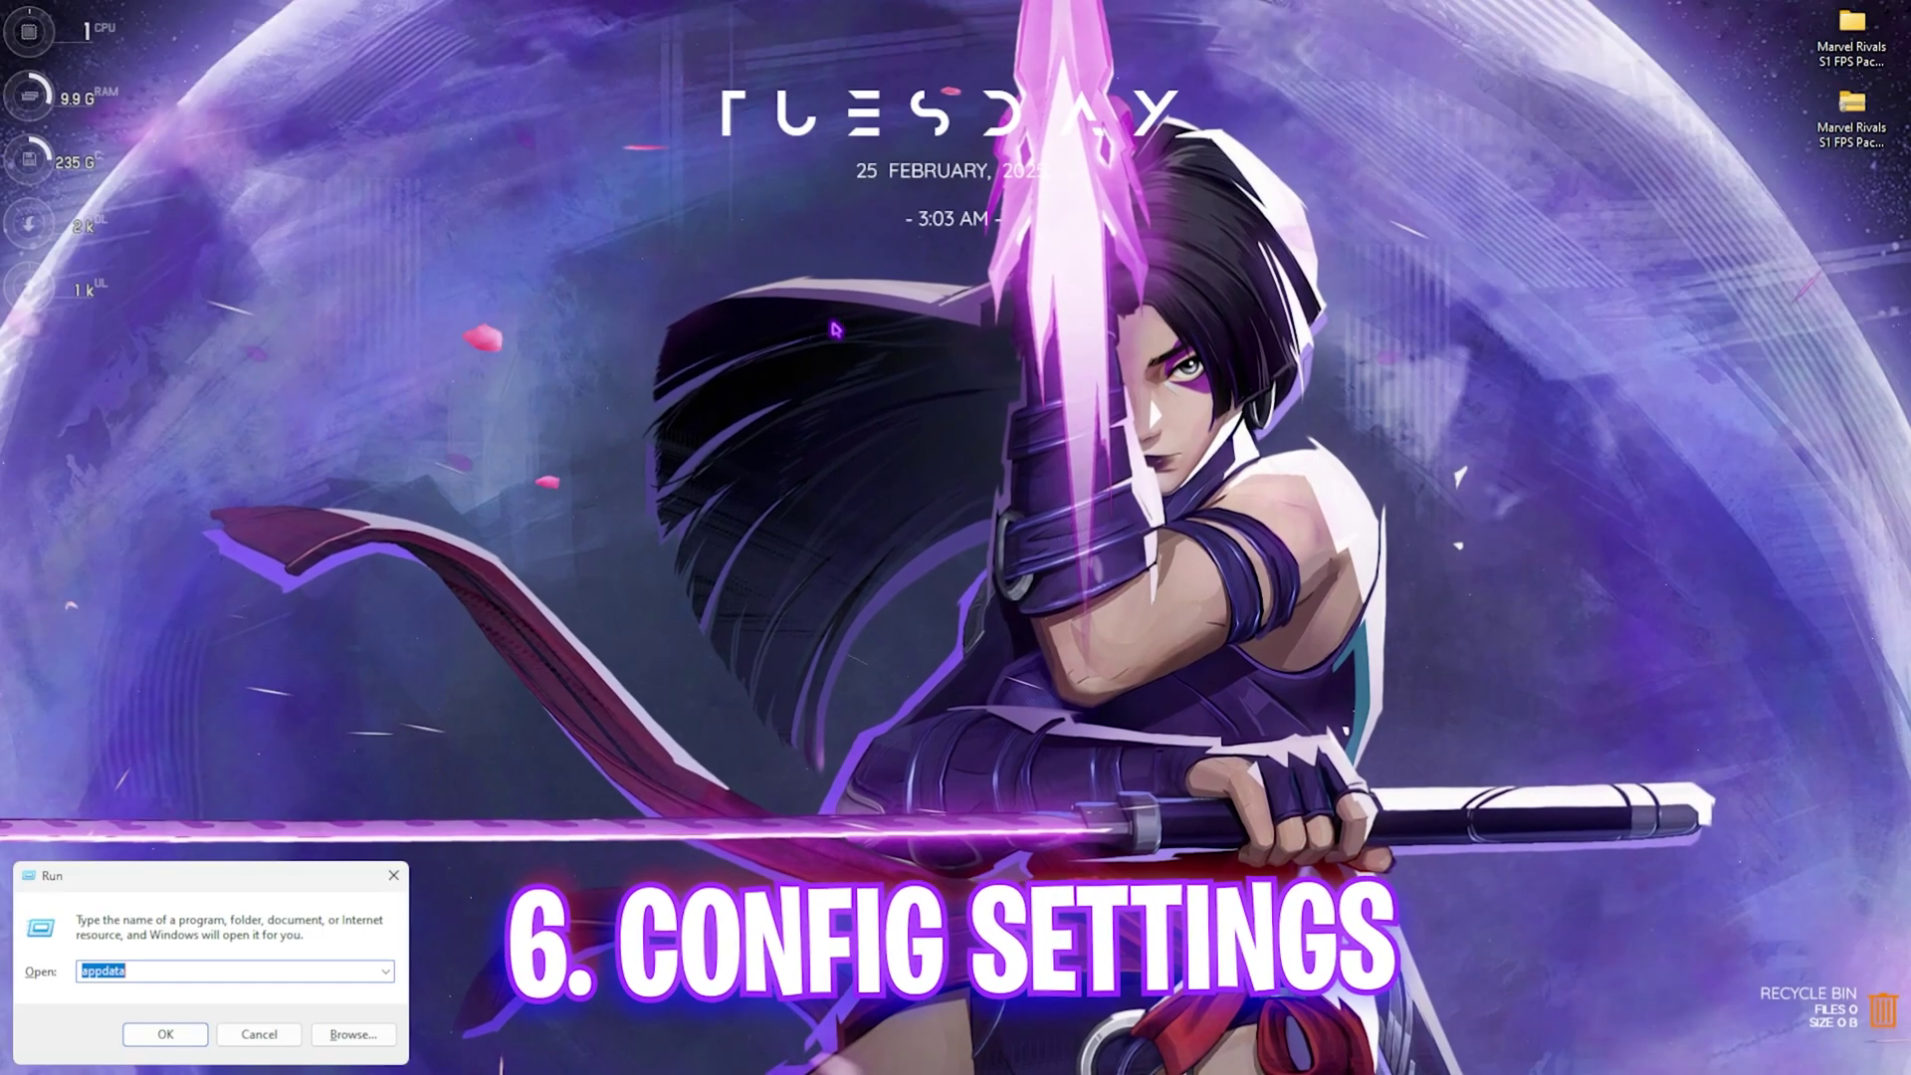
pyautogui.write('msconfig')
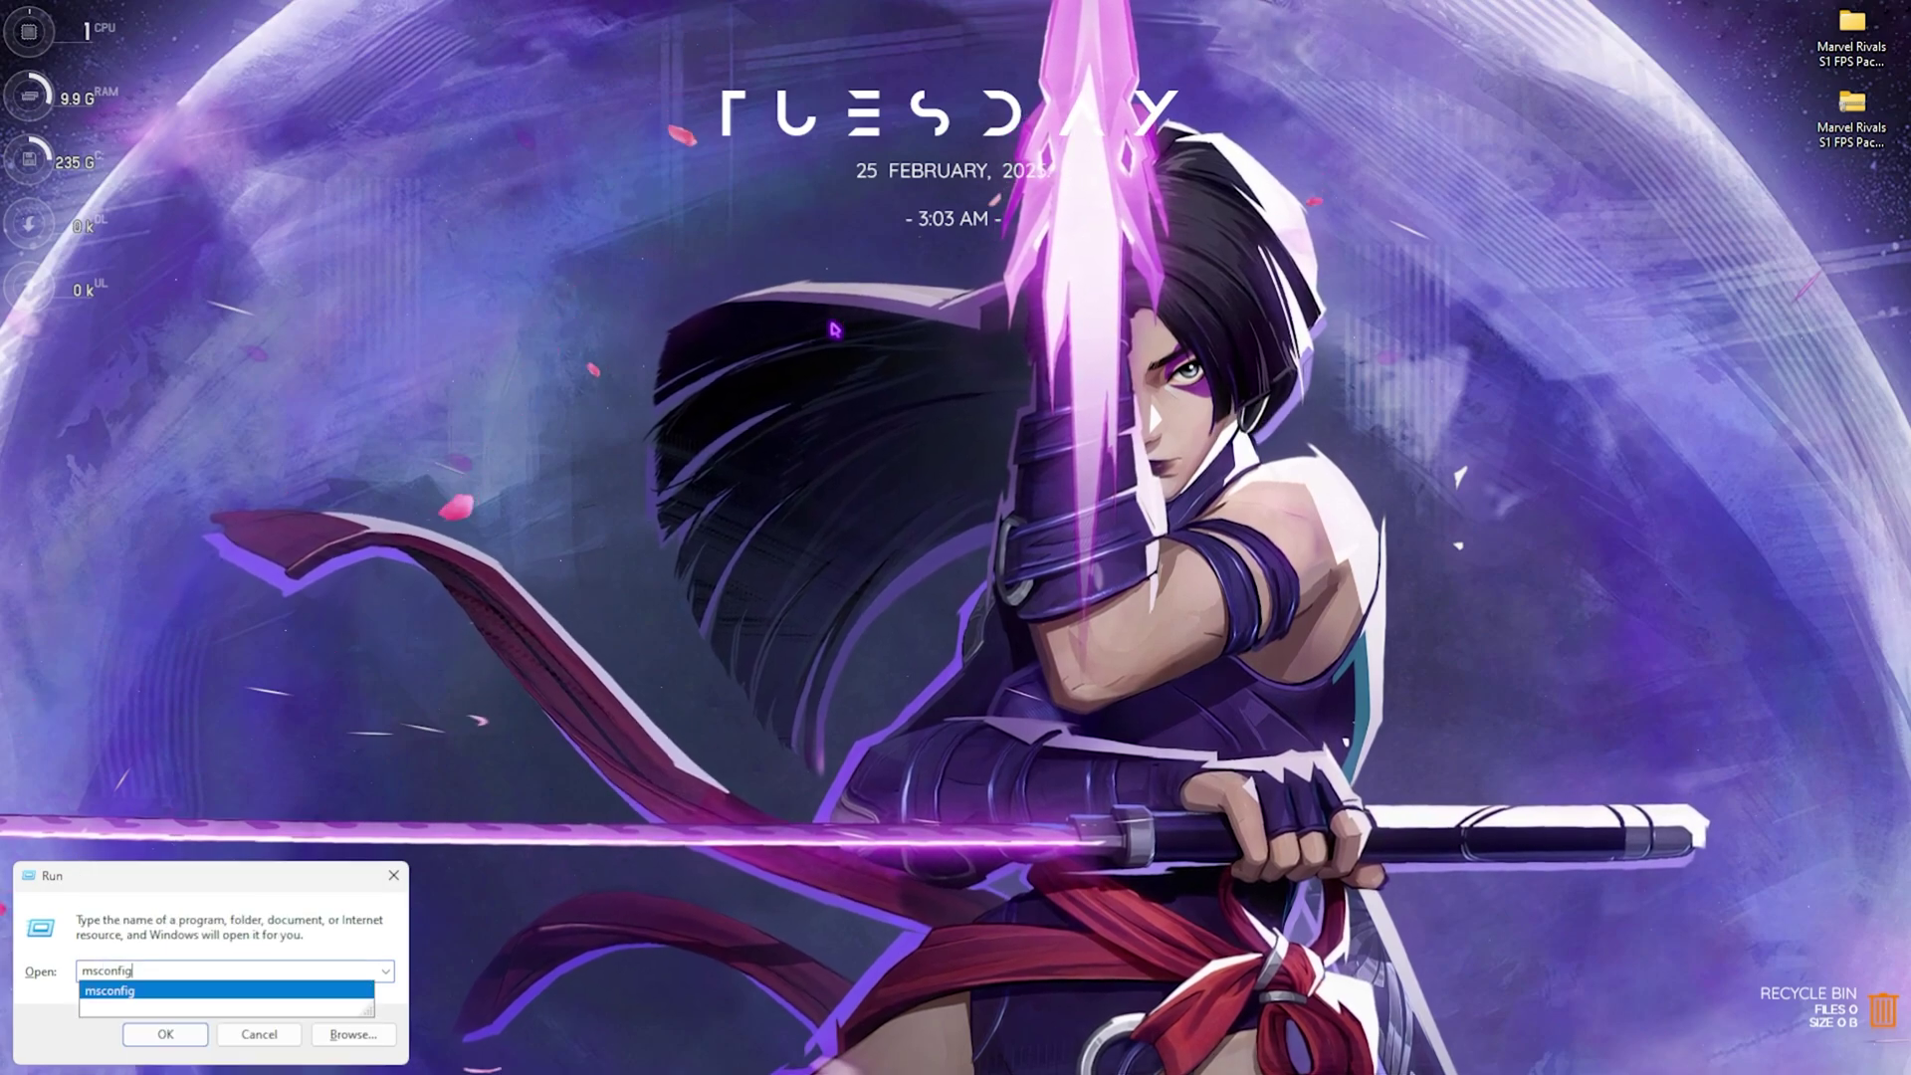
pyautogui.press('Return')
pyautogui.click(732, 261)
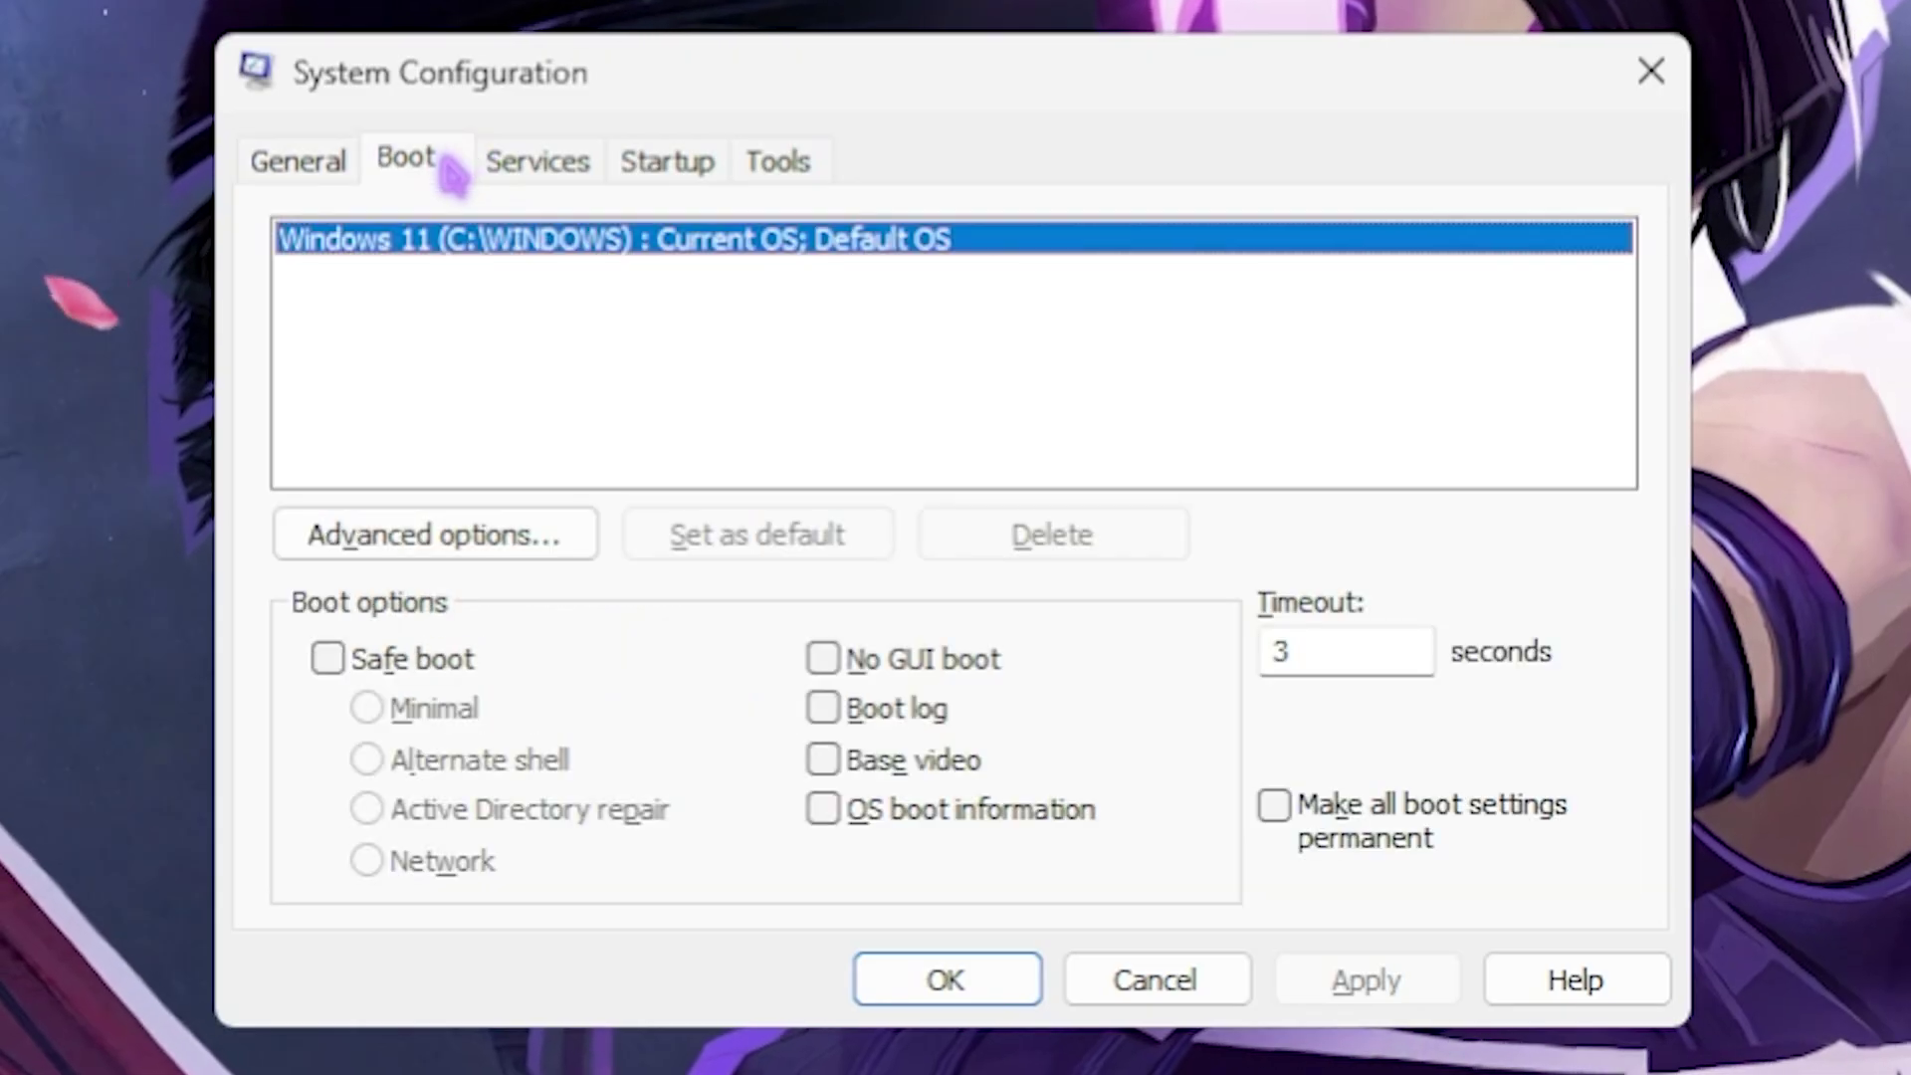
pyautogui.click(460, 534)
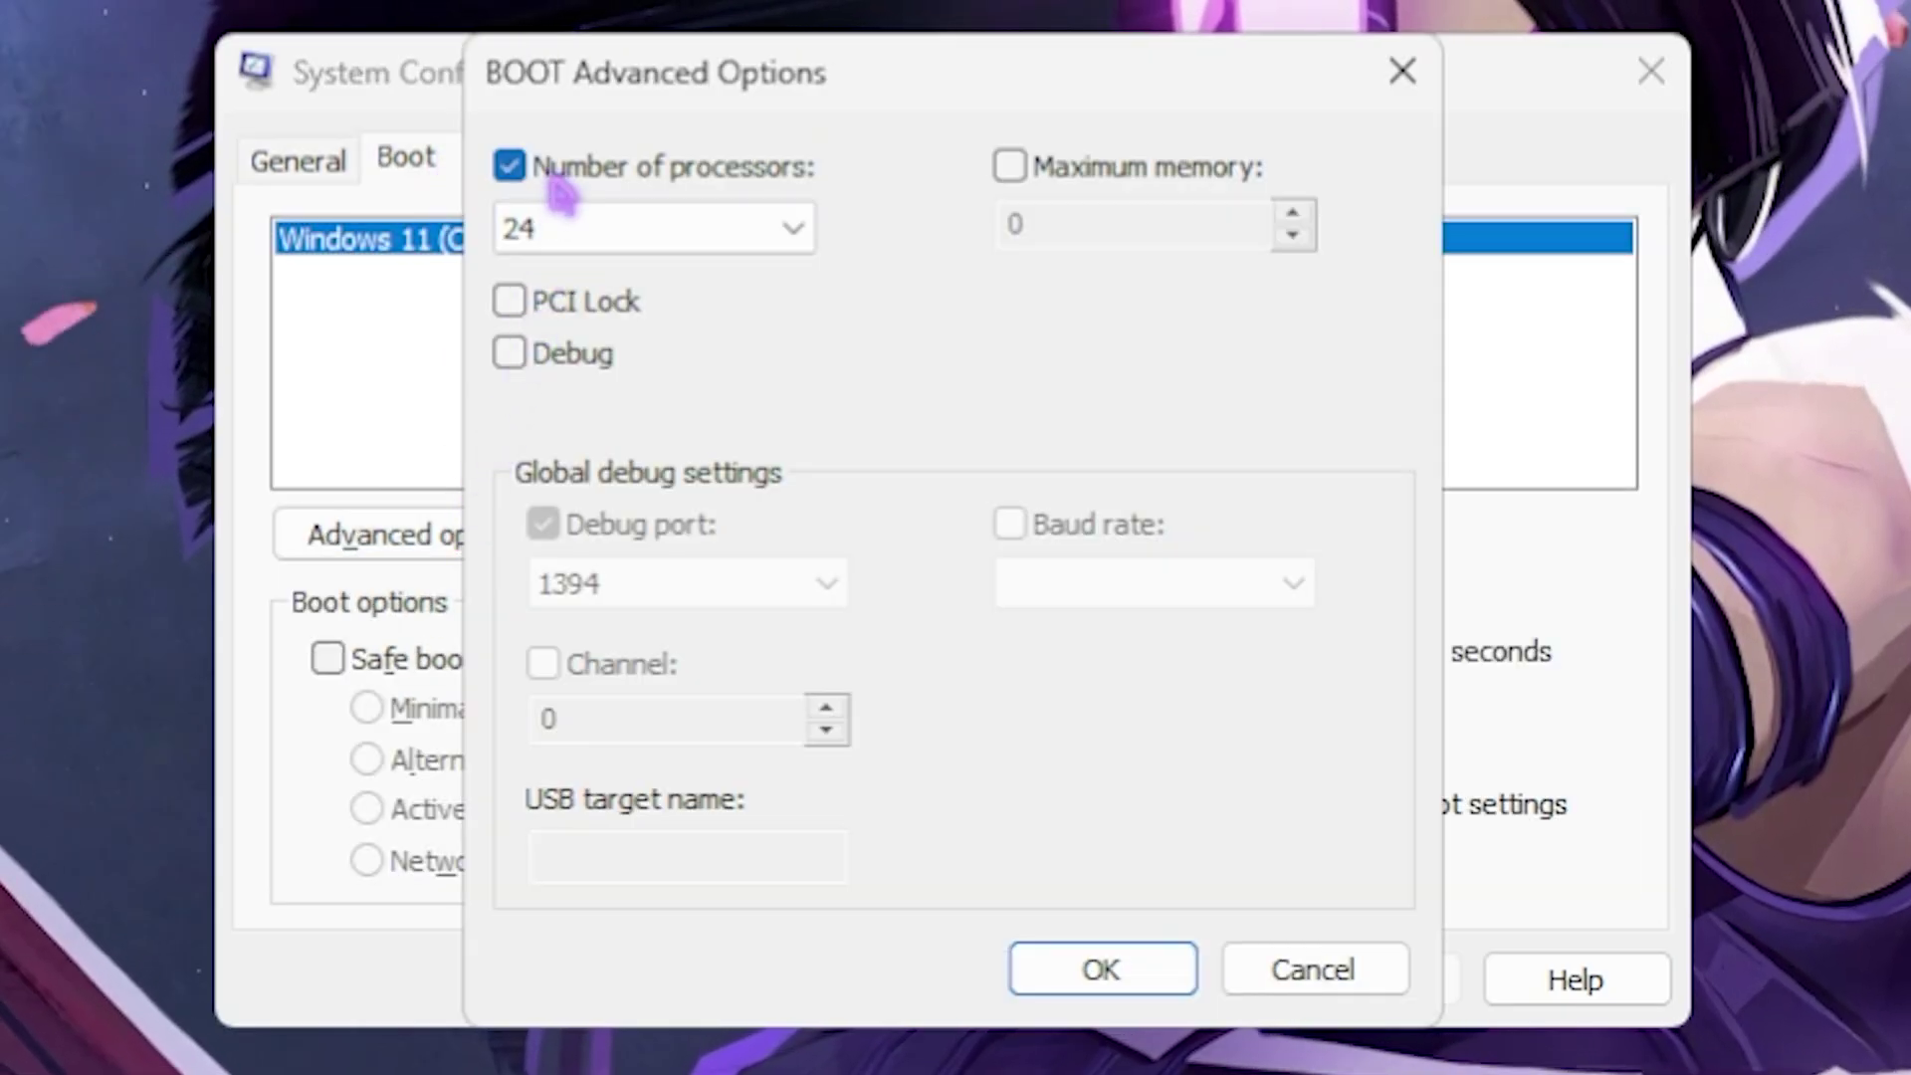
pyautogui.click(587, 227)
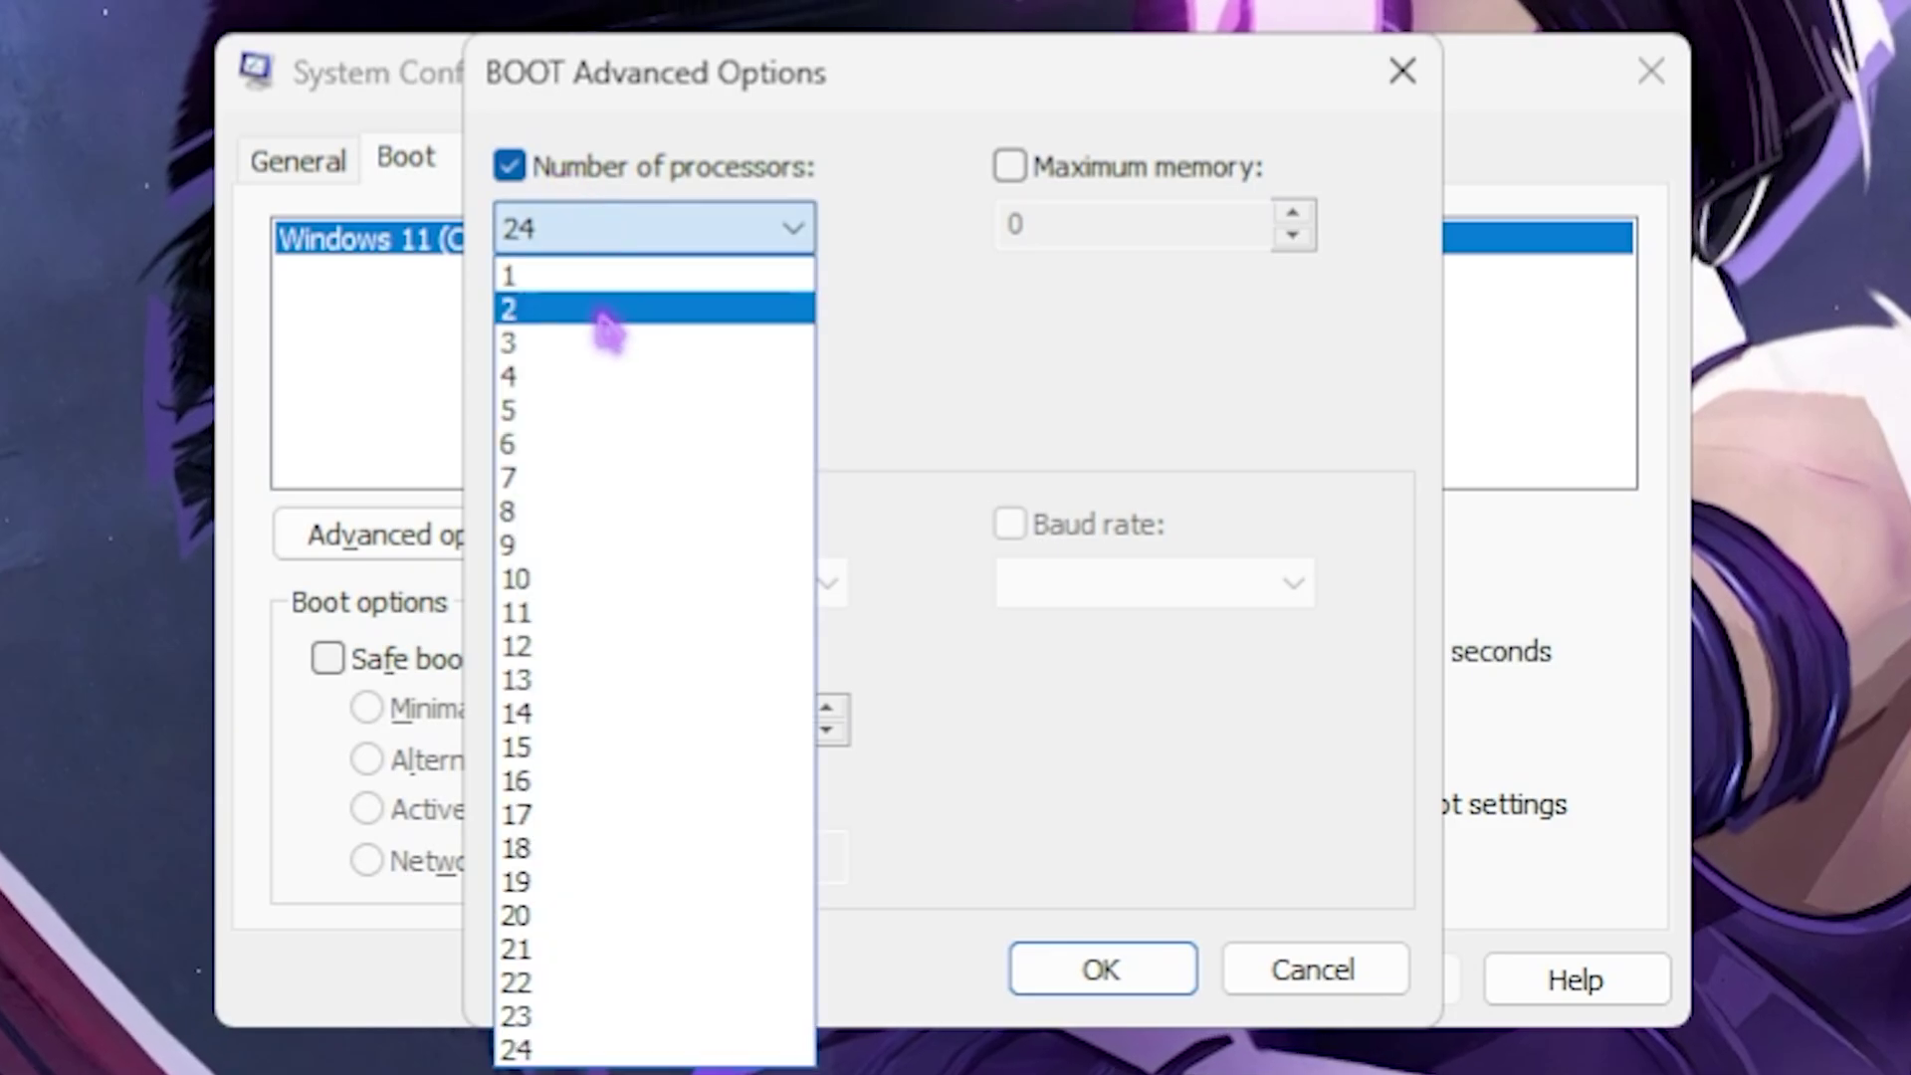
pyautogui.click(572, 1040)
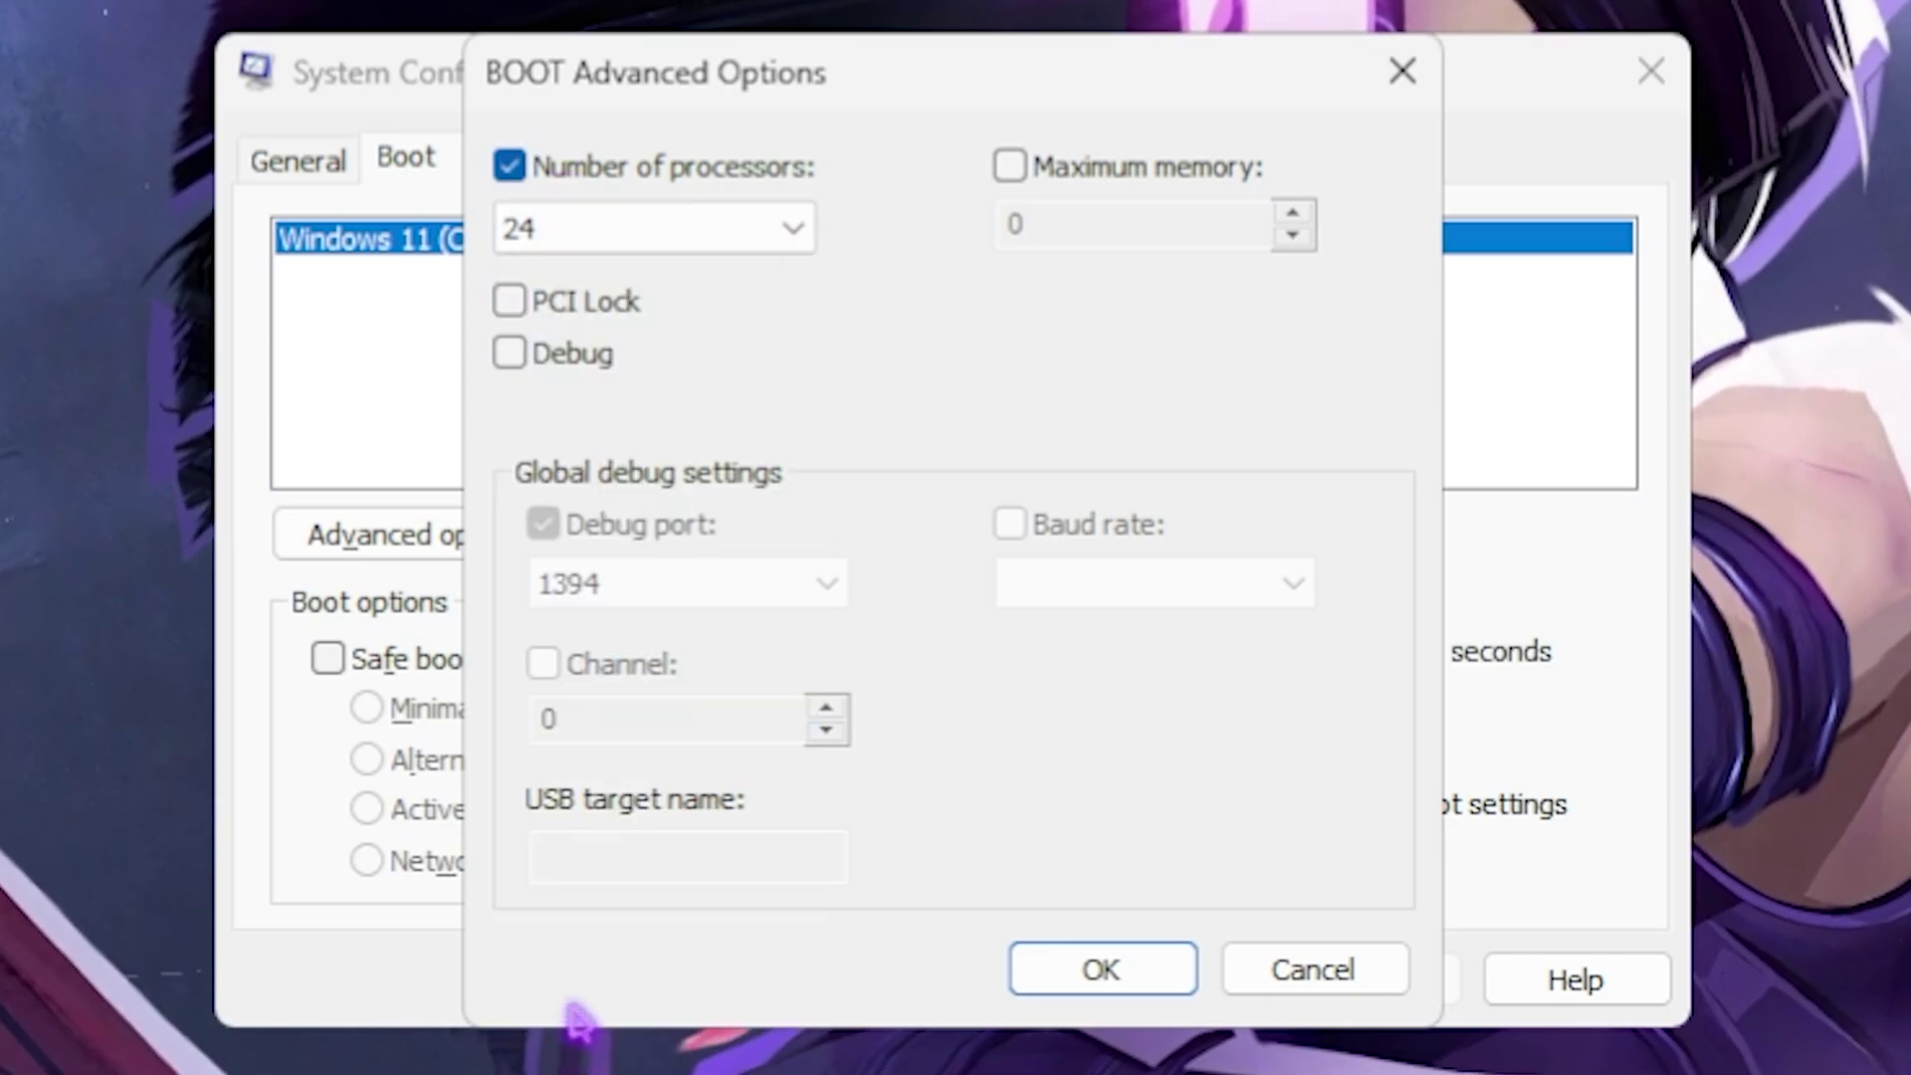
pyautogui.click(1101, 970)
pyautogui.click(1328, 980)
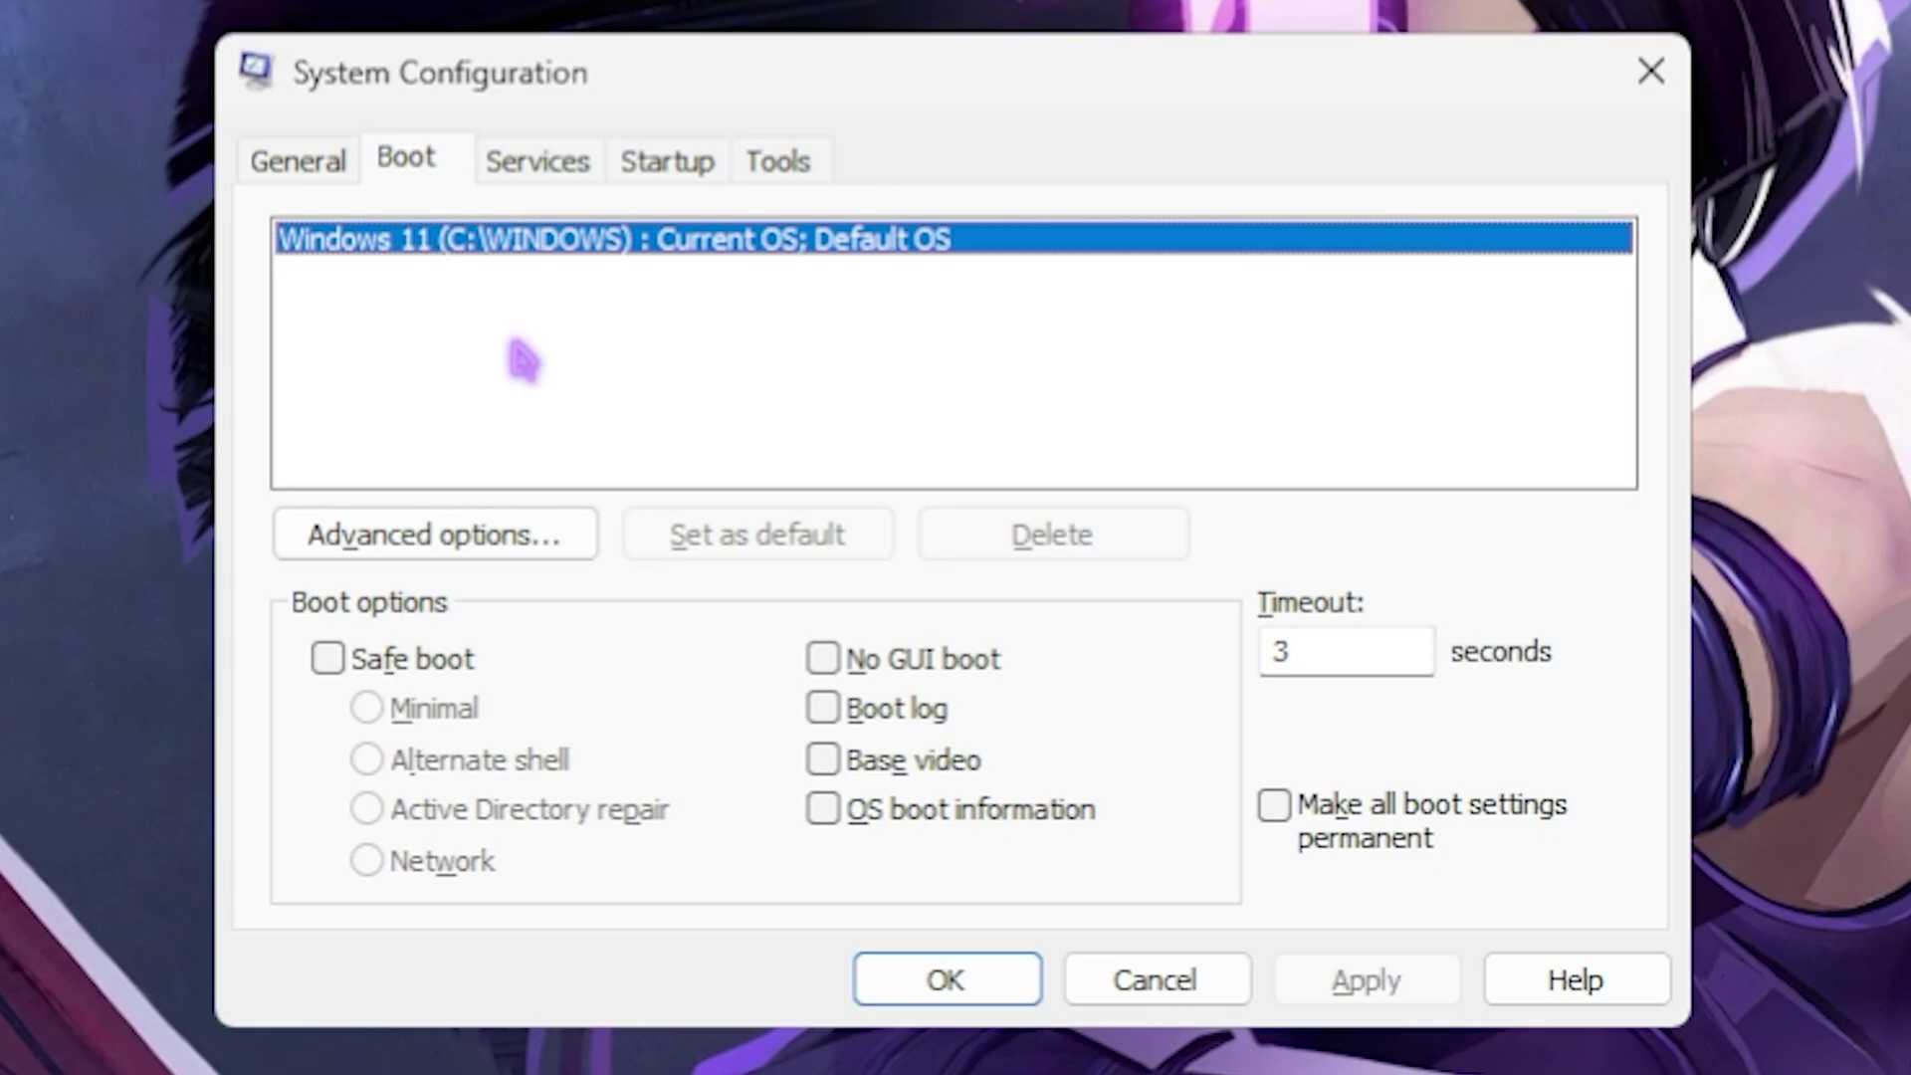
# Hide all Microsoft services, scroll through the rest, and exit System Configuration without restarting
pyautogui.click(557, 164)
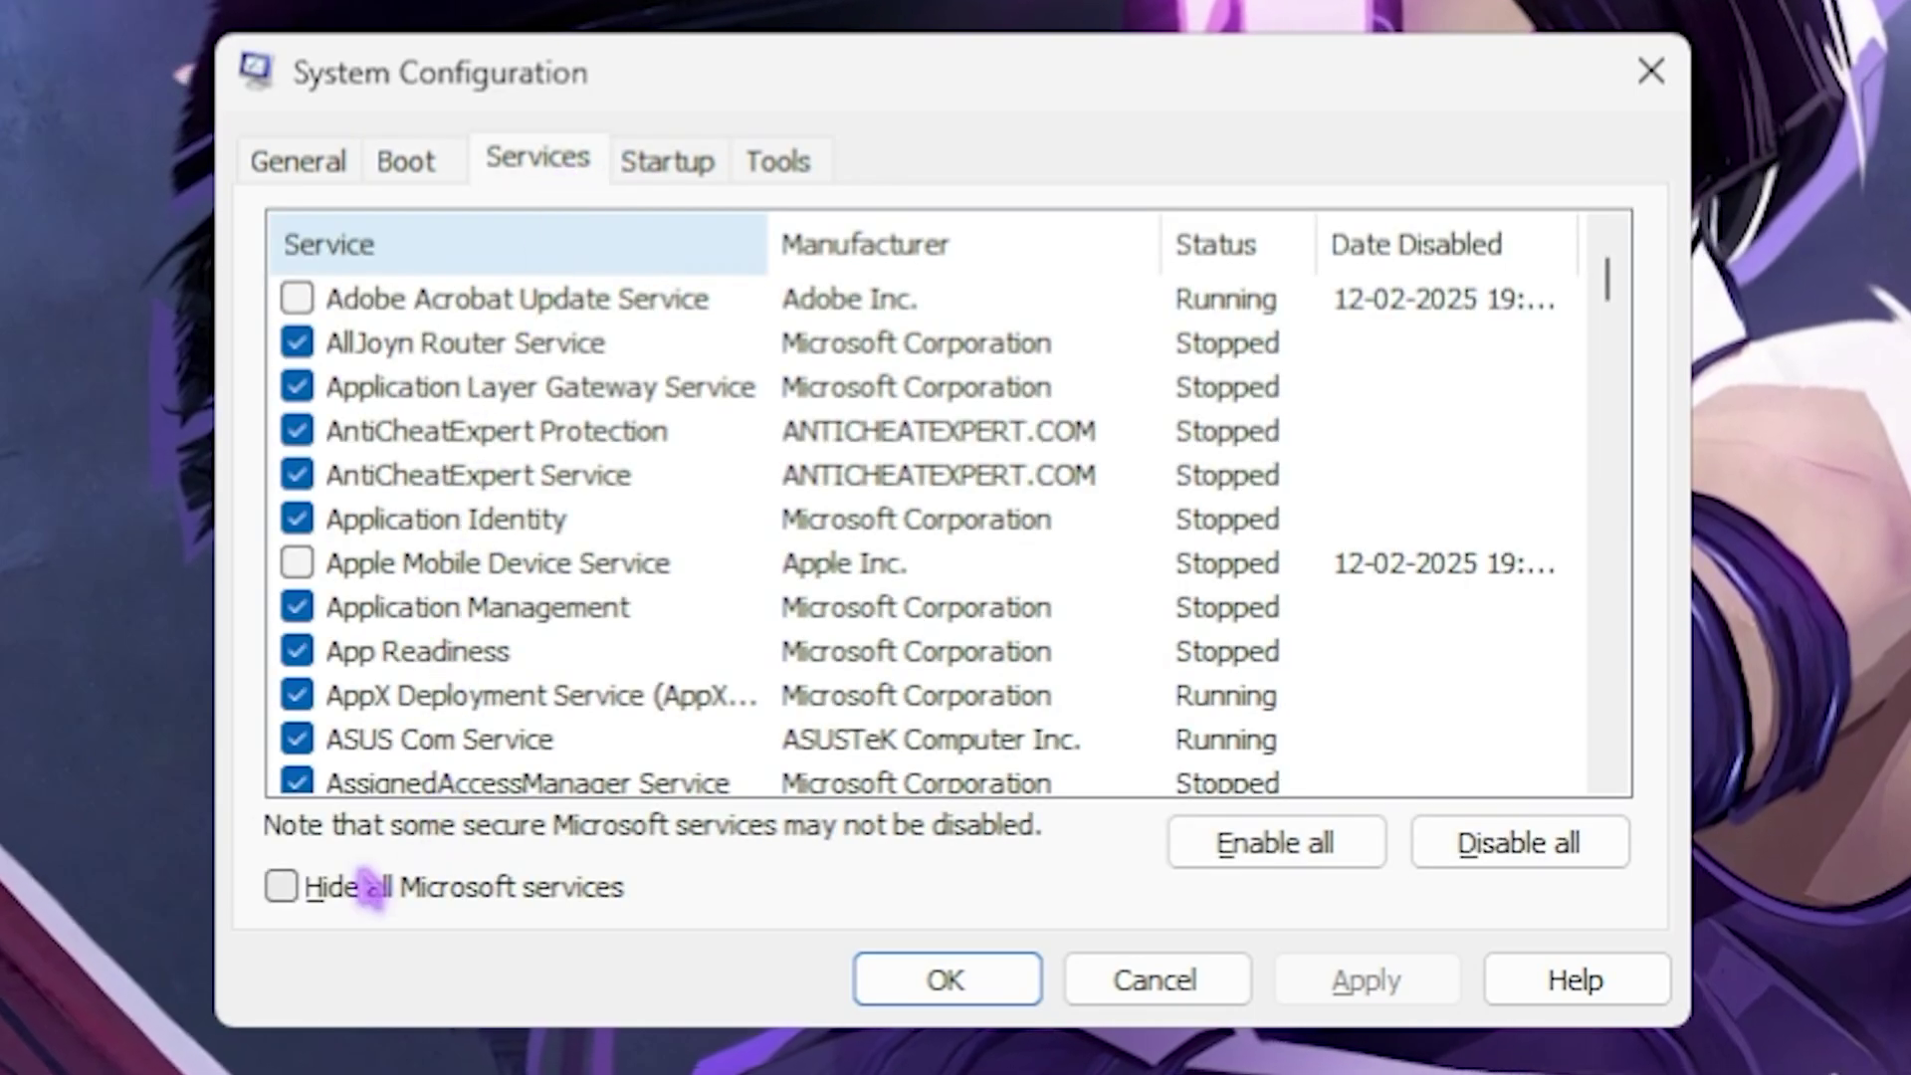
pyautogui.click(370, 888)
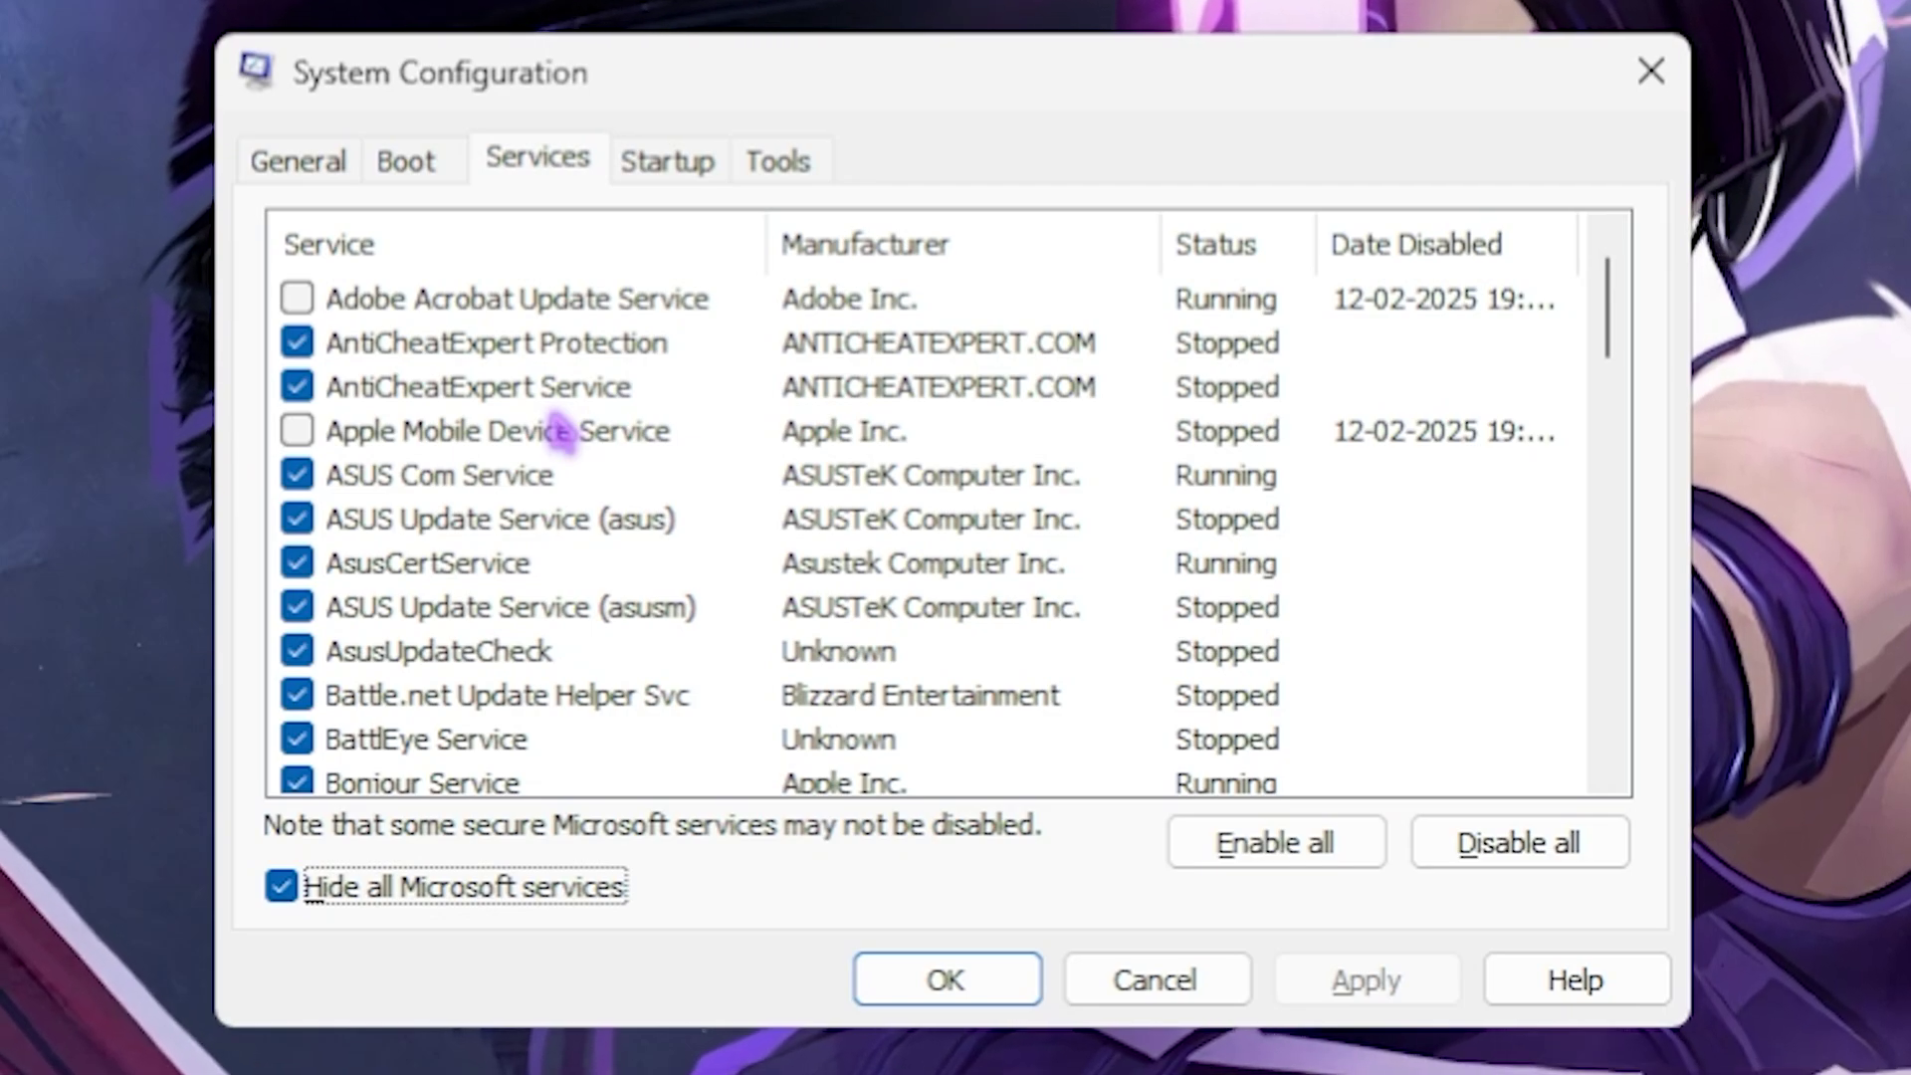
pyautogui.scroll(-1, 562, 433)
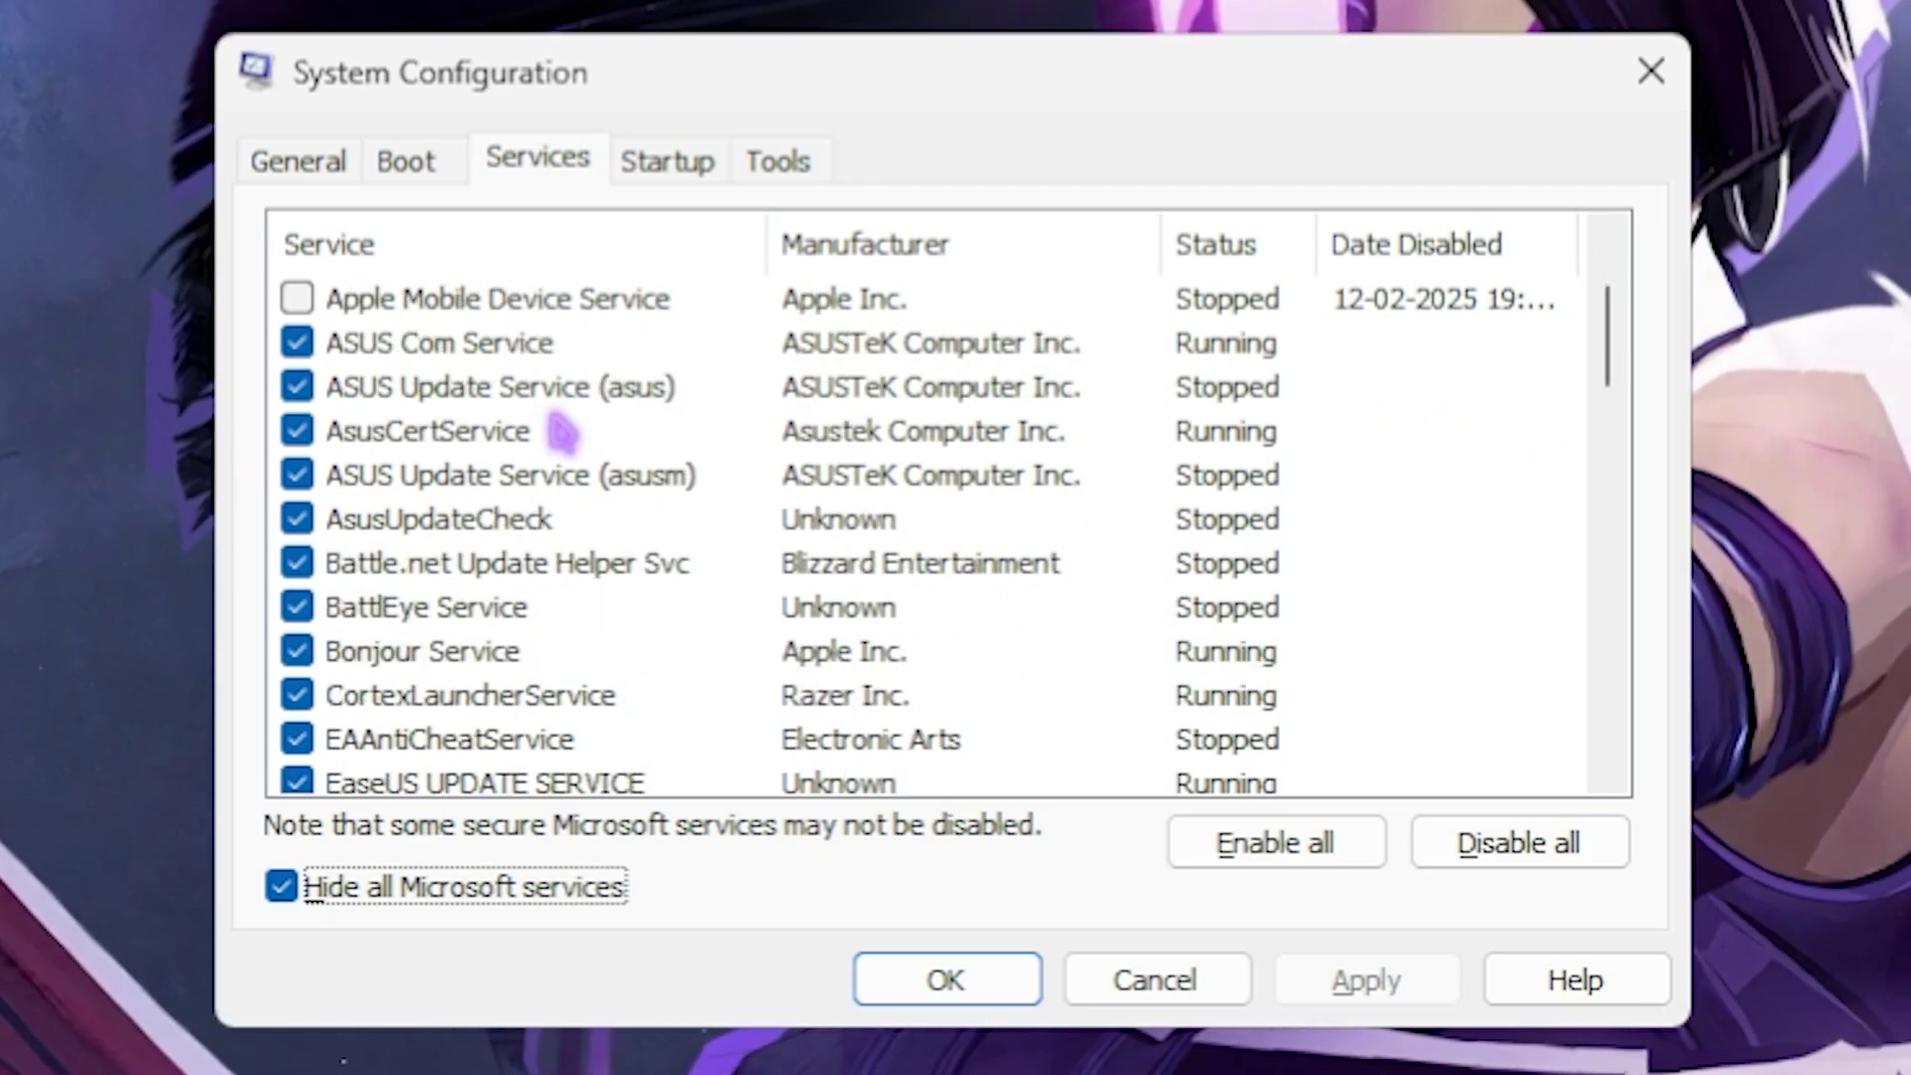
pyautogui.scroll(-3, 562, 433)
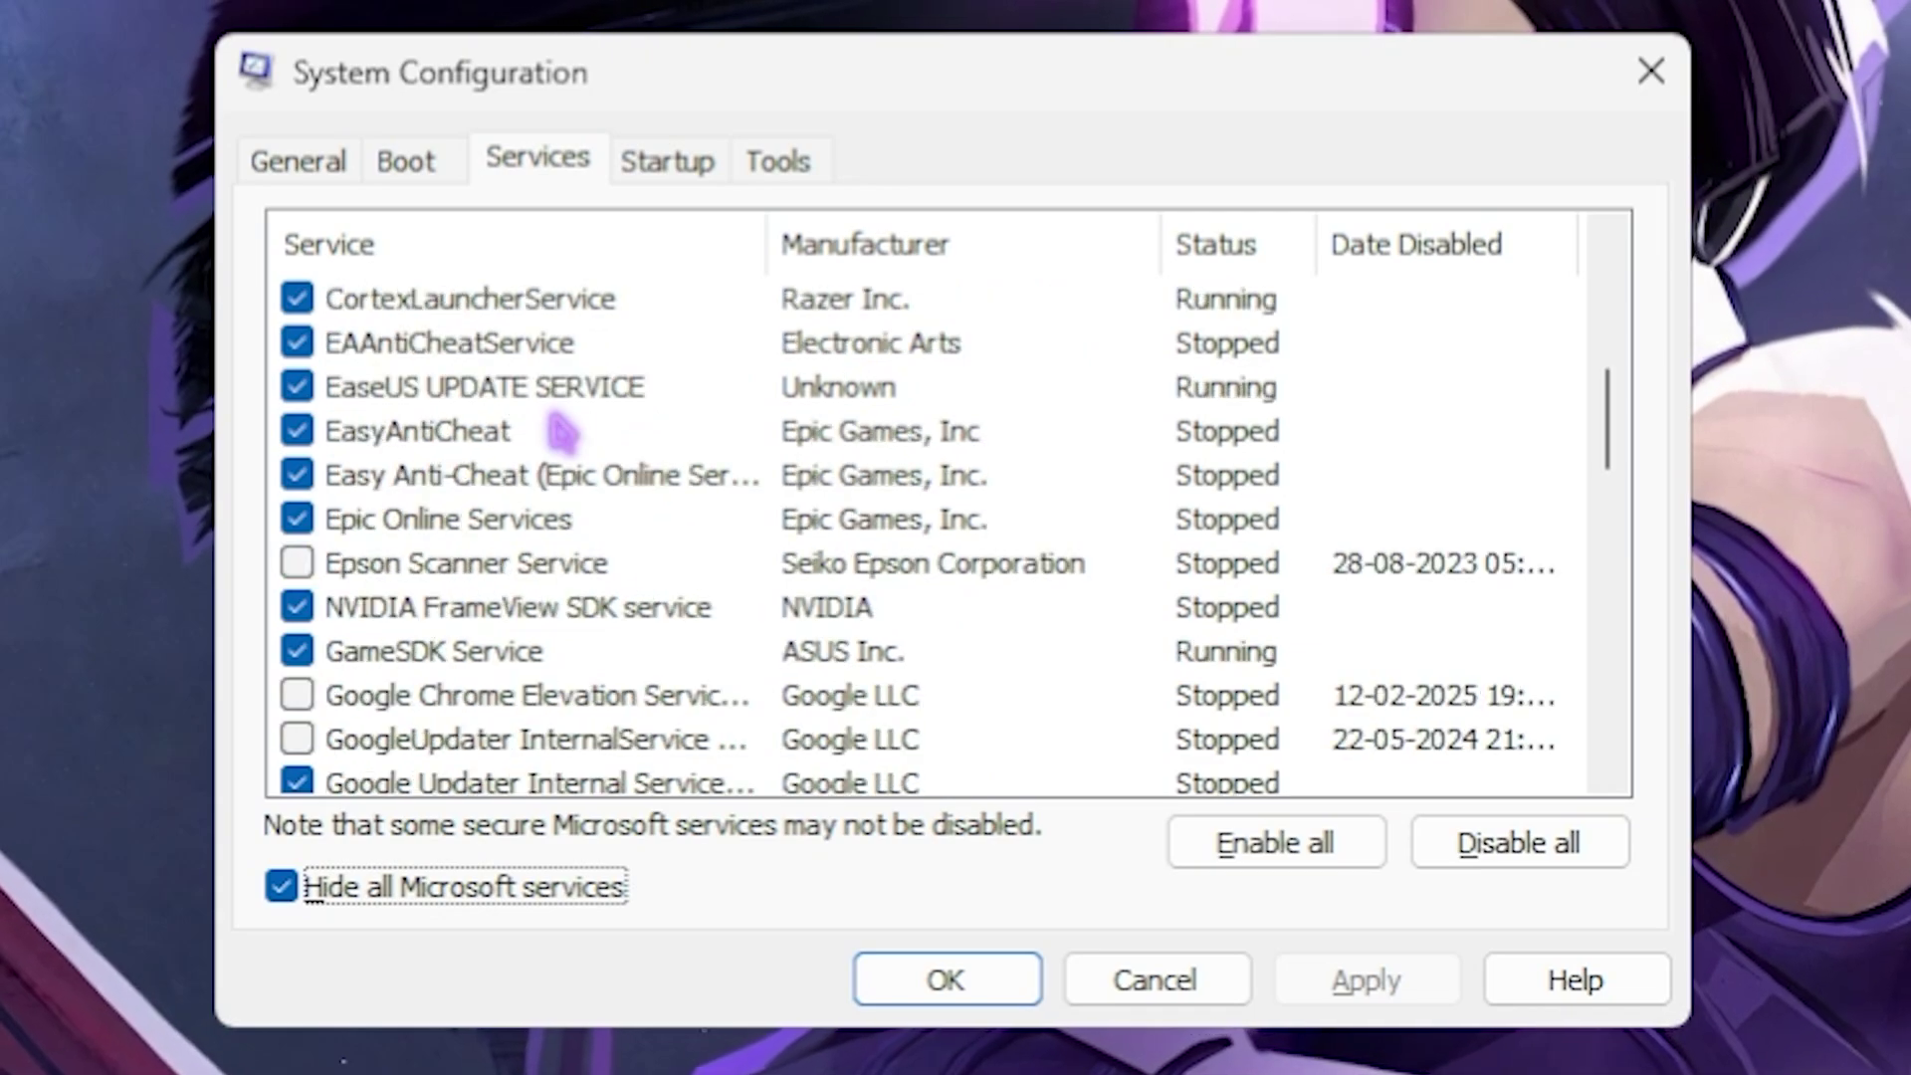
pyautogui.scroll(-4, 512, 610)
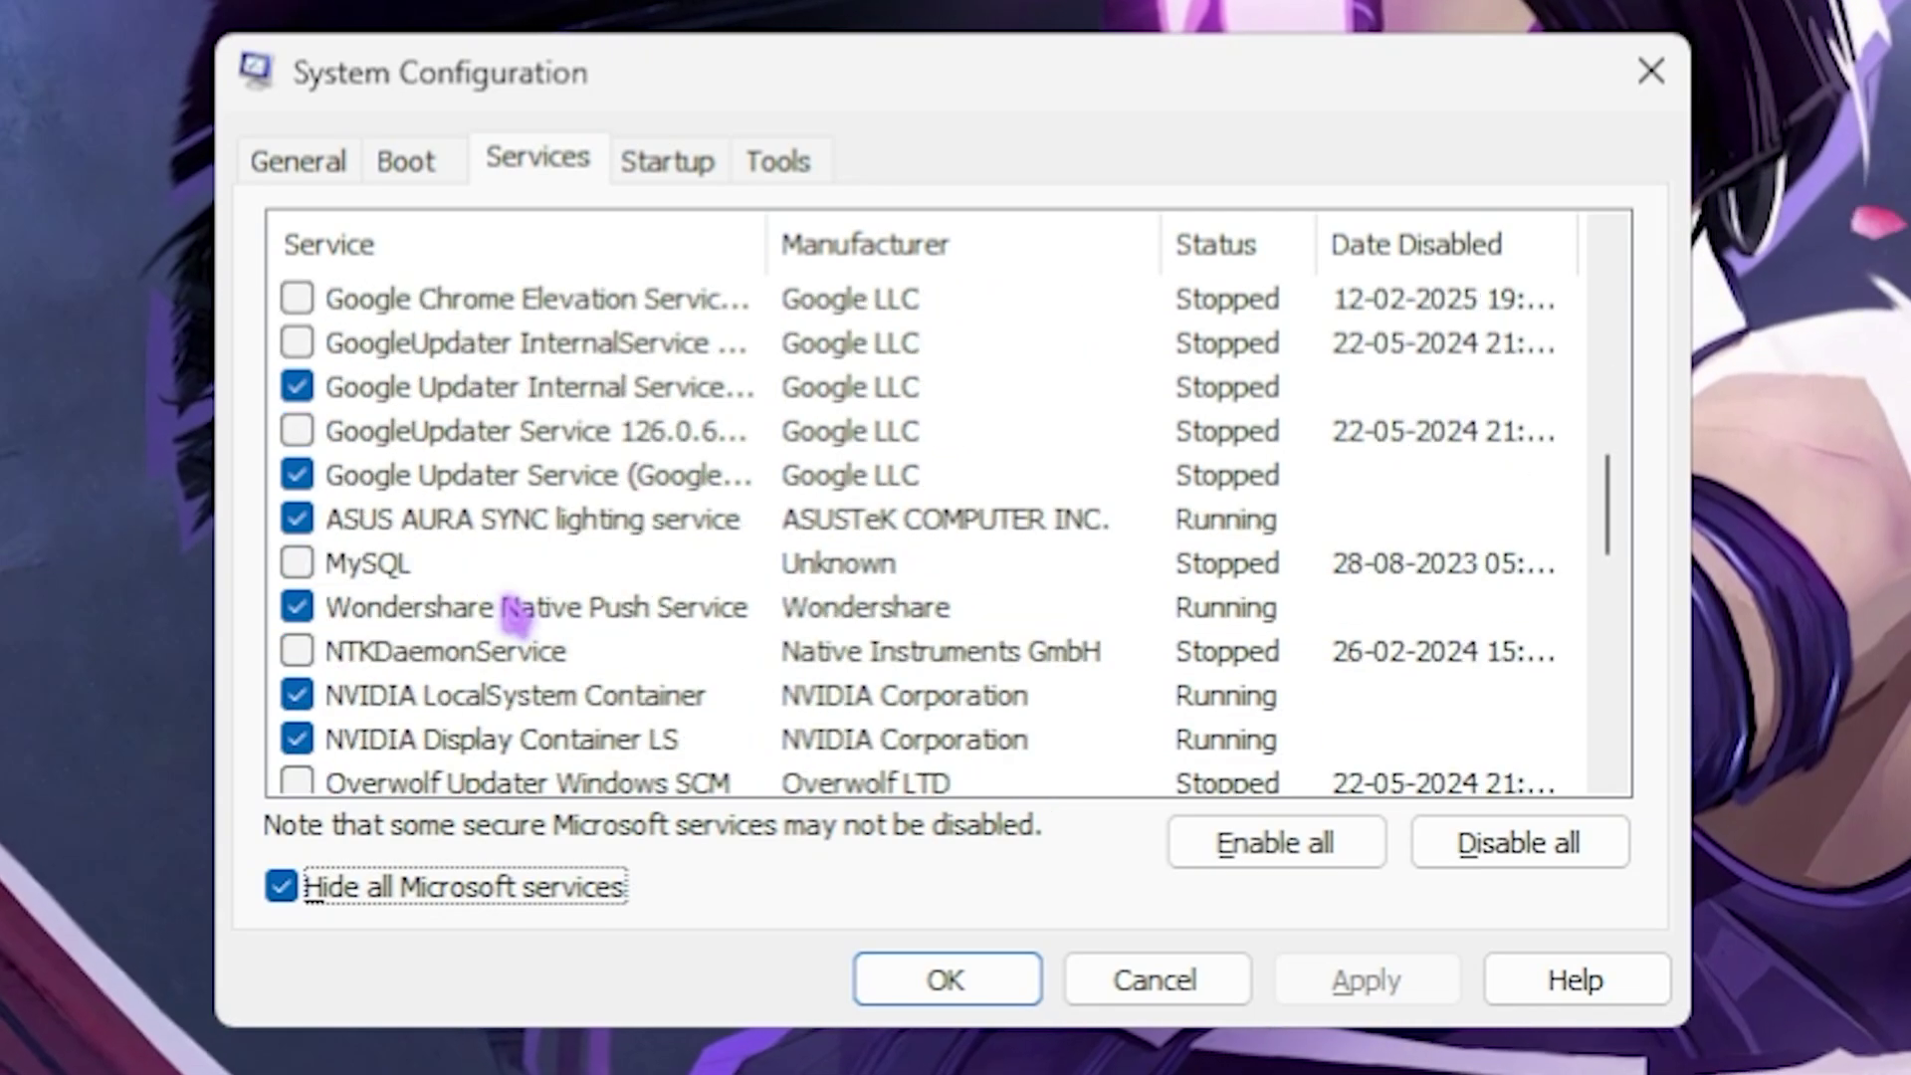
pyautogui.scroll(-1, 512, 610)
pyautogui.scroll(-1, 515, 610)
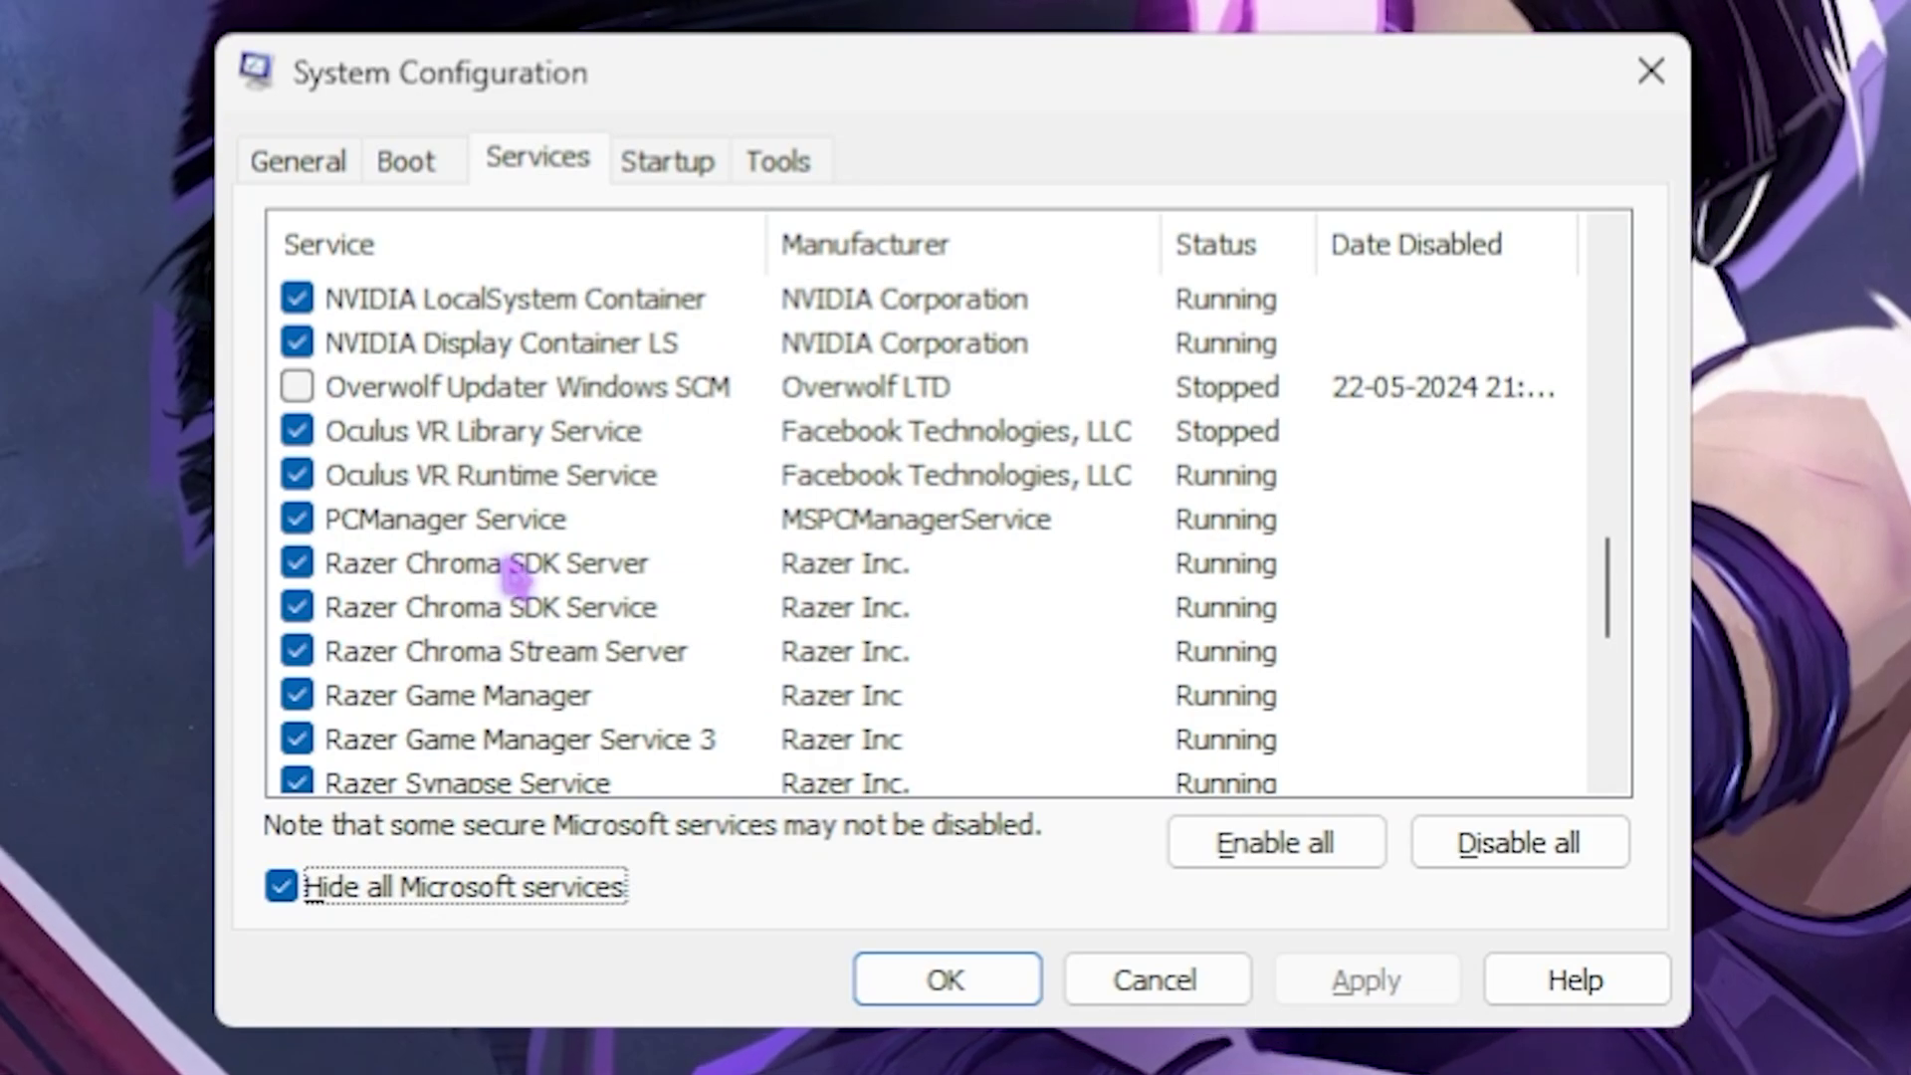
pyautogui.scroll(-4, 463, 579)
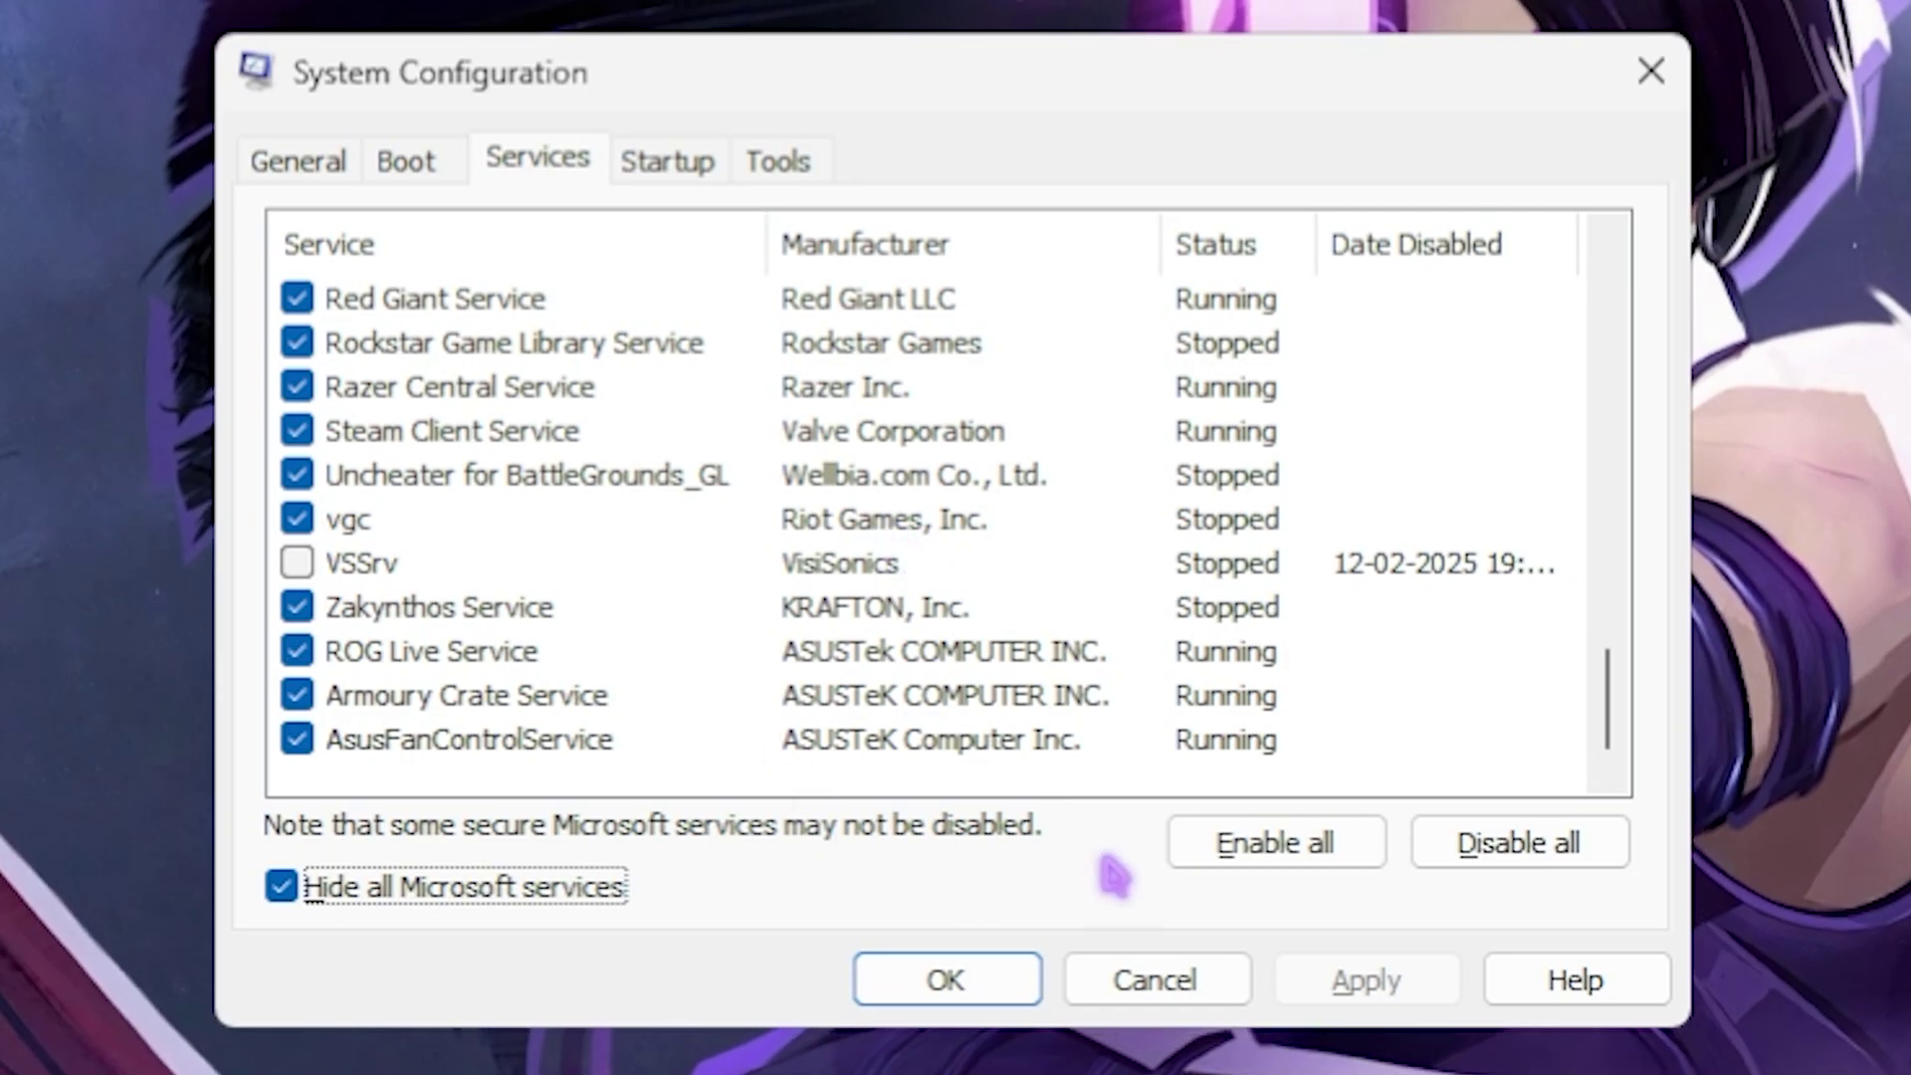
pyautogui.click(945, 980)
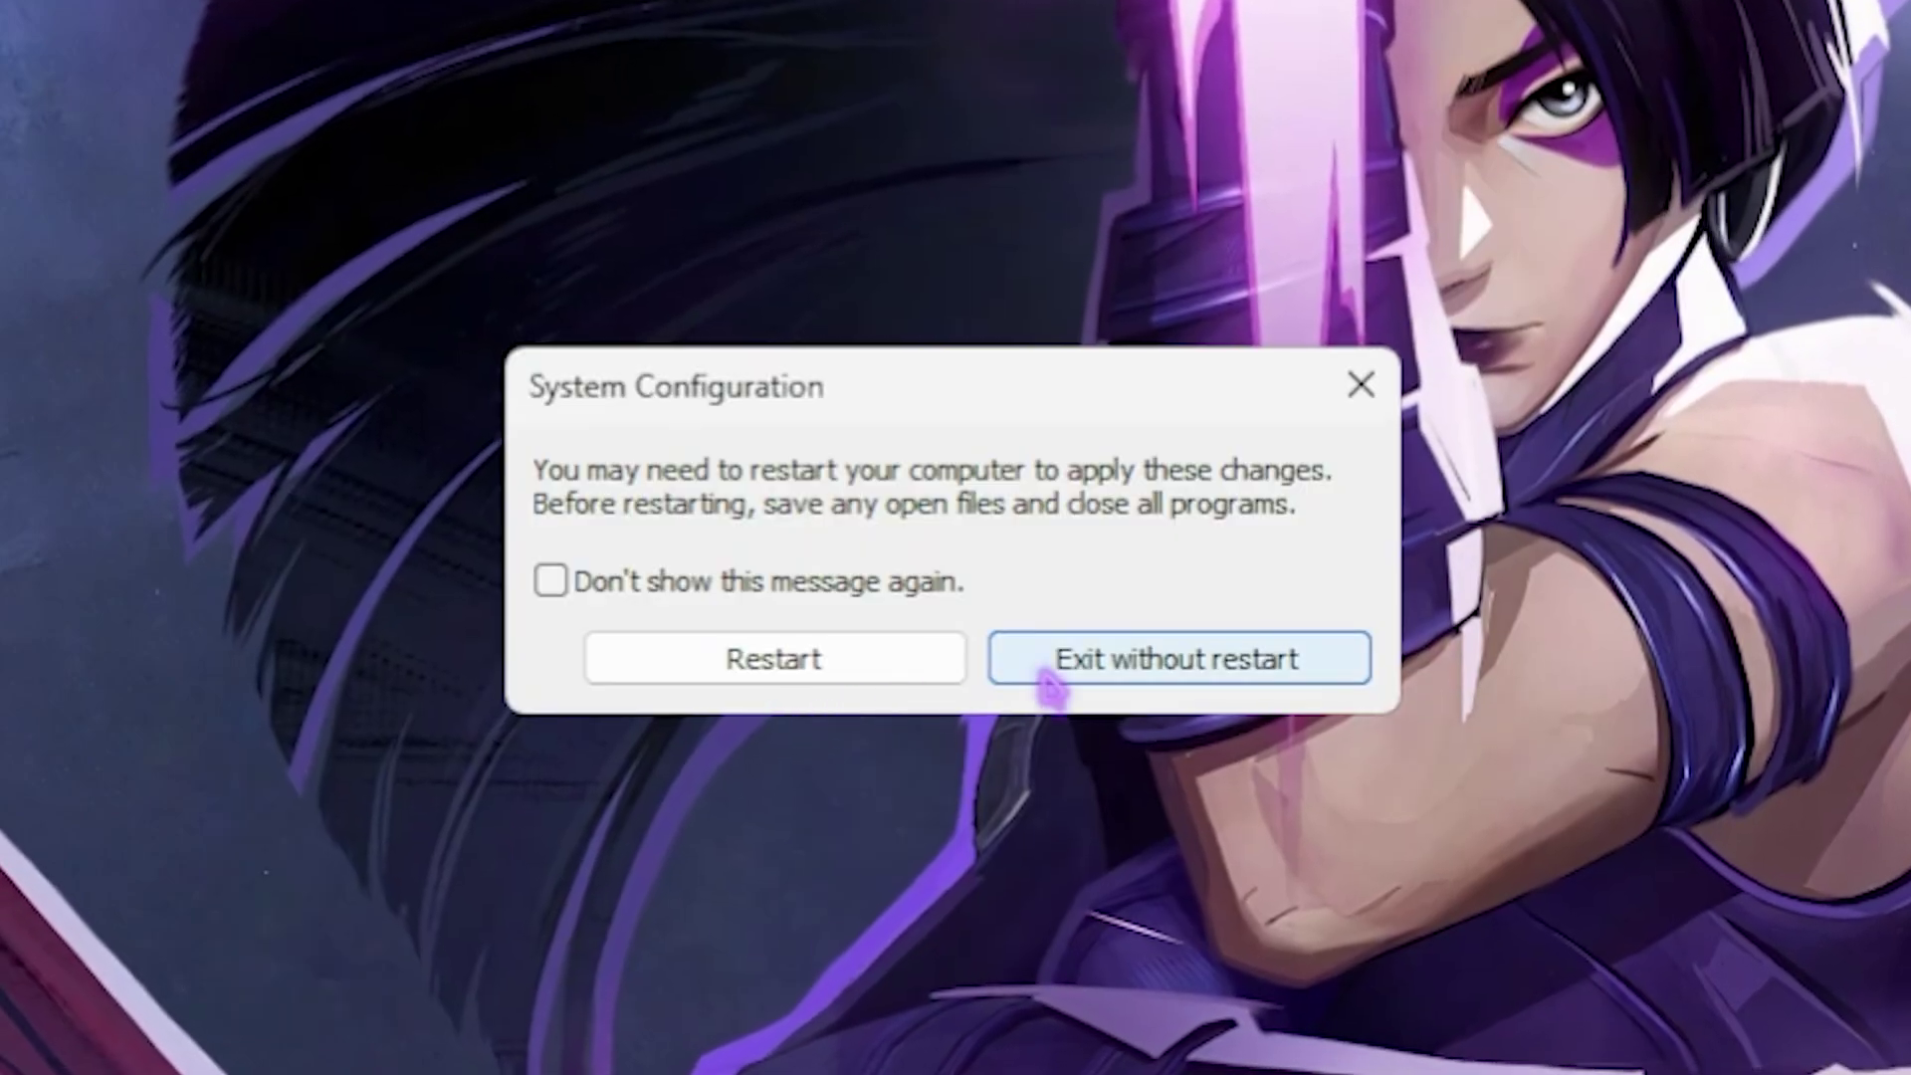
pyautogui.click(1050, 682)
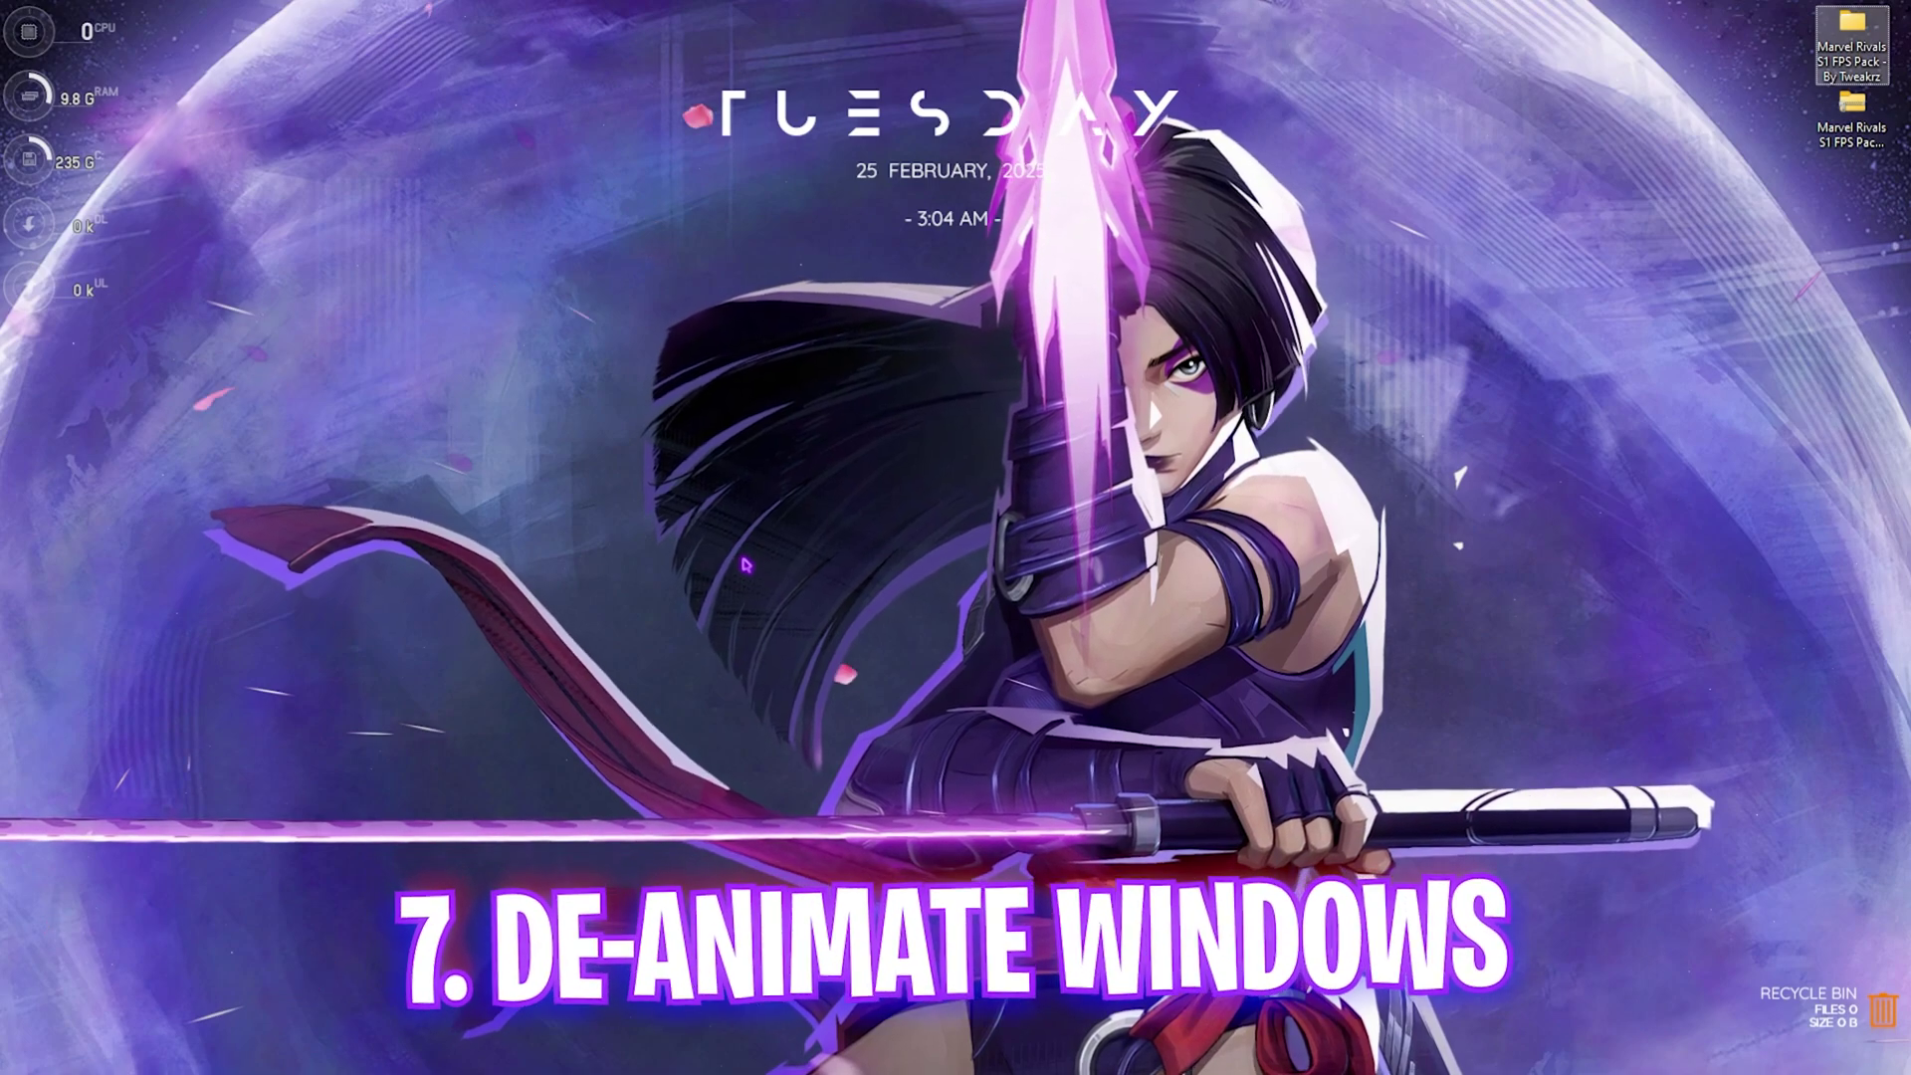
# Keep only taskbar thumbnails, icon thumbnails, window contents while dragging and smooth fonts as visual effects
pyautogui.press('super')
pyautogui.write('adj')
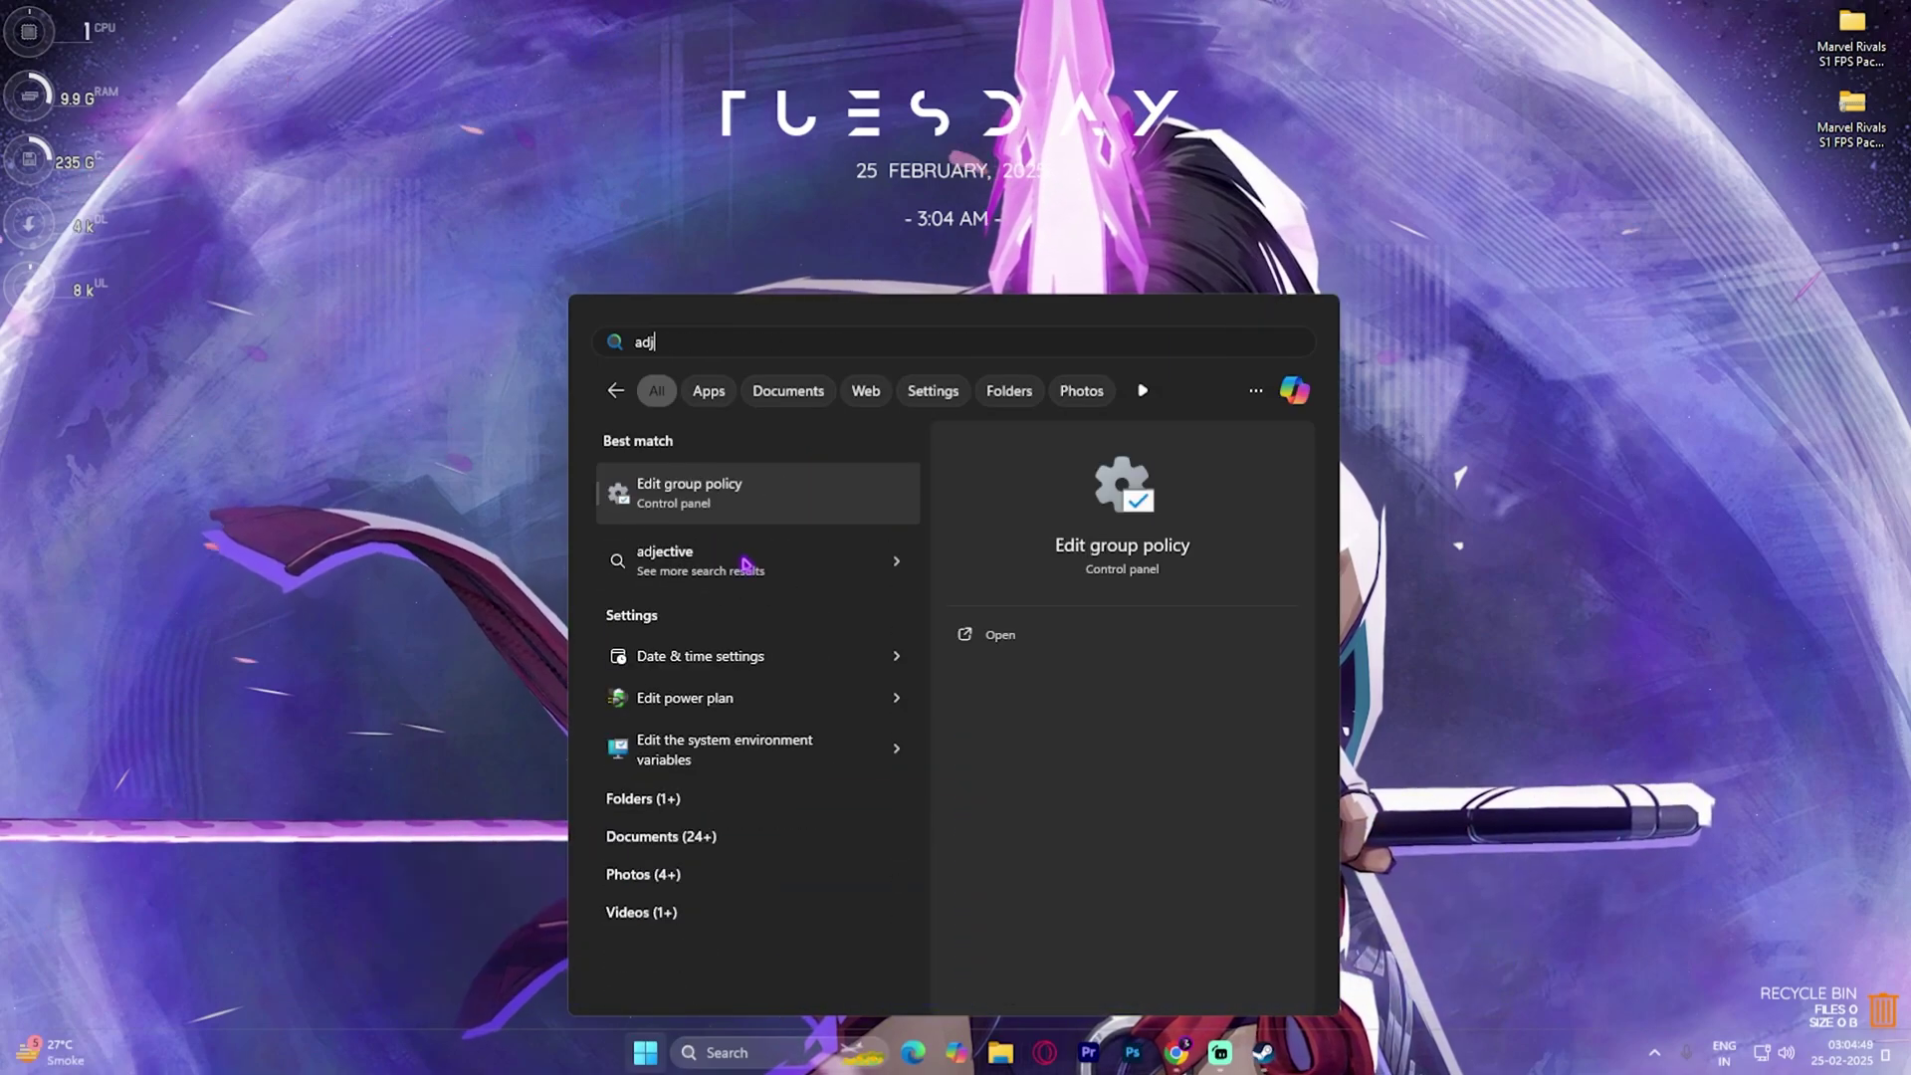
pyautogui.write('ust')
pyautogui.press('Return')
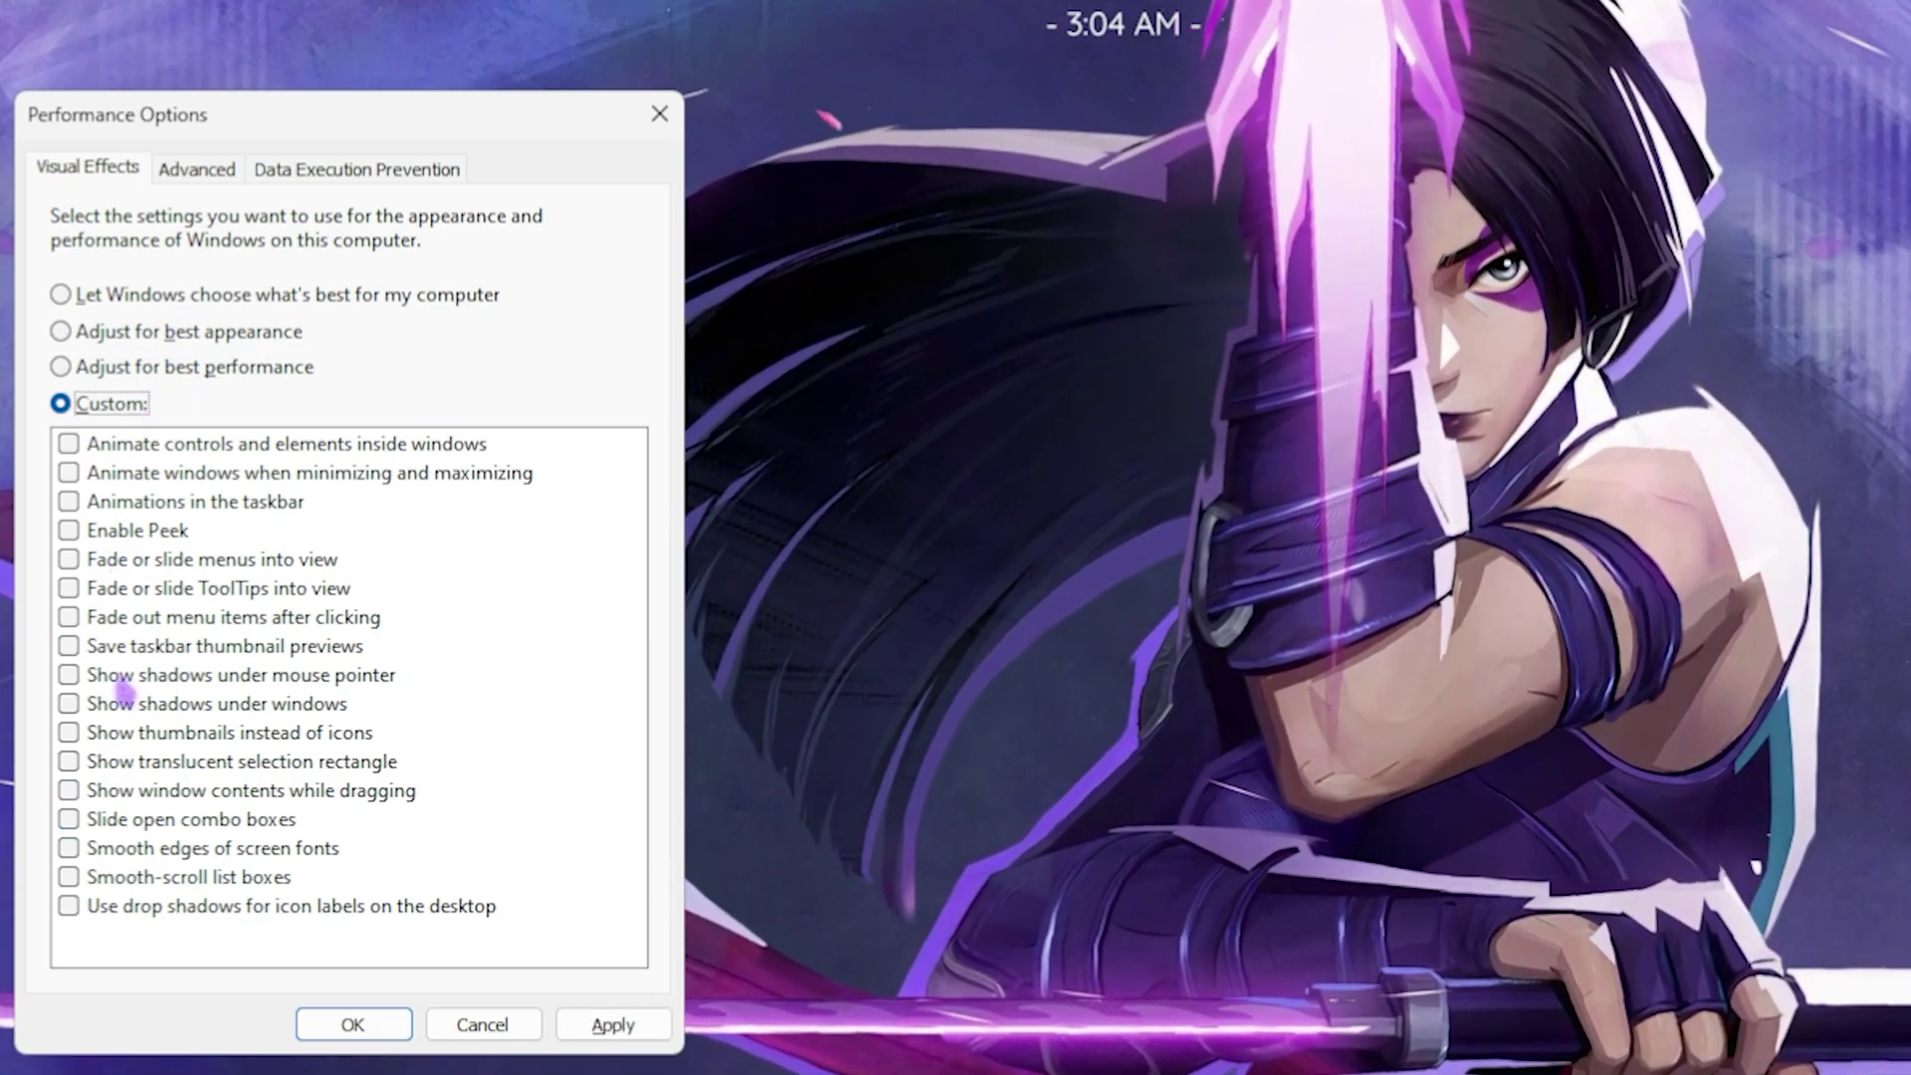
pyautogui.click(125, 649)
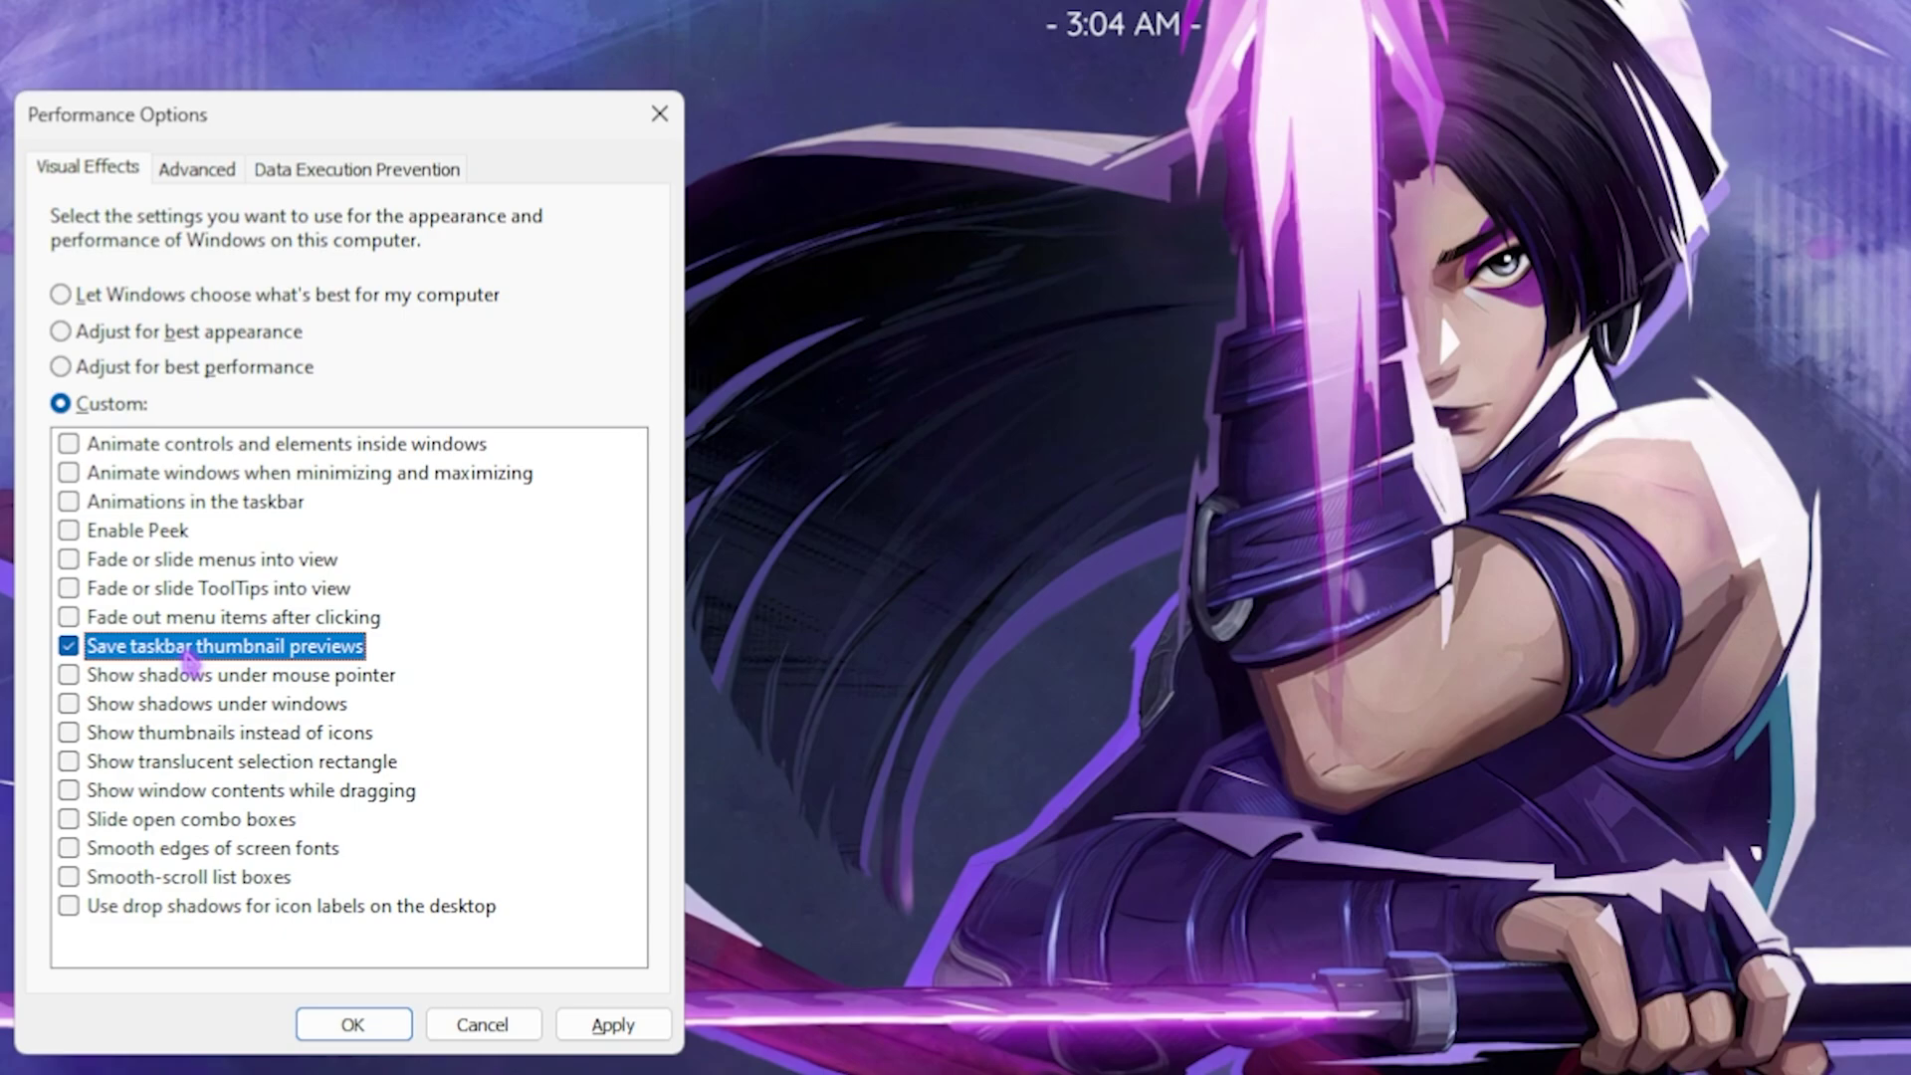
pyautogui.click(156, 737)
pyautogui.click(268, 793)
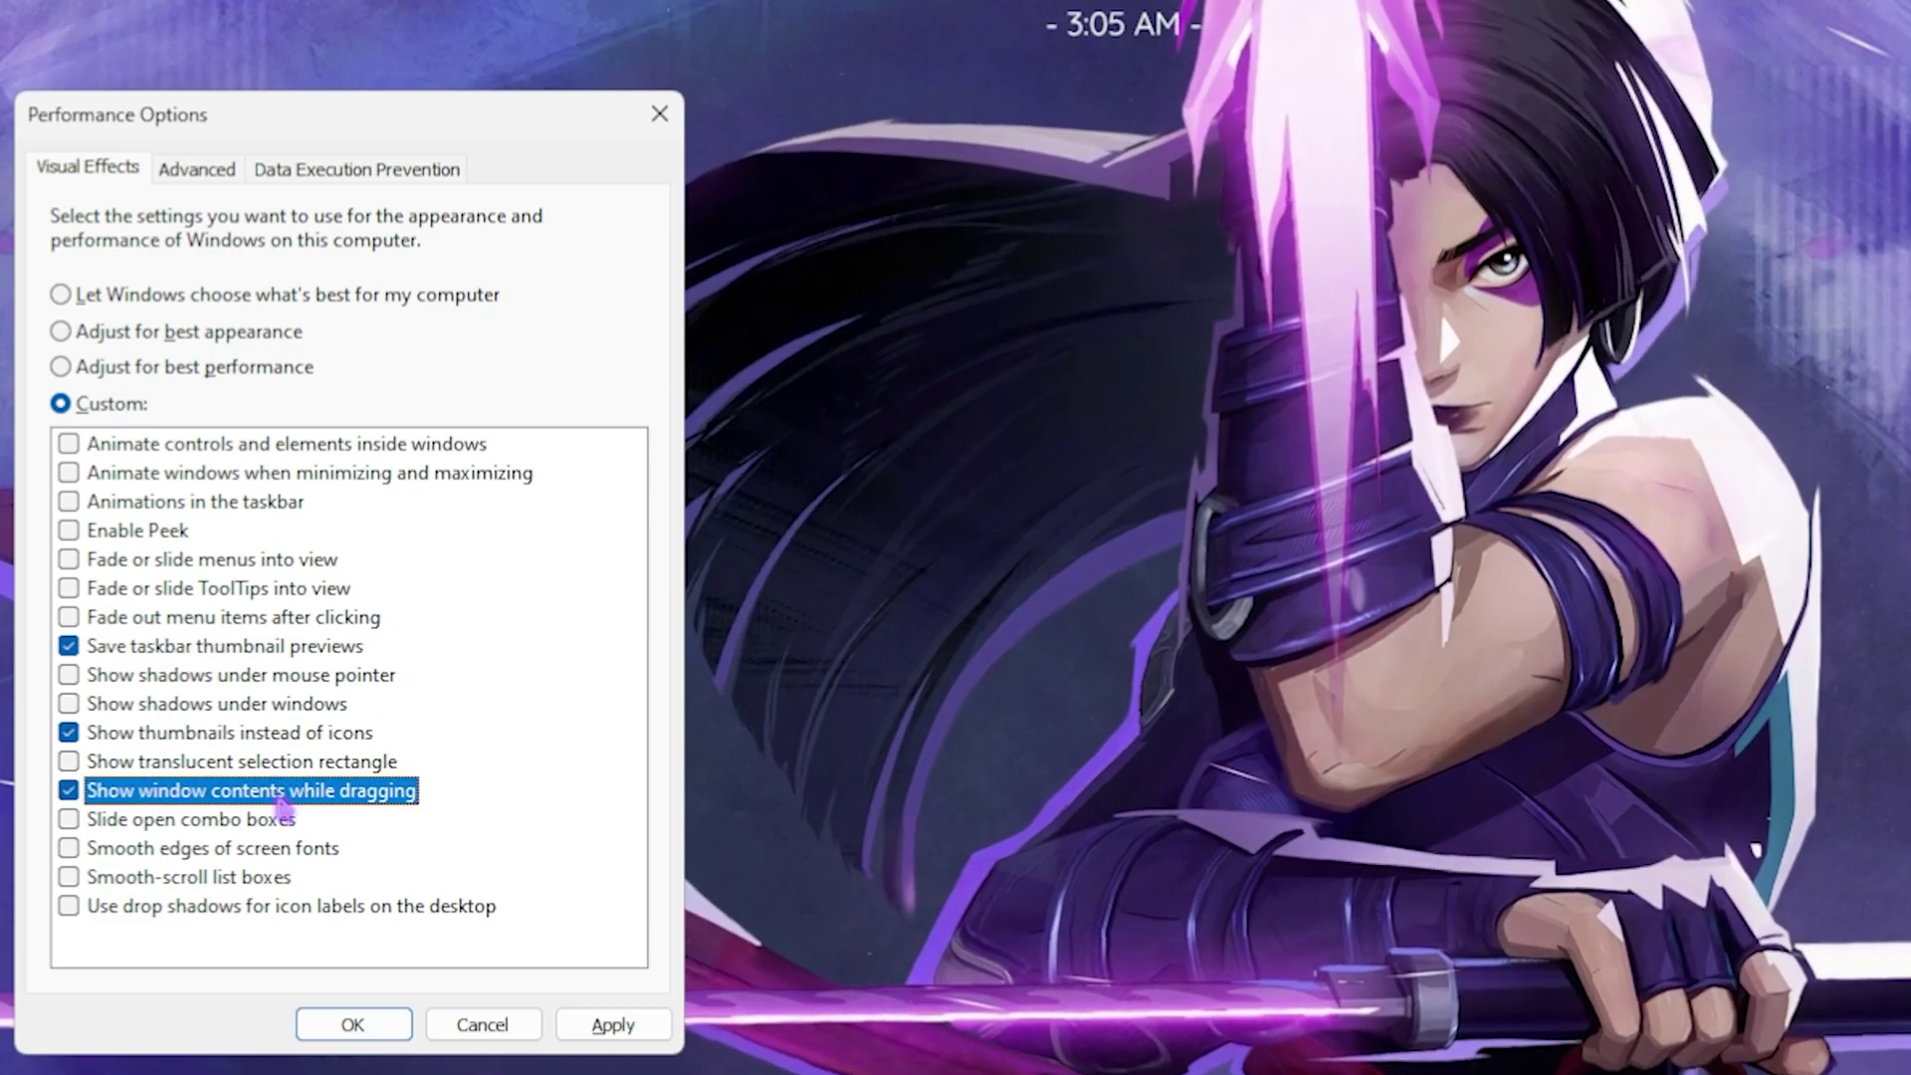
pyautogui.click(217, 851)
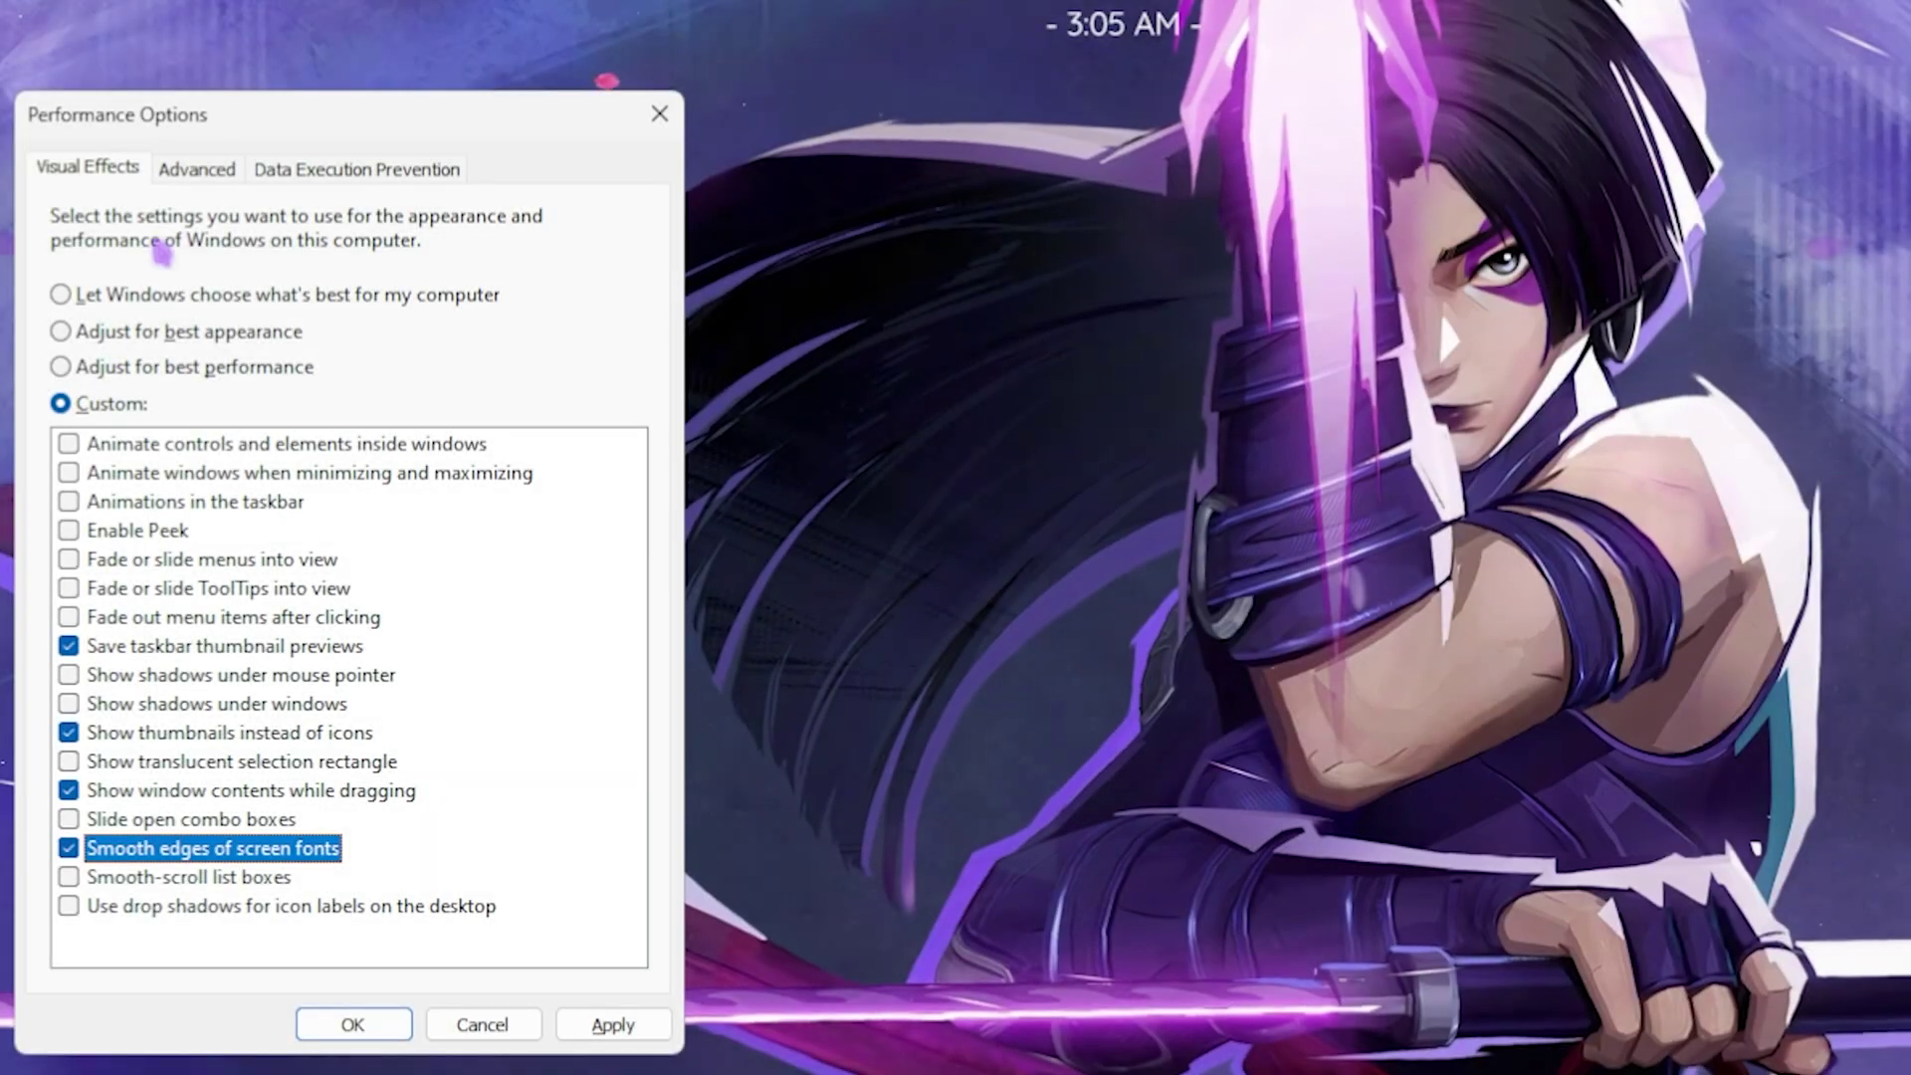
pyautogui.click(209, 171)
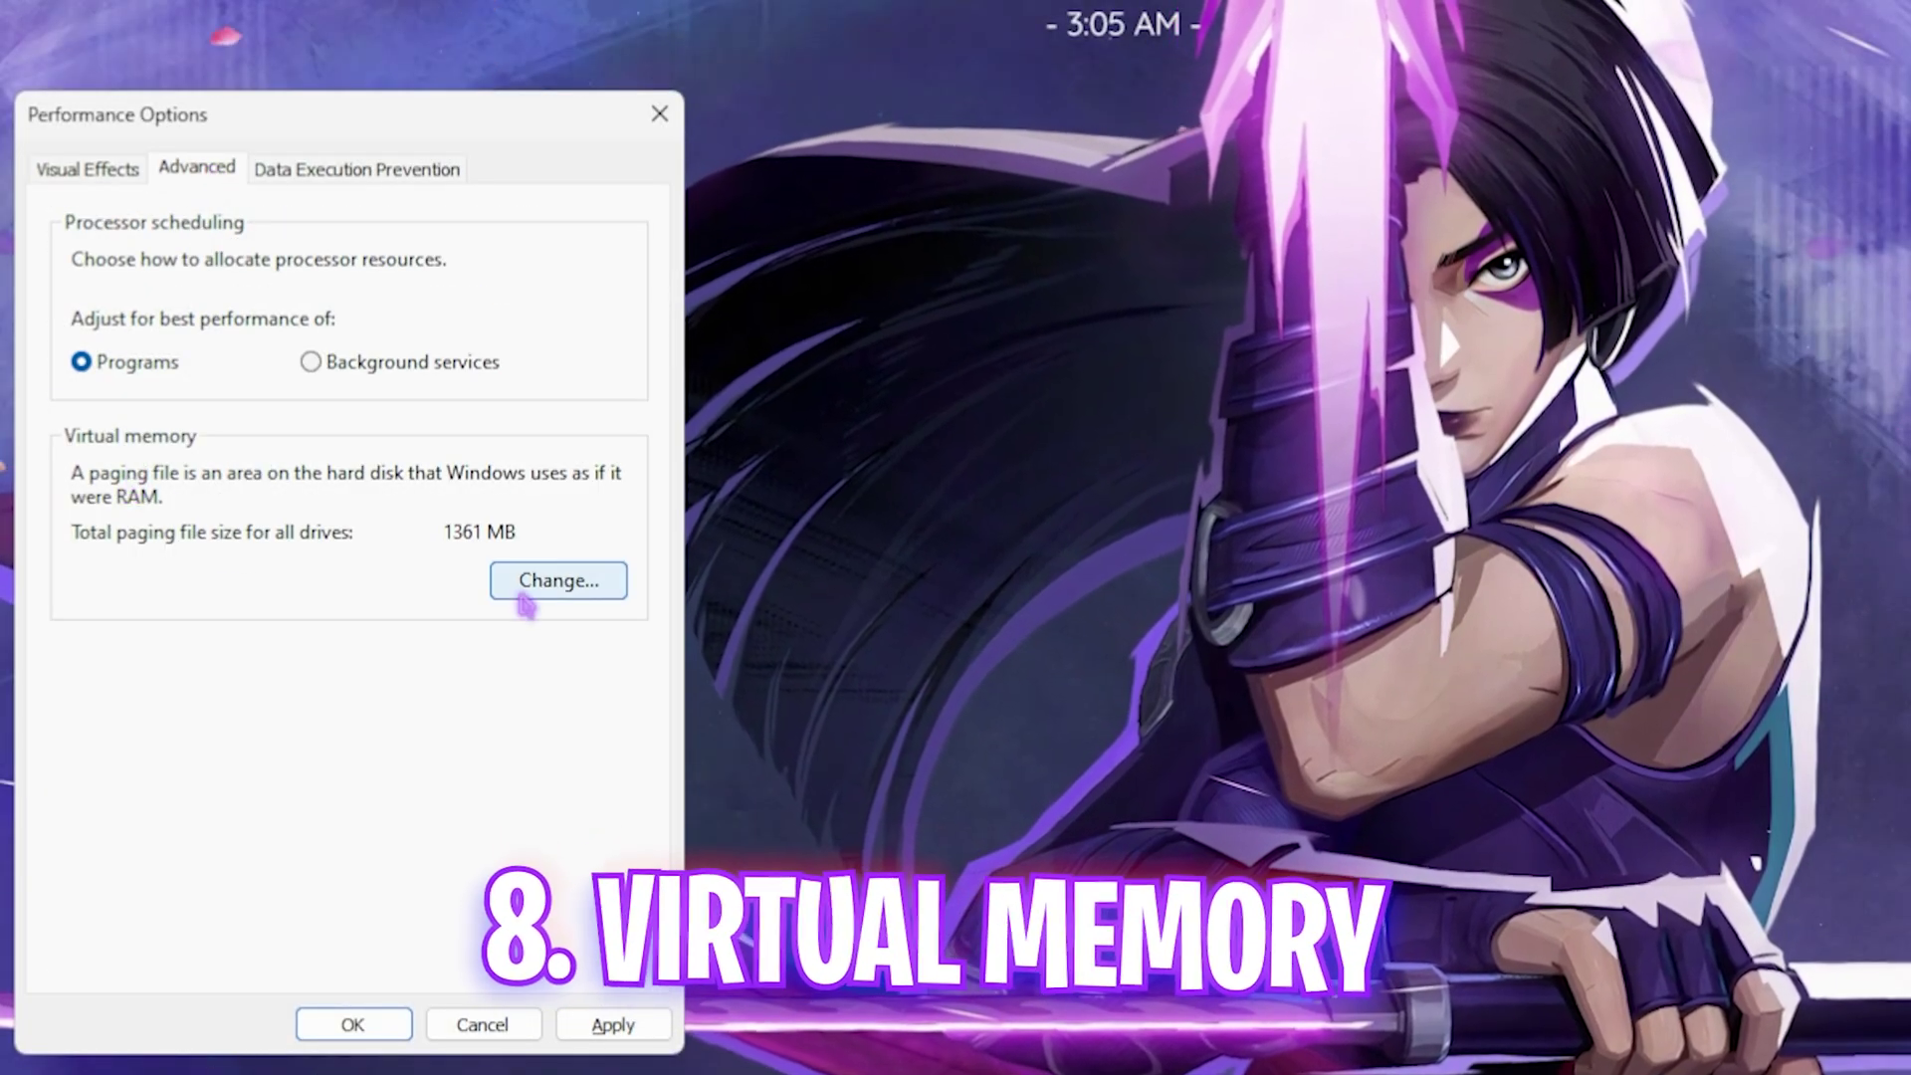
# Open Virtual Memory for drive C: and select the current 1361 MB initial size value
pyautogui.click(523, 597)
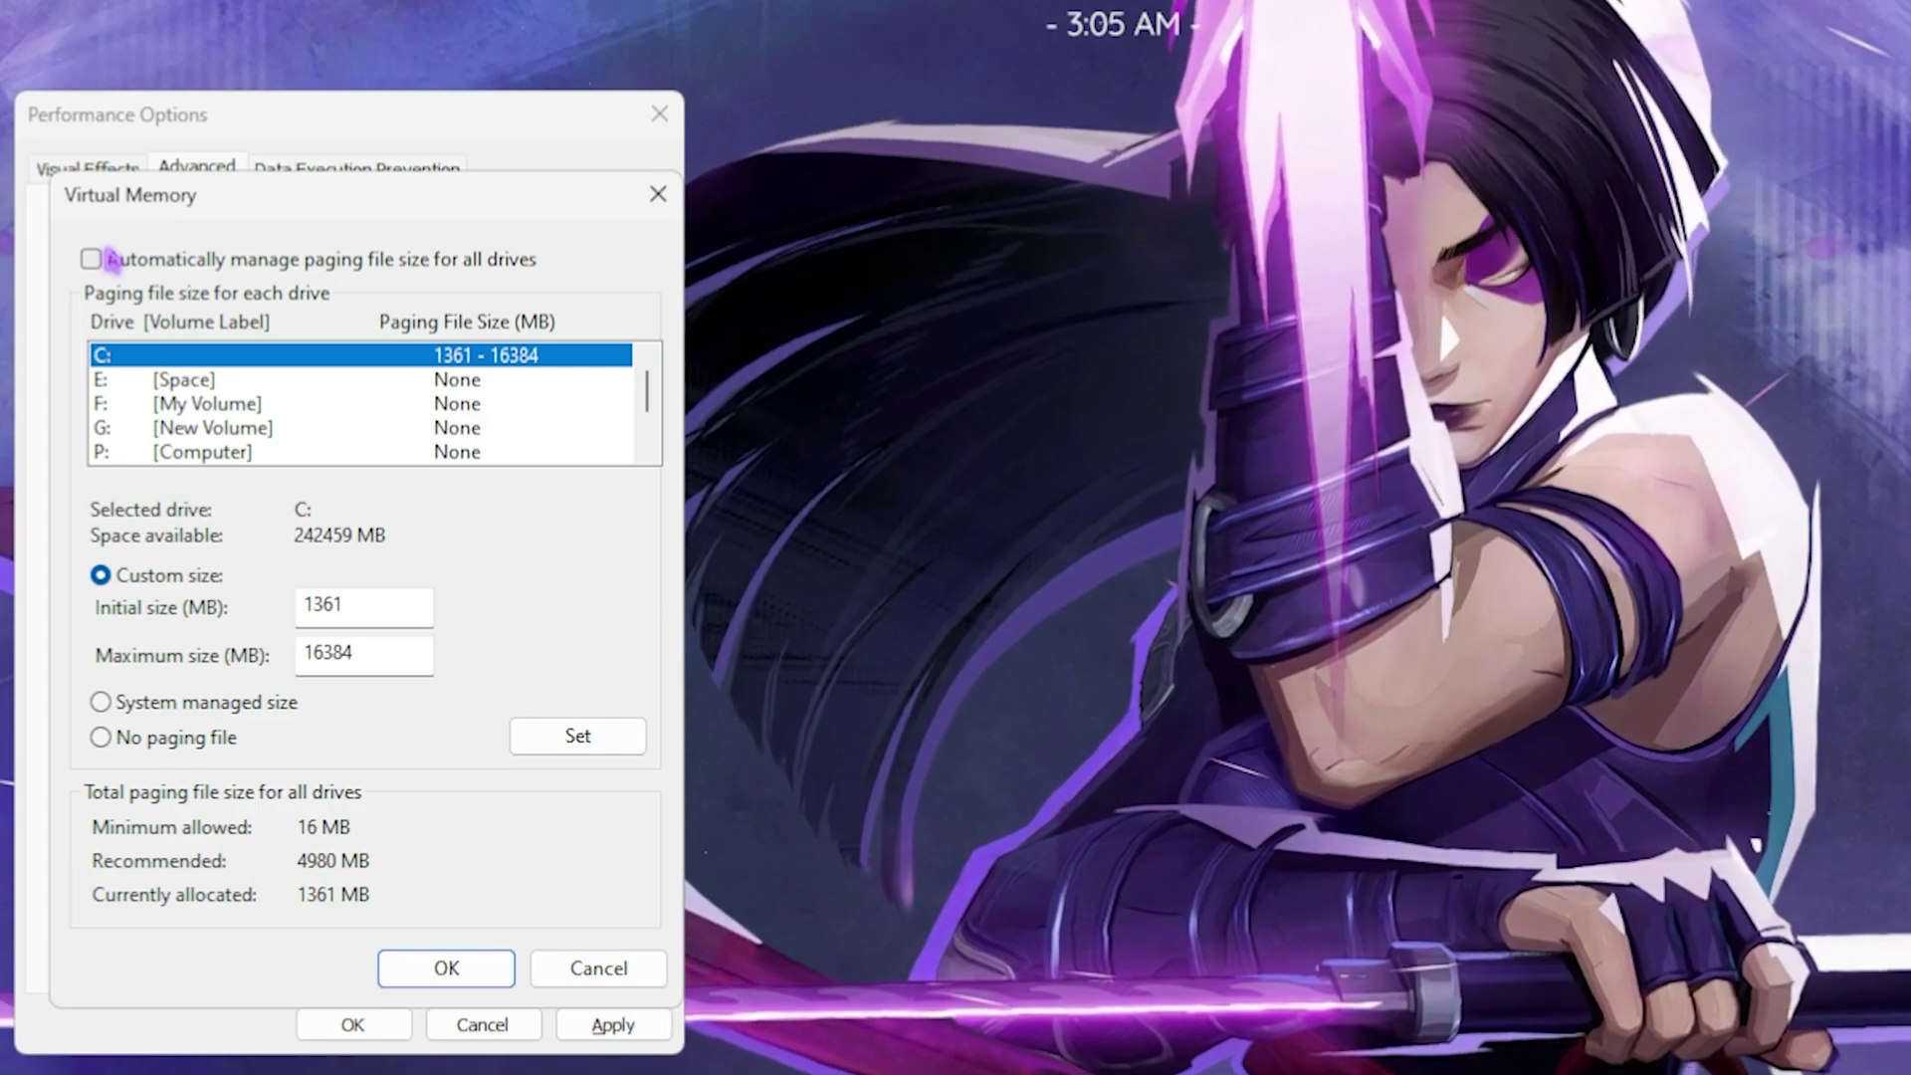
pyautogui.moveTo(362, 606); pyautogui.dragTo(145, 595)
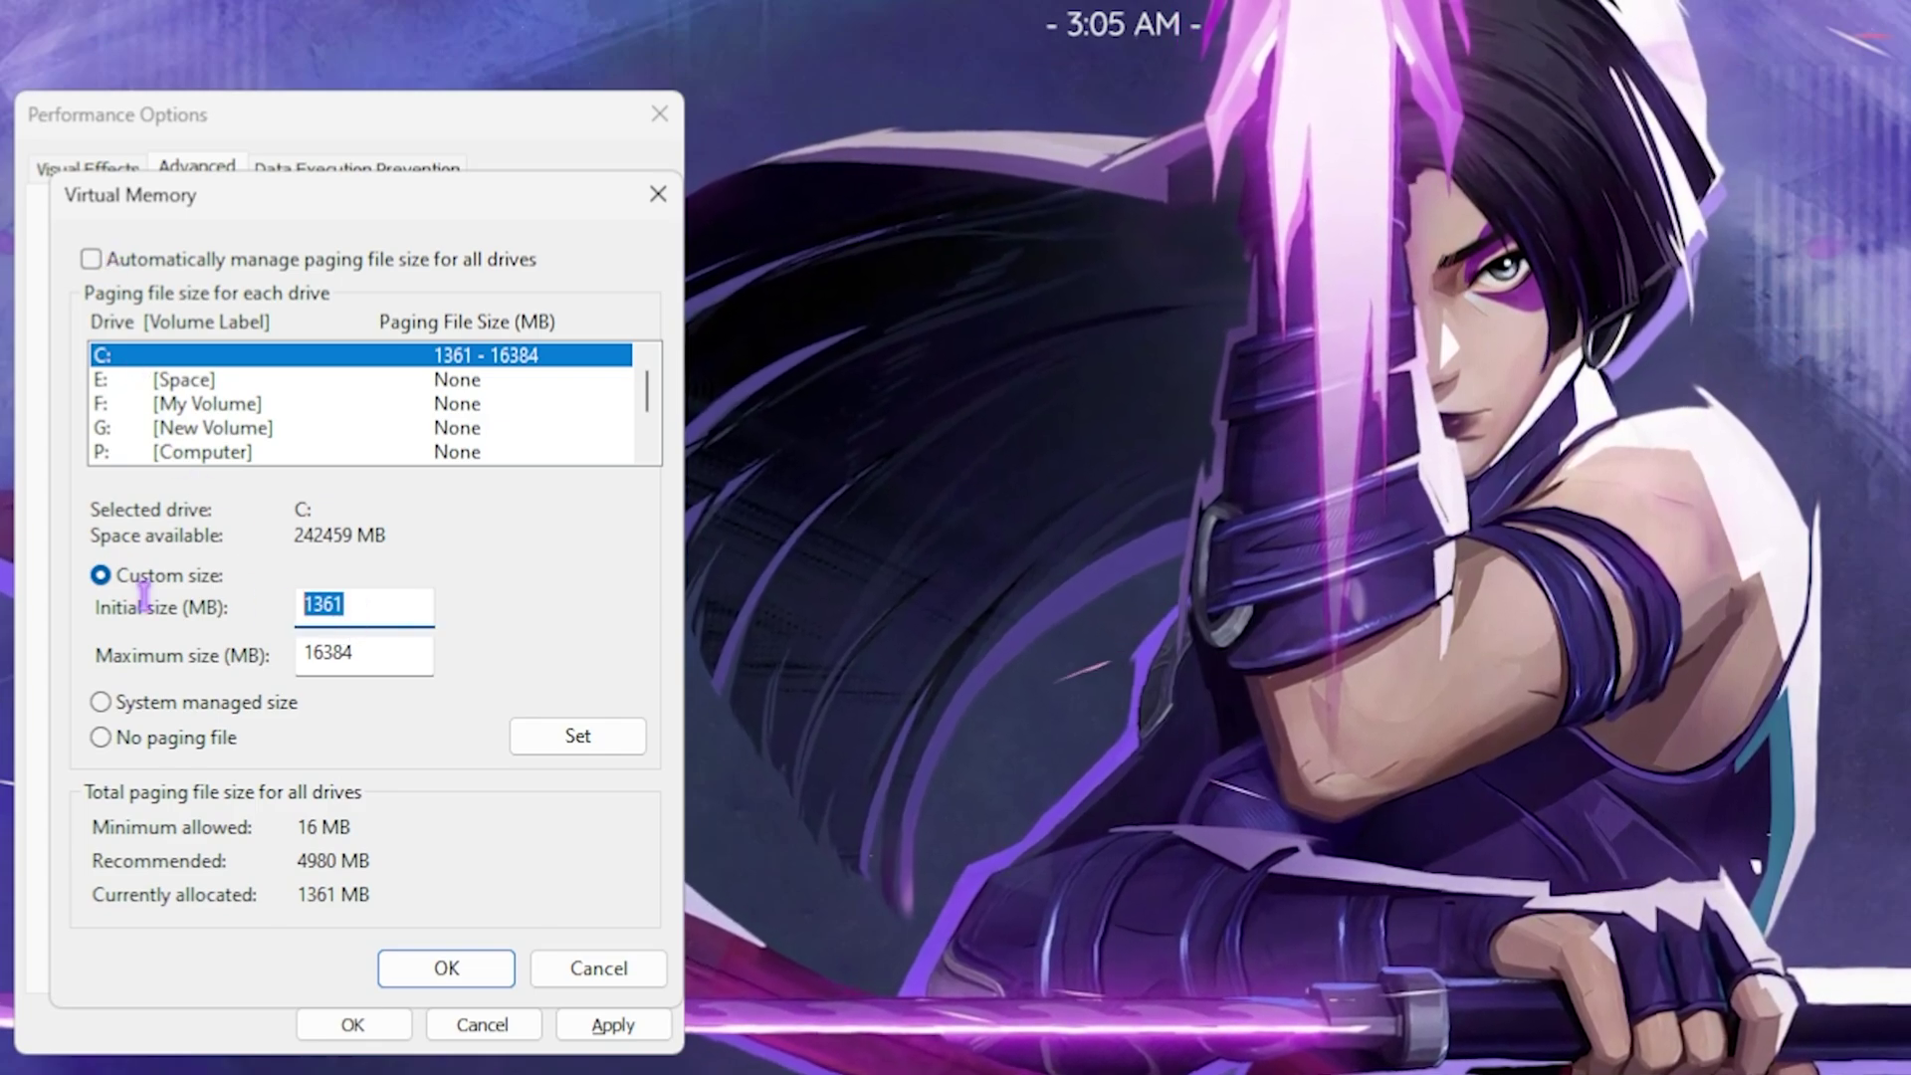
# In Calculator, compute 32 × 1024 = 32,768, then divide by 2 for 16,384
pyautogui.press('super')
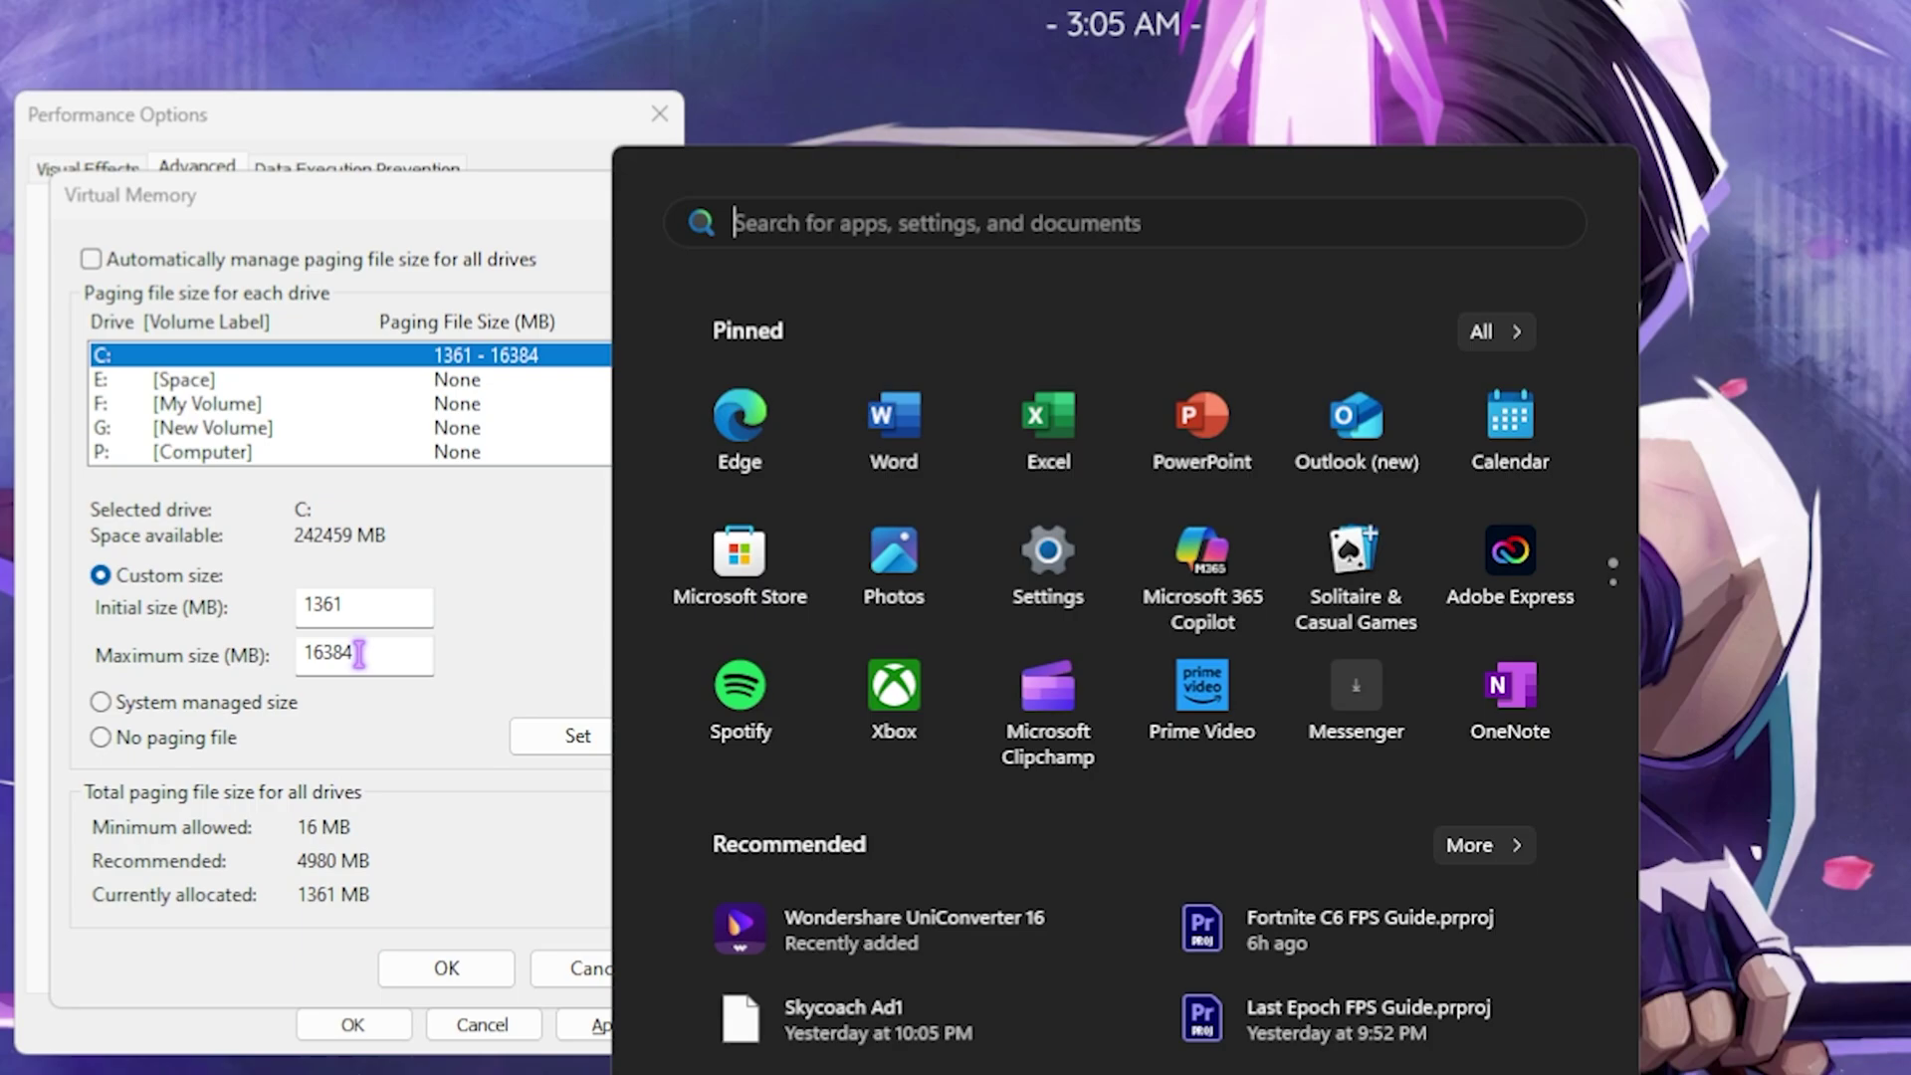
pyautogui.write('ca')
pyautogui.press('Return')
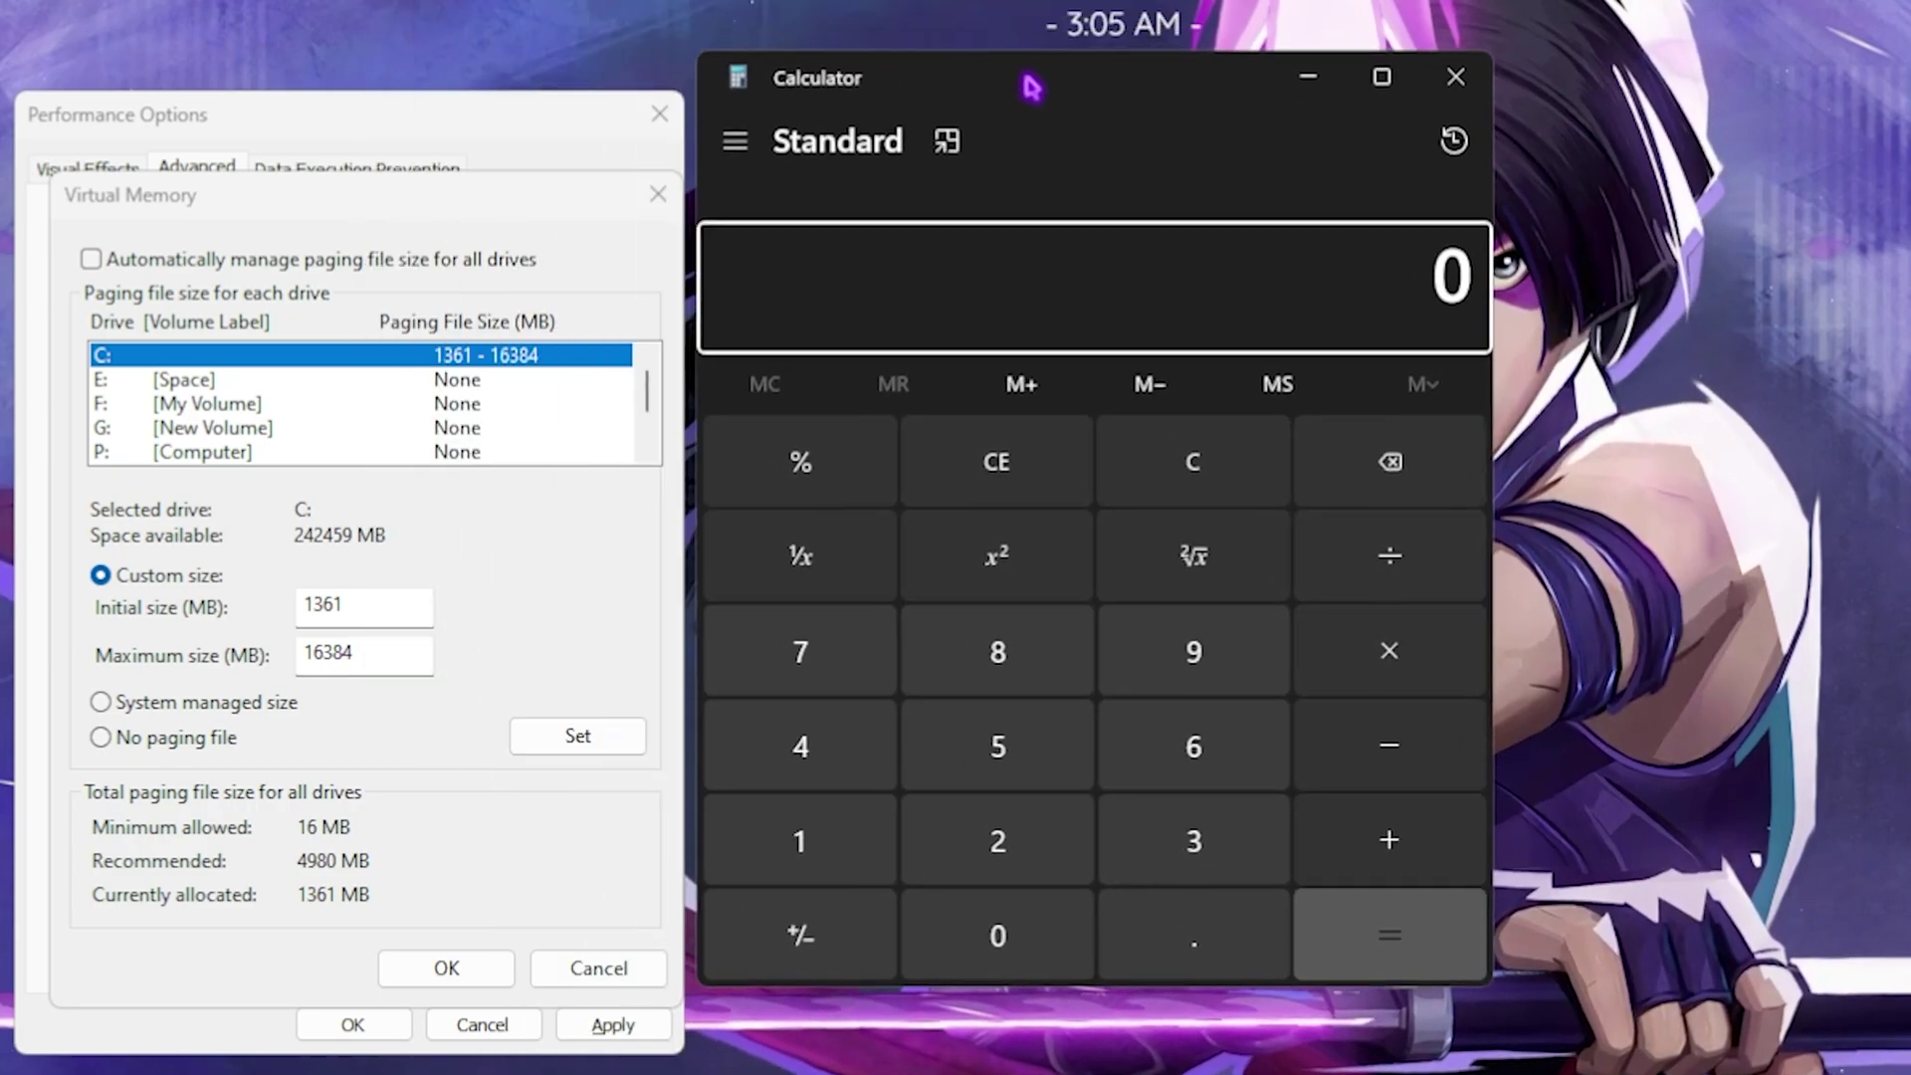
pyautogui.moveTo(1031, 88); pyautogui.dragTo(1021, 88)
pyautogui.click(1125, 842)
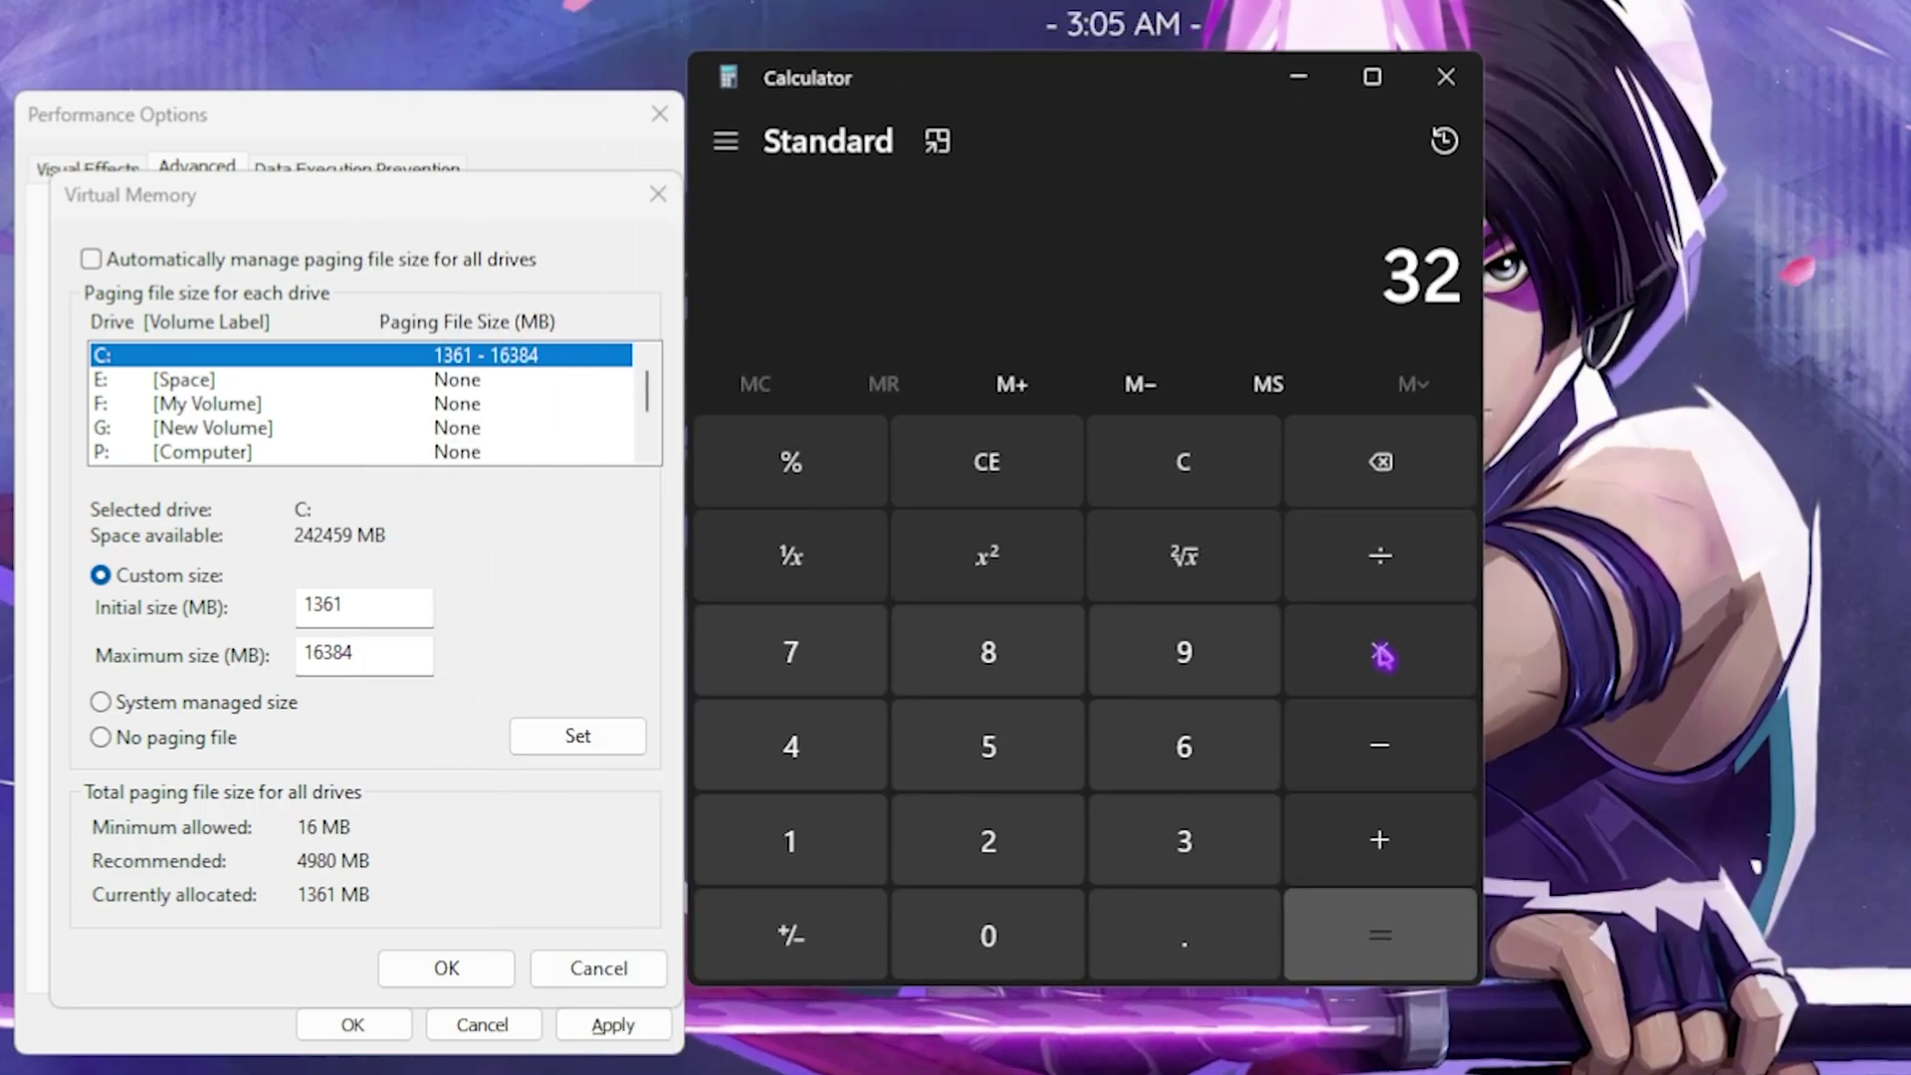
pyautogui.click(792, 747)
pyautogui.press('Return')
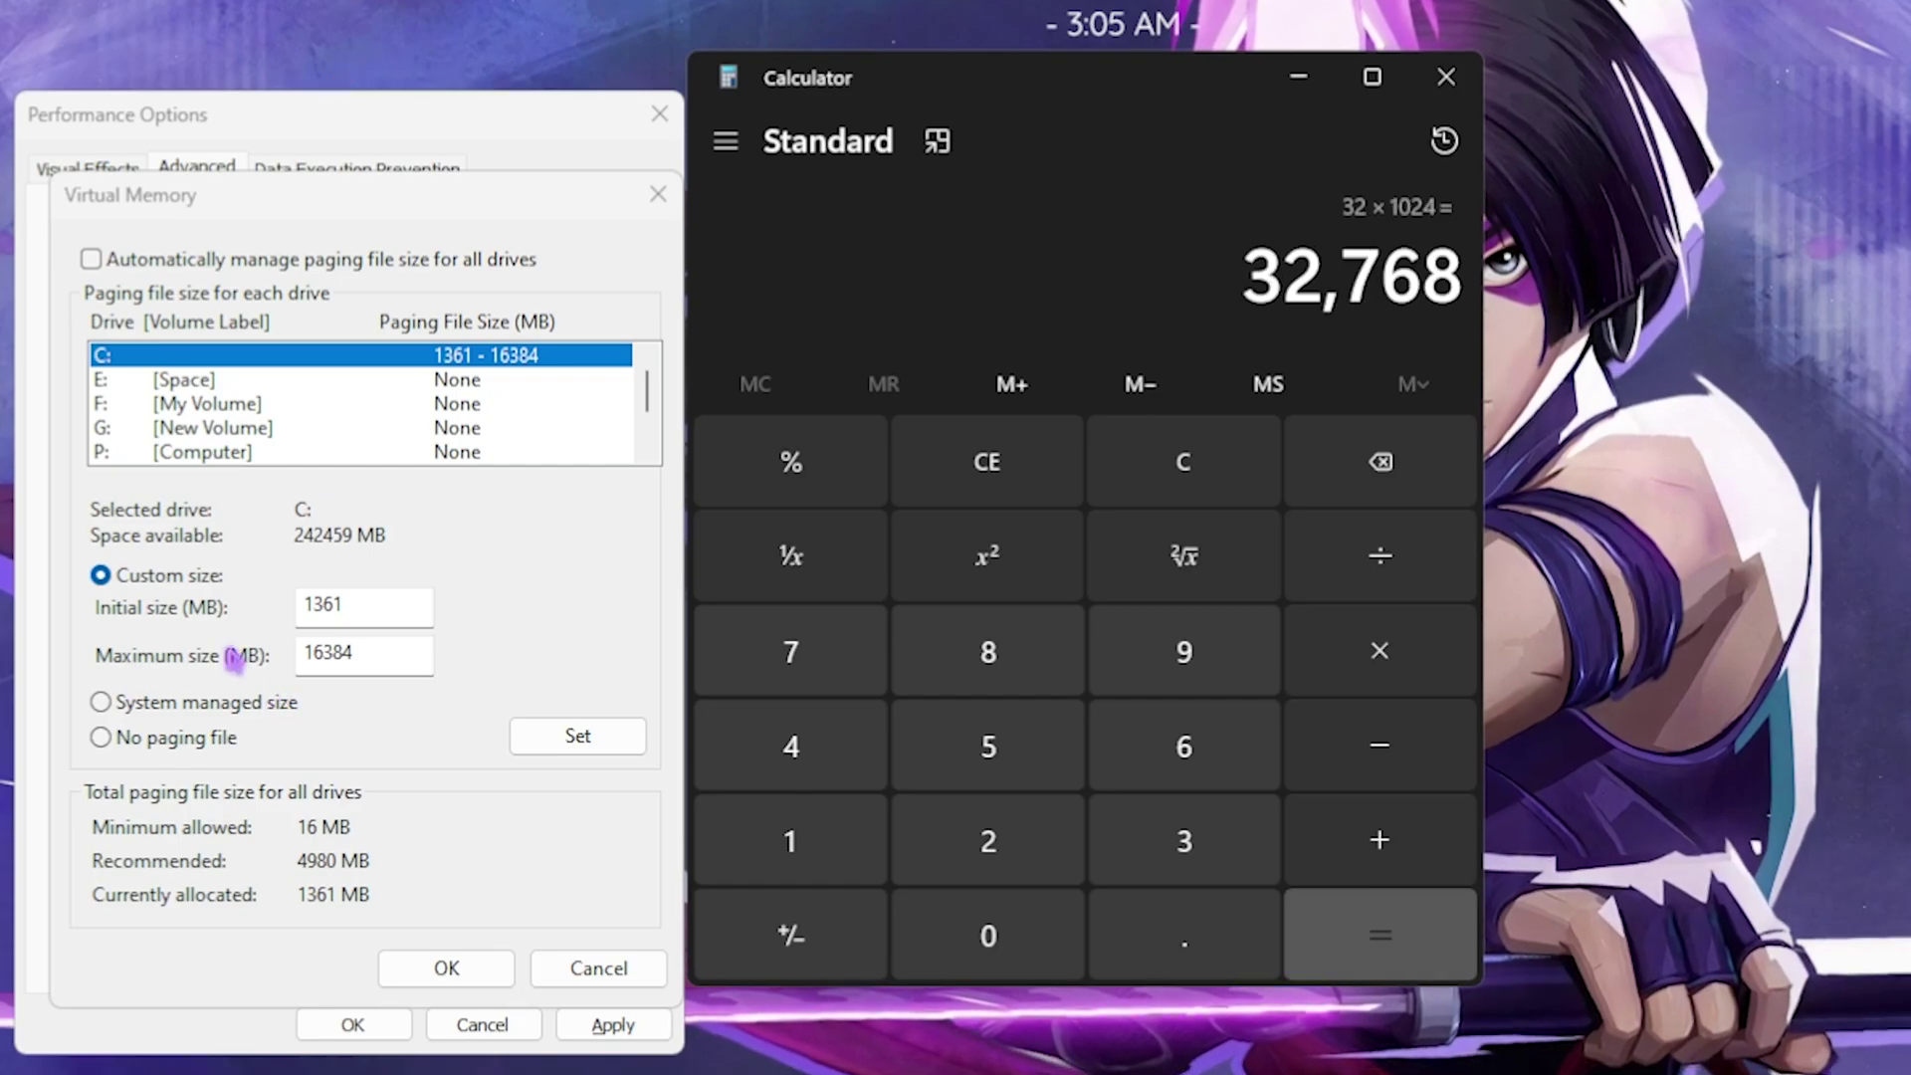
pyautogui.click(986, 834)
pyautogui.click(1370, 922)
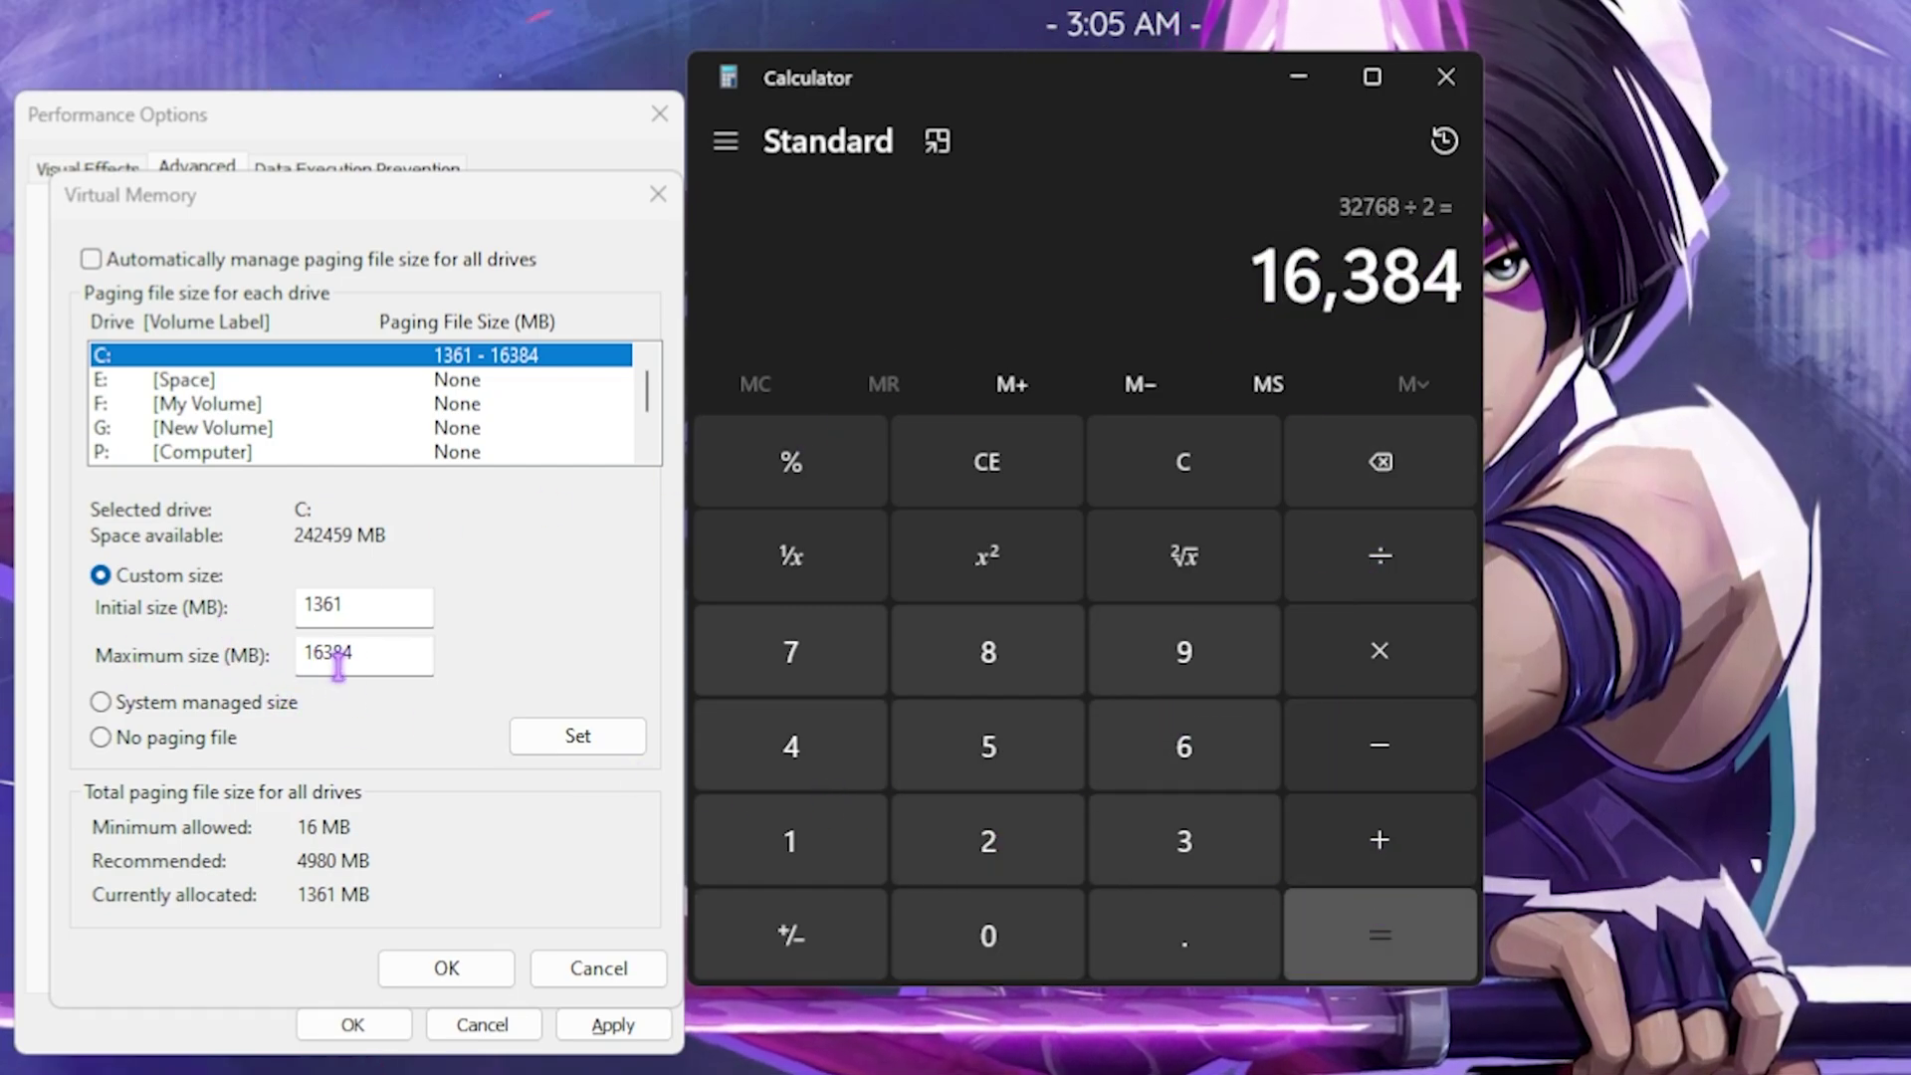
# Set the C: paging file to 1361 MB initial and 16384 MB maximum, then apply
pyautogui.click(1418, 80)
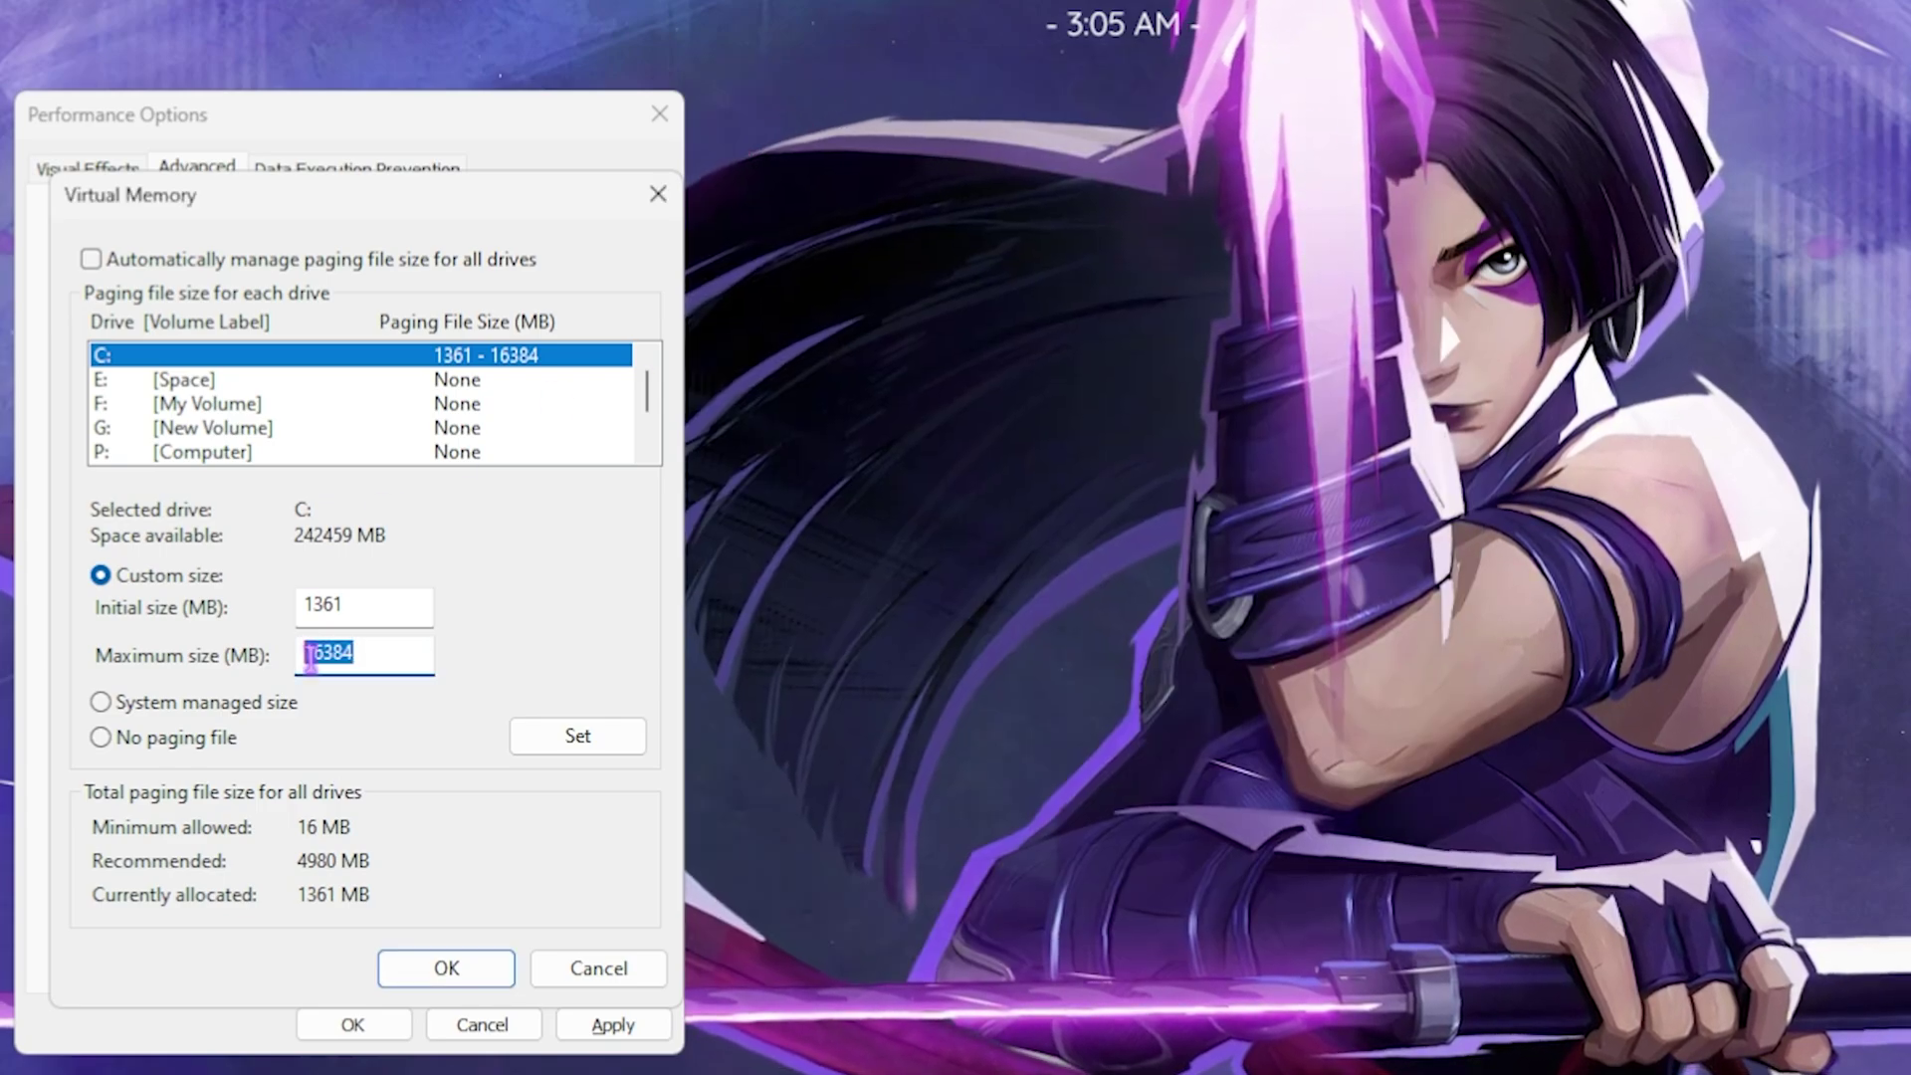
pyautogui.click(577, 736)
pyautogui.click(446, 968)
pyautogui.click(612, 1021)
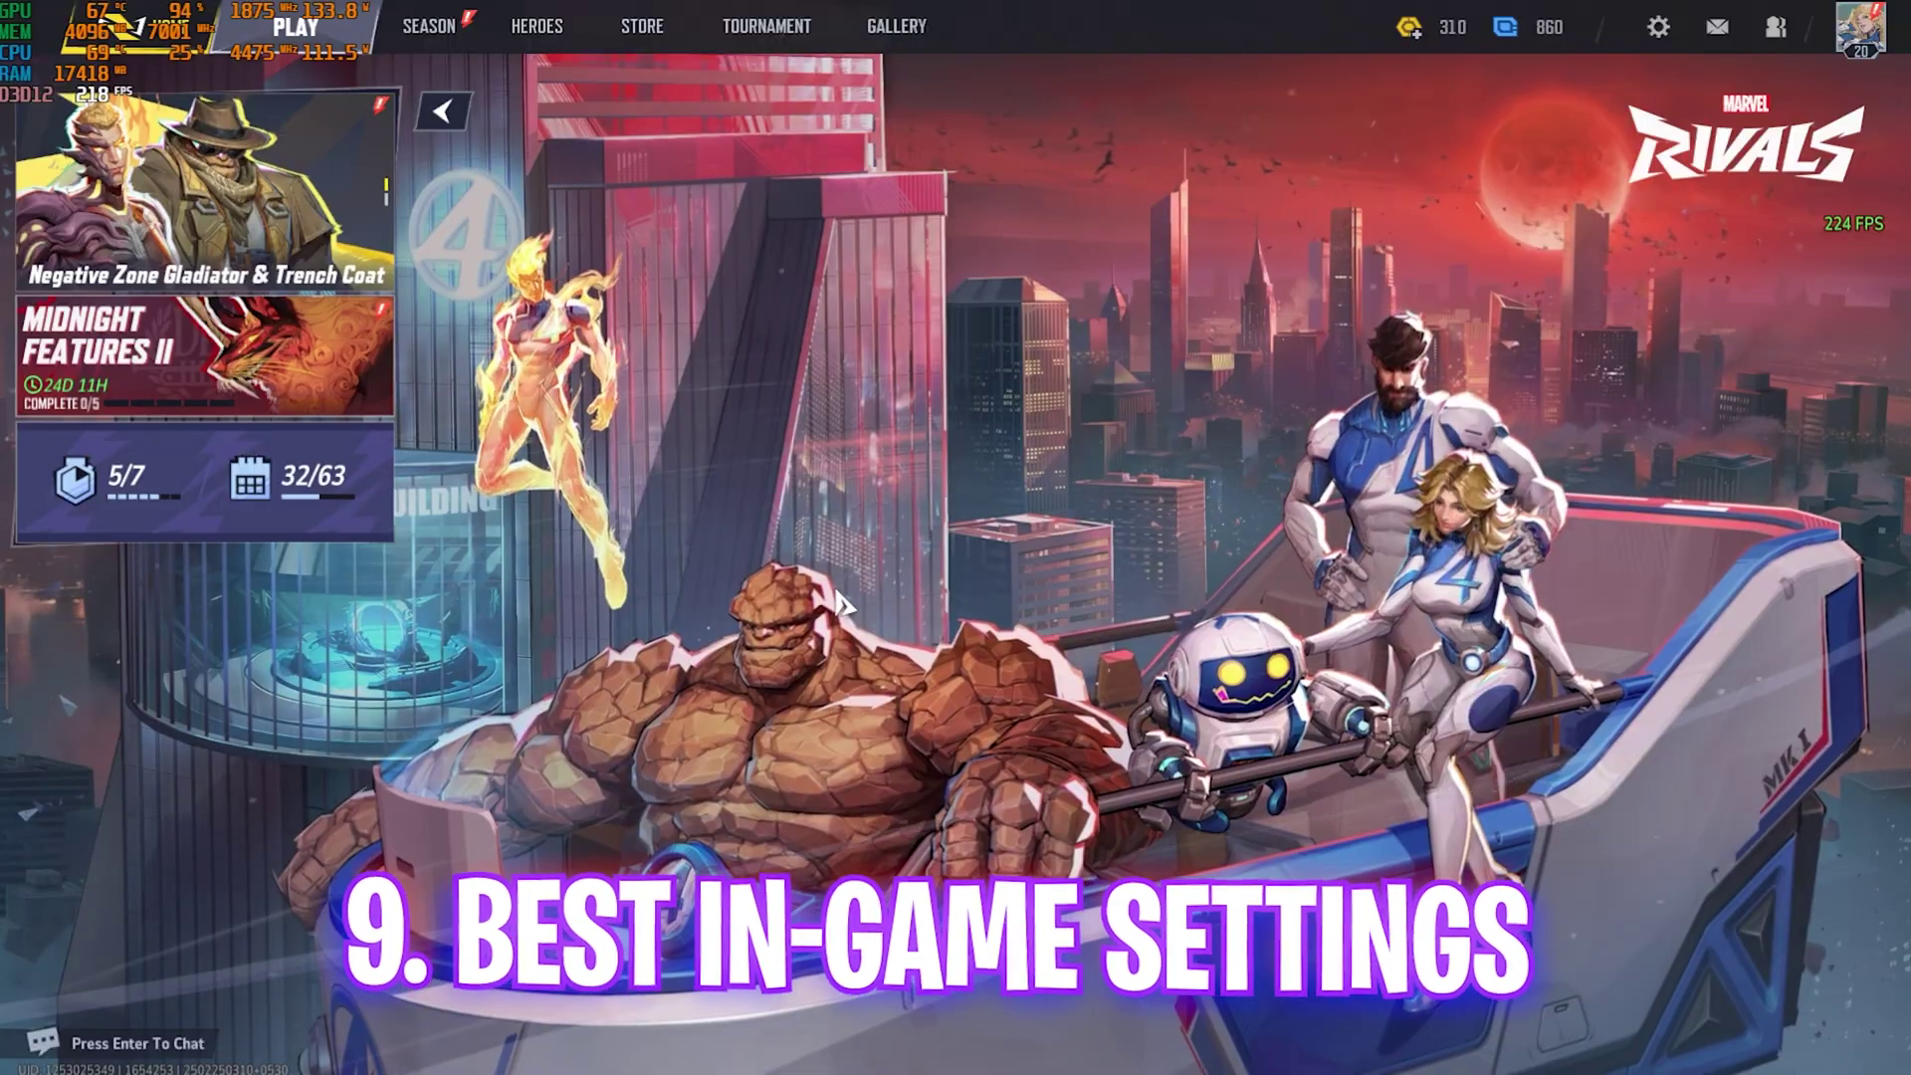
# Switch Marvel Rivals' display mode to Fullscreen and apply it
pyautogui.press('Escape')
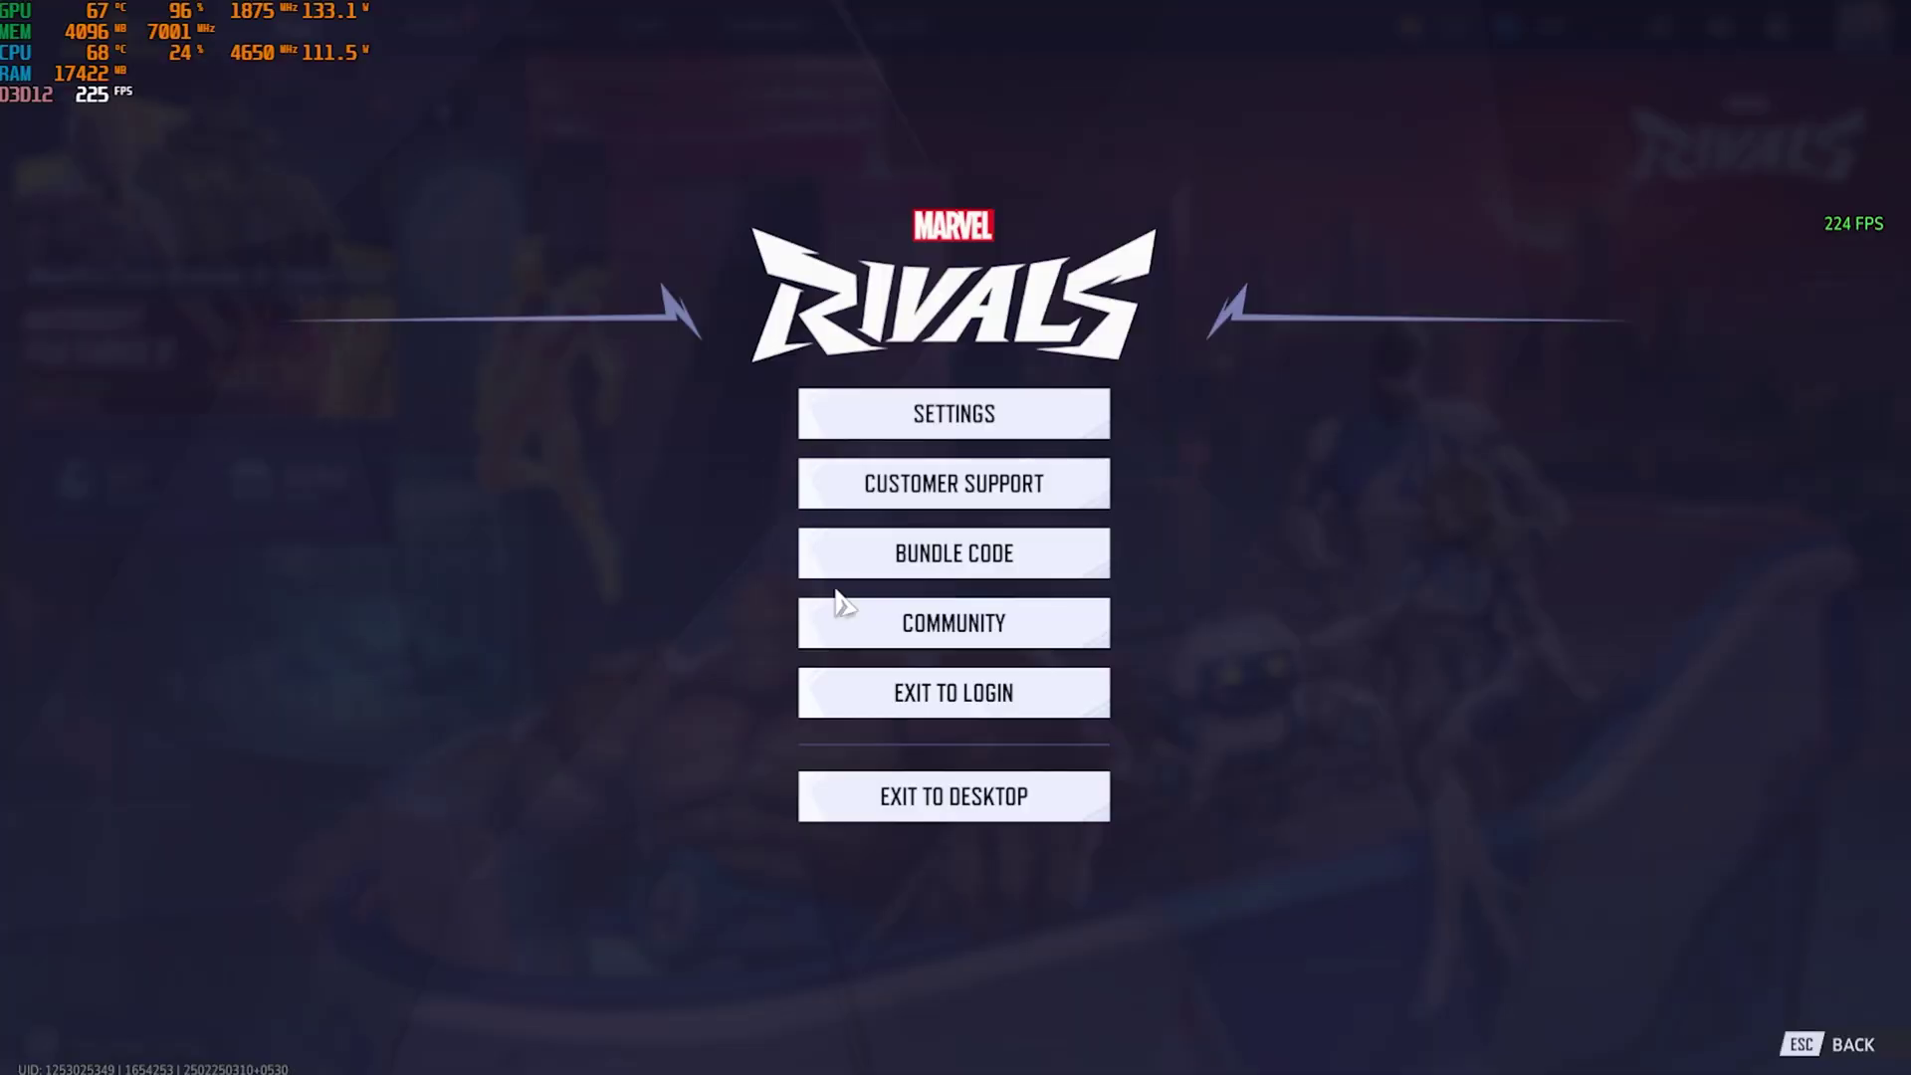
pyautogui.click(996, 420)
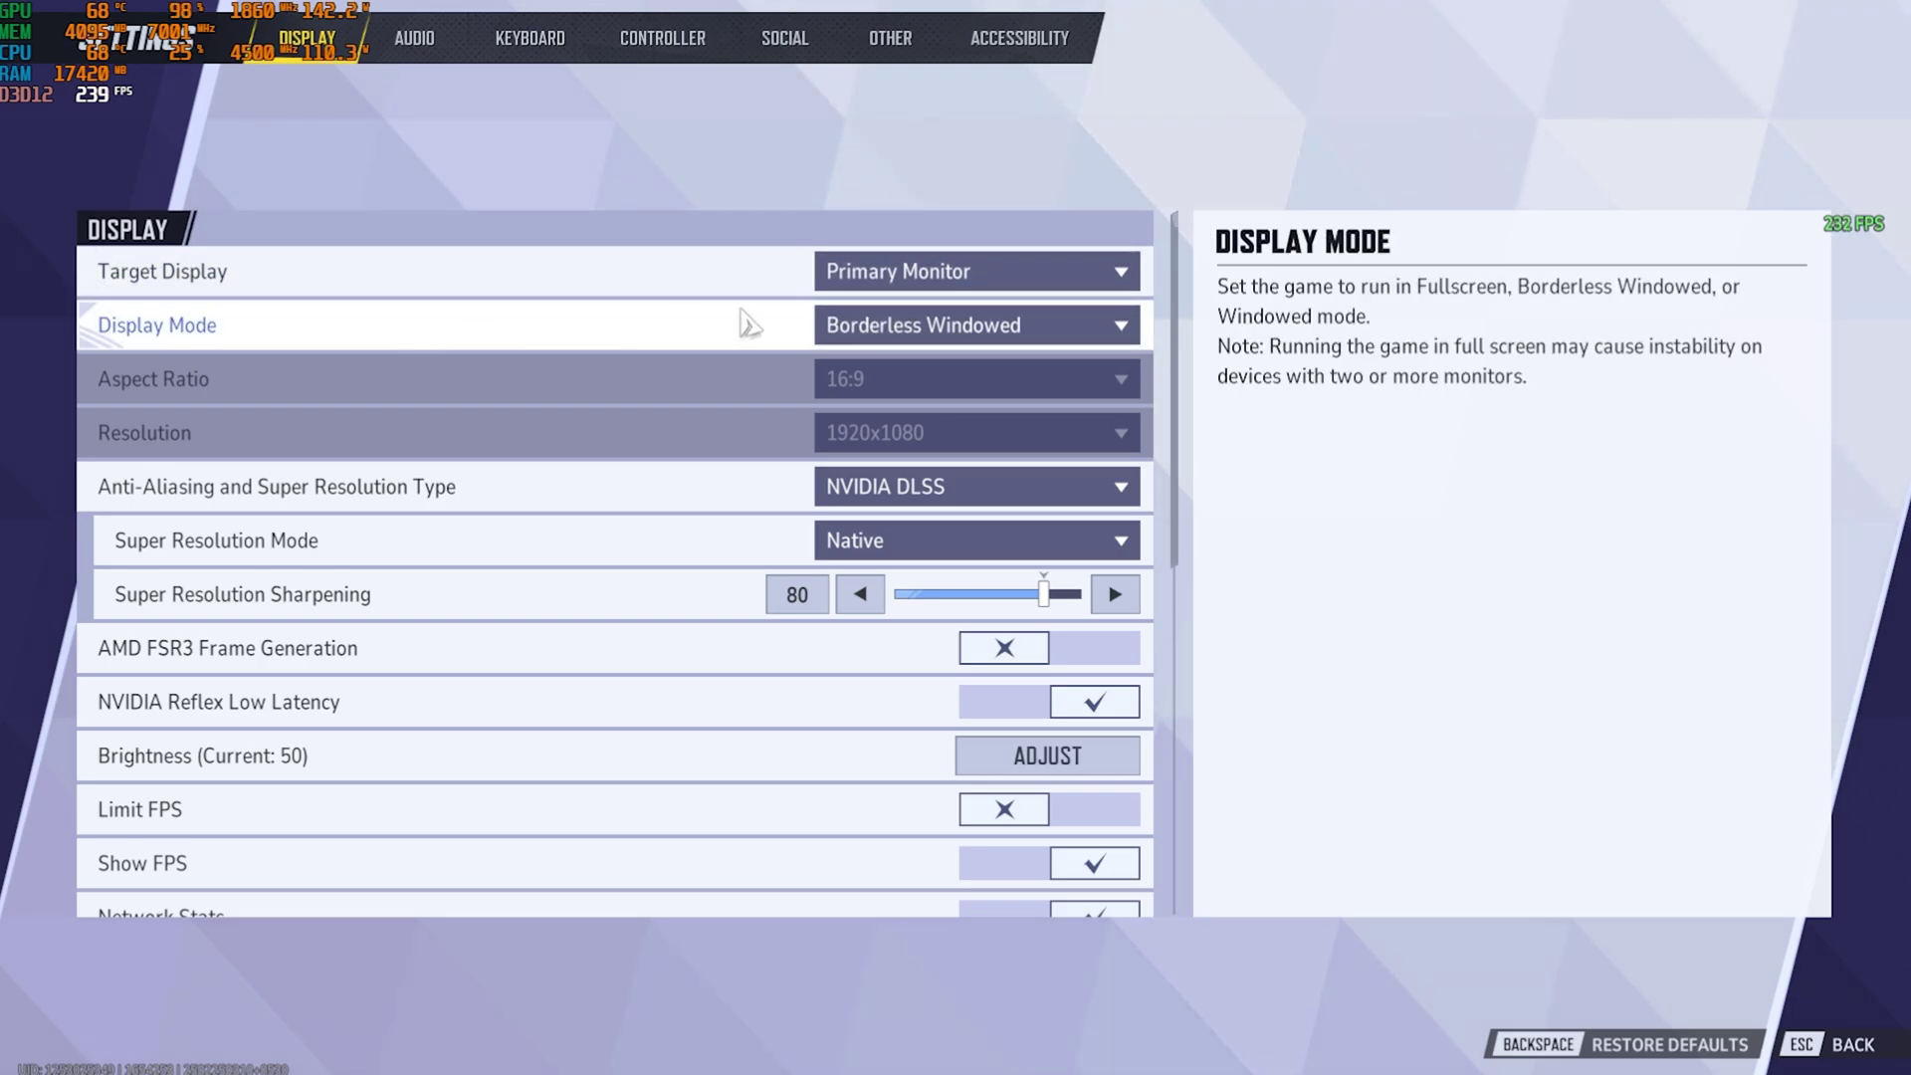
pyautogui.click(856, 324)
pyautogui.click(936, 369)
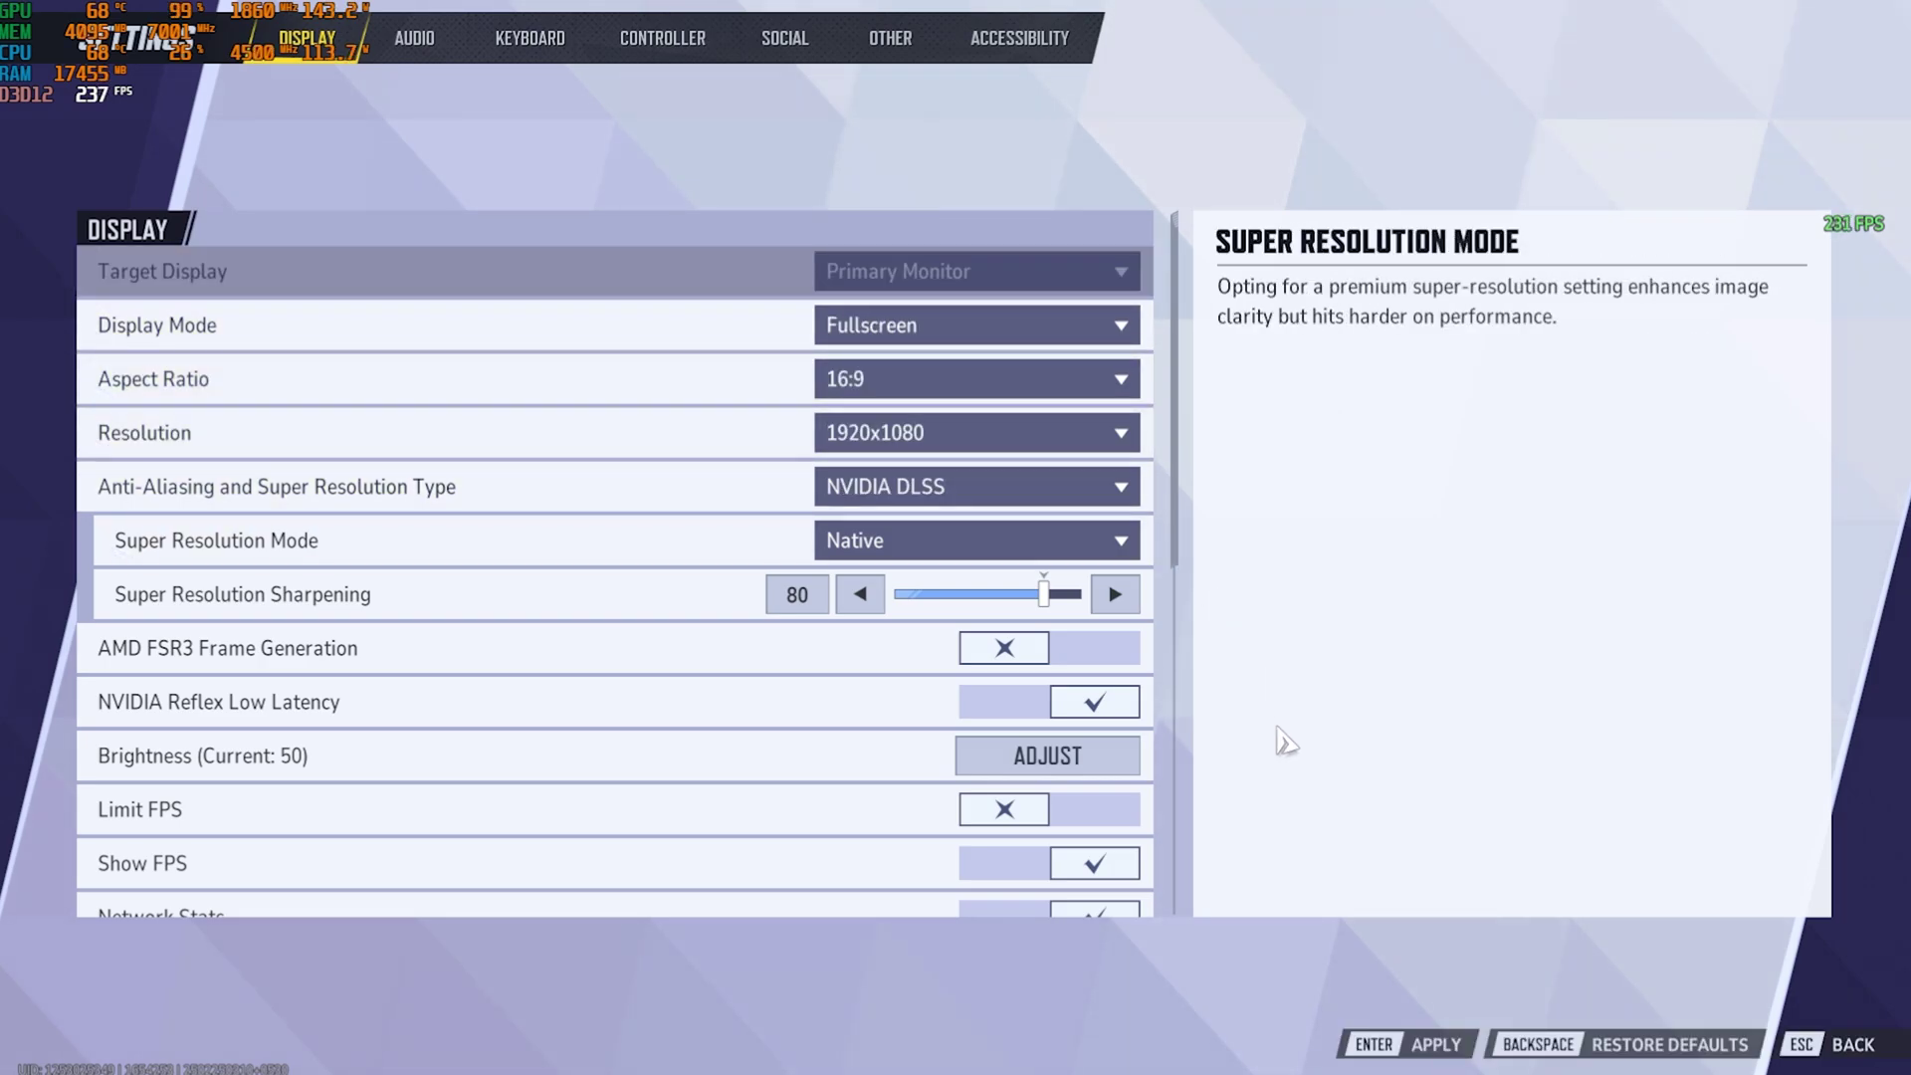
pyautogui.click(1423, 1047)
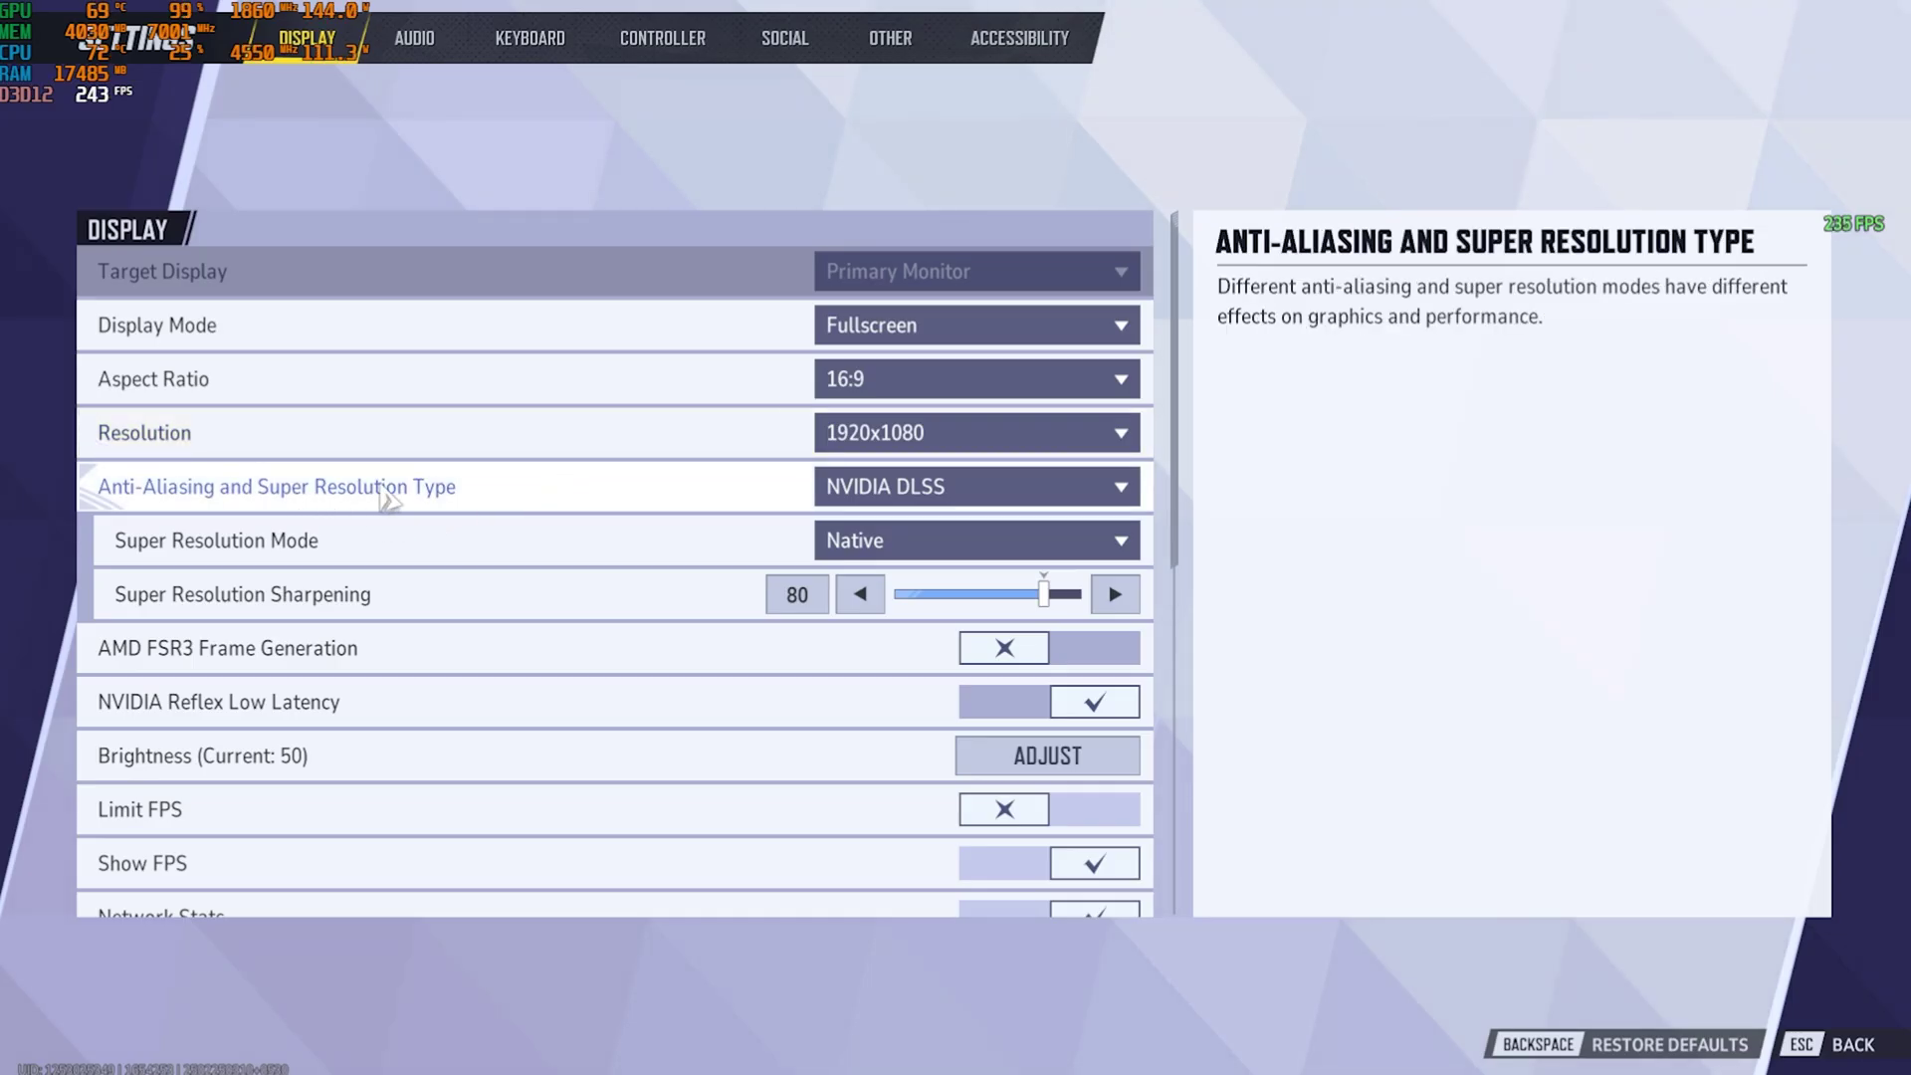
# Keep NVIDIA DLSS anti-aliasing and change Super Resolution Mode from Native to Quality
pyautogui.click(842, 483)
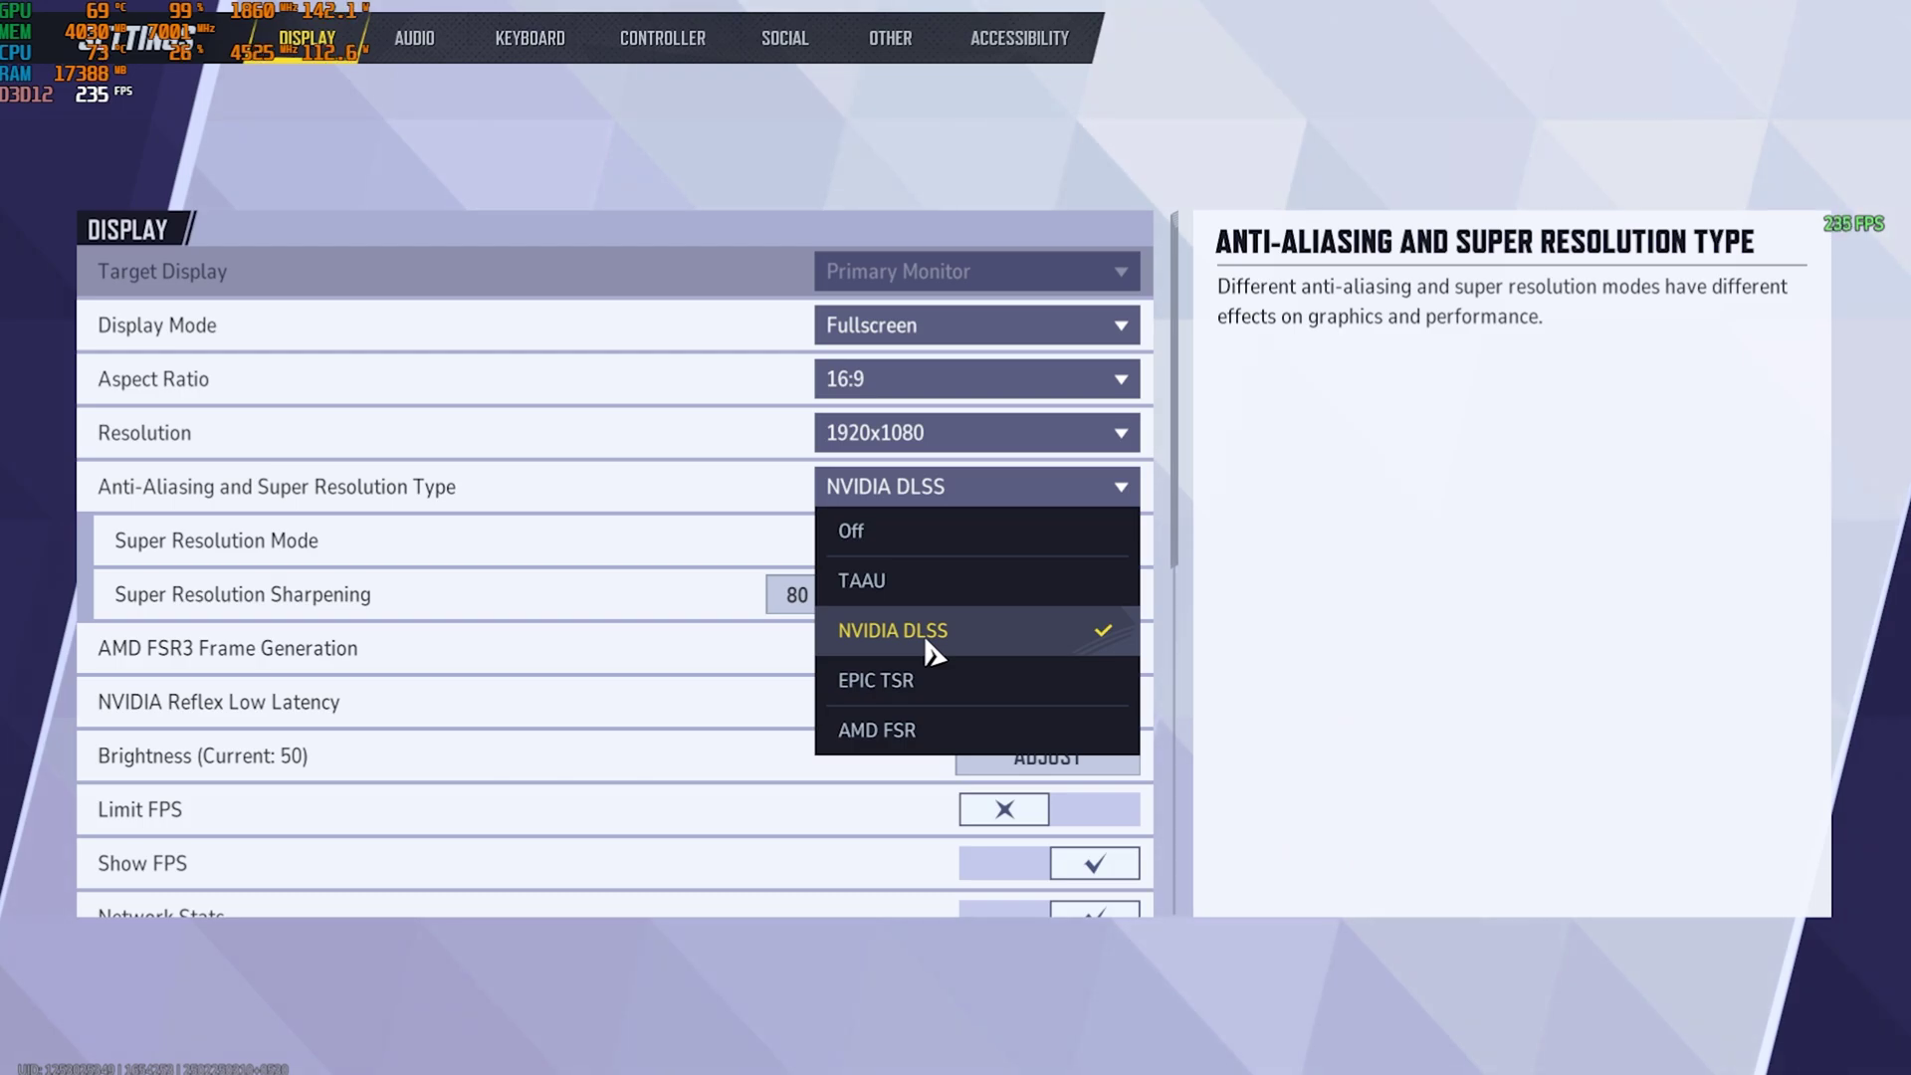
pyautogui.click(933, 652)
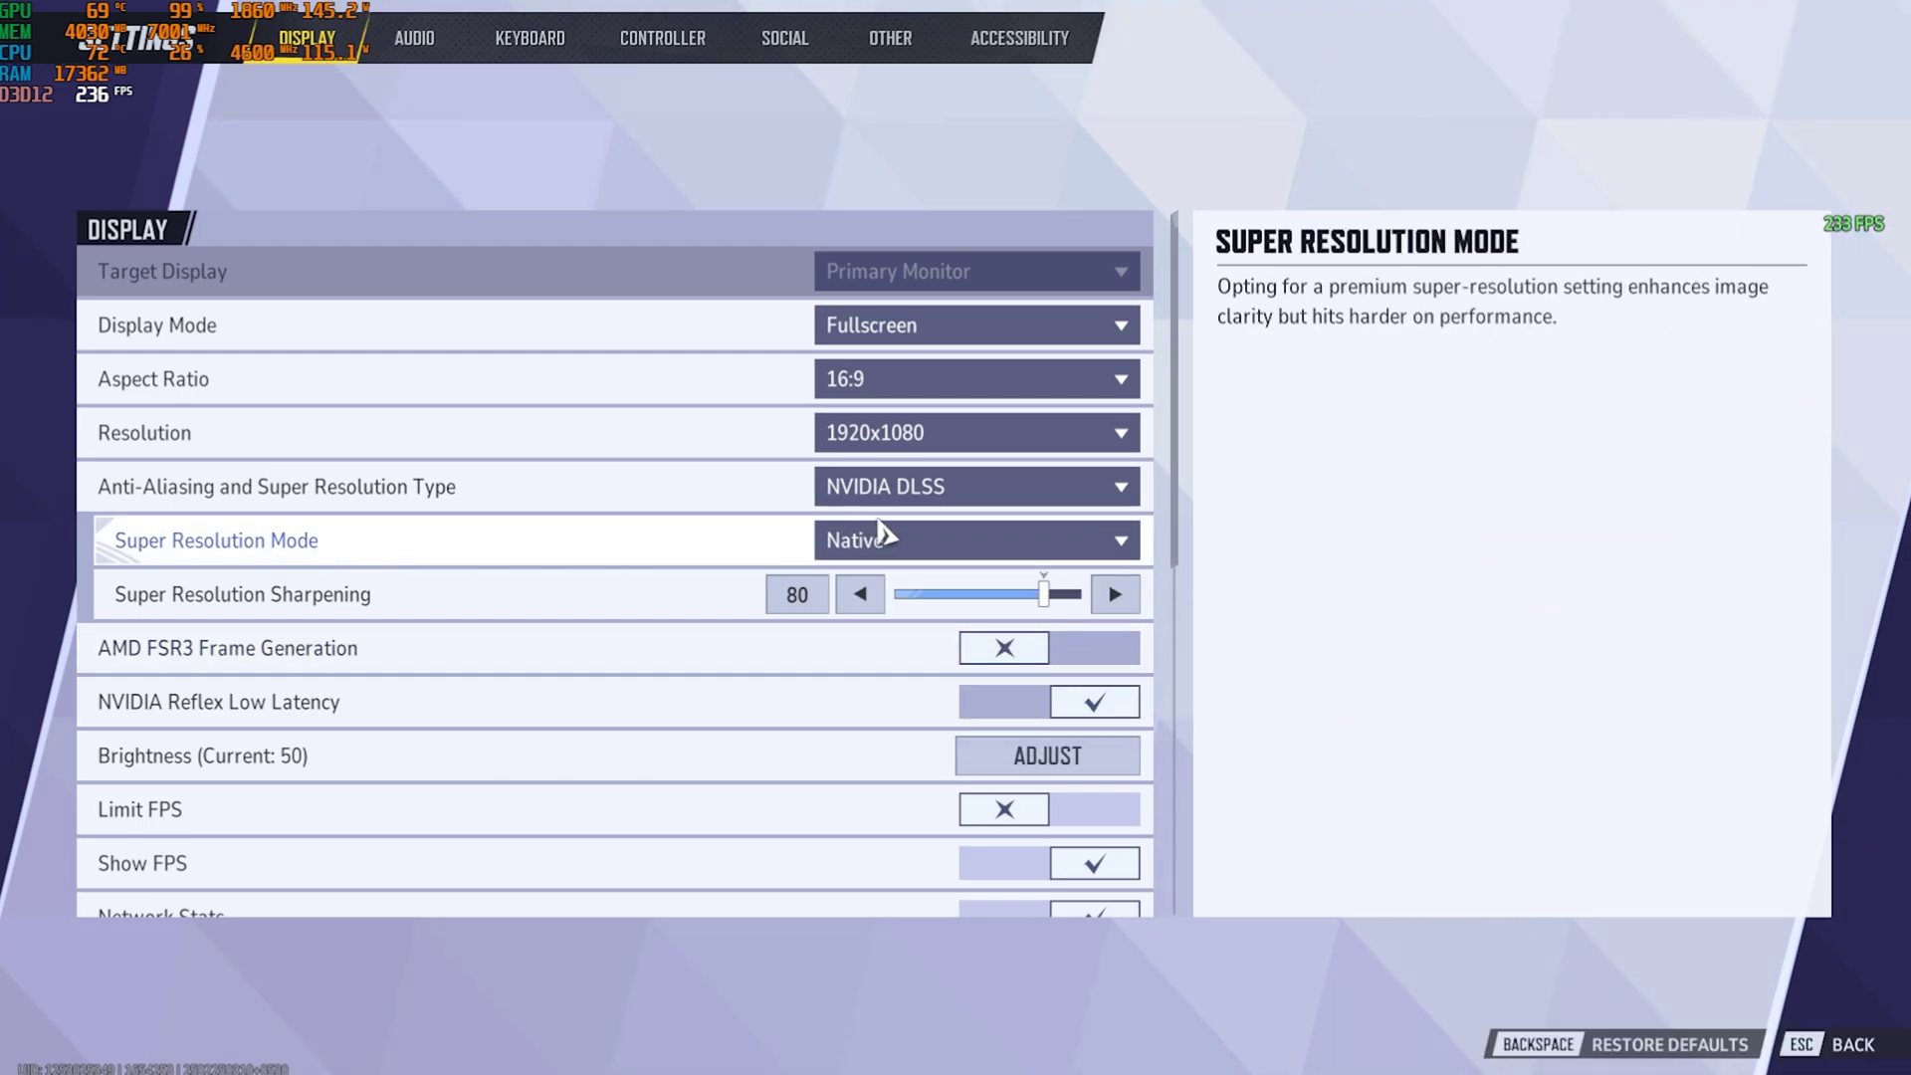
pyautogui.click(846, 540)
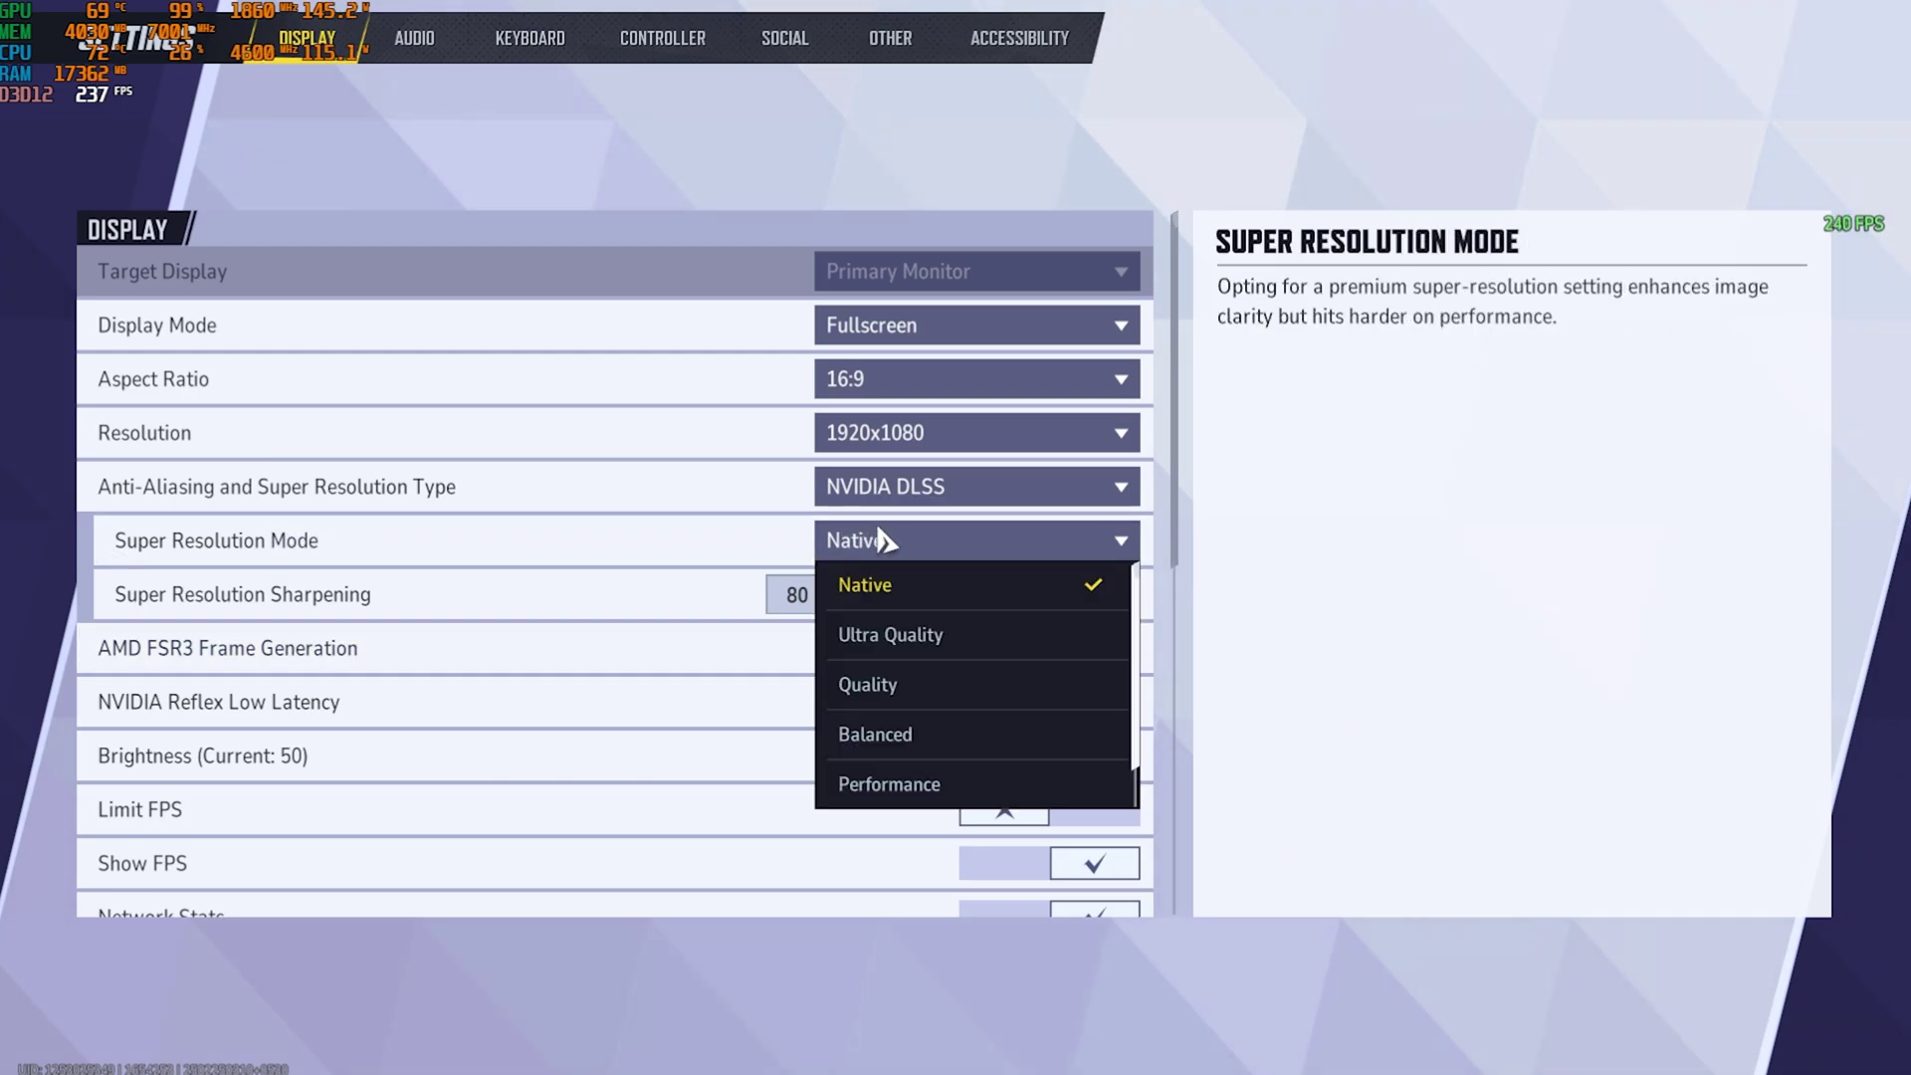
pyautogui.click(901, 697)
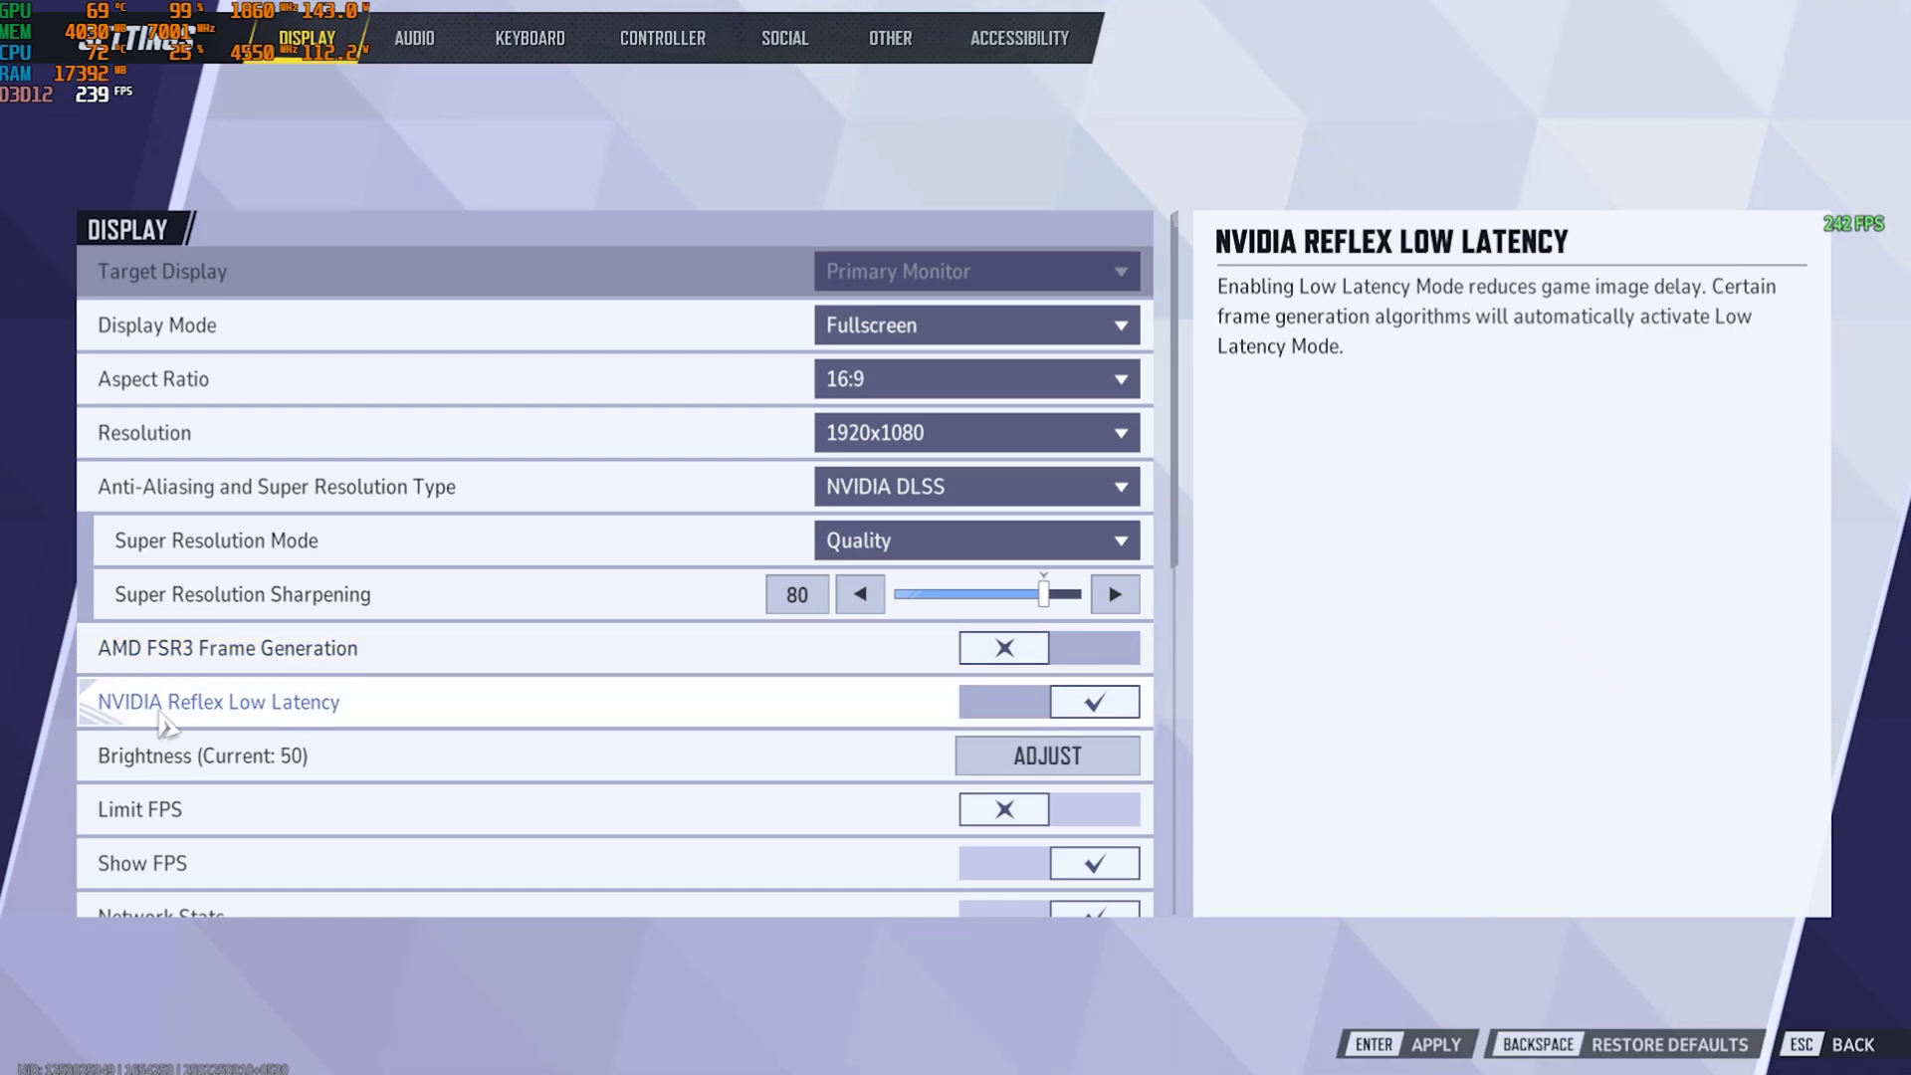
# Turn Global Illumination and Reflection Quality off in the Graphics section
pyautogui.scroll(-3, 249, 712)
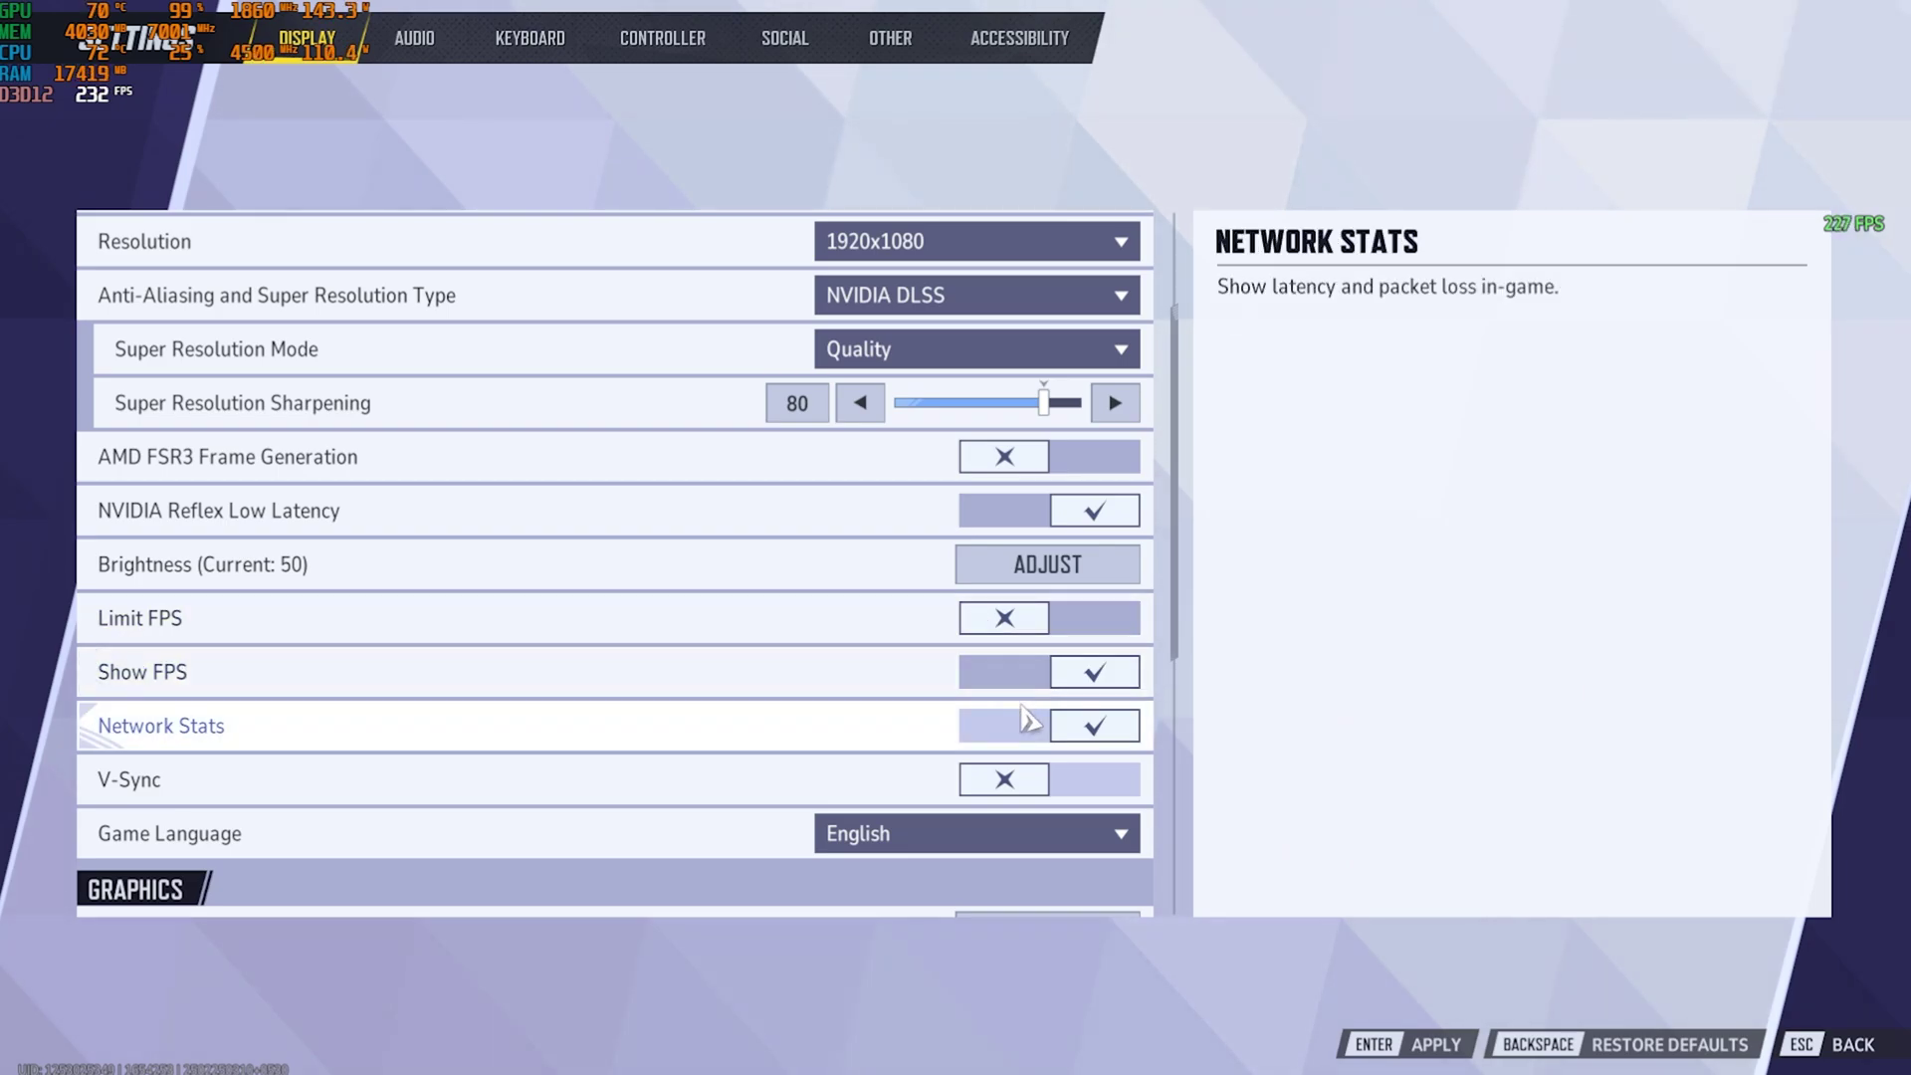
pyautogui.scroll(-8, 1003, 776)
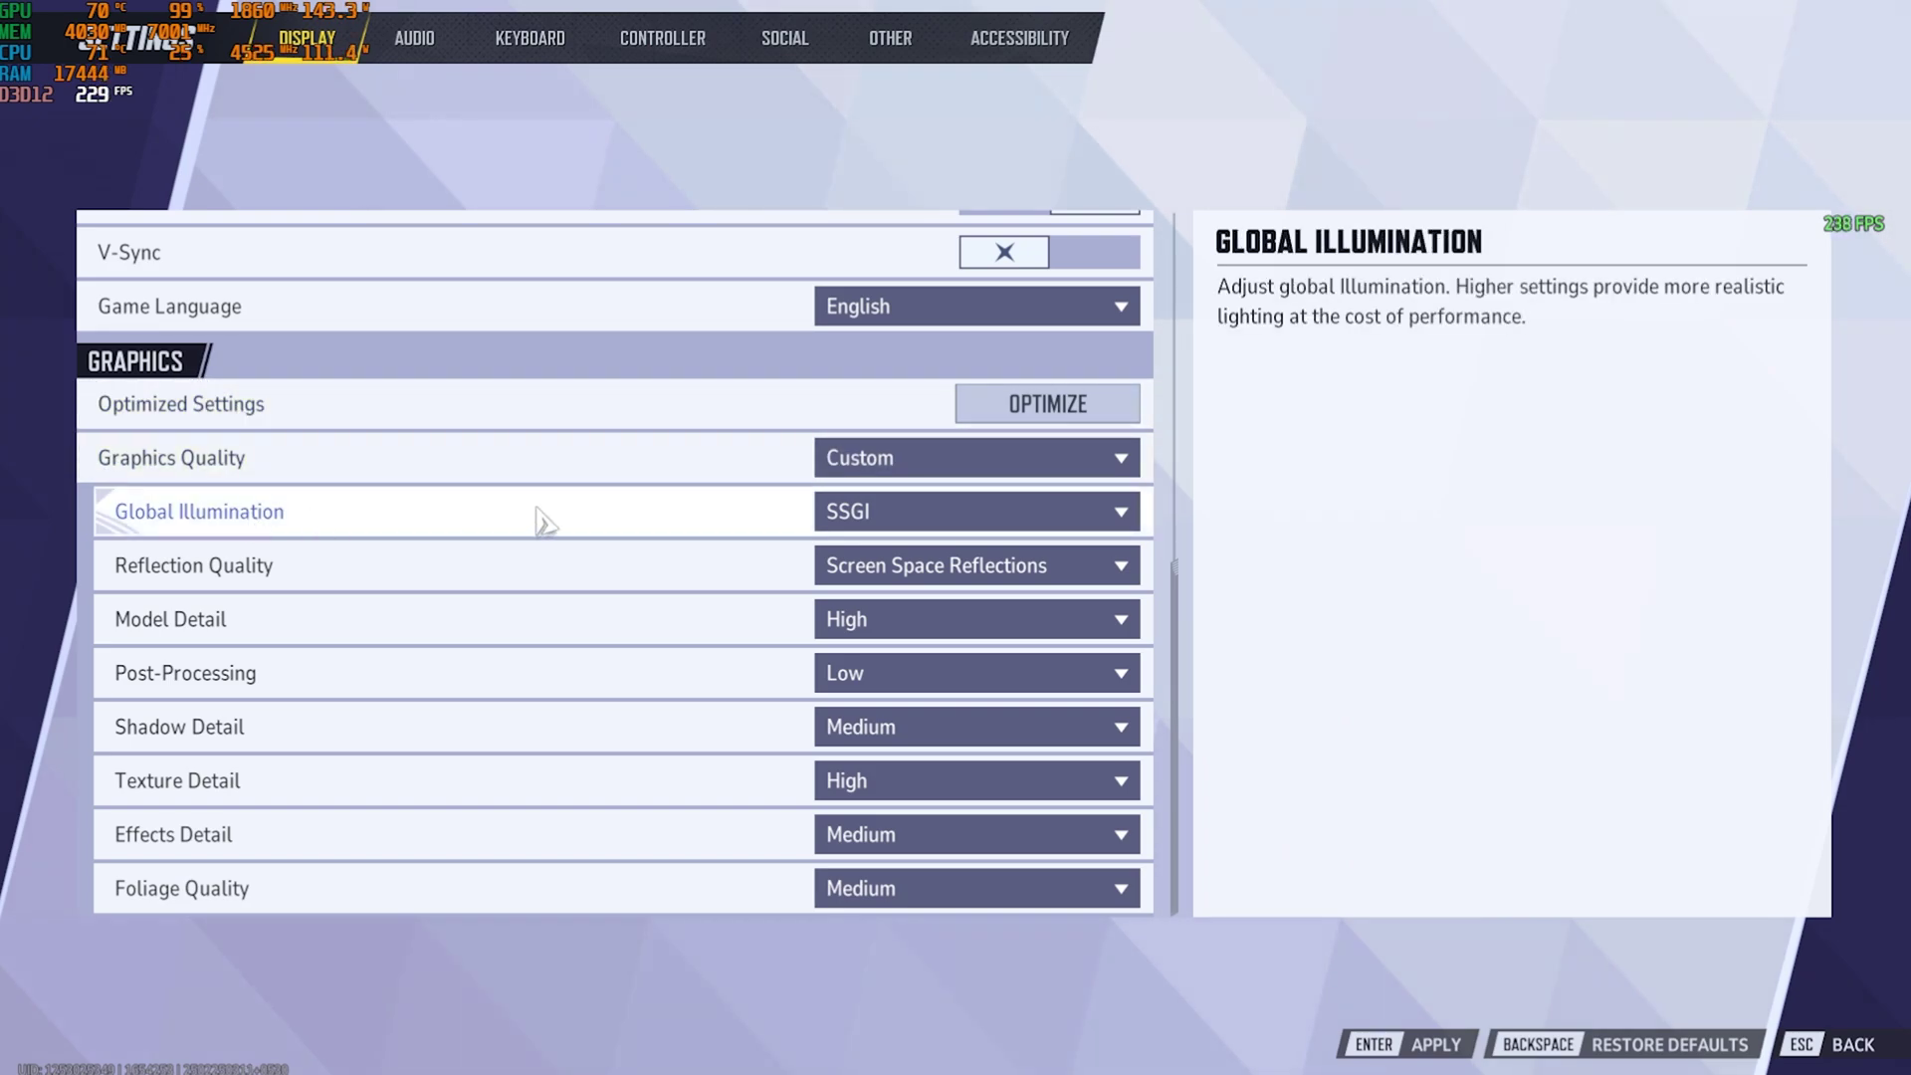
pyautogui.click(901, 565)
pyautogui.click(906, 662)
pyautogui.click(898, 515)
pyautogui.click(905, 554)
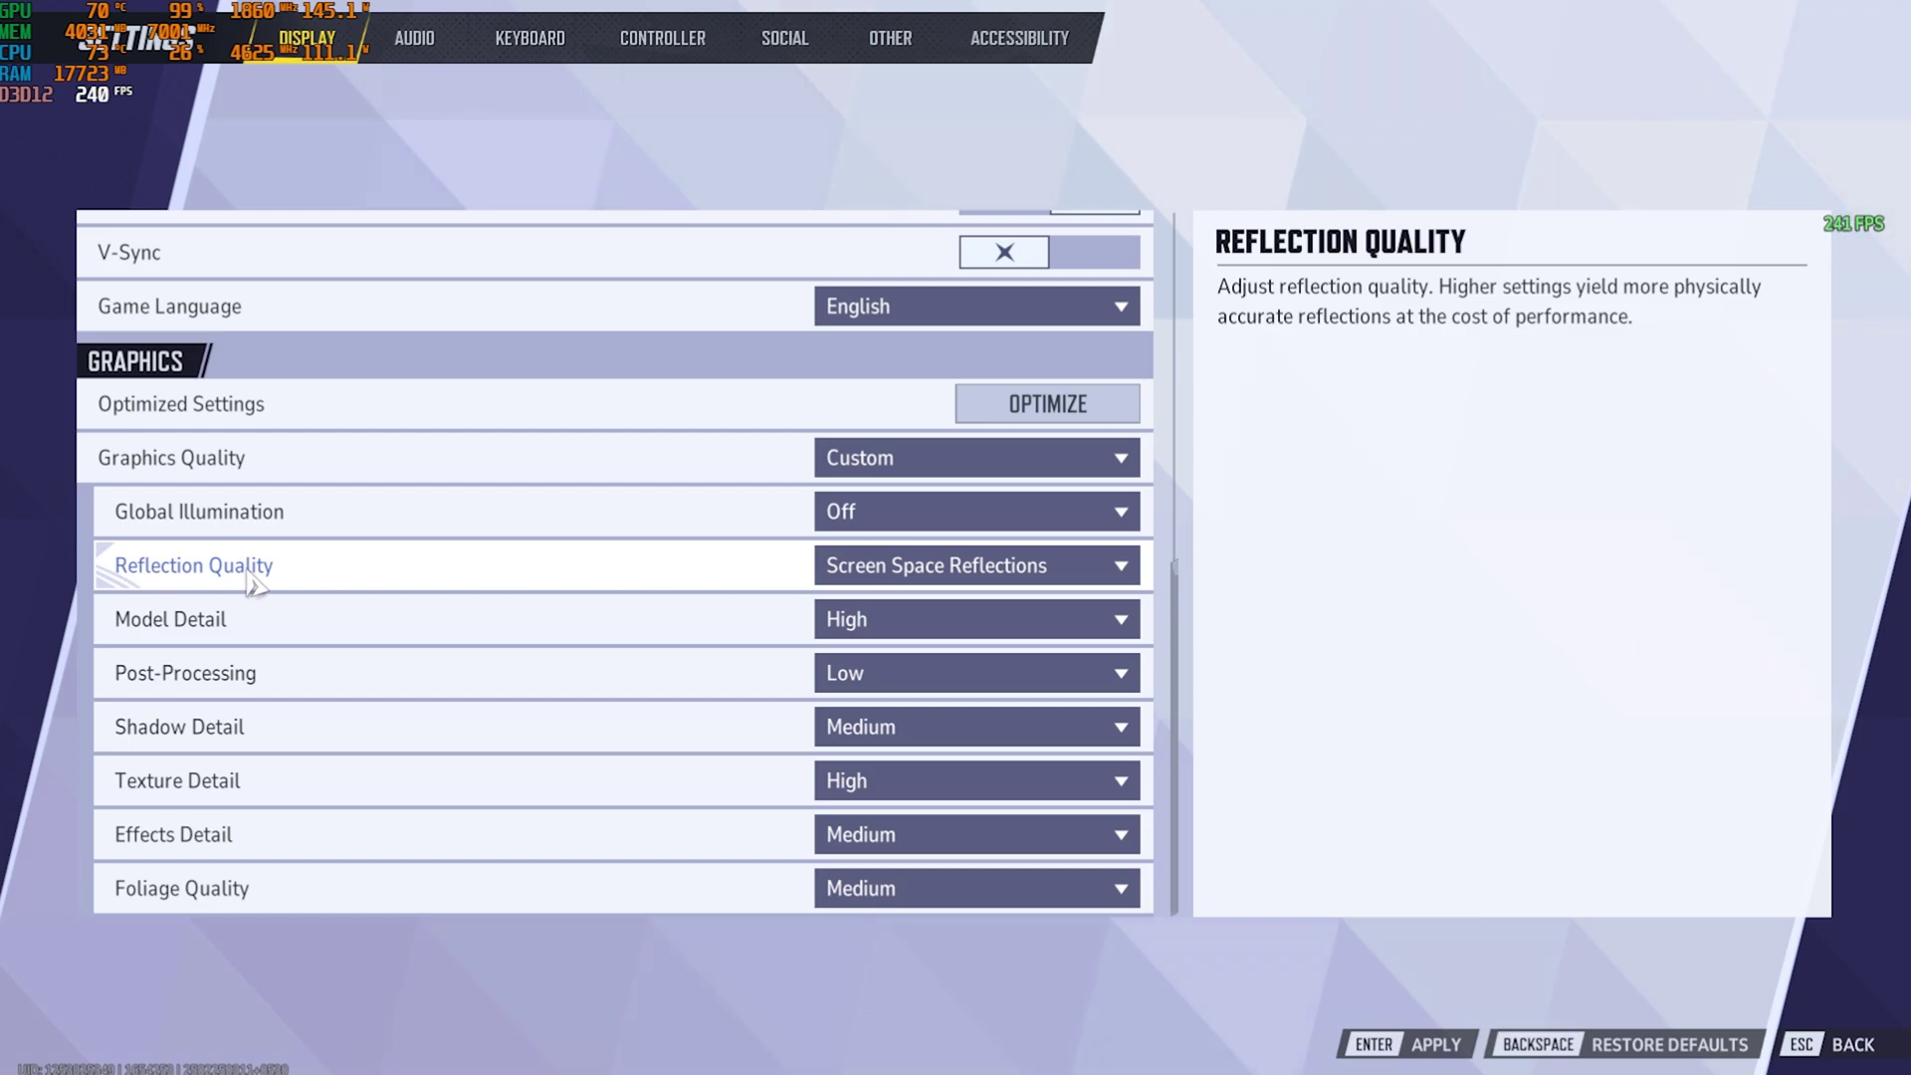
pyautogui.click(996, 566)
pyautogui.click(995, 610)
# Keep Model Detail High and Post-Processing Low, and lower Shadow Detail to Low
pyautogui.click(988, 622)
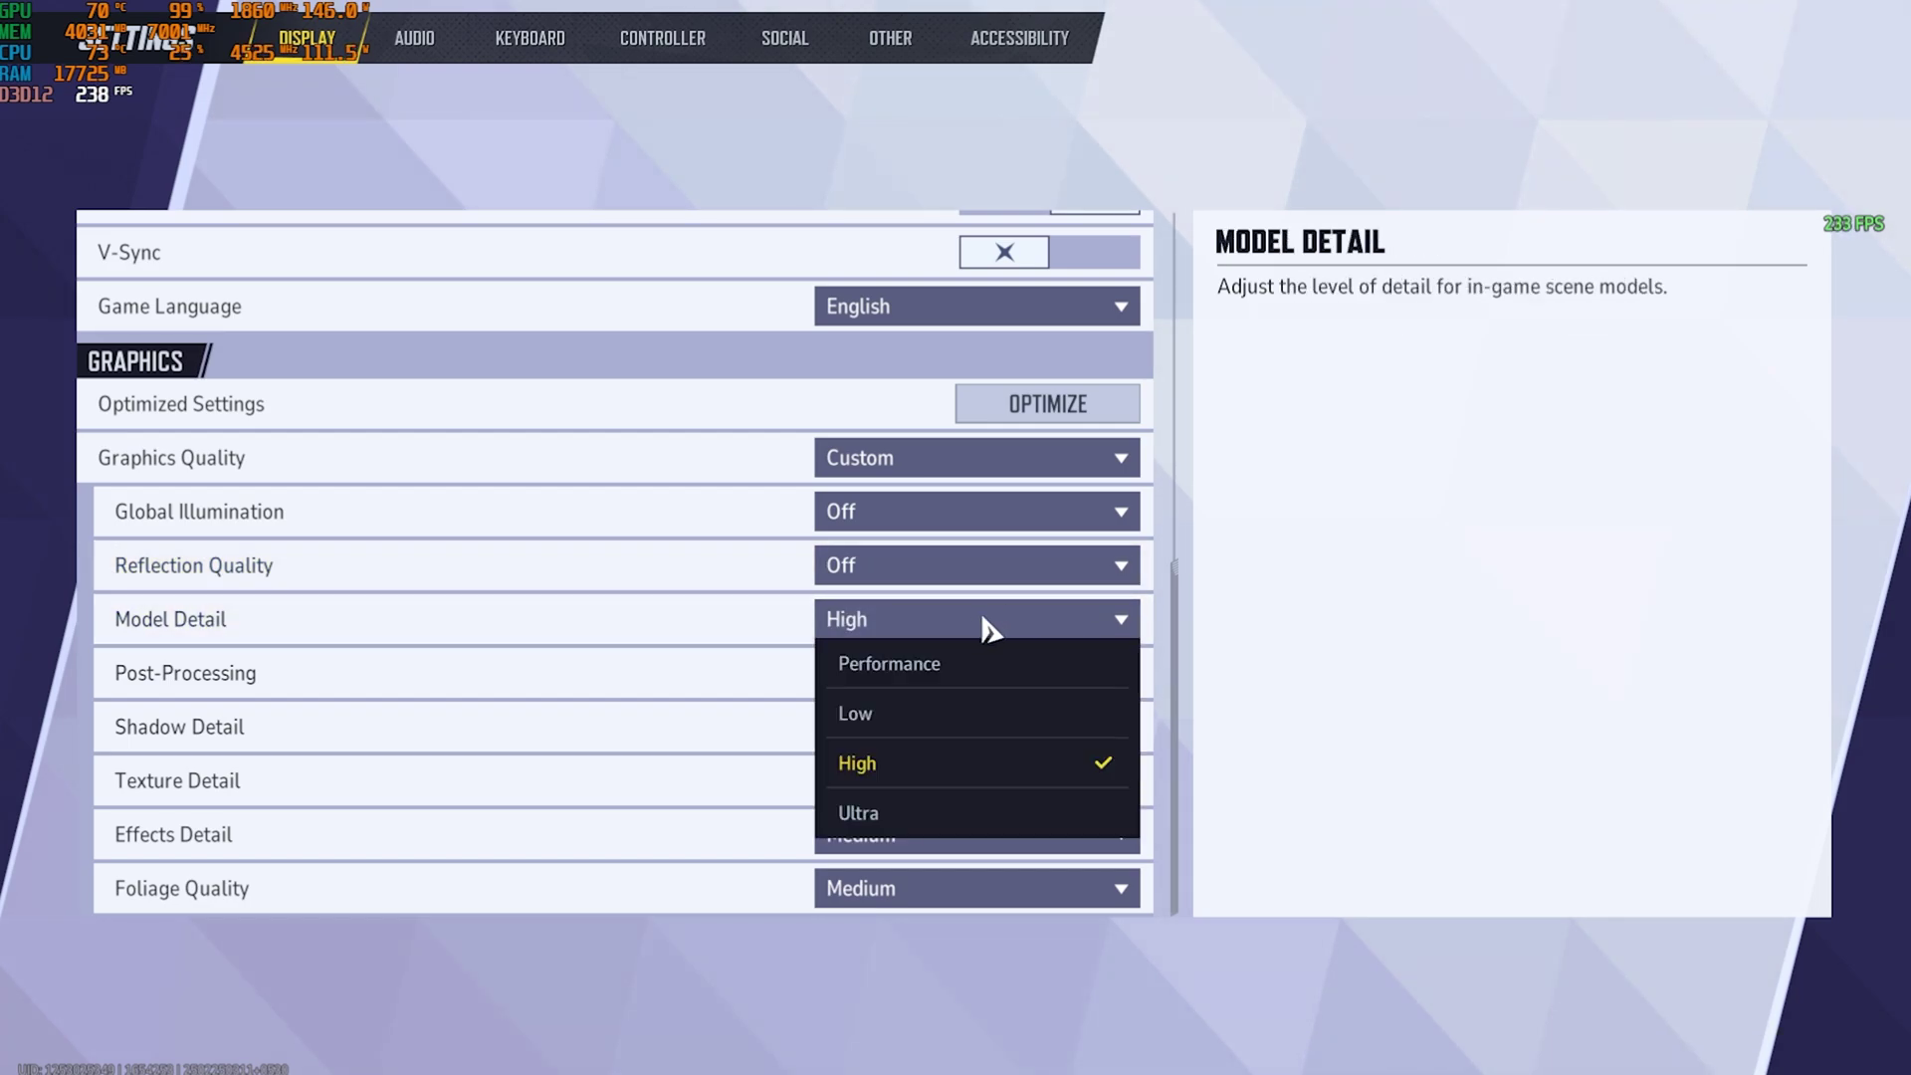
pyautogui.click(248, 673)
pyautogui.click(912, 673)
pyautogui.click(522, 708)
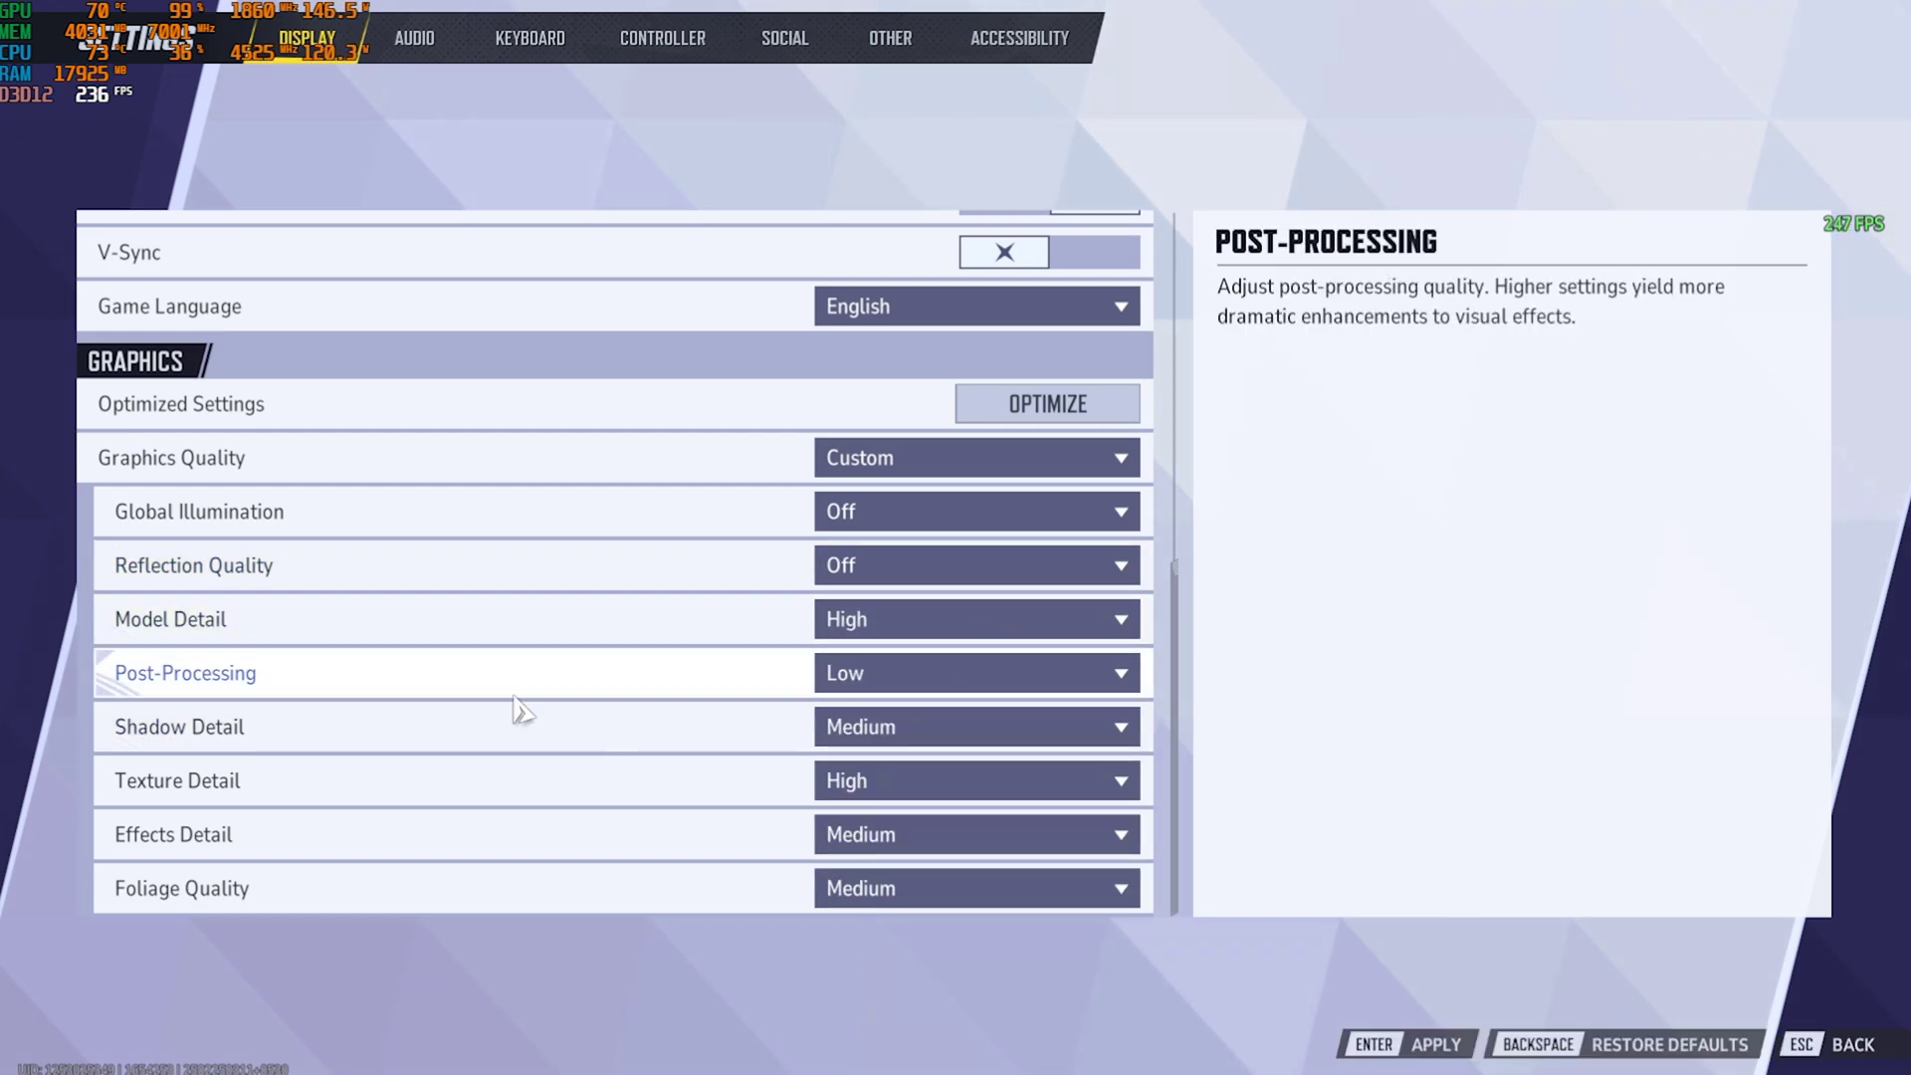
pyautogui.click(925, 726)
pyautogui.click(896, 807)
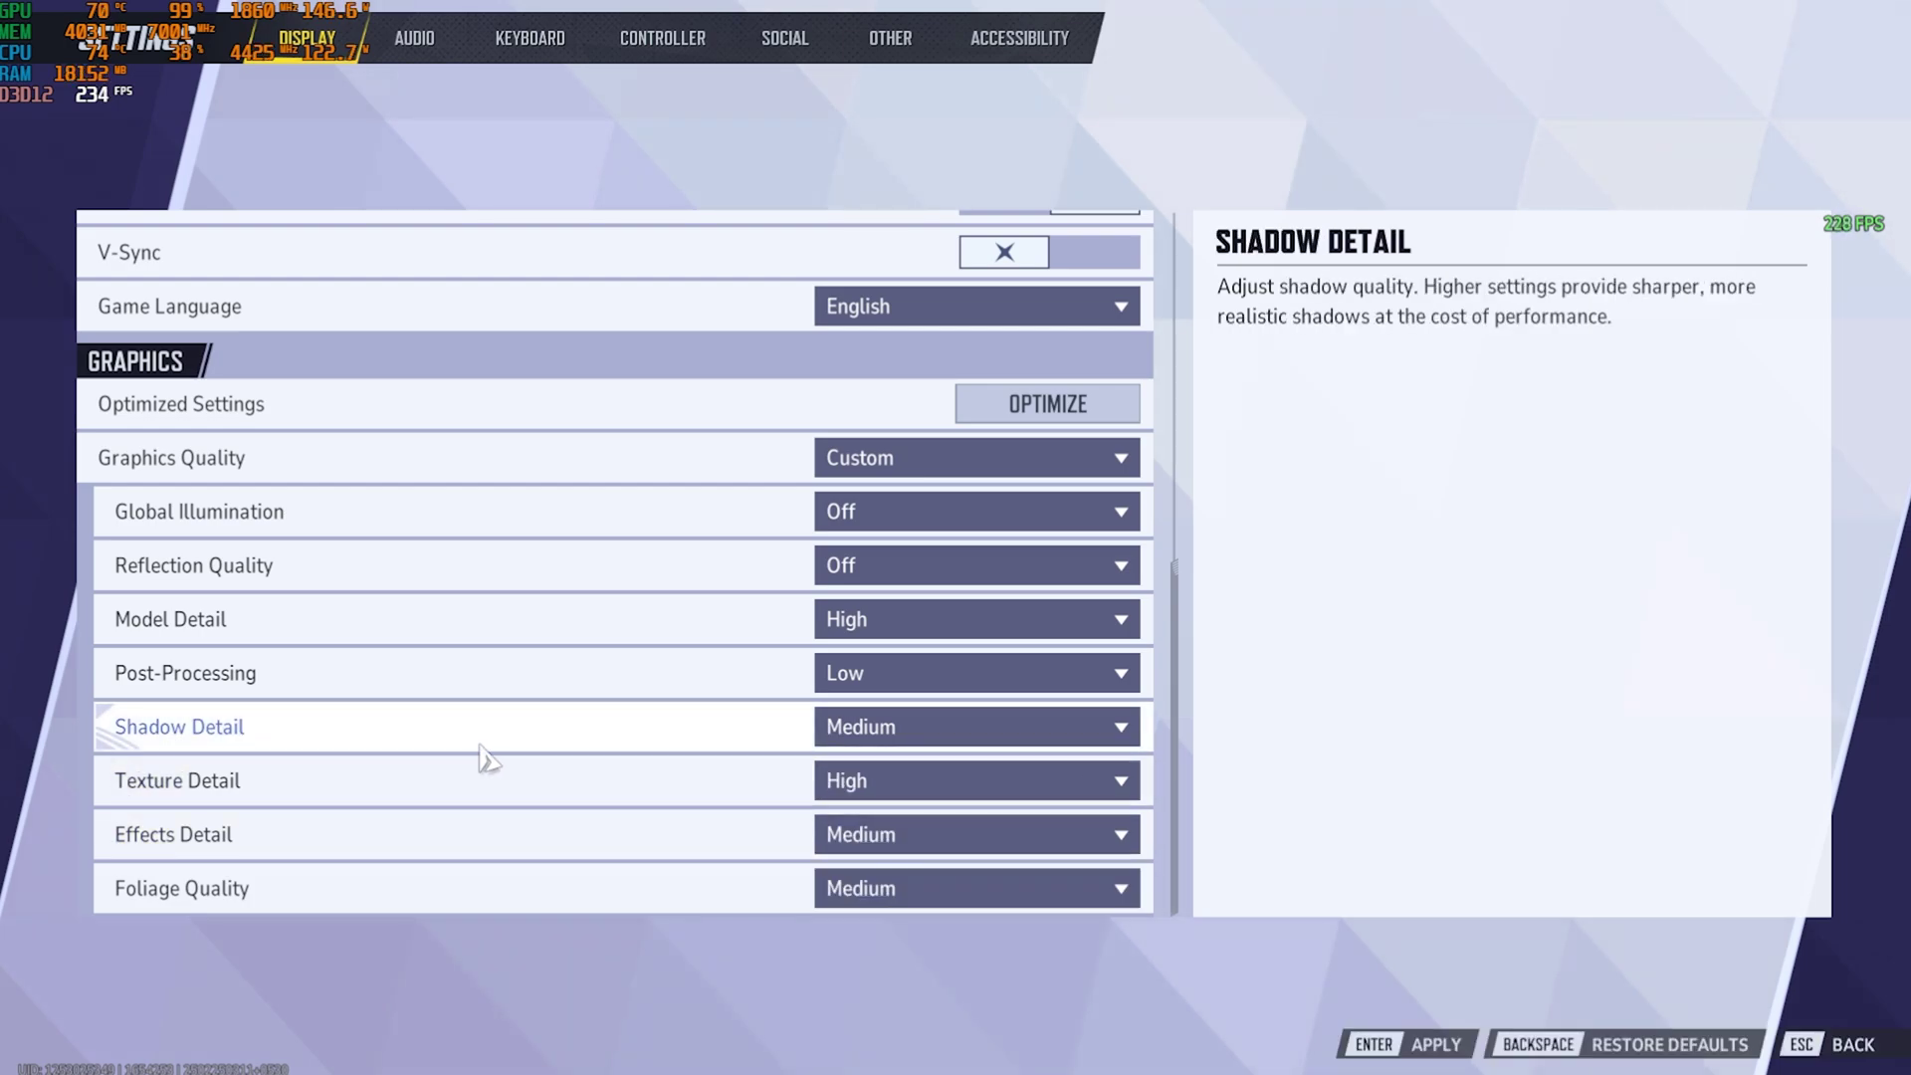
pyautogui.click(906, 727)
pyautogui.click(911, 767)
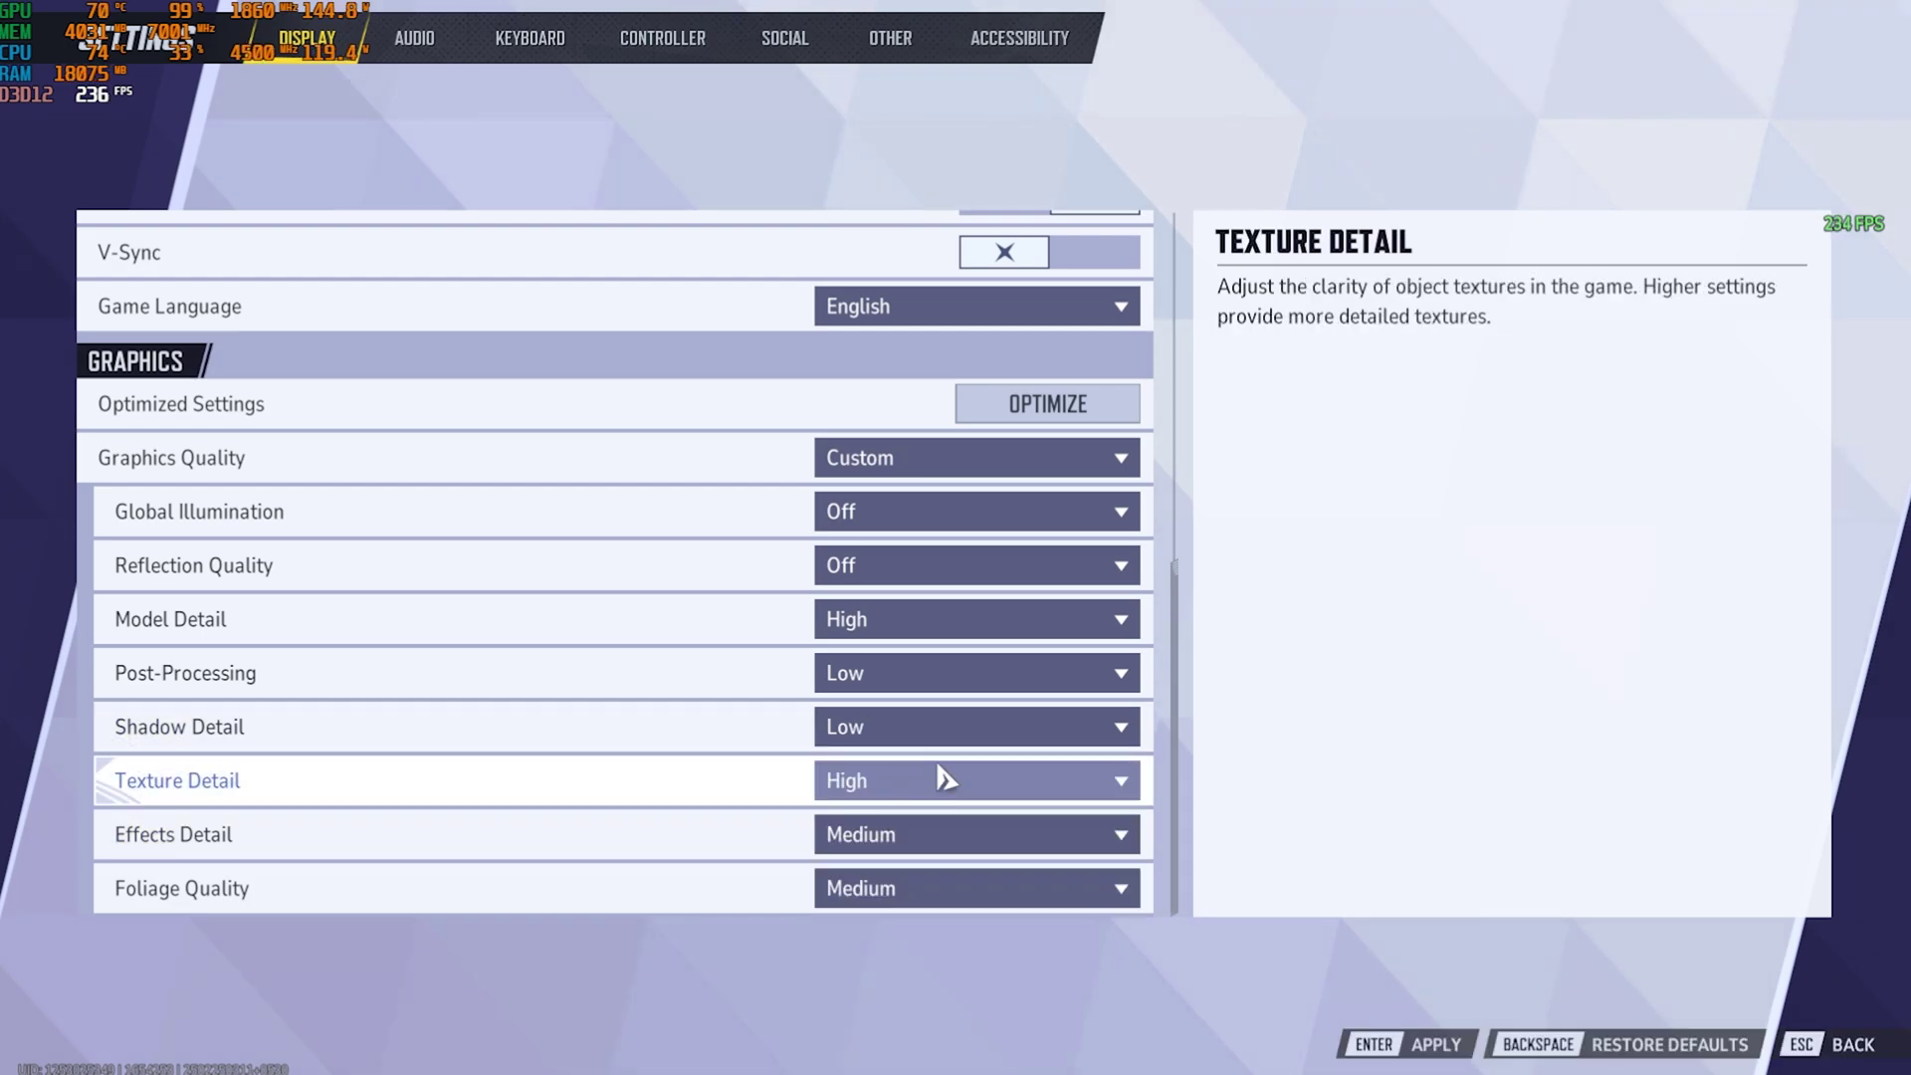
# Leave Texture Detail at High, Effects Detail at Medium and Foliage Quality at Medium
pyautogui.click(861, 786)
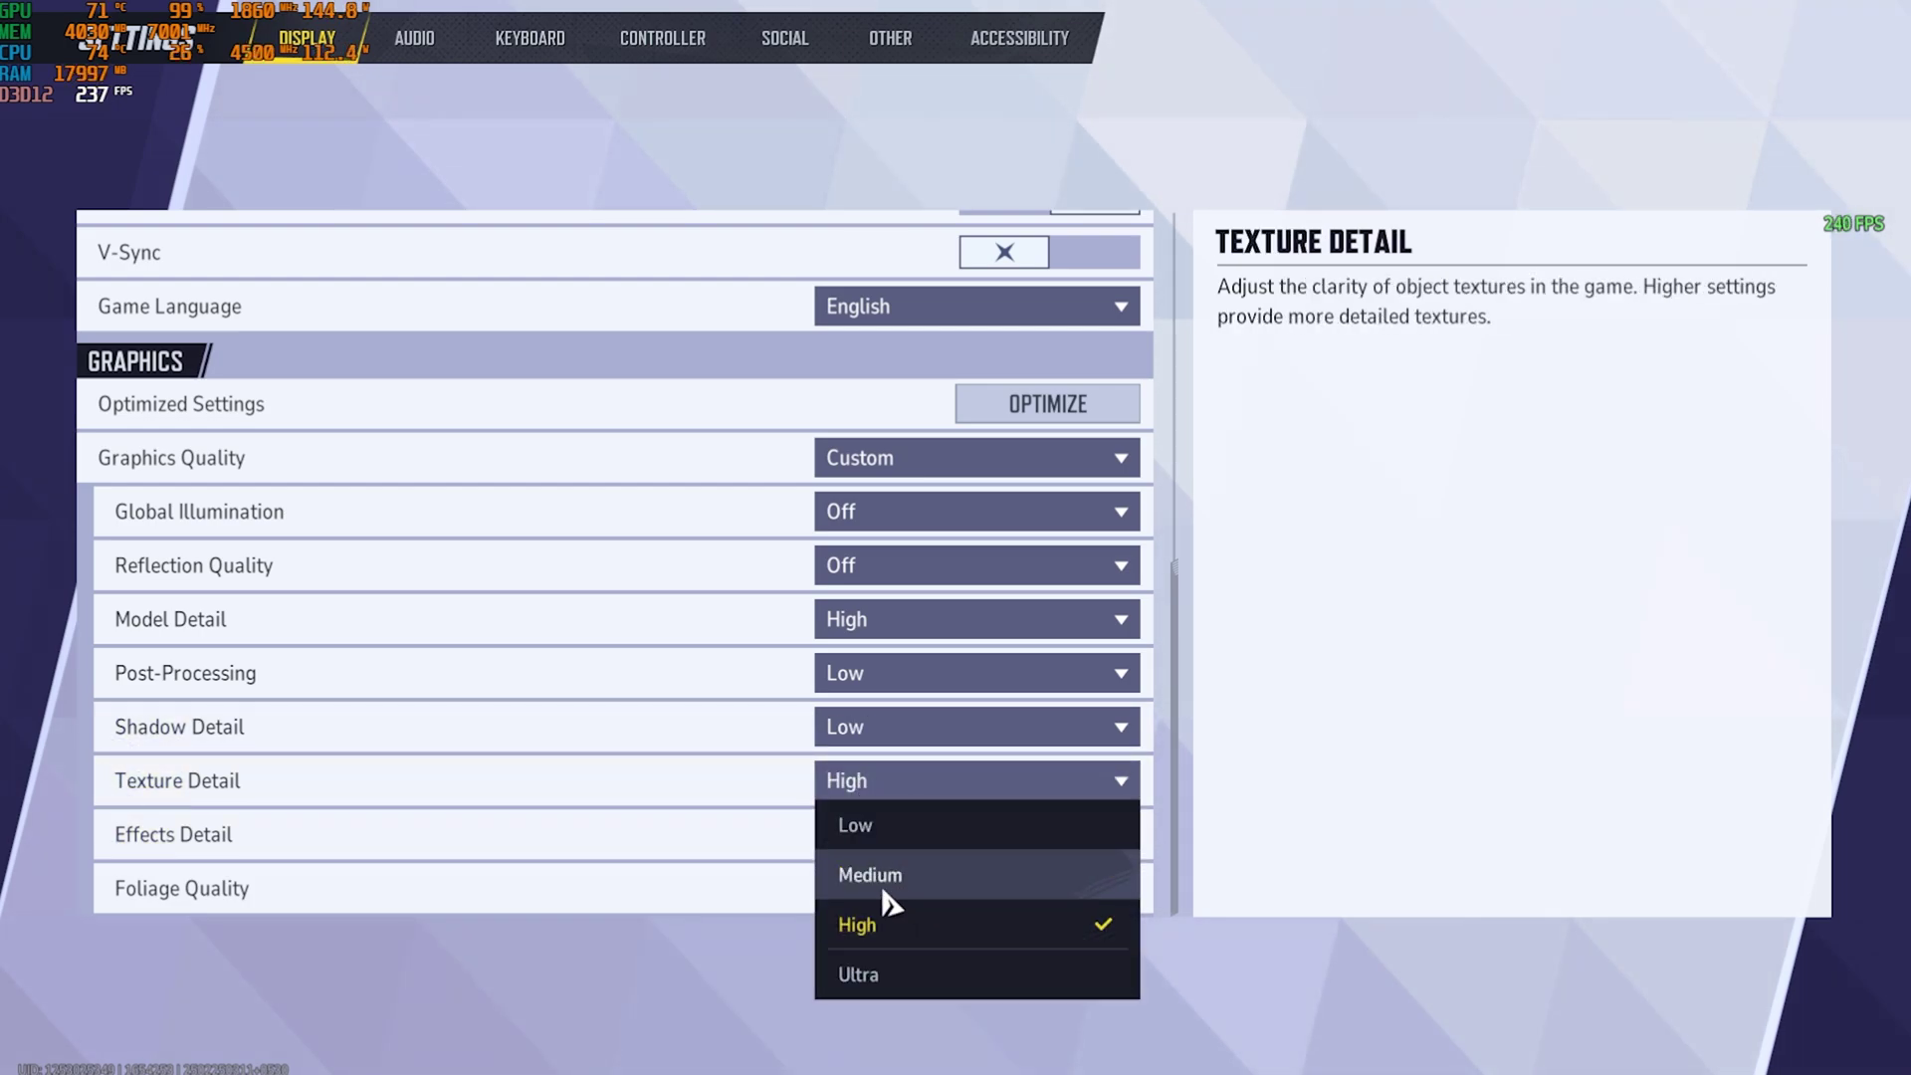
pyautogui.click(747, 767)
pyautogui.click(975, 834)
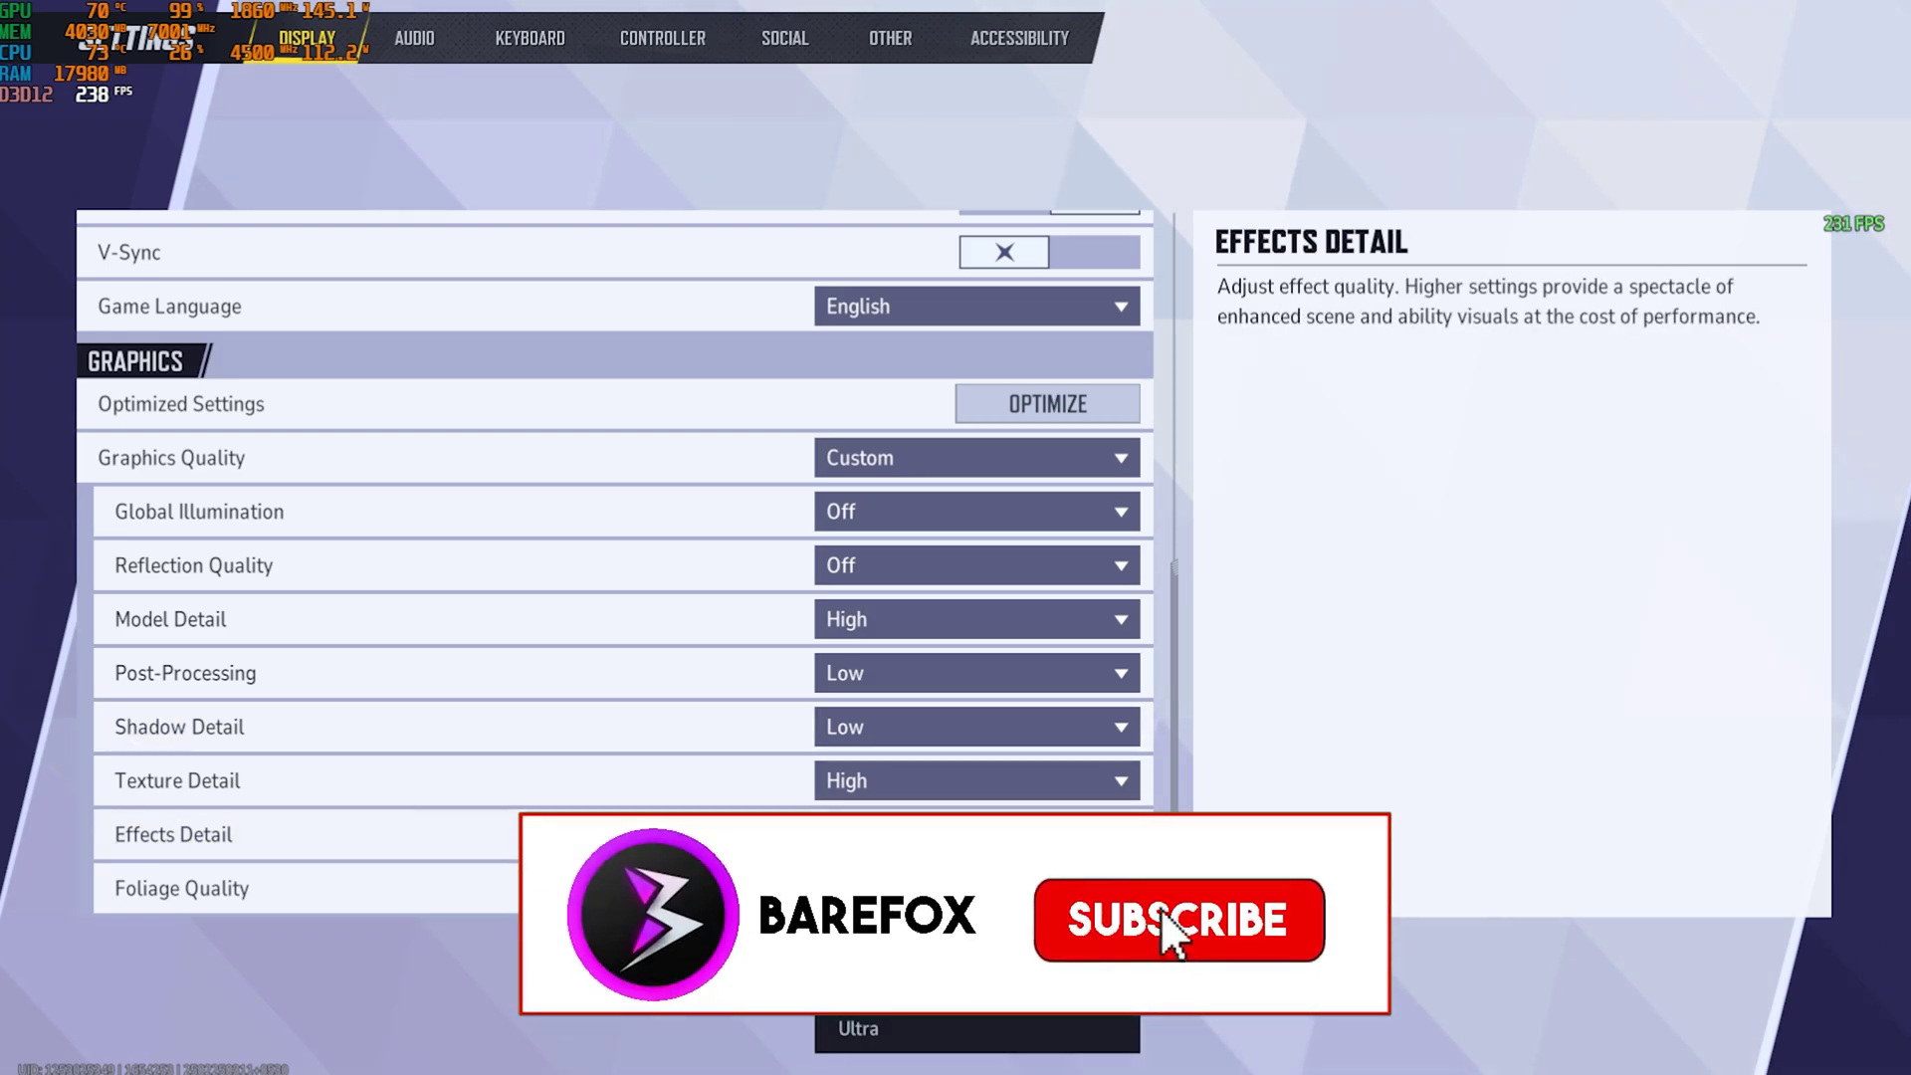
pyautogui.click(895, 921)
pyautogui.click(896, 888)
pyautogui.click(896, 742)
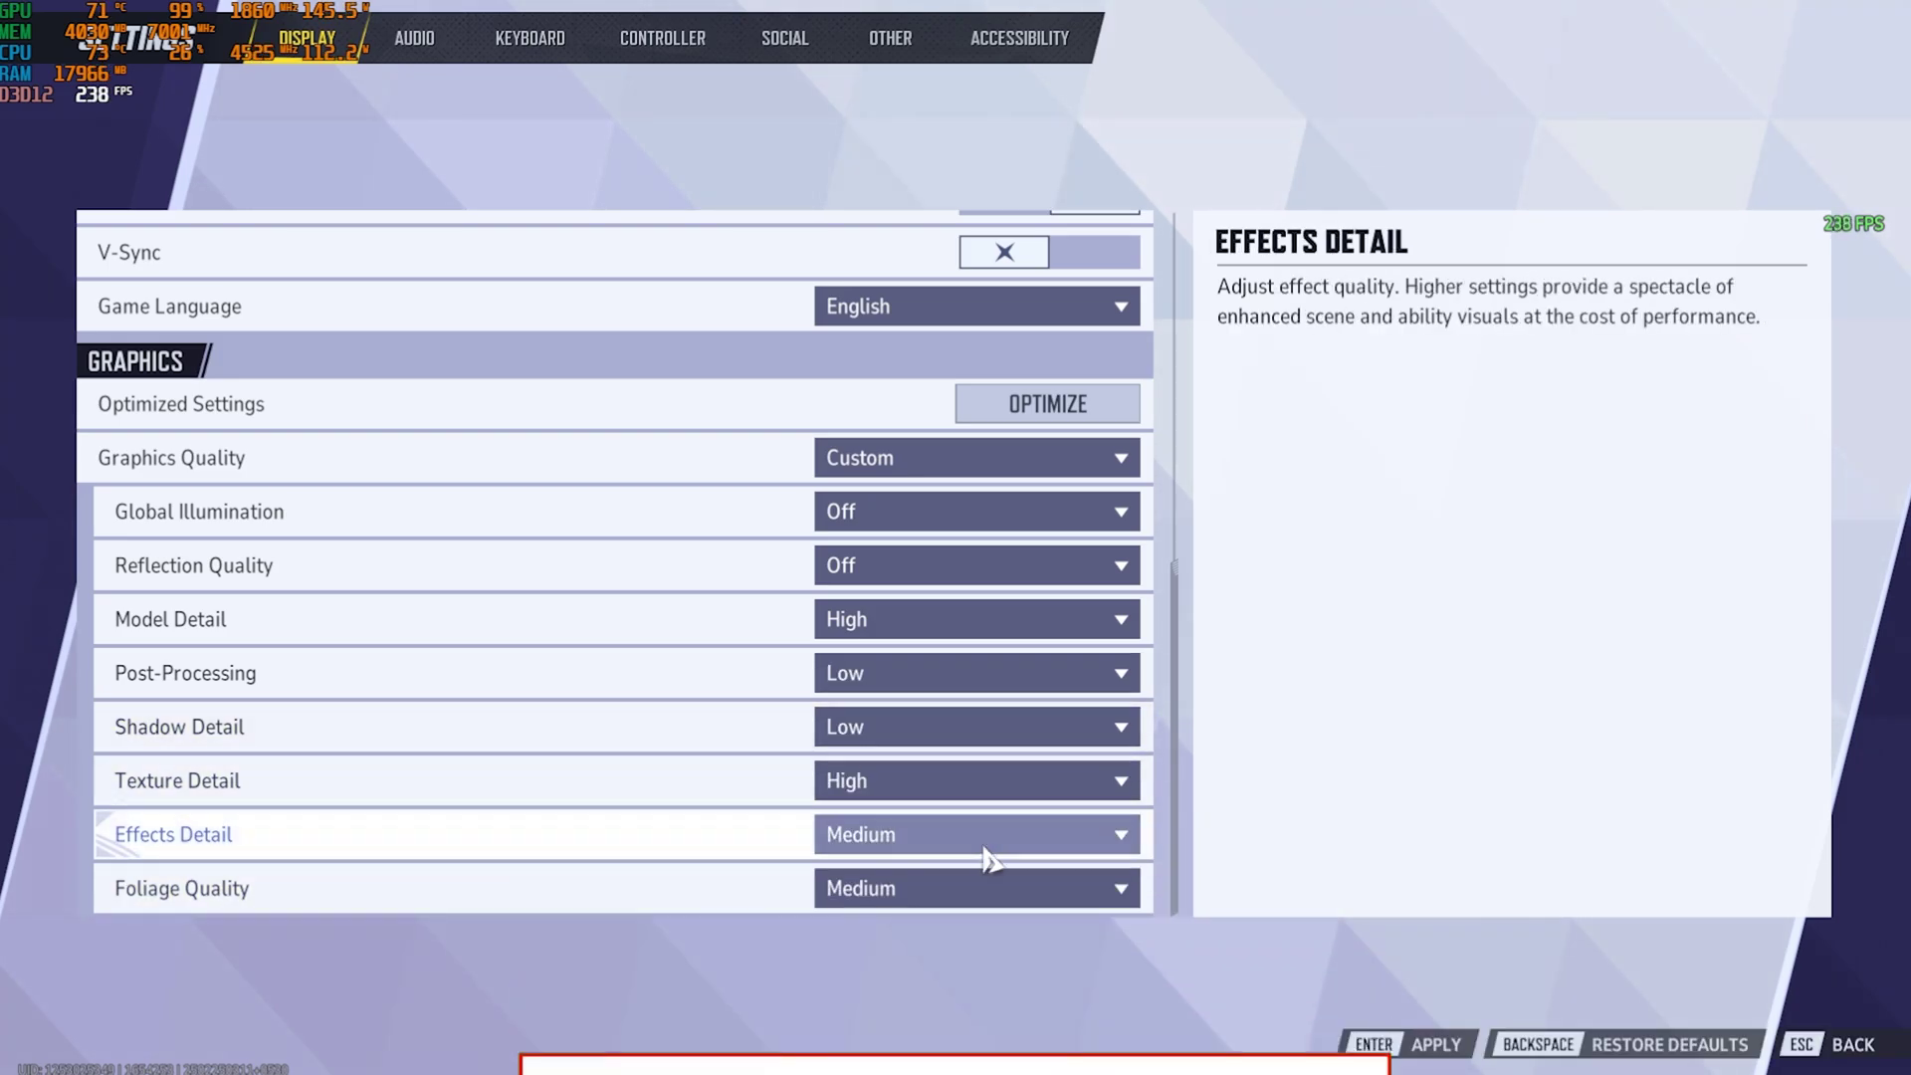
# Apply and confirm the new graphics settings, then exit the settings screen
pyautogui.click(1404, 1042)
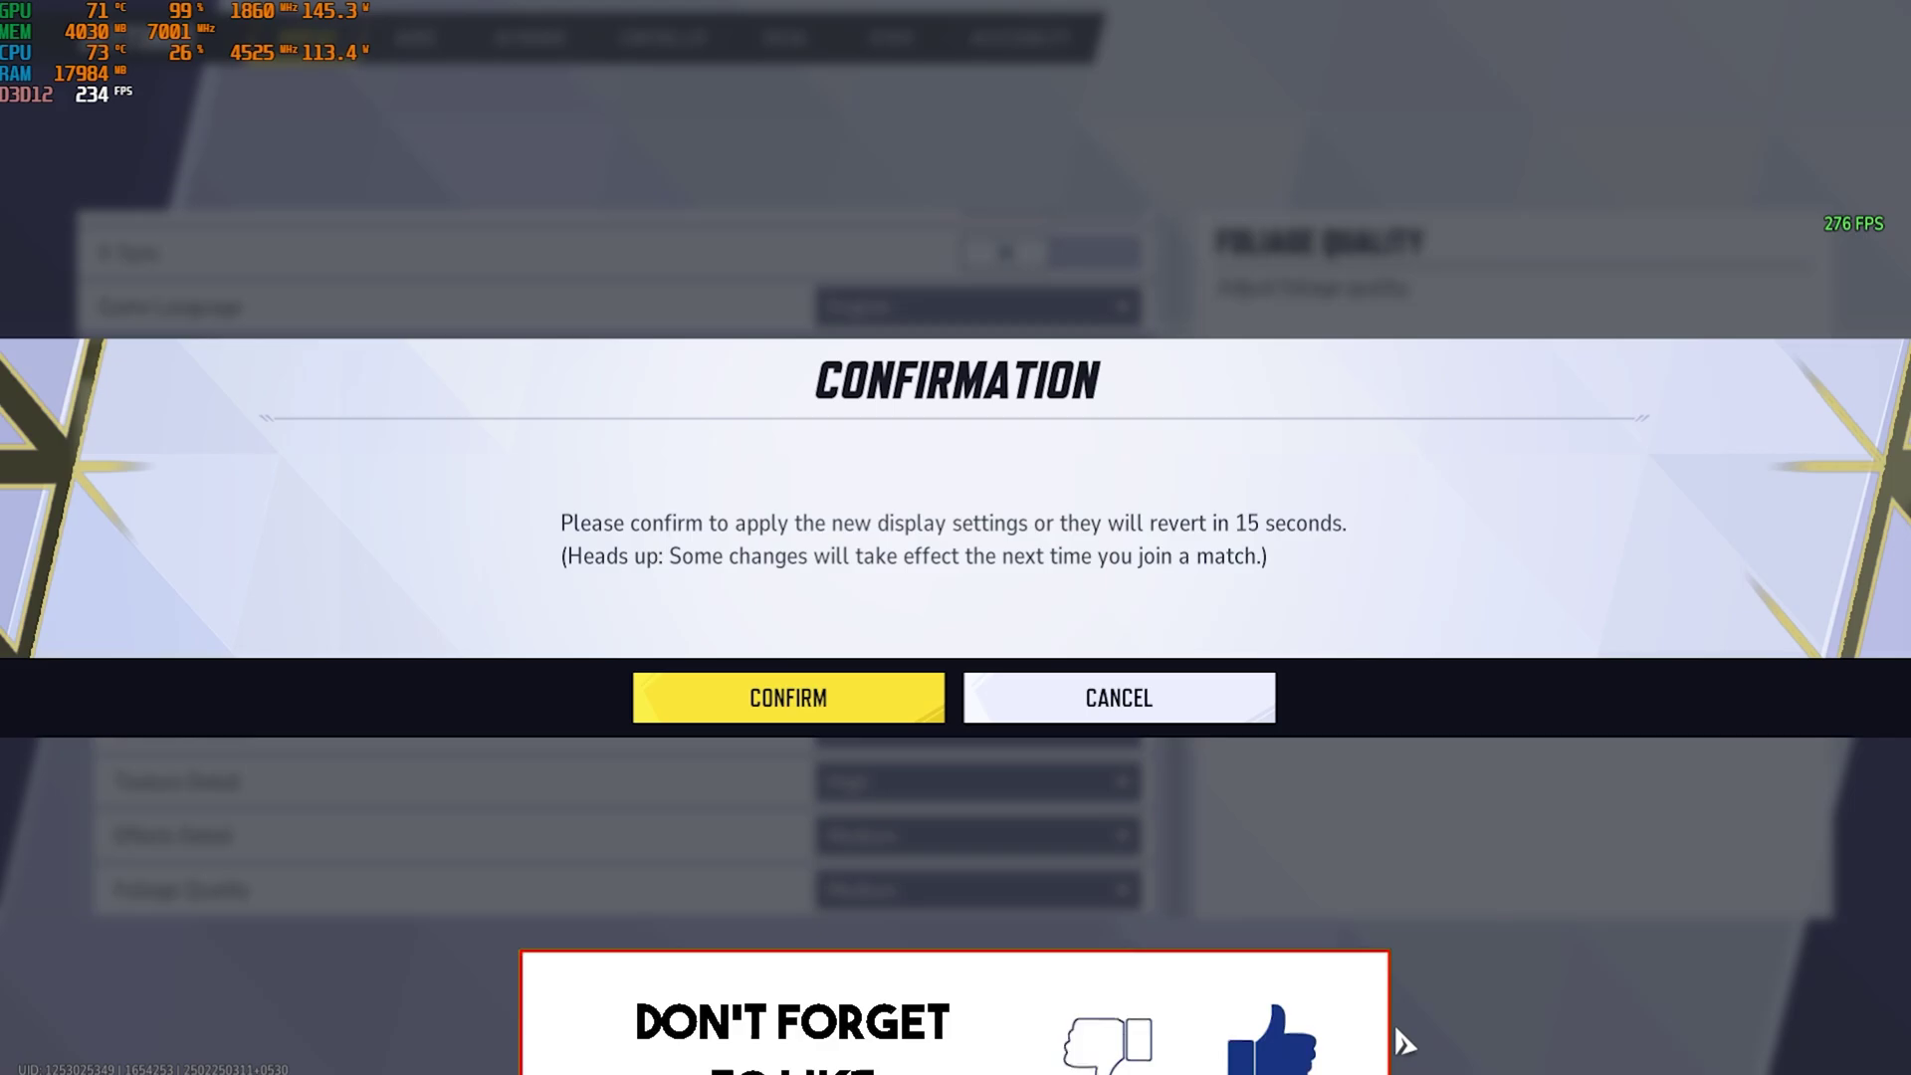
pyautogui.click(854, 715)
pyautogui.scroll(10, 772, 659)
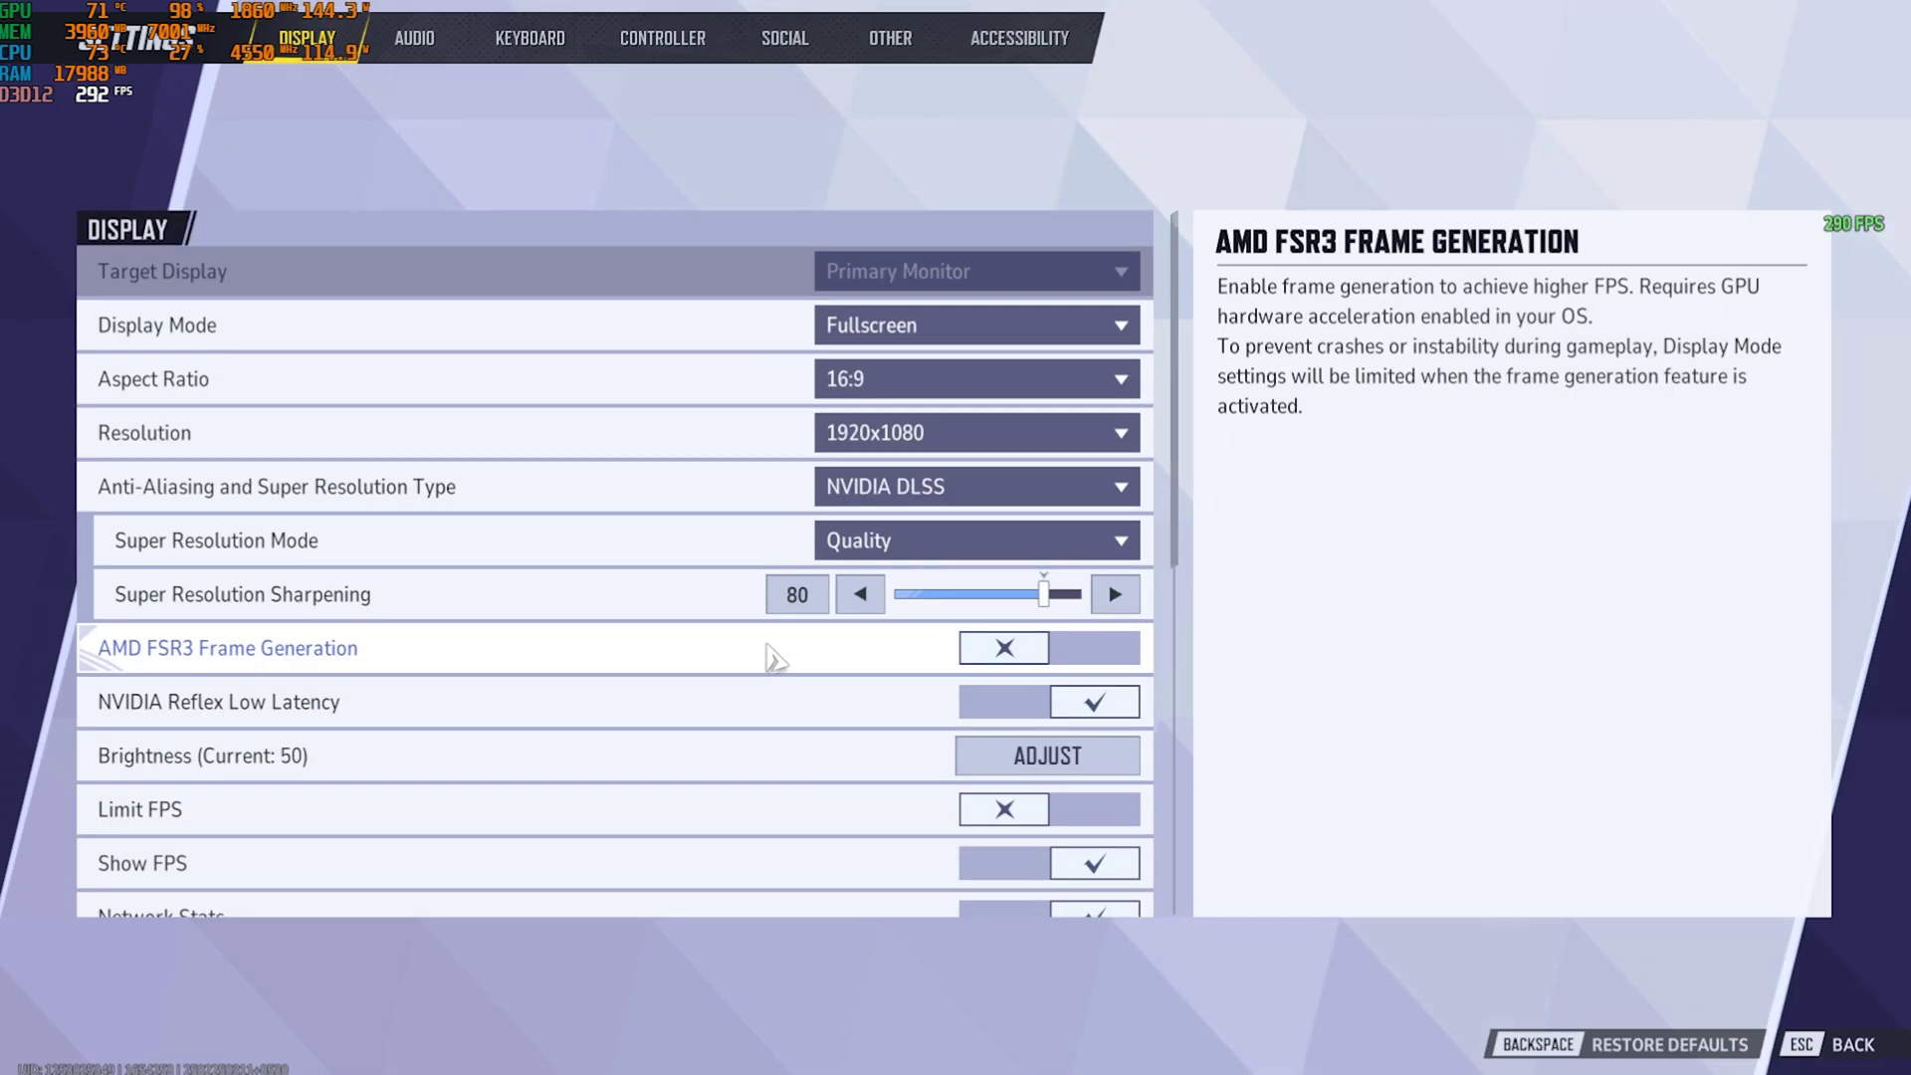
pyautogui.press('Escape')
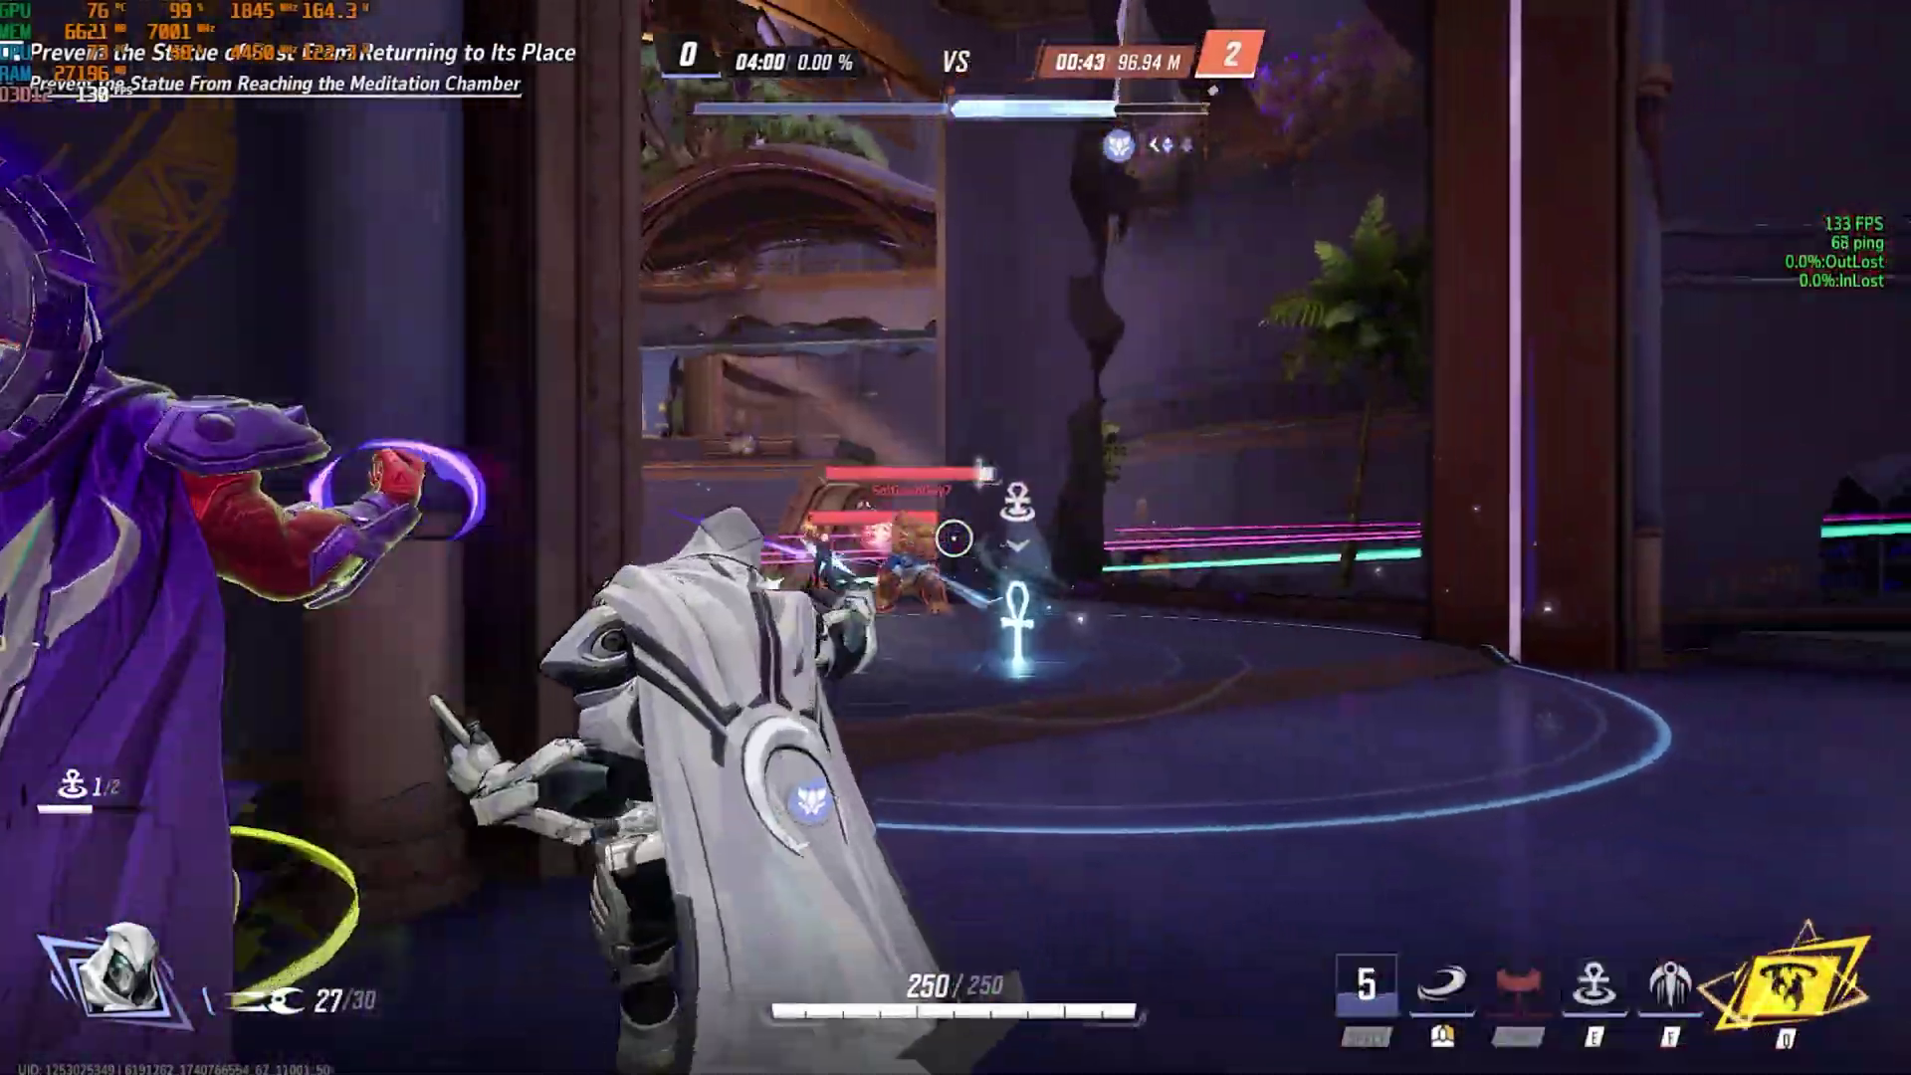
# Fire repeatedly at enemies in a live match to test the frame rate
pyautogui.click(953, 539)
pyautogui.click(954, 538)
pyautogui.click(954, 539)
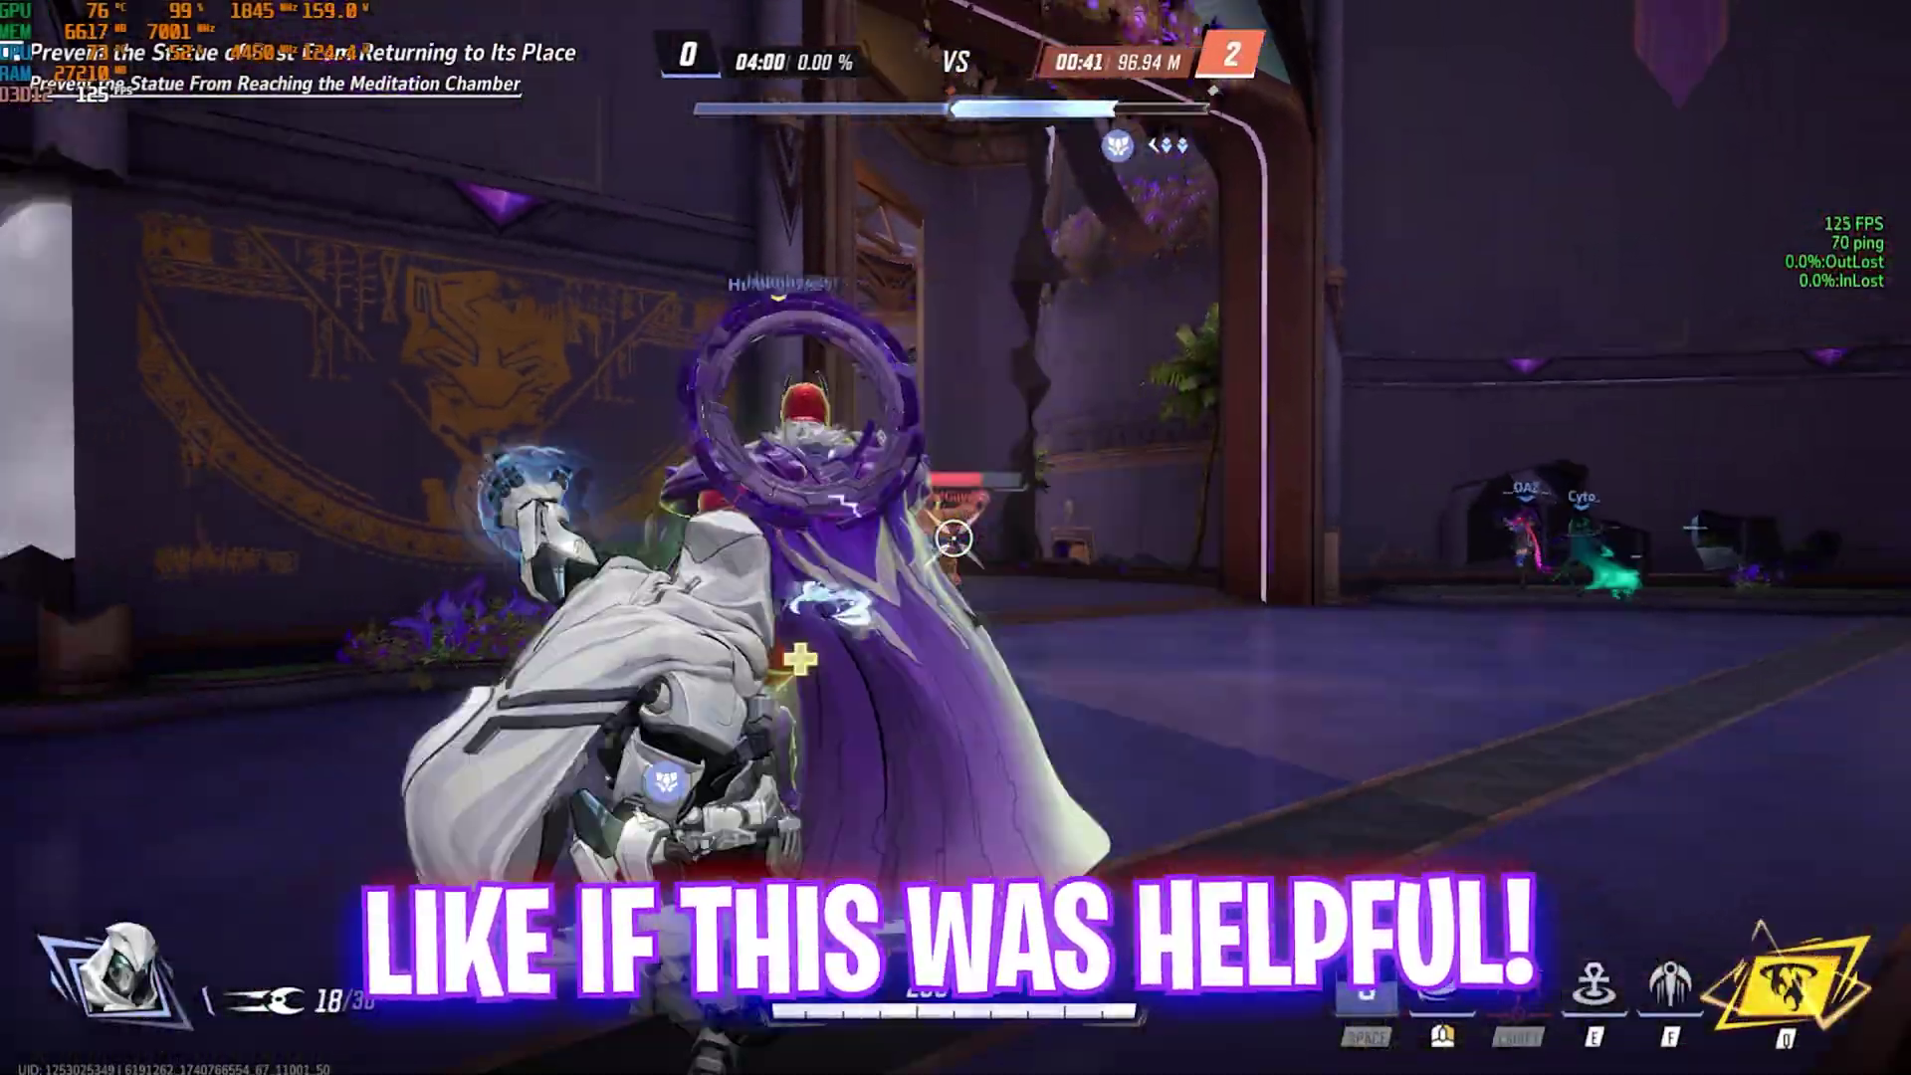
pyautogui.click(953, 539)
pyautogui.click(953, 539)
pyautogui.click(954, 539)
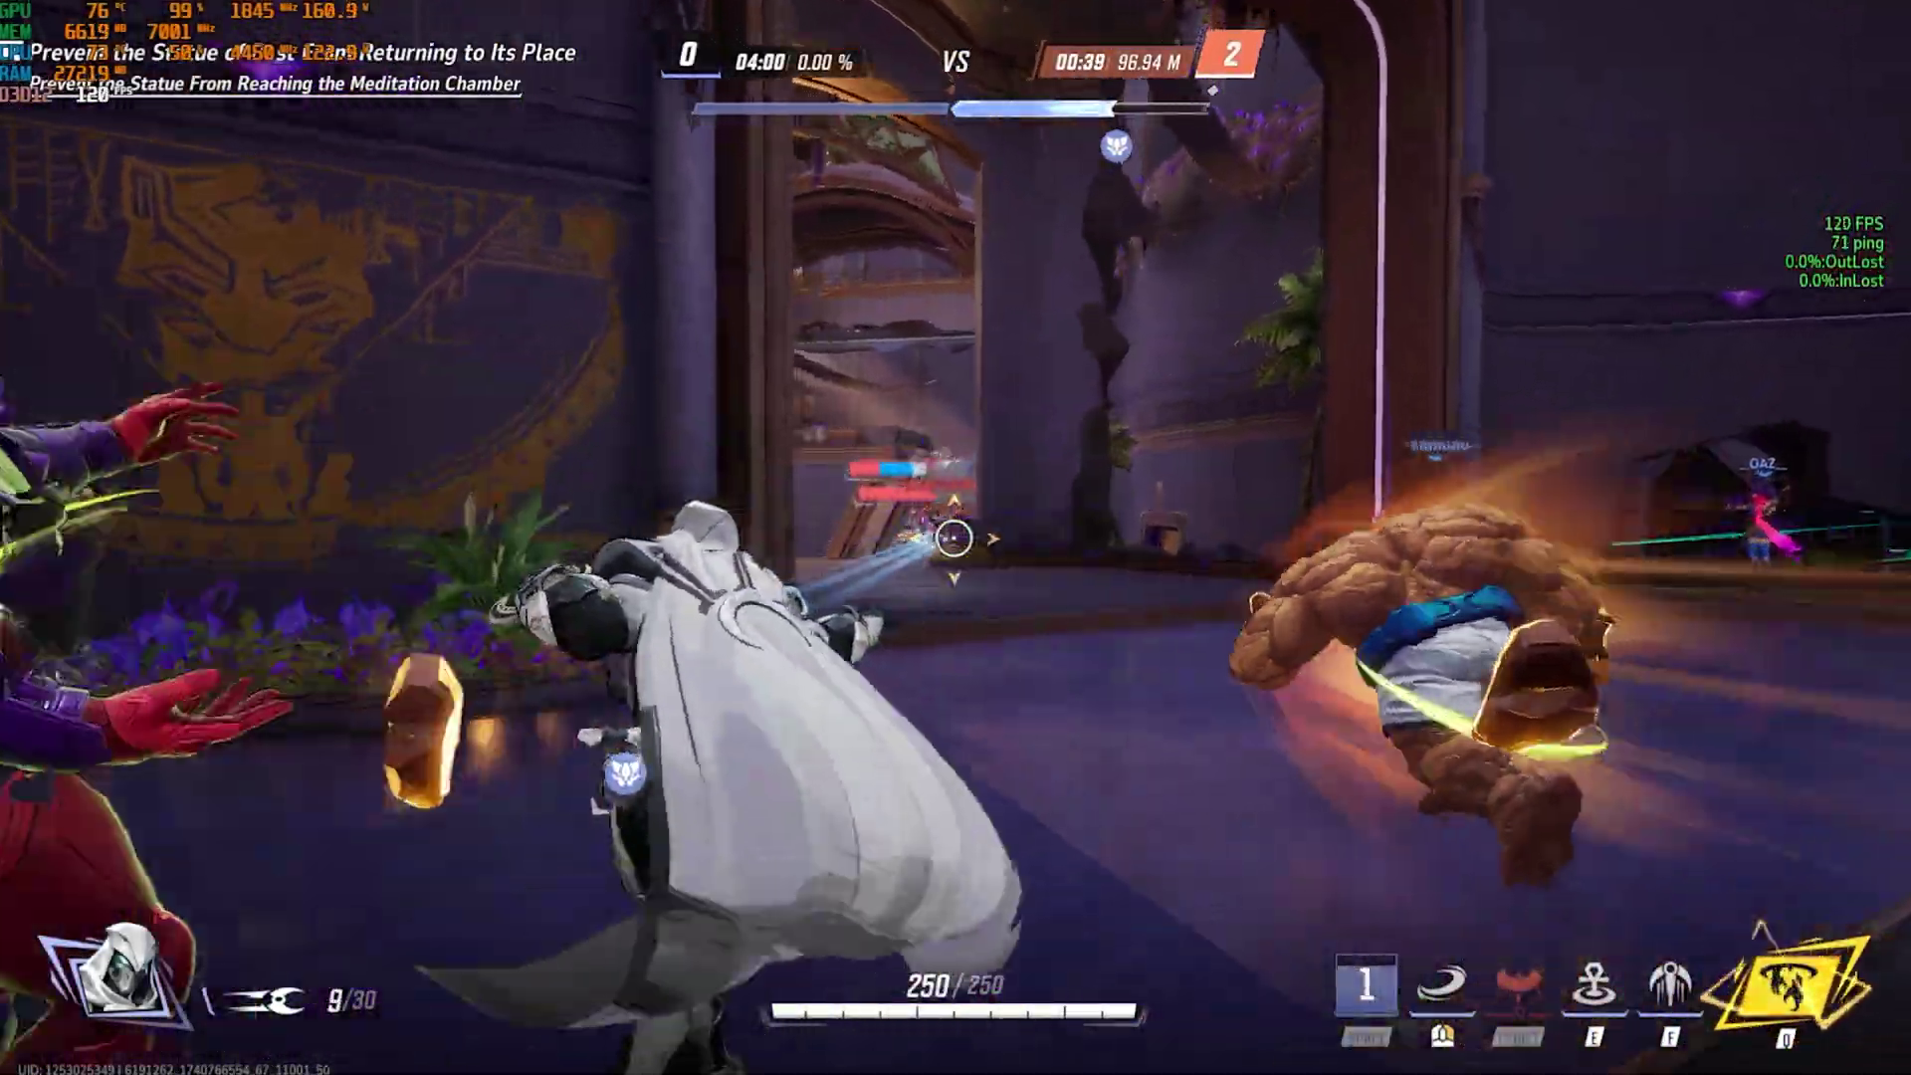
pyautogui.click(954, 539)
pyautogui.click(953, 539)
pyautogui.click(954, 538)
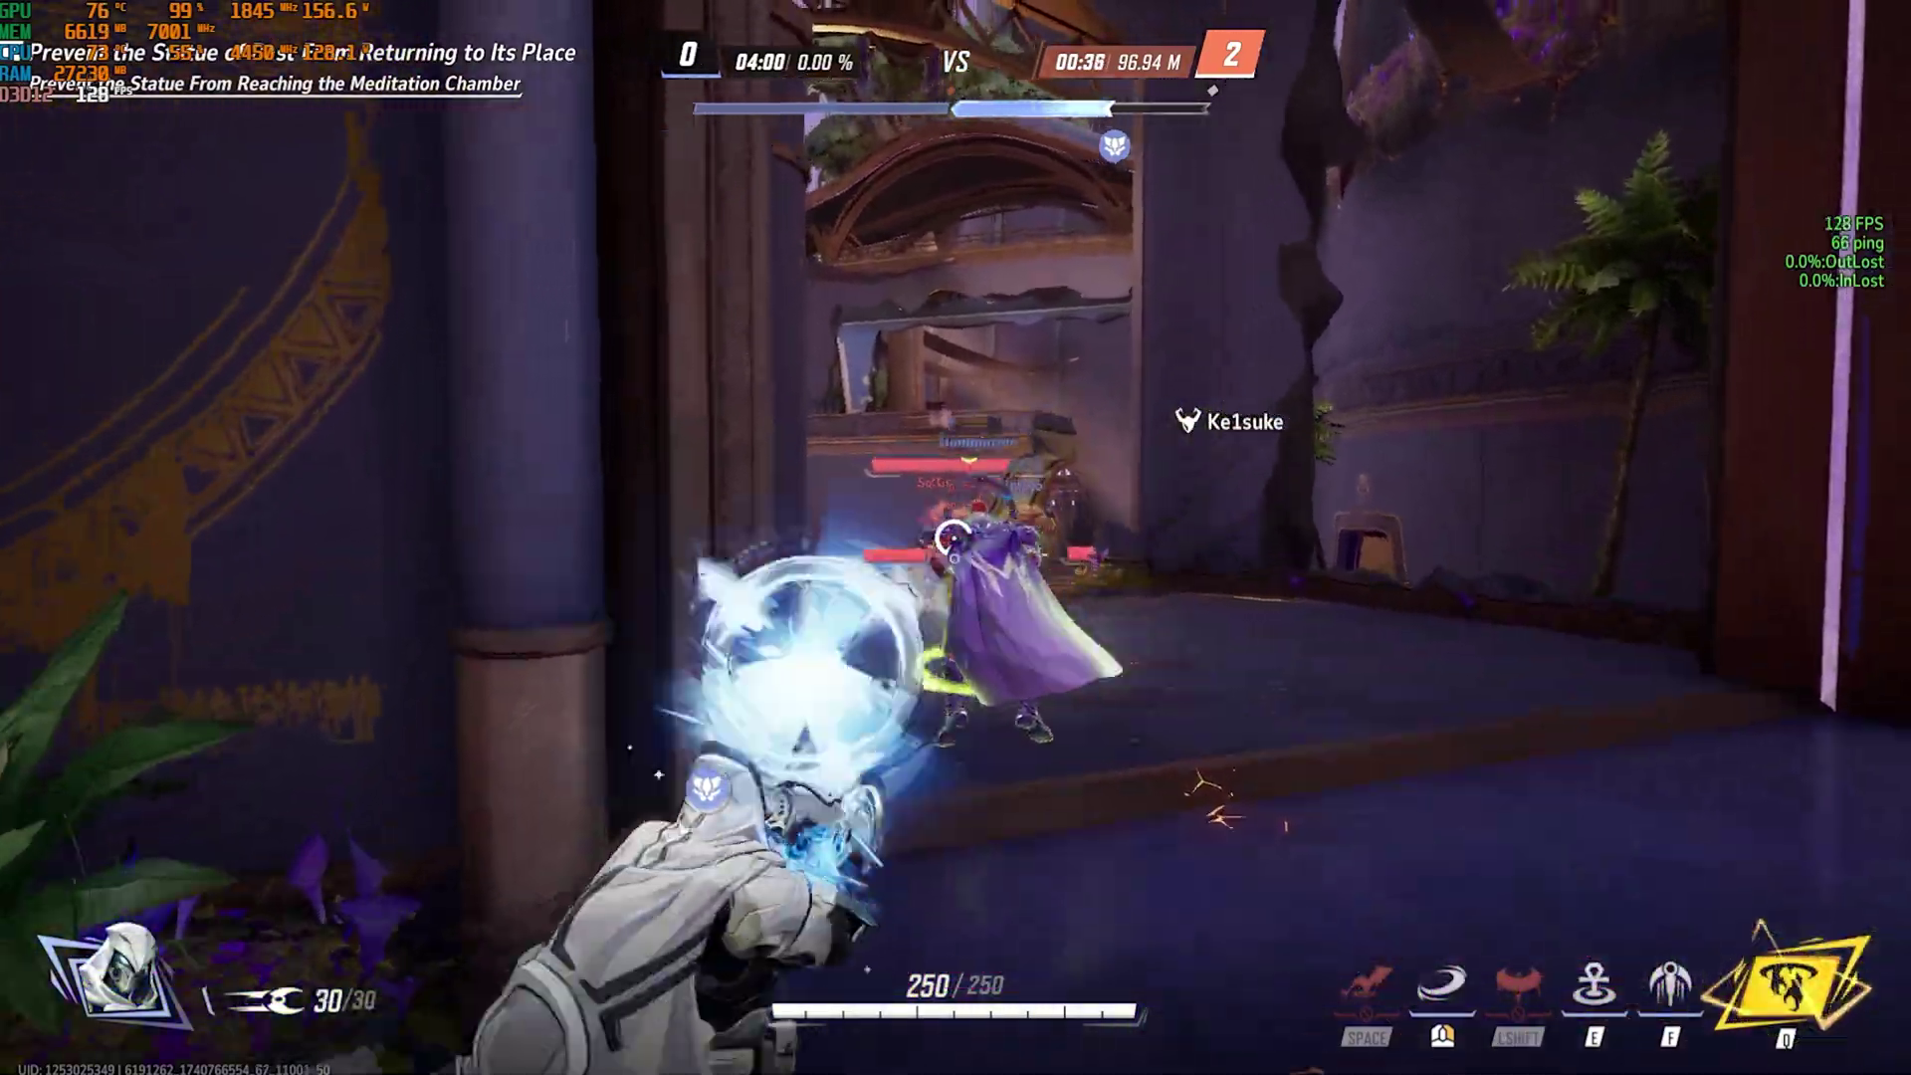
pyautogui.click(954, 539)
pyautogui.click(954, 538)
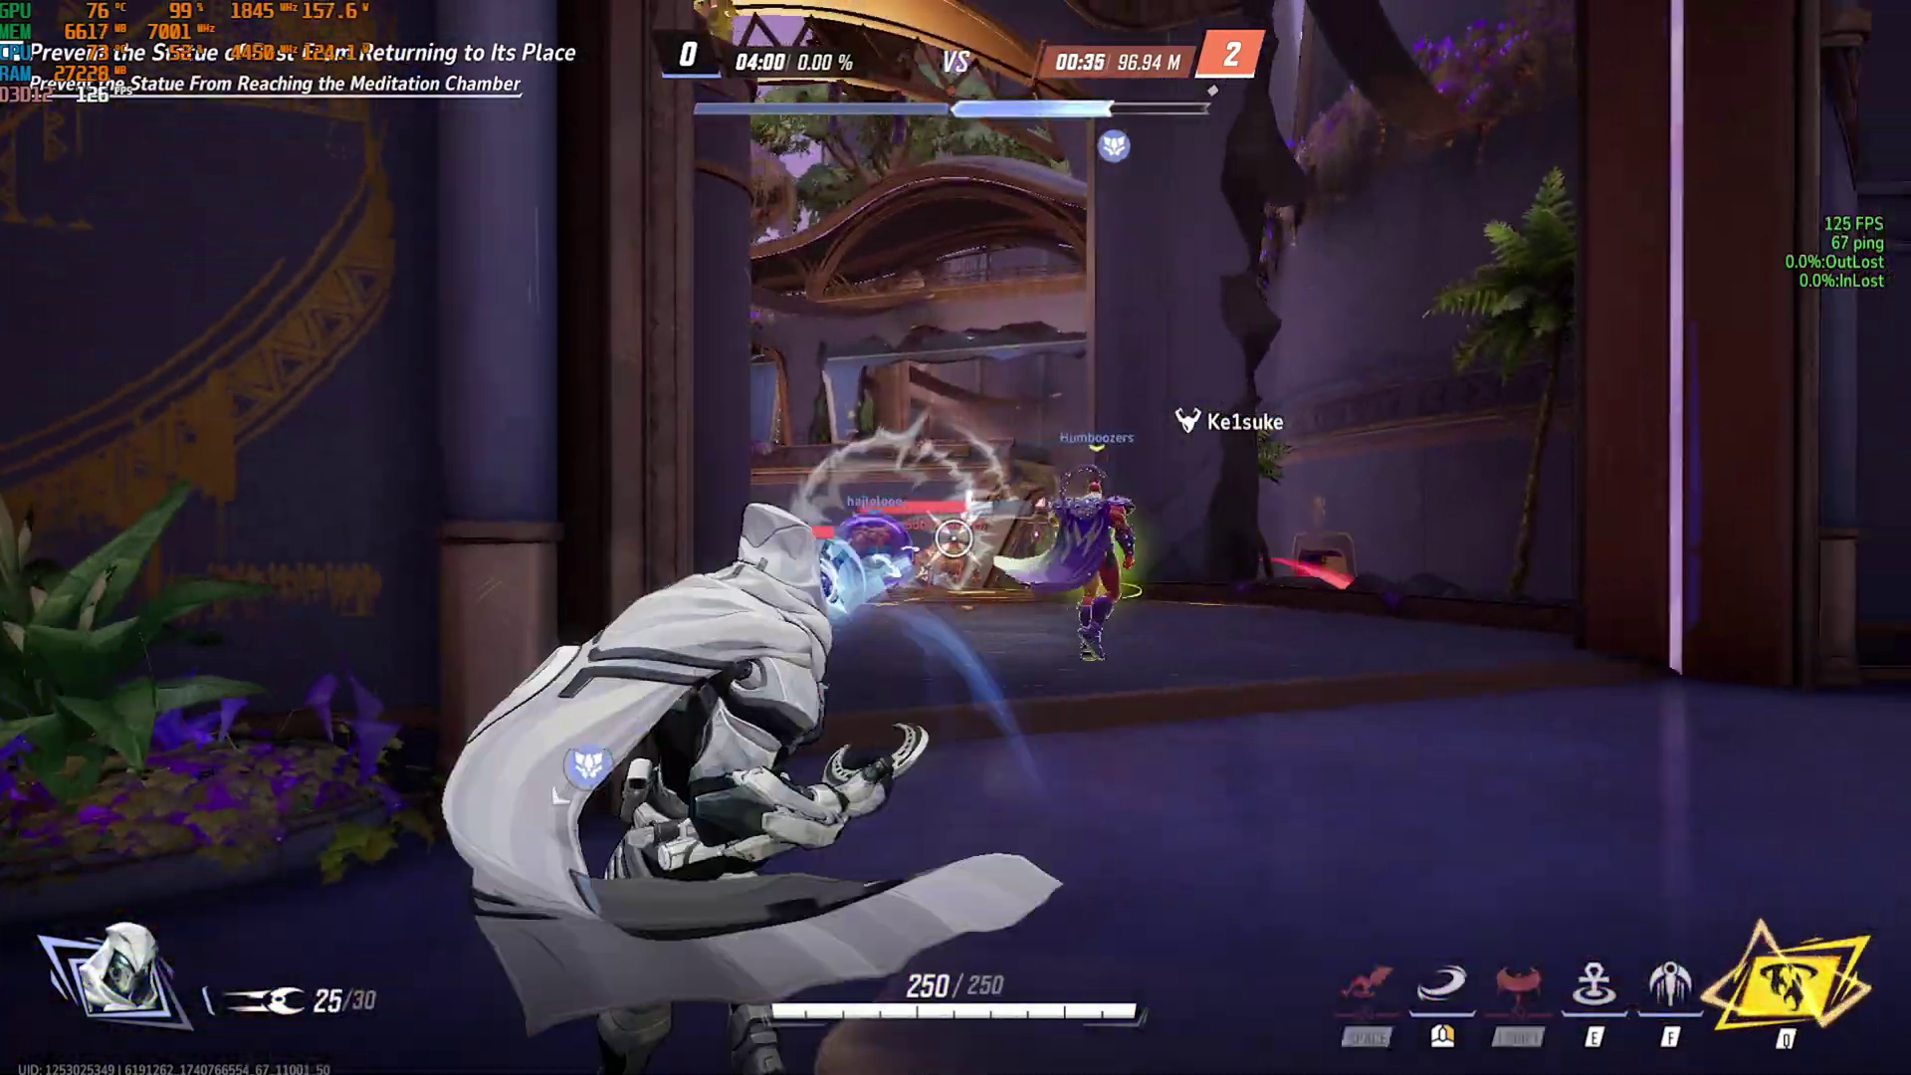
pyautogui.click(953, 539)
pyautogui.click(954, 539)
pyautogui.click(953, 539)
pyautogui.click(954, 539)
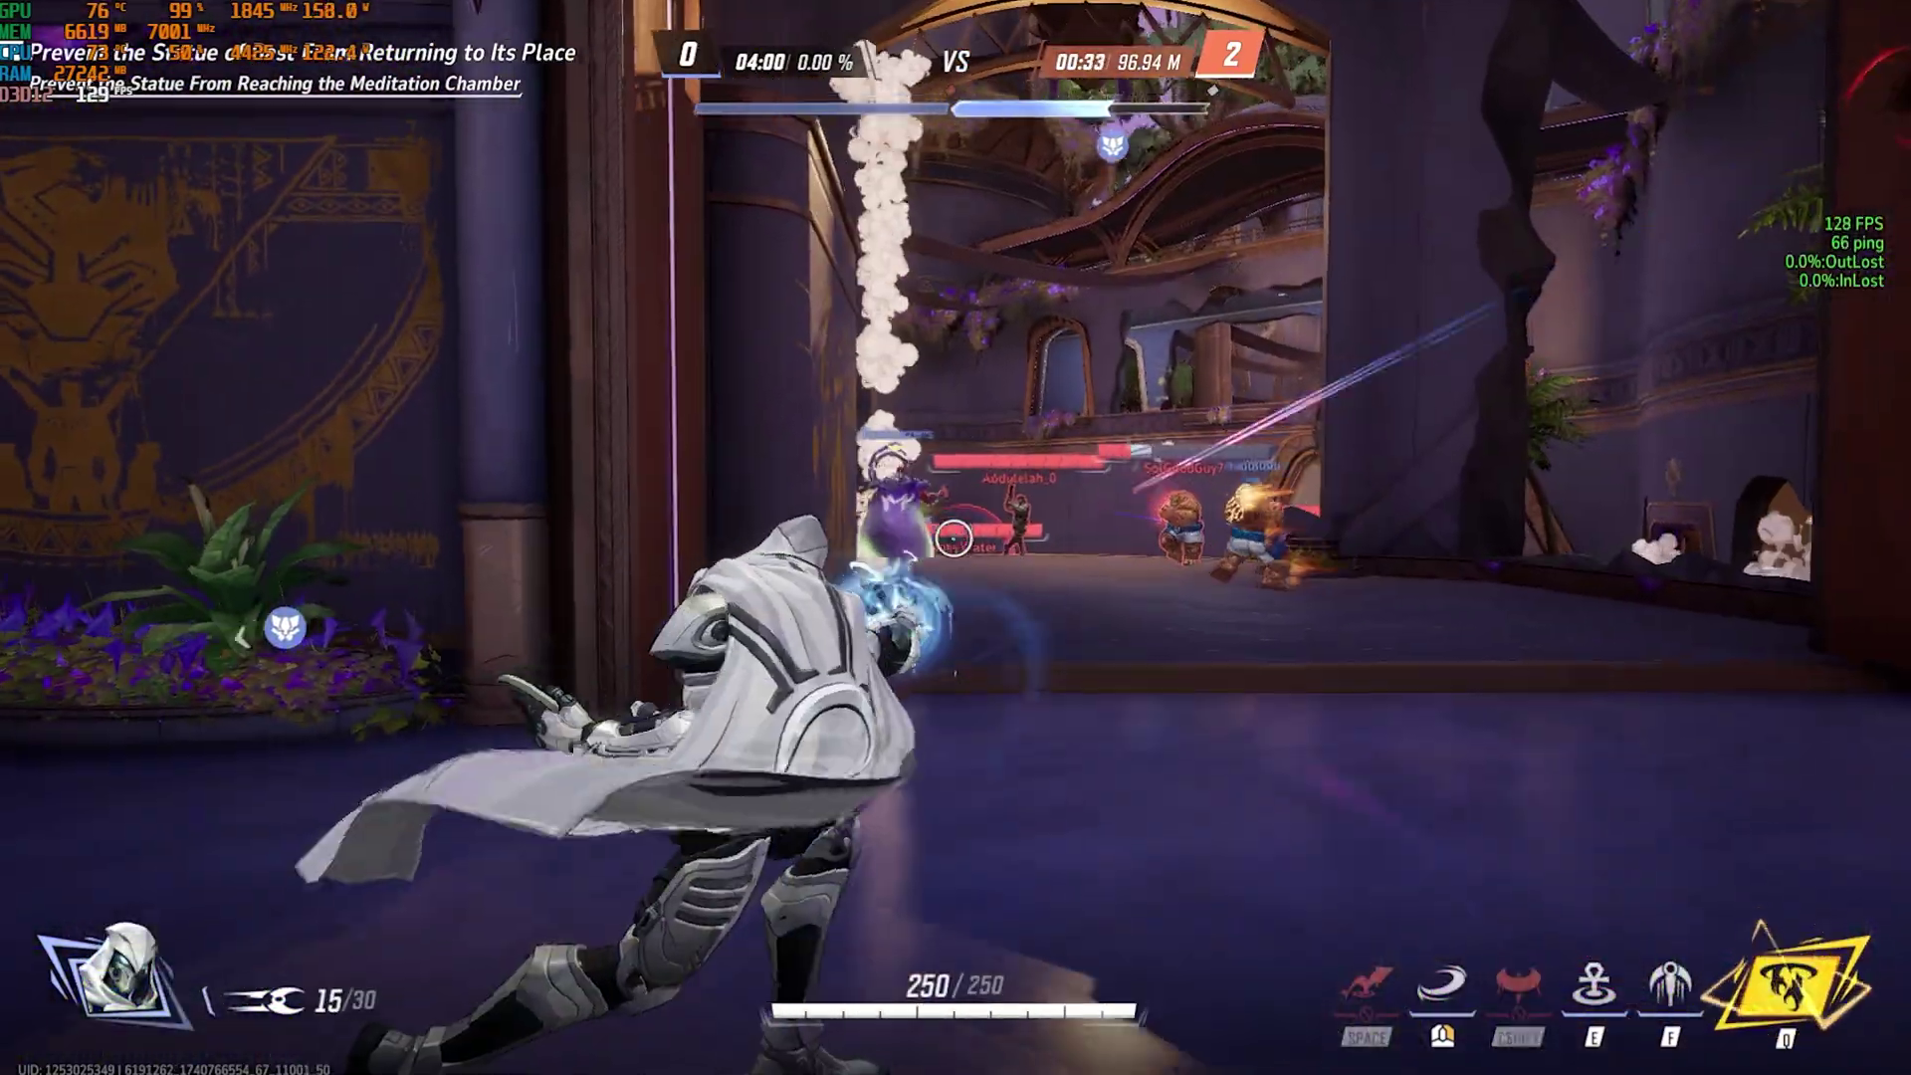
pyautogui.click(953, 538)
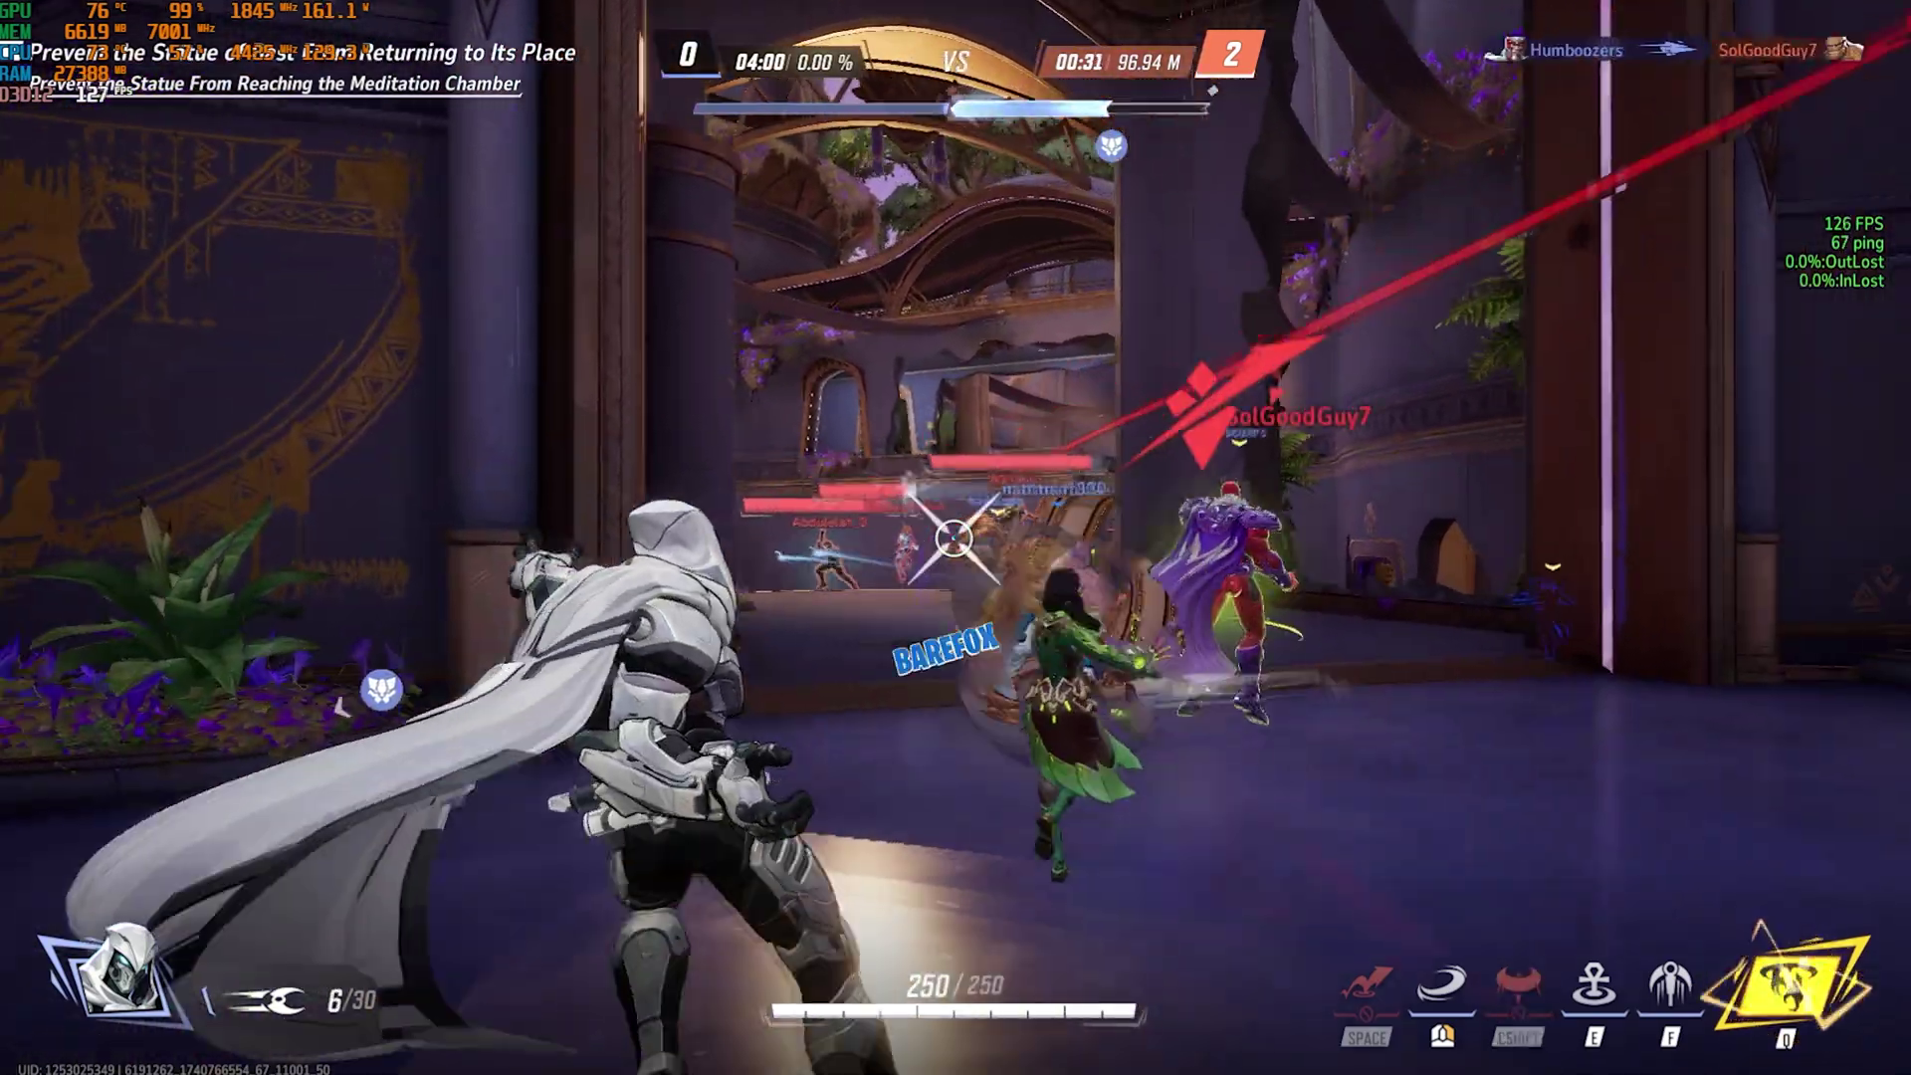